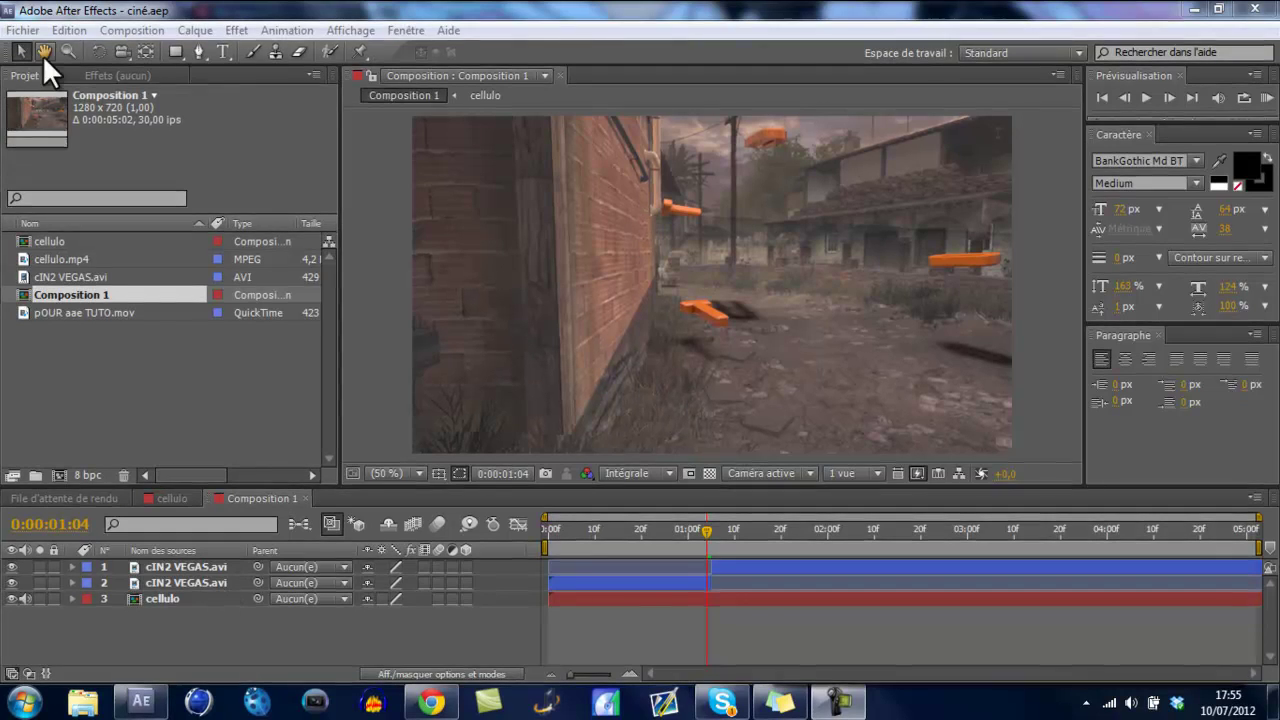
Step: Glance over After Effects' Composition and Effect menus, then open the YouTube channel page
{"action": "left_click", "coordinate": [122, 30]}
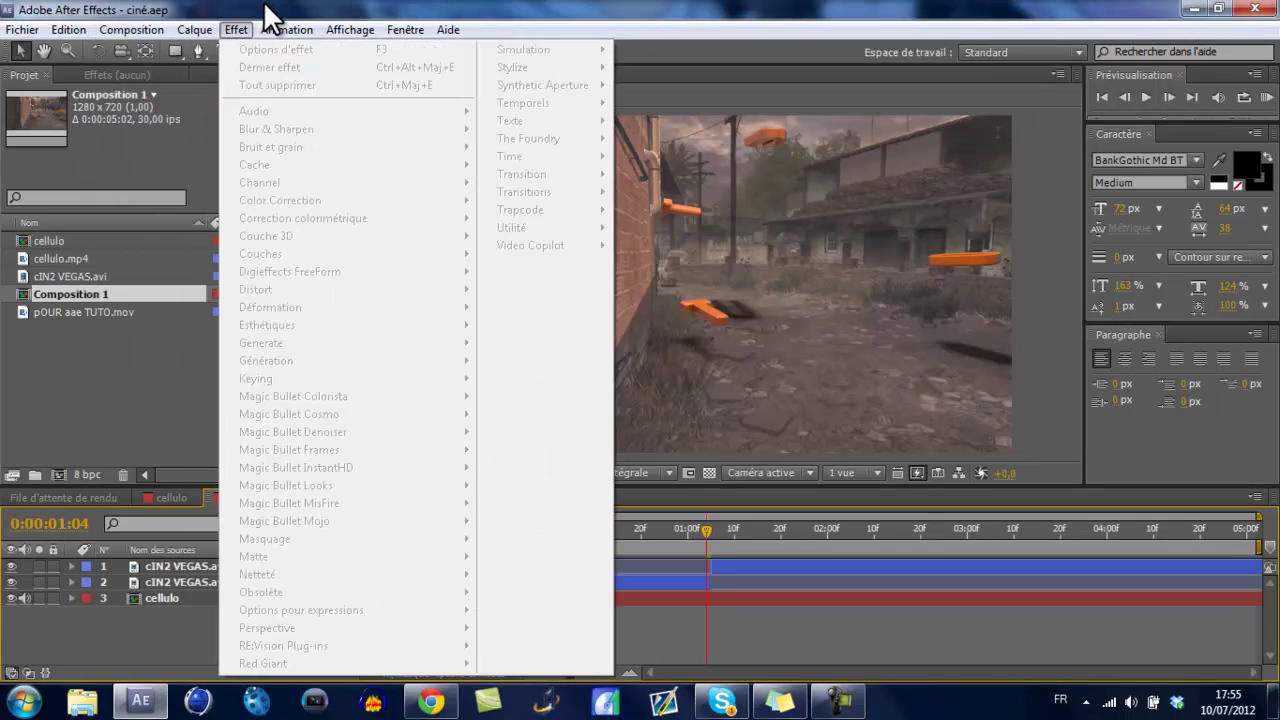
{"action": "left_click", "coordinate": [265, 8]}
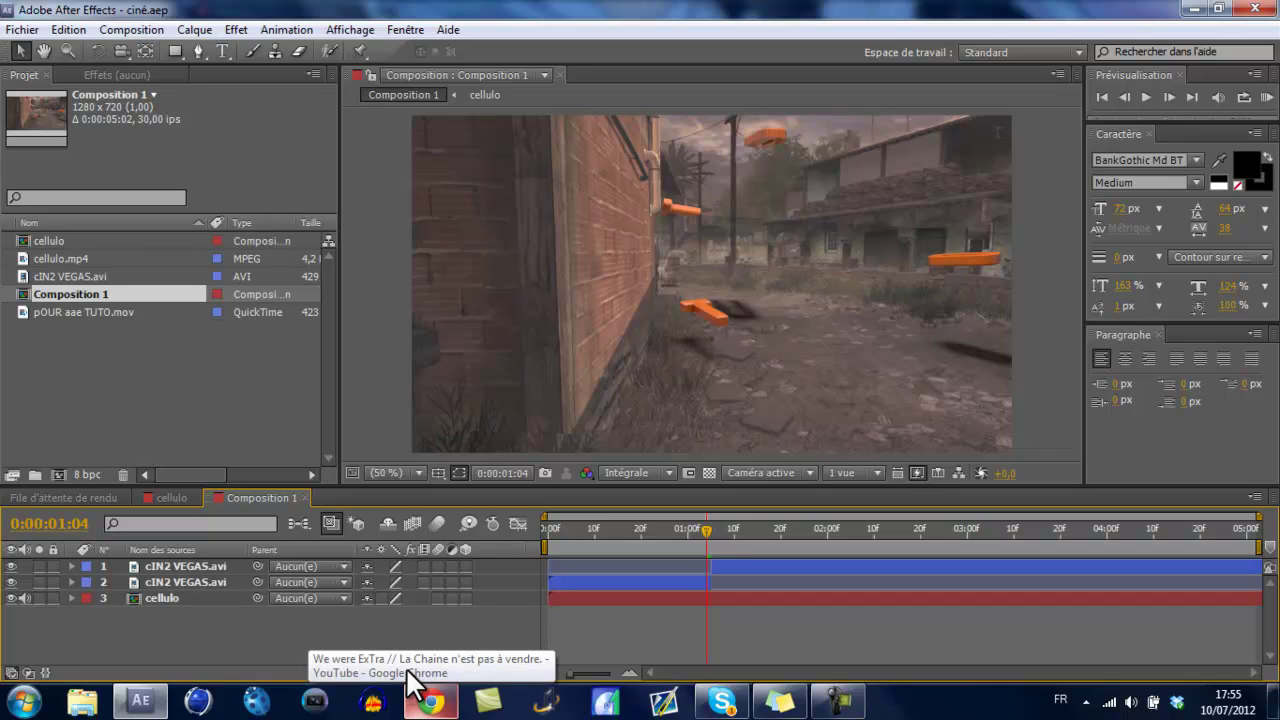
{"action": "left_click", "coordinate": [414, 703]}
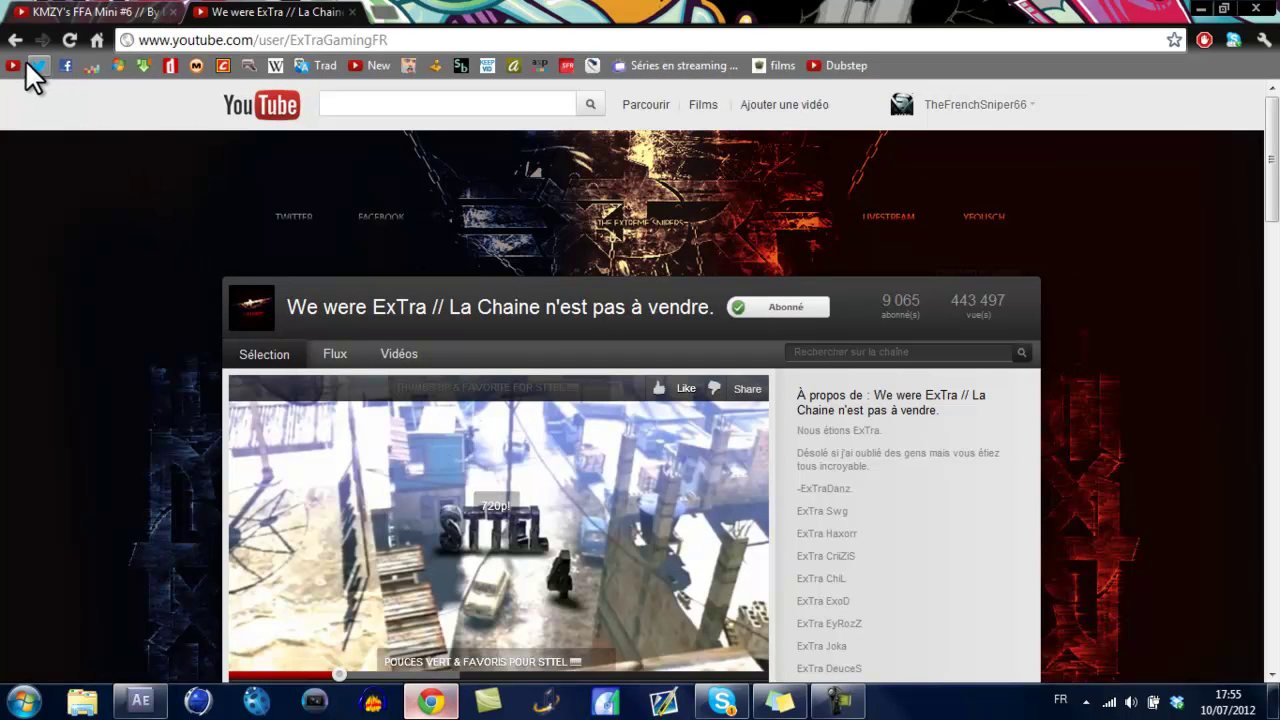
{"action": "left_click", "coordinate": [15, 64]}
{"action": "left_click", "coordinate": [155, 14]}
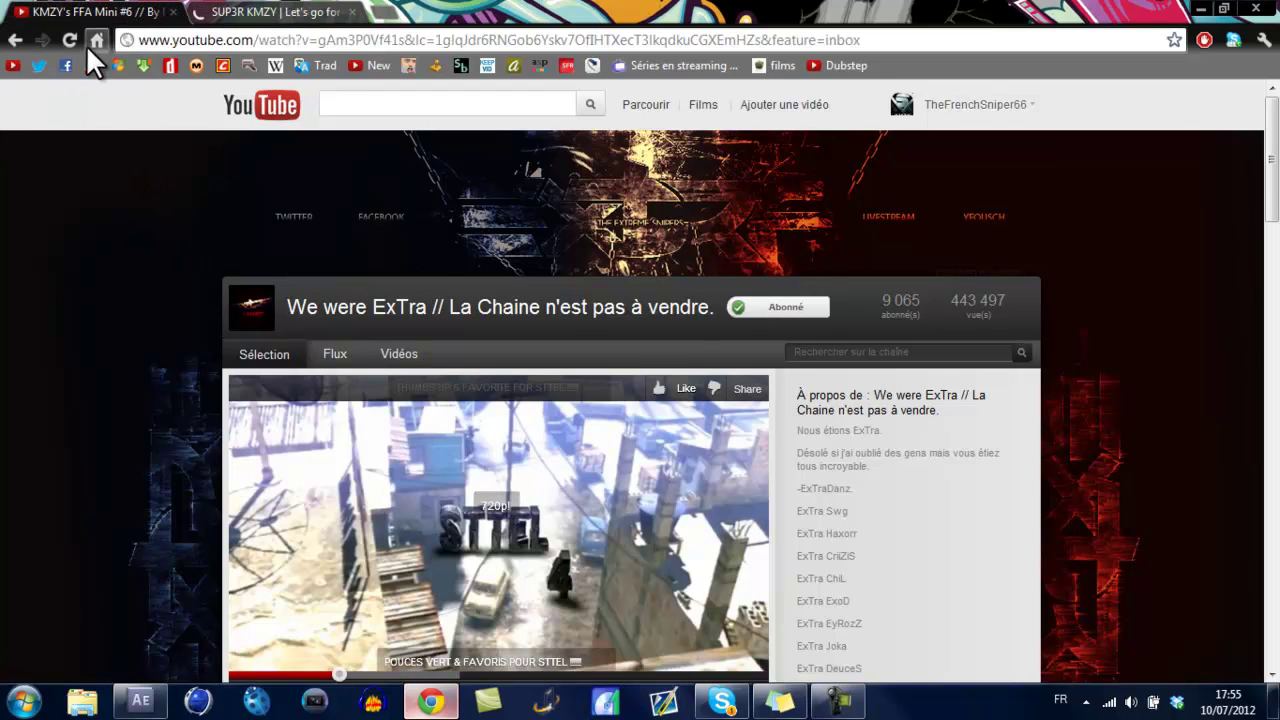
{"action": "left_click", "coordinate": [40, 64]}
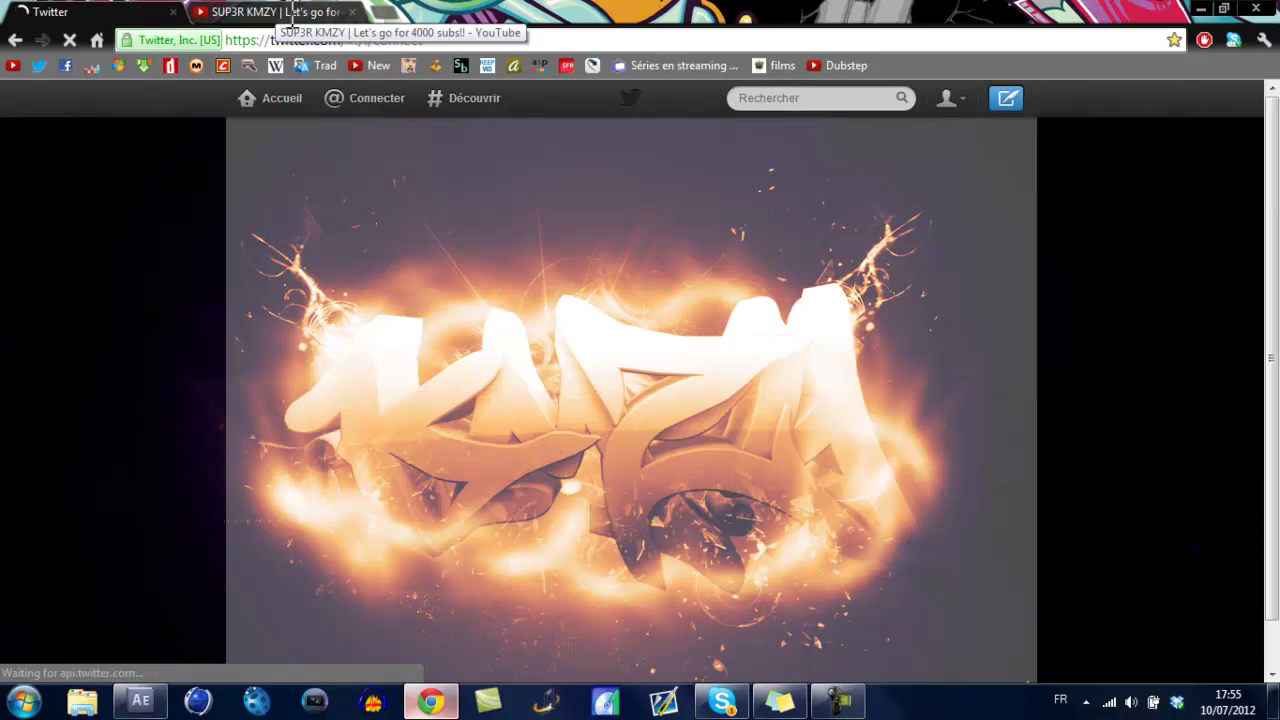
Step: Scroll down the channel's uploads and open the FFA Episode 10 video
{"action": "left_click", "coordinate": [329, 14]}
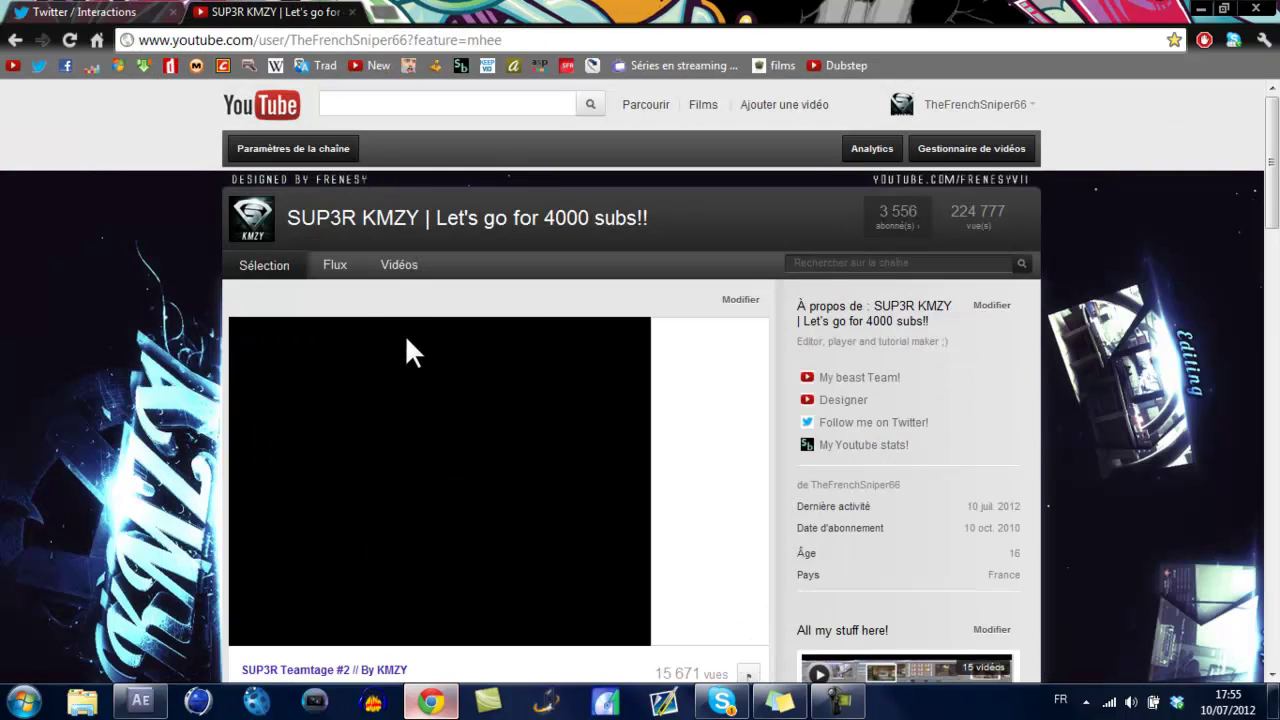
{"action": "scroll", "coordinate": [435, 430], "scroll_direction": "down", "scroll_amount": 1}
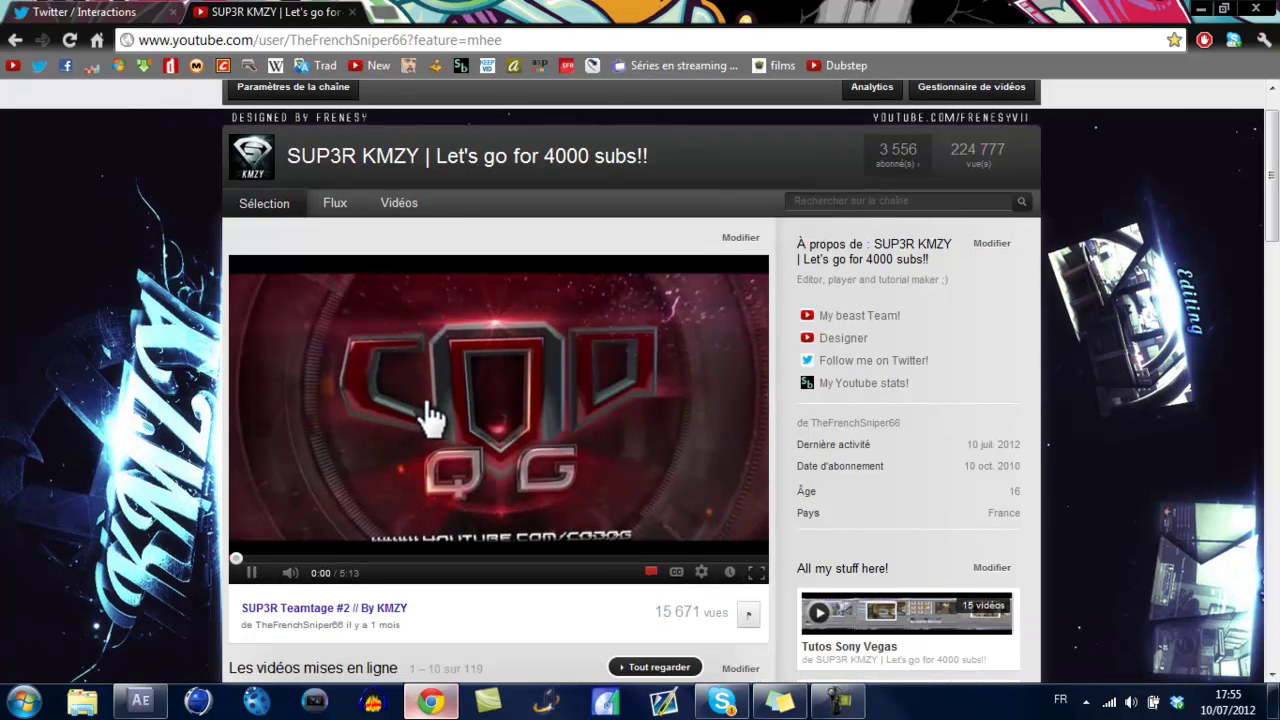
{"action": "left_click", "coordinate": [157, 12]}
{"action": "left_click", "coordinate": [257, 12]}
{"action": "scroll", "coordinate": [465, 415], "scroll_direction": "down", "scroll_amount": 5}
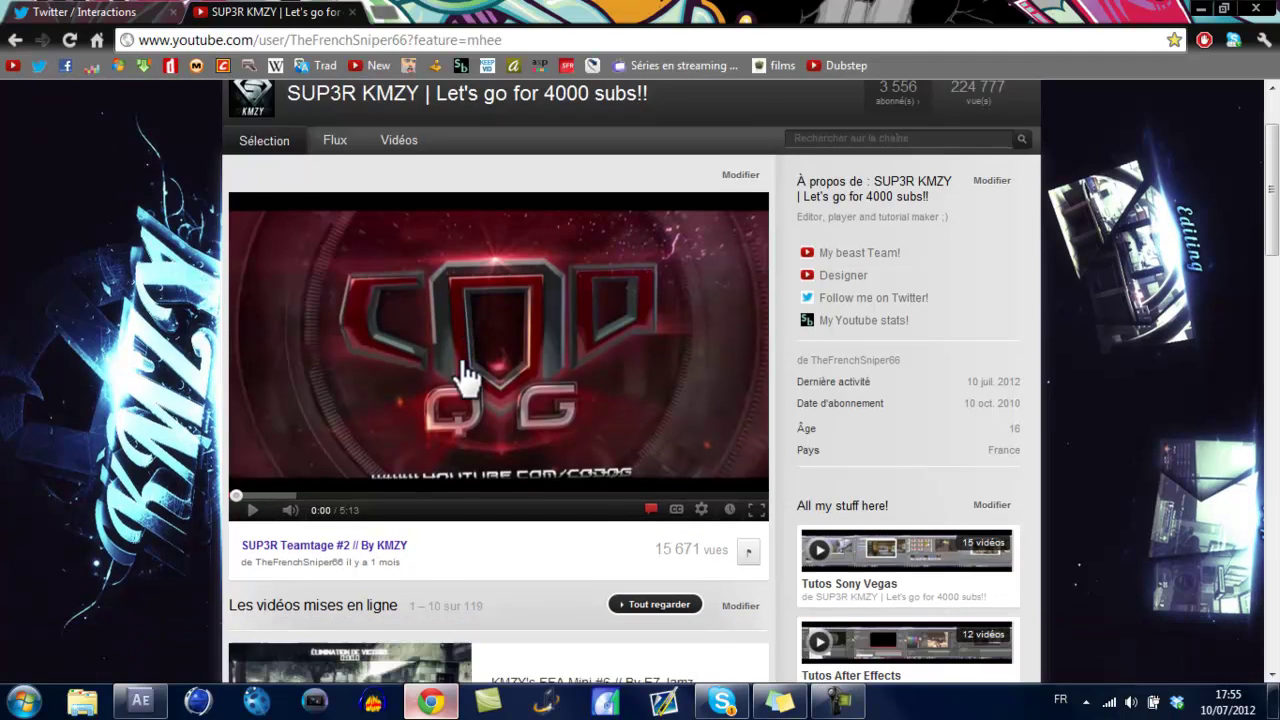
{"action": "scroll", "coordinate": [463, 351], "scroll_direction": "down", "scroll_amount": 2}
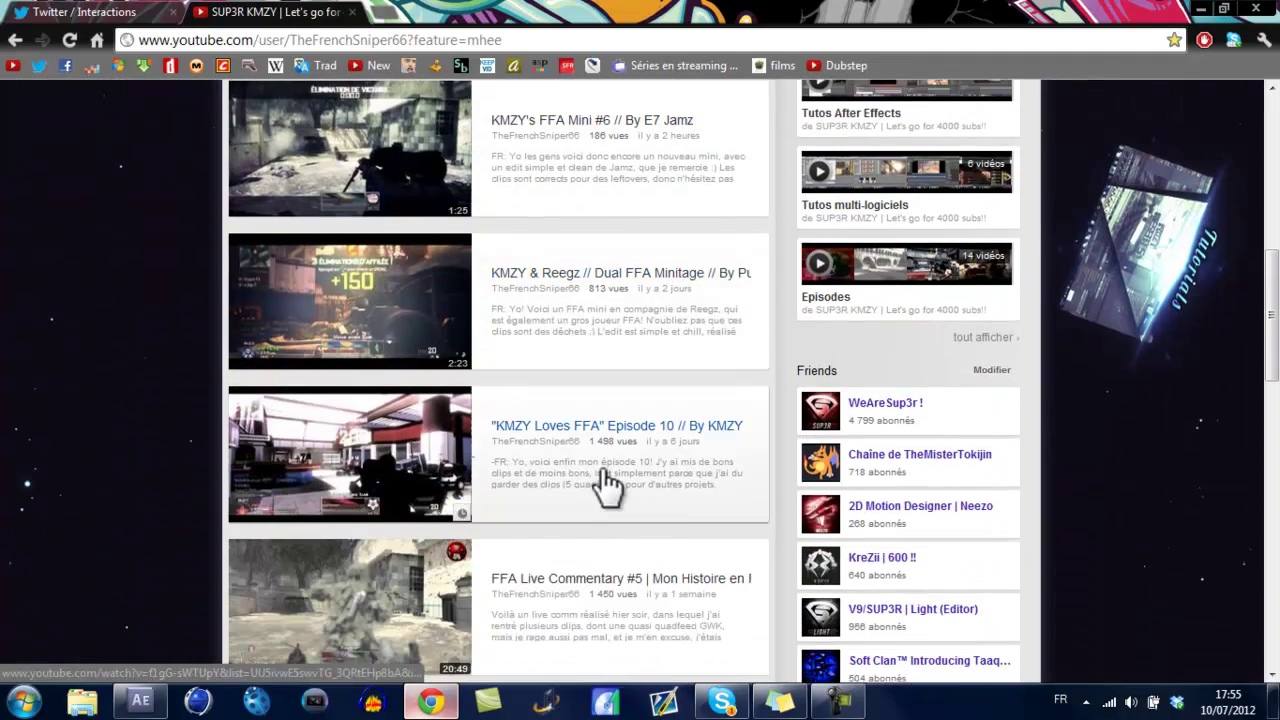
{"action": "left_click", "coordinate": [585, 428]}
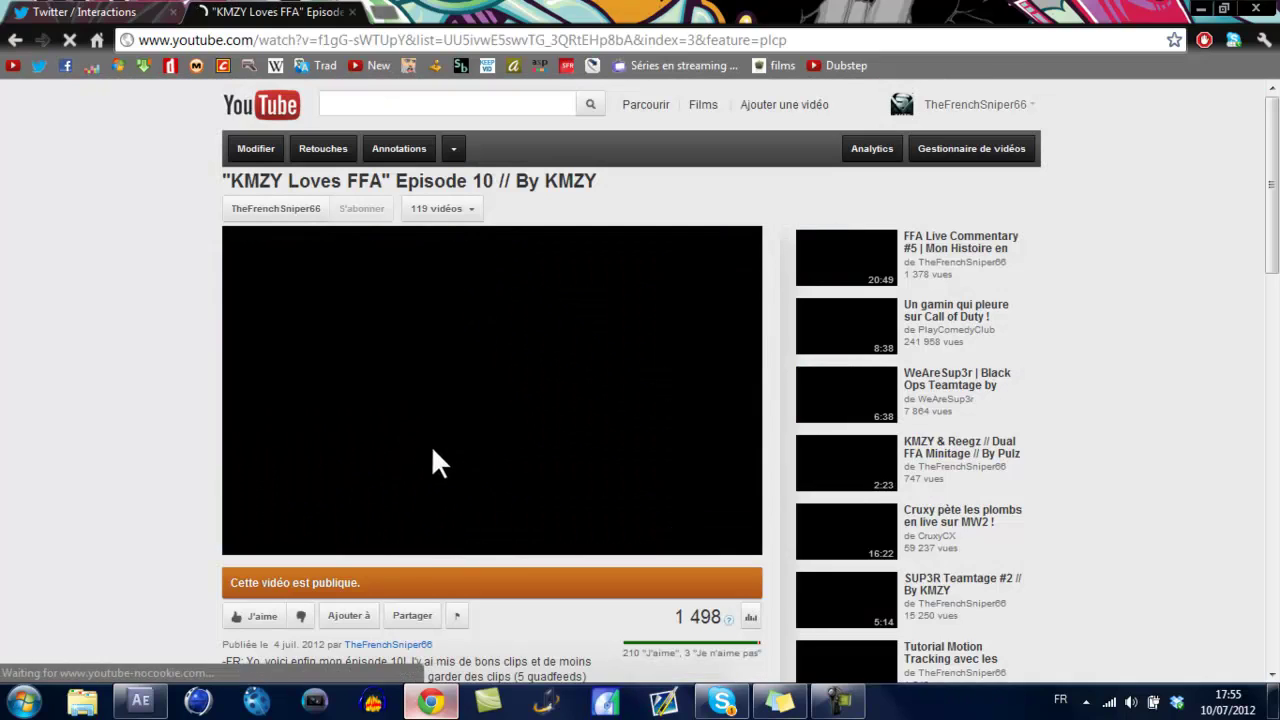
Step: Seek the Episode 10 video to 0:19, then back to 0:15 and pause it, returning to After Effects
{"action": "scroll", "coordinate": [600, 450], "scroll_direction": "down", "scroll_amount": 1}
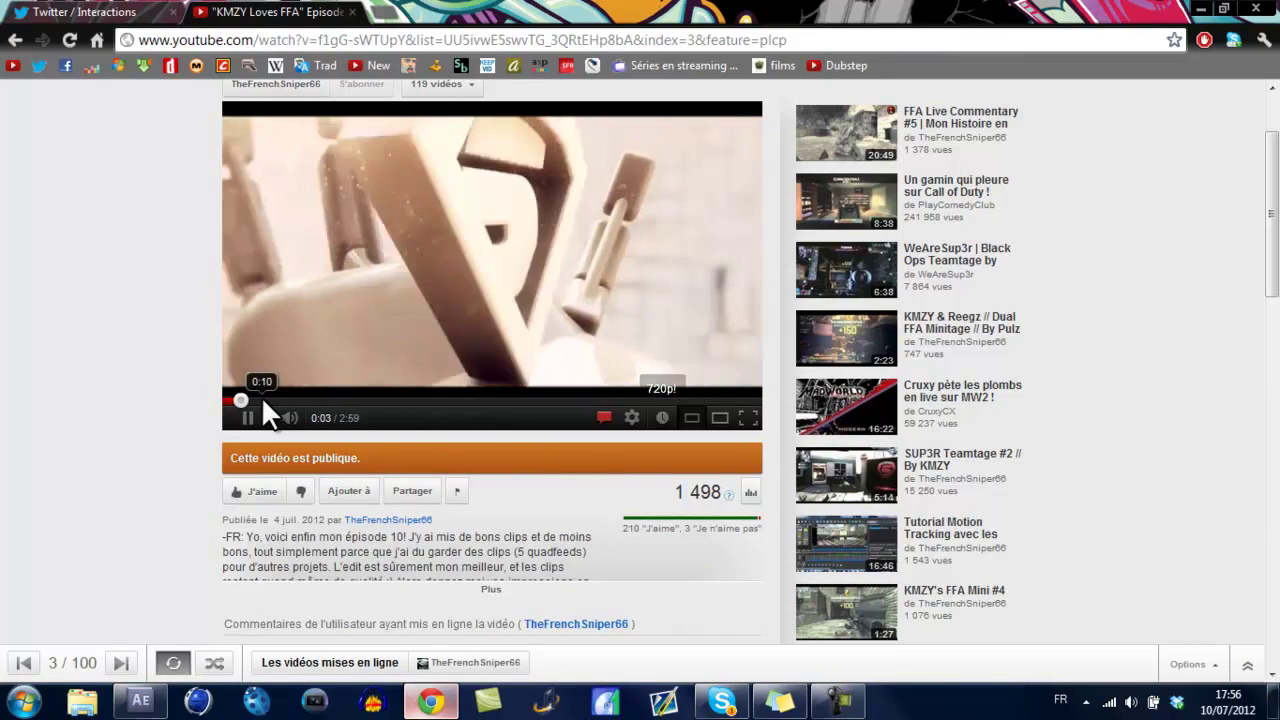
{"action": "left_click", "coordinate": [283, 401]}
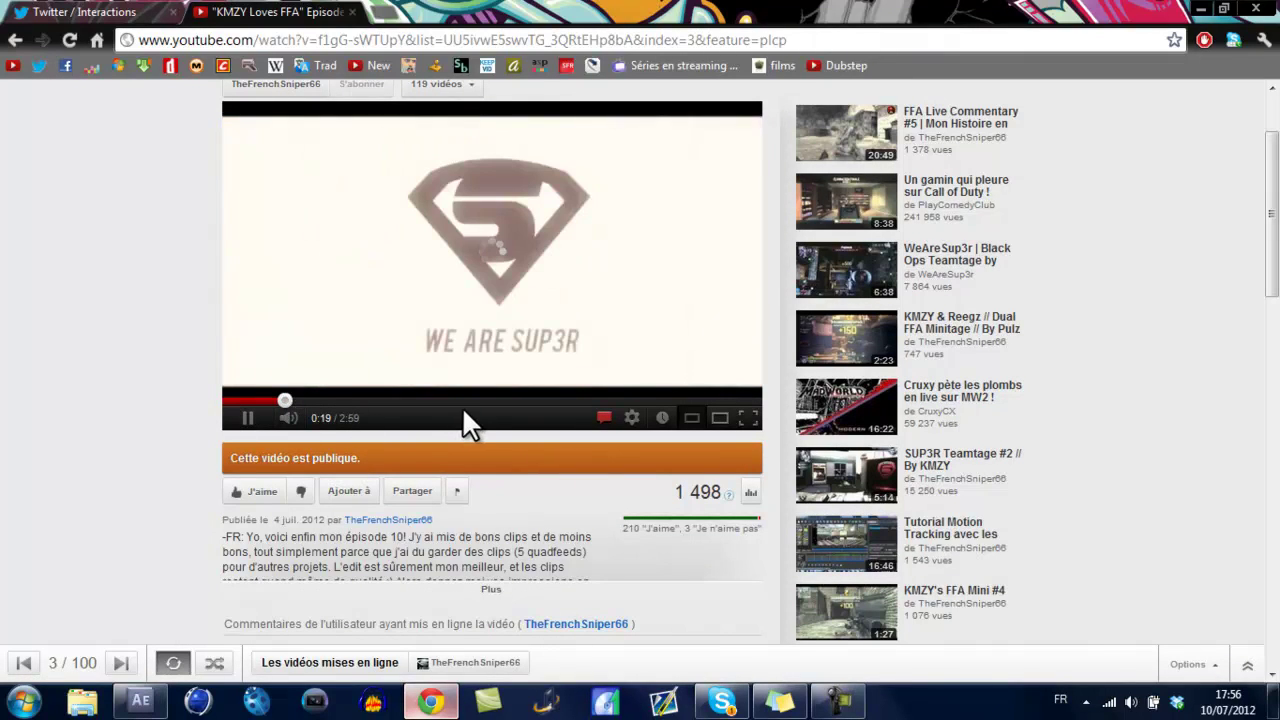
{"action": "left_click", "coordinate": [483, 123]}
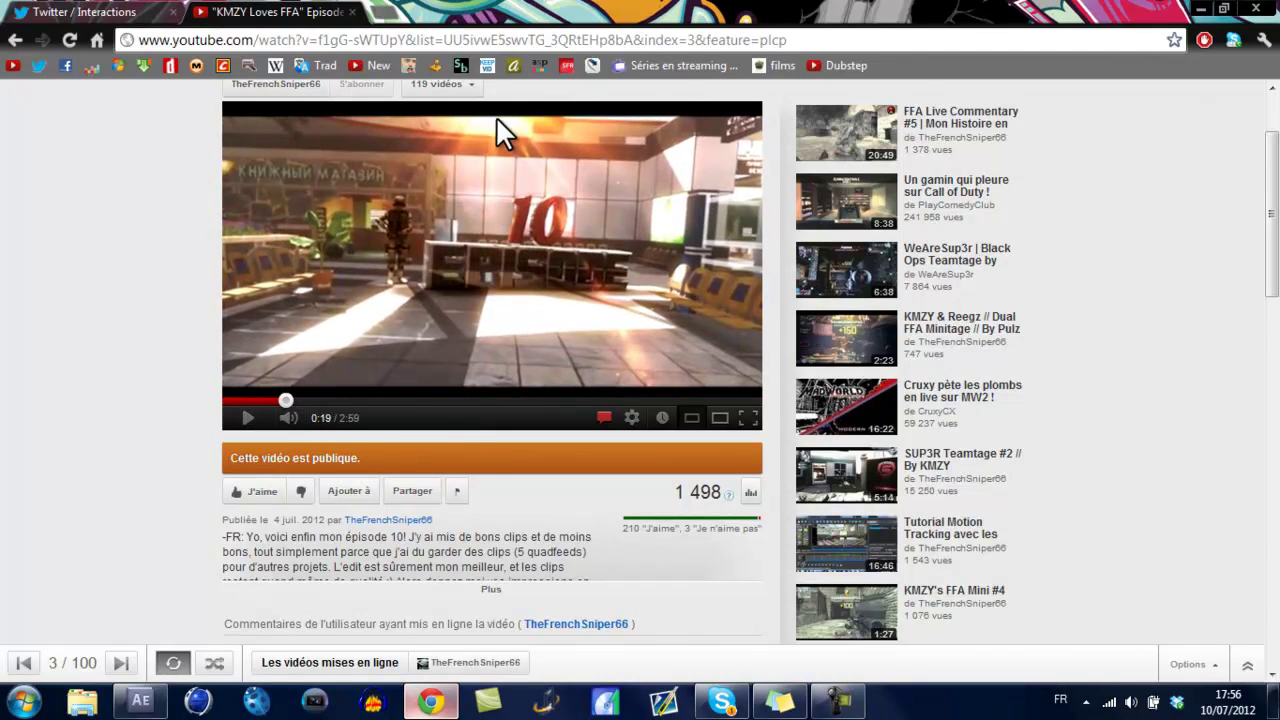
{"action": "left_click", "coordinate": [493, 122]}
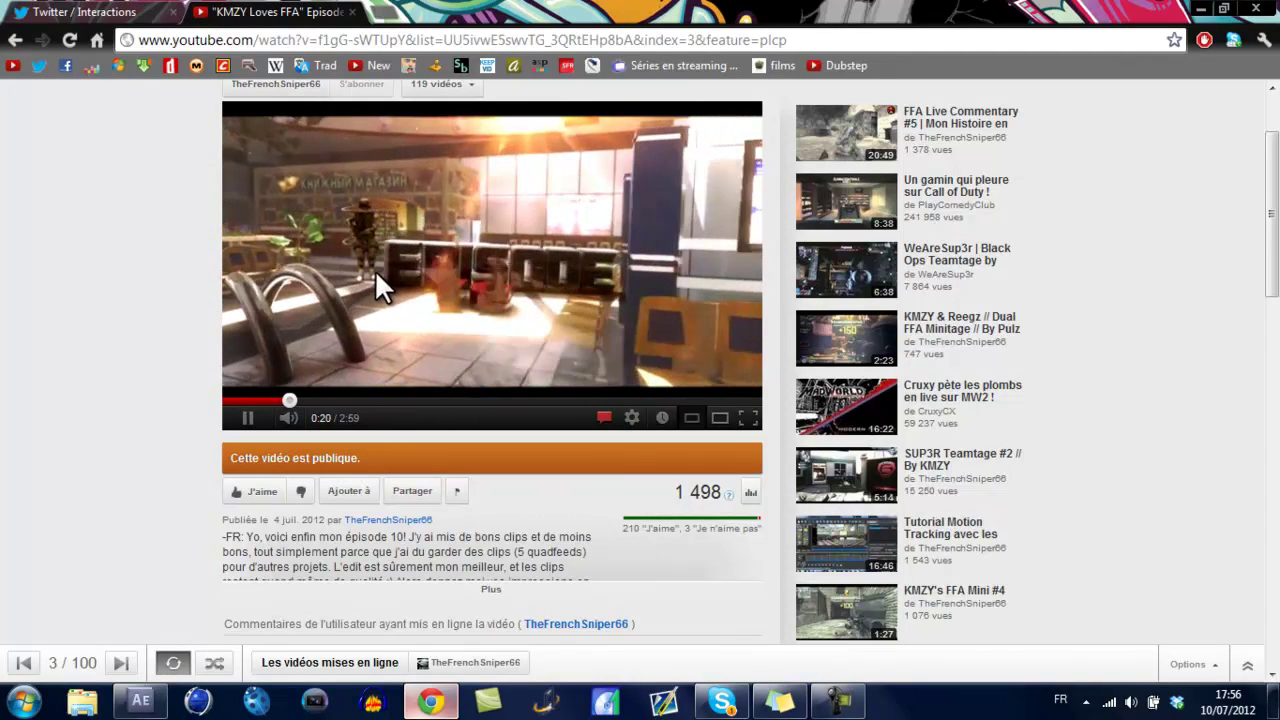
{"action": "left_click", "coordinate": [270, 400]}
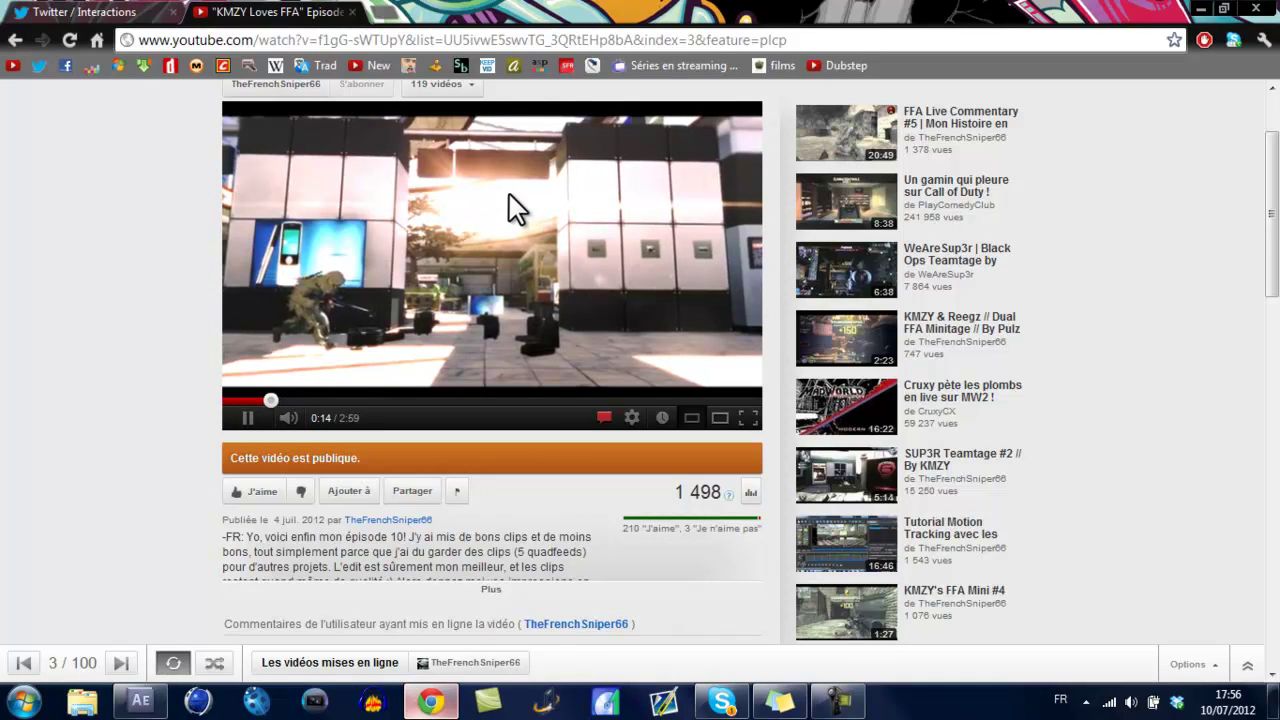
{"action": "left_click", "coordinate": [470, 238]}
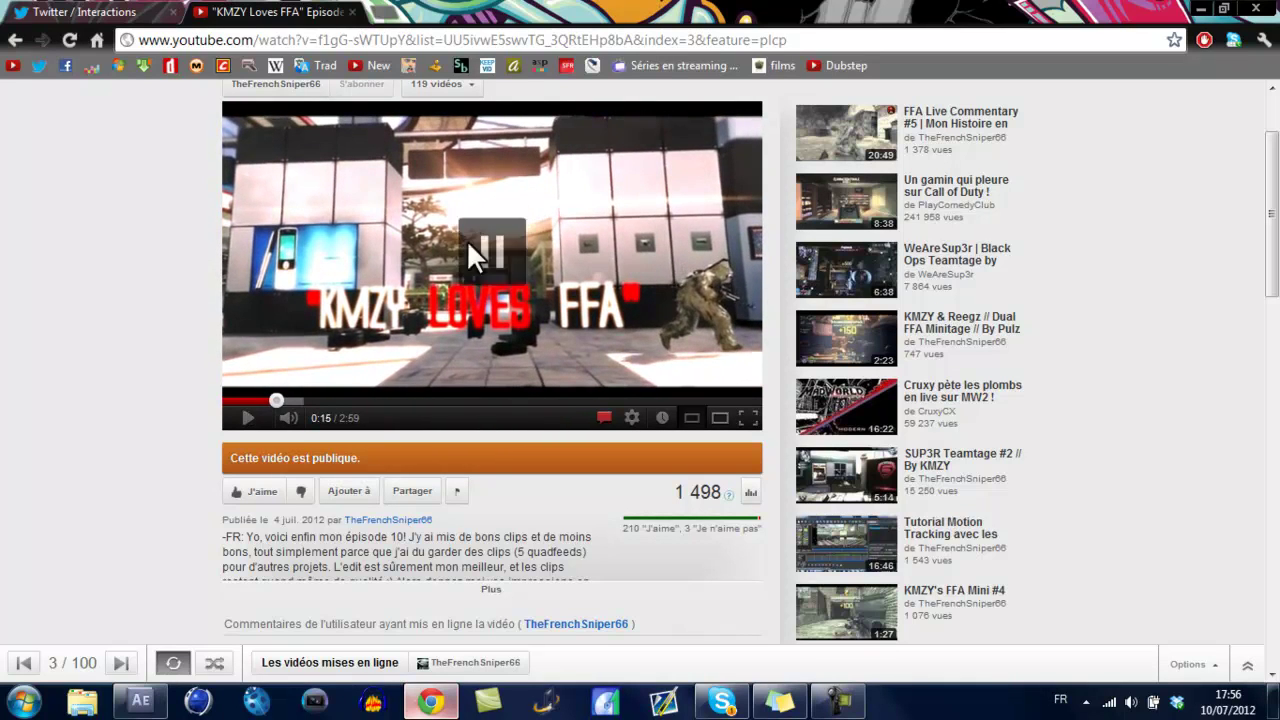
{"action": "left_click", "coordinate": [140, 700]}
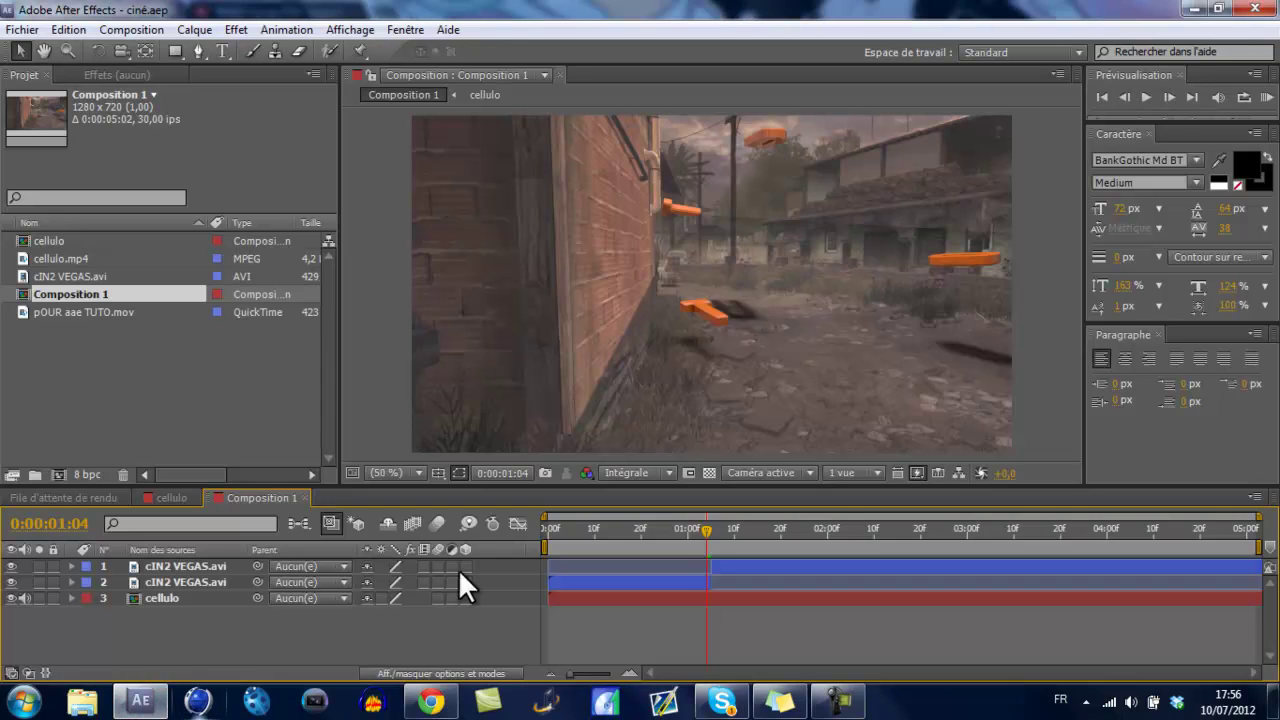
{"action": "mouse_move", "coordinate": [710, 534]}
{"action": "left_mouse_down"}
{"action": "mouse_move", "coordinate": [790, 532]}
{"action": "mouse_move", "coordinate": [564, 539]}
{"action": "mouse_move", "coordinate": [723, 546]}
{"action": "mouse_move", "coordinate": [651, 559]}
{"action": "mouse_move", "coordinate": [736, 563]}
{"action": "mouse_move", "coordinate": [699, 567]}
{"action": "left_mouse_up"}
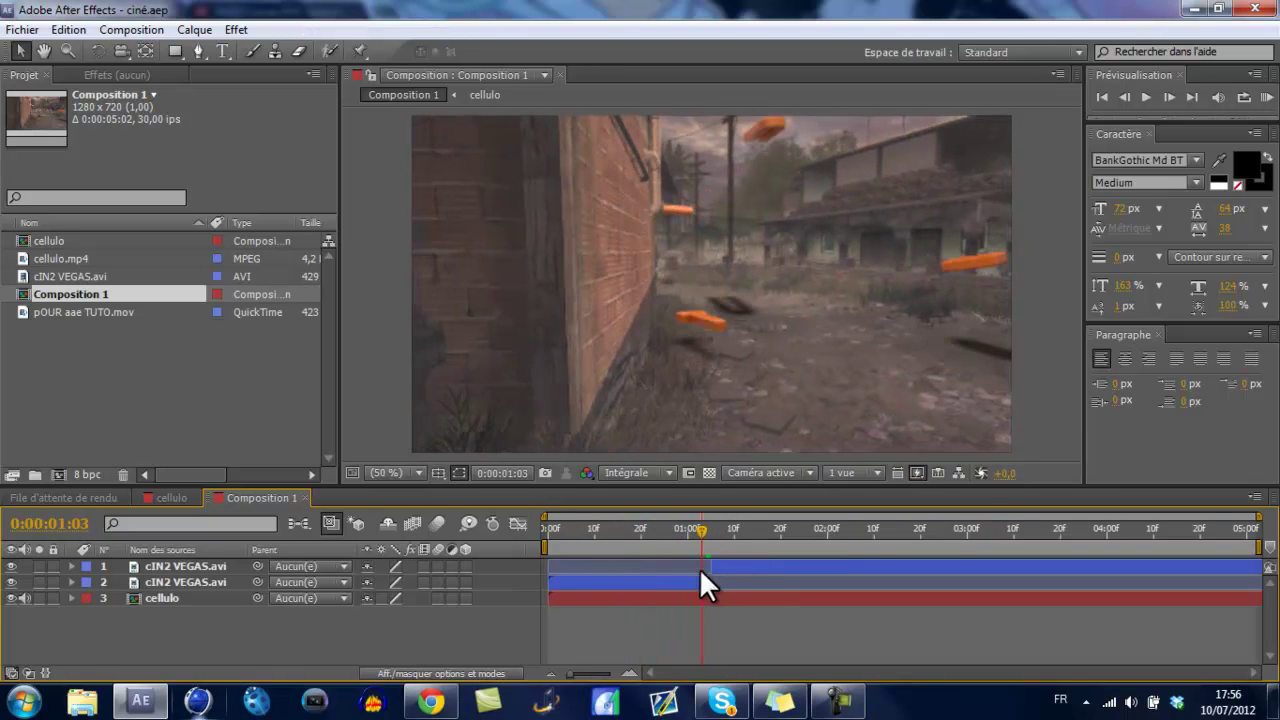
Step: Create Composition 2 with default settings and nest Composition 1 in its timeline
{"action": "left_click", "coordinate": [156, 33]}
{"action": "left_click", "coordinate": [159, 53]}
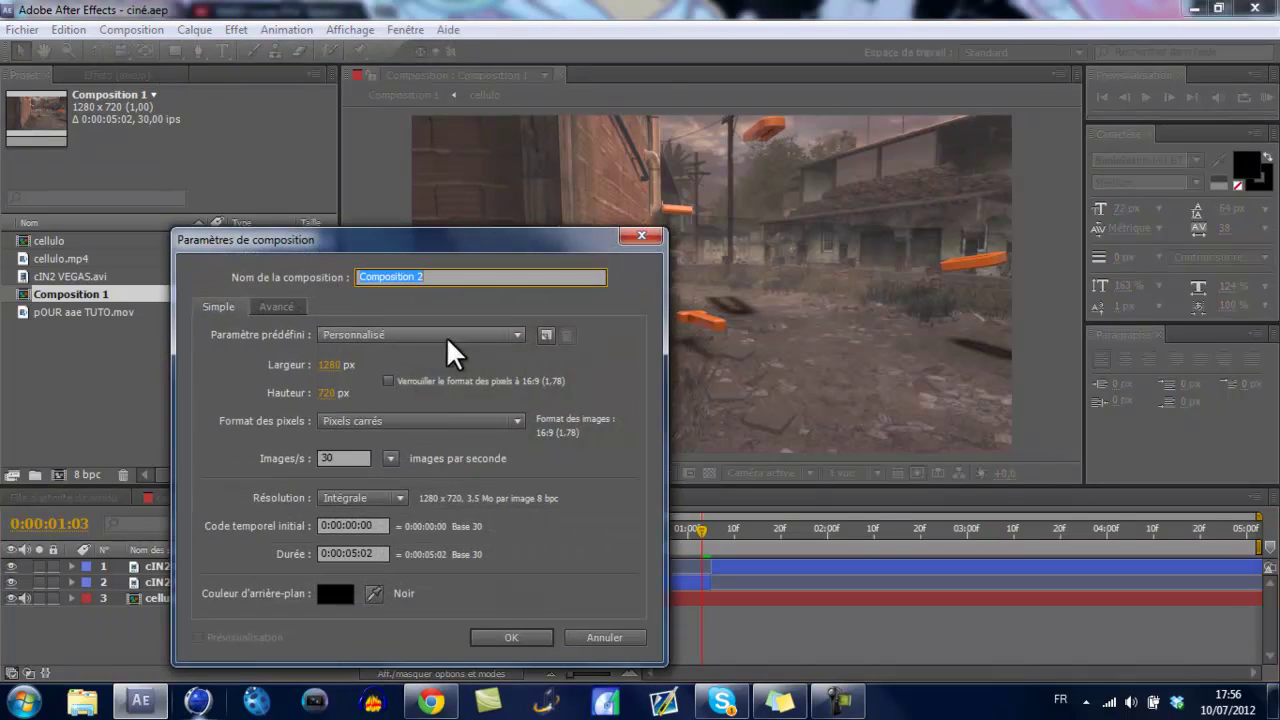
{"action": "left_click", "coordinate": [506, 637]}
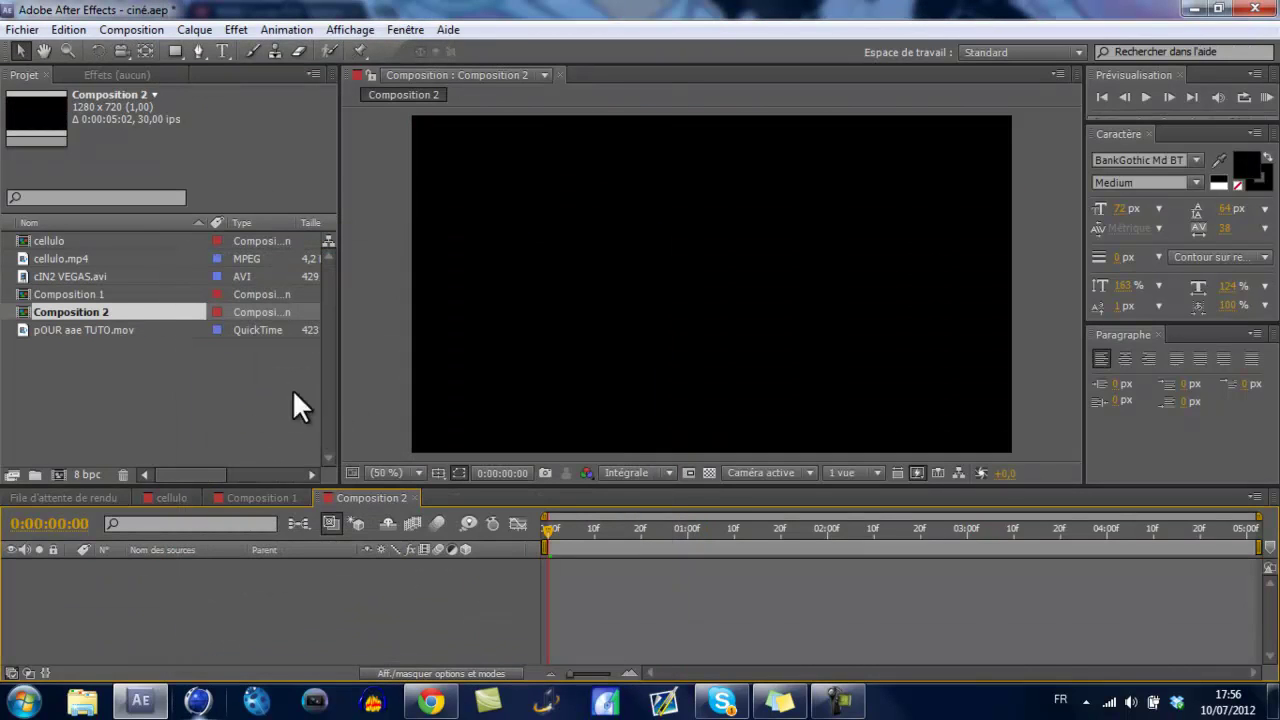
{"action": "left_click_drag", "start_coordinate": [96, 292], "coordinate": [270, 612]}
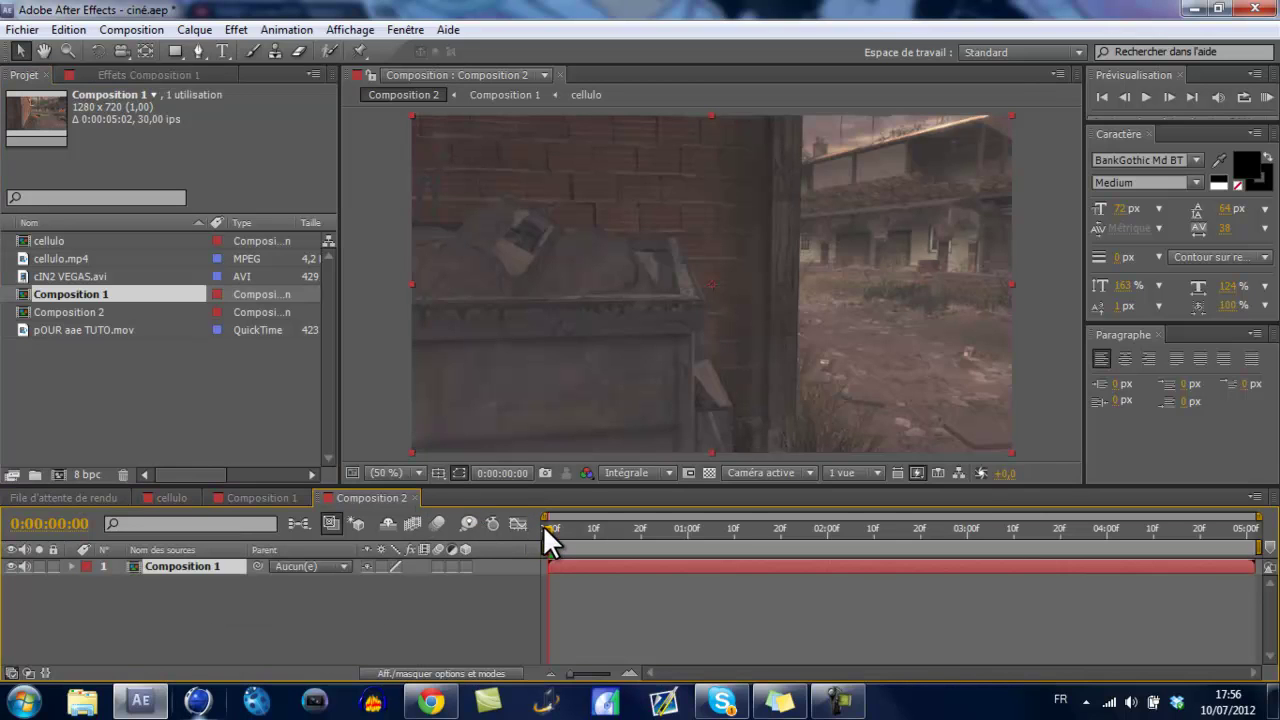
Step: Scrub Composition 2 through its first three seconds and back to just under one second
{"action": "mouse_move", "coordinate": [575, 533]}
{"action": "left_mouse_down"}
{"action": "mouse_move", "coordinate": [733, 543]}
{"action": "mouse_move", "coordinate": [920, 497]}
{"action": "mouse_move", "coordinate": [988, 520]}
{"action": "mouse_move", "coordinate": [1102, 491]}
{"action": "left_mouse_up"}
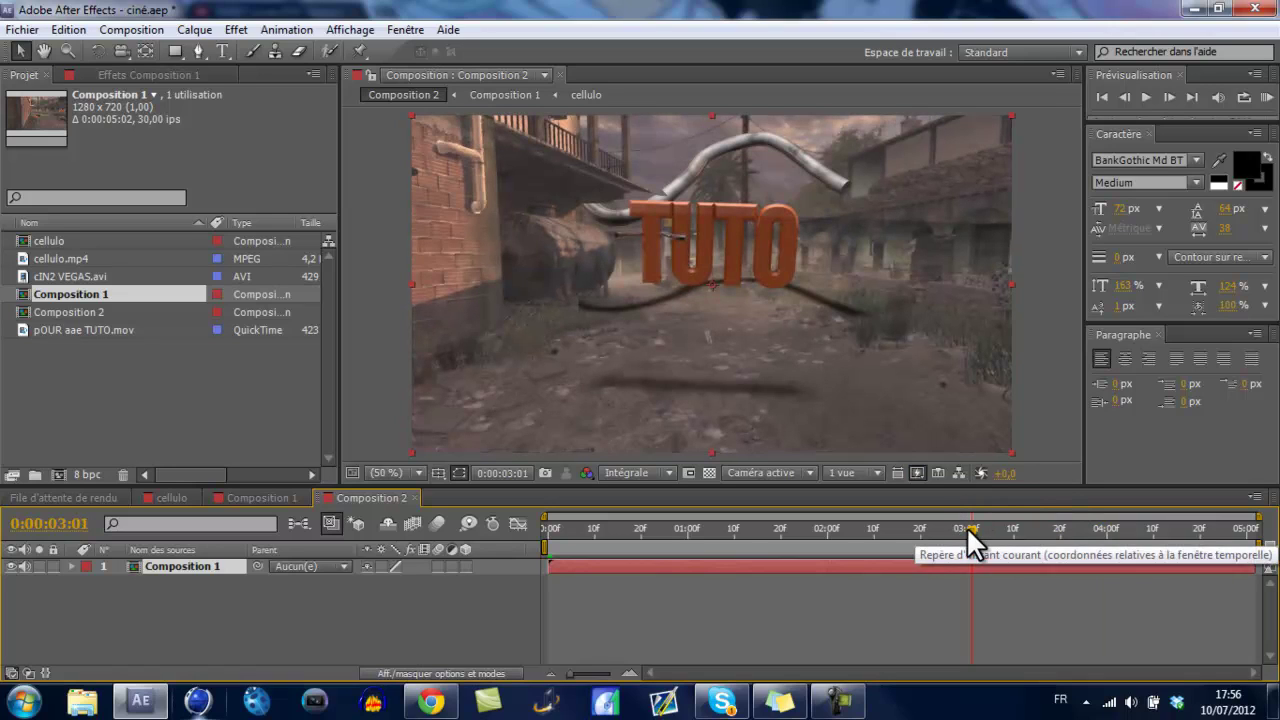
{"action": "left_click", "coordinate": [966, 526]}
{"action": "left_click", "coordinate": [884, 530]}
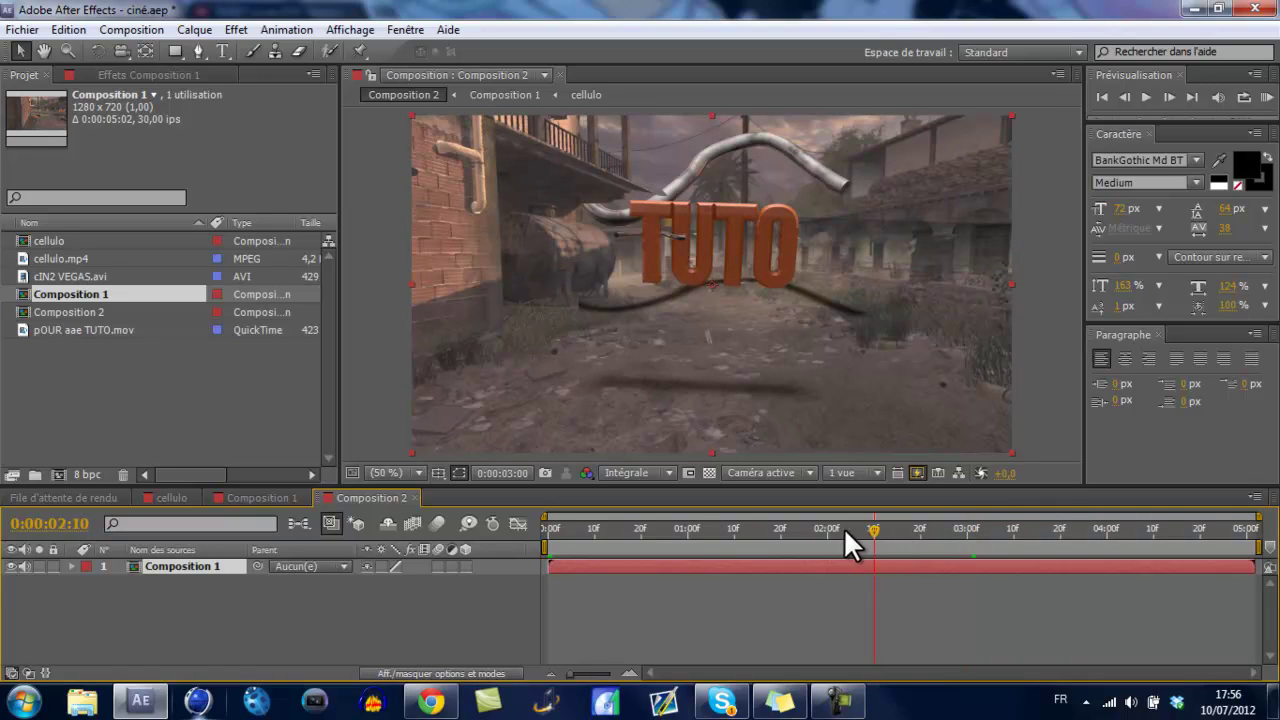
{"action": "left_click_drag", "start_coordinate": [843, 527], "coordinate": [658, 549]}
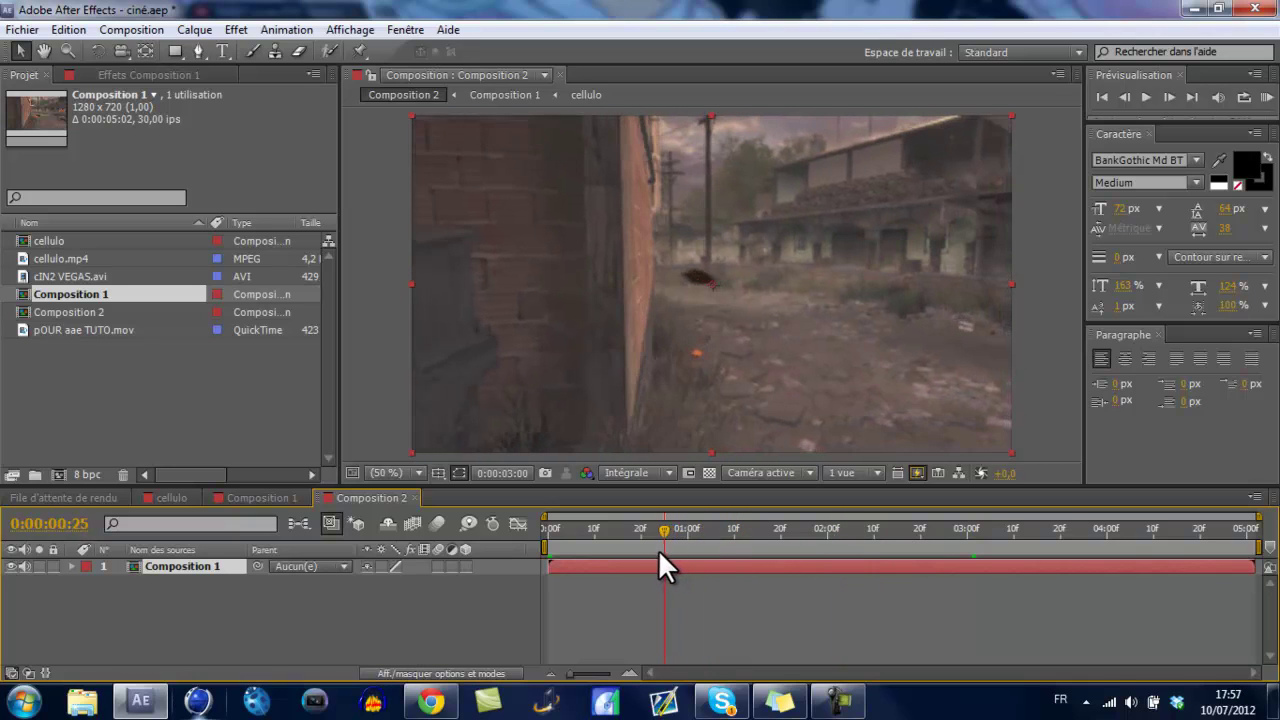
{"action": "left_click_drag", "start_coordinate": [658, 549], "coordinate": [726, 530]}
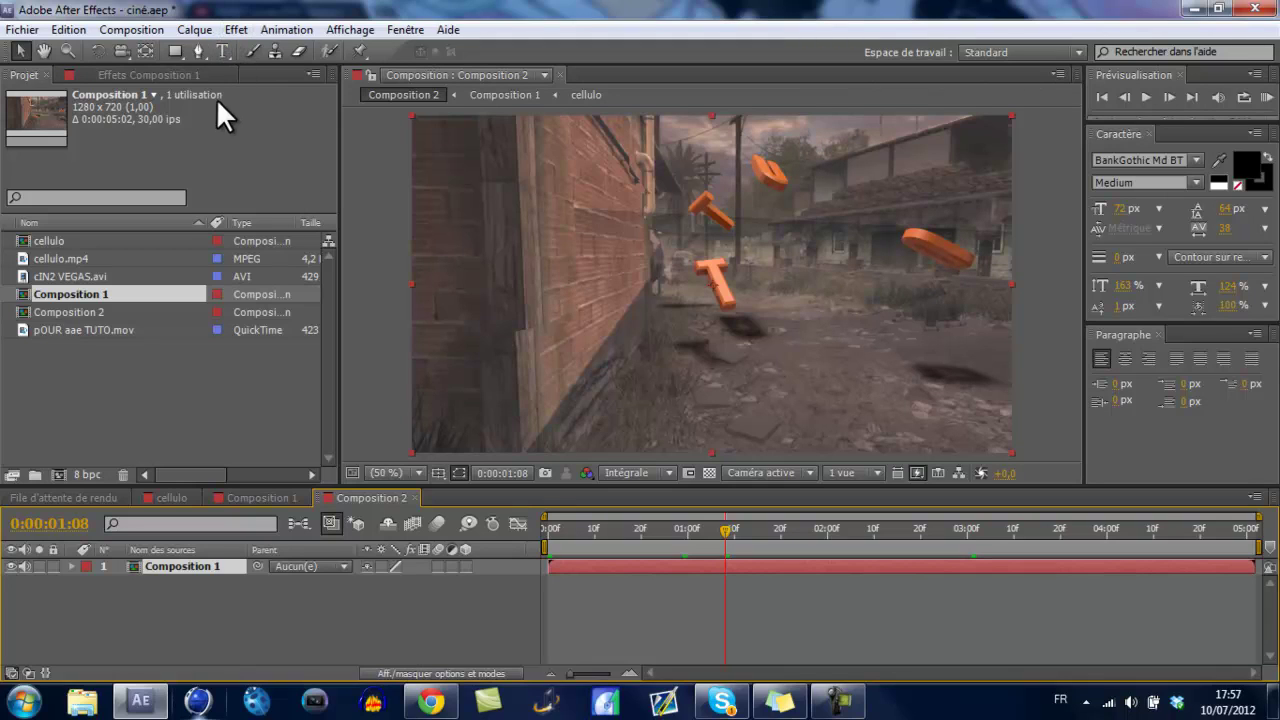
Step: Add an adjustment layer to Composition 2 and apply Video Copilot Optical Flares to it
{"action": "left_click", "coordinate": [198, 30]}
{"action": "mouse_move", "coordinate": [214, 49]}
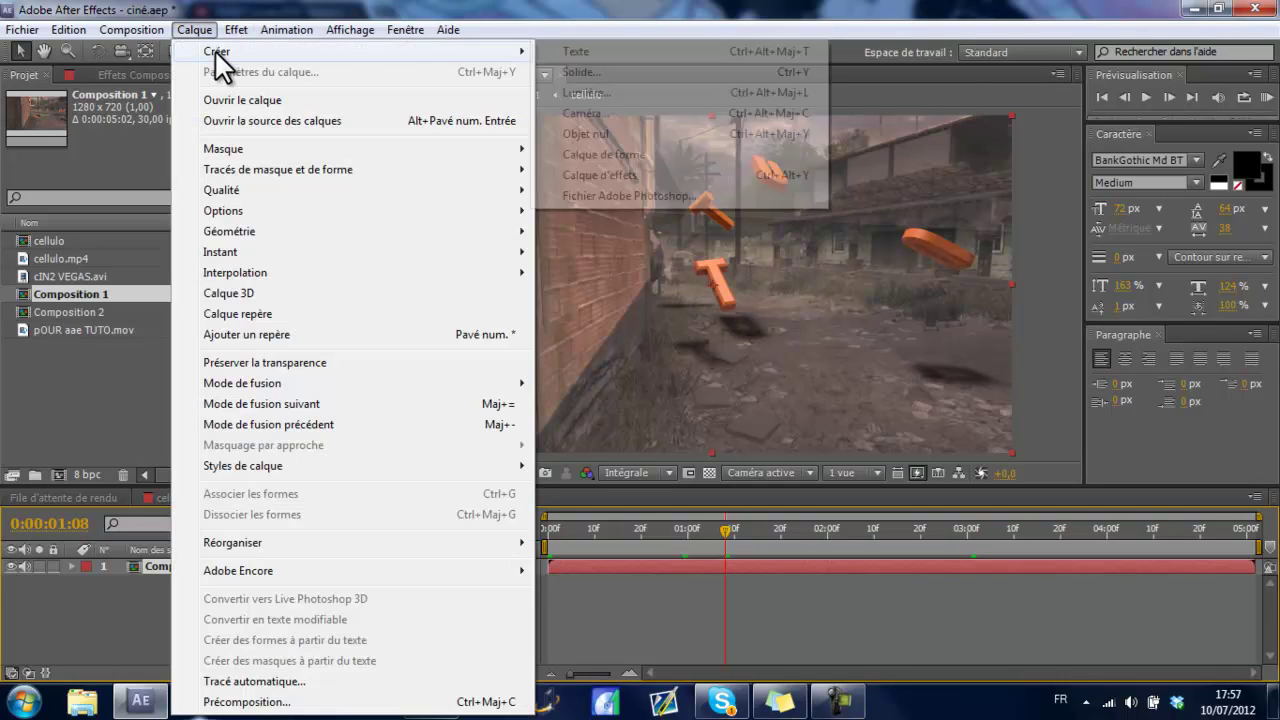
{"action": "left_click", "coordinate": [627, 175]}
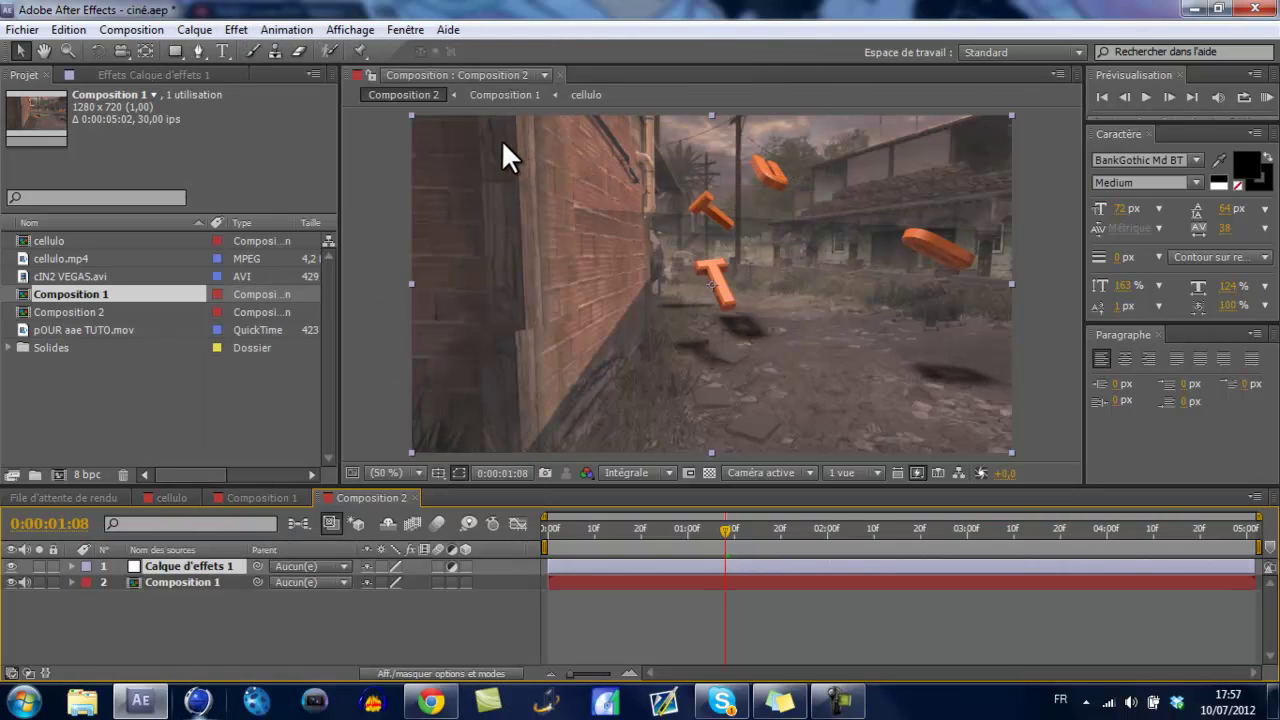
{"action": "left_click", "coordinate": [238, 28]}
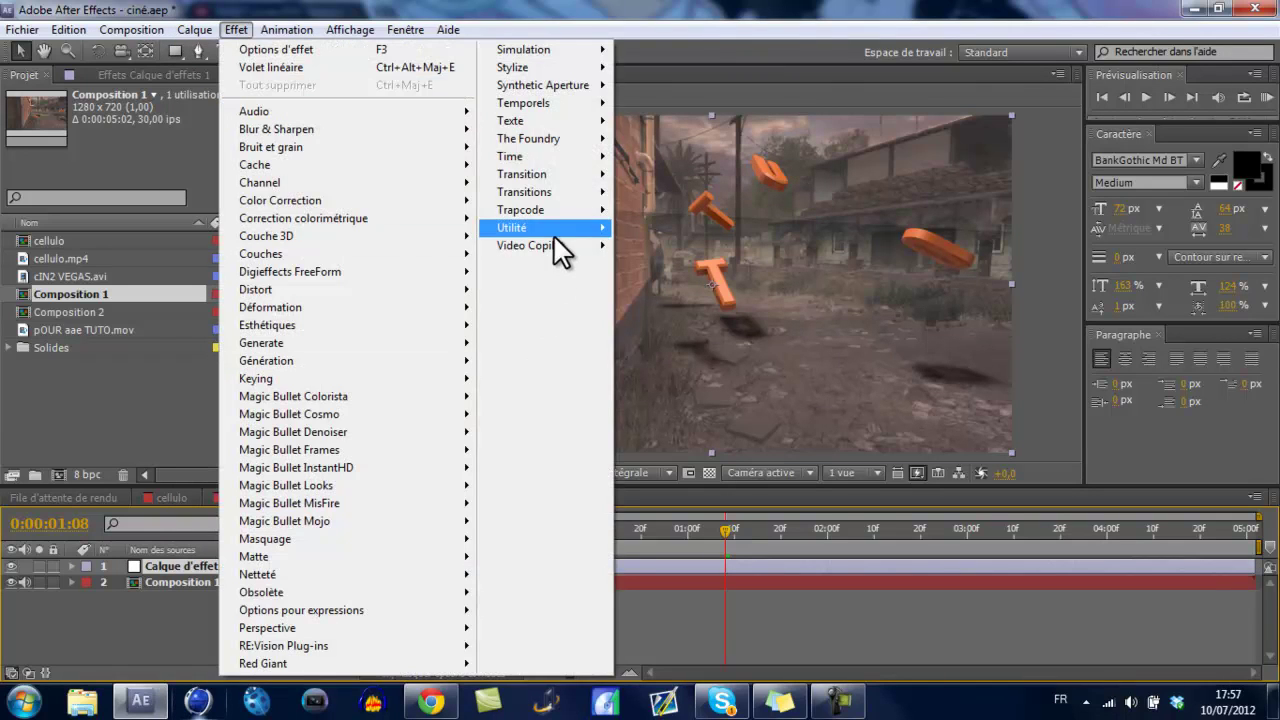
{"action": "mouse_move", "coordinate": [550, 242]}
{"action": "left_click", "coordinate": [668, 248]}
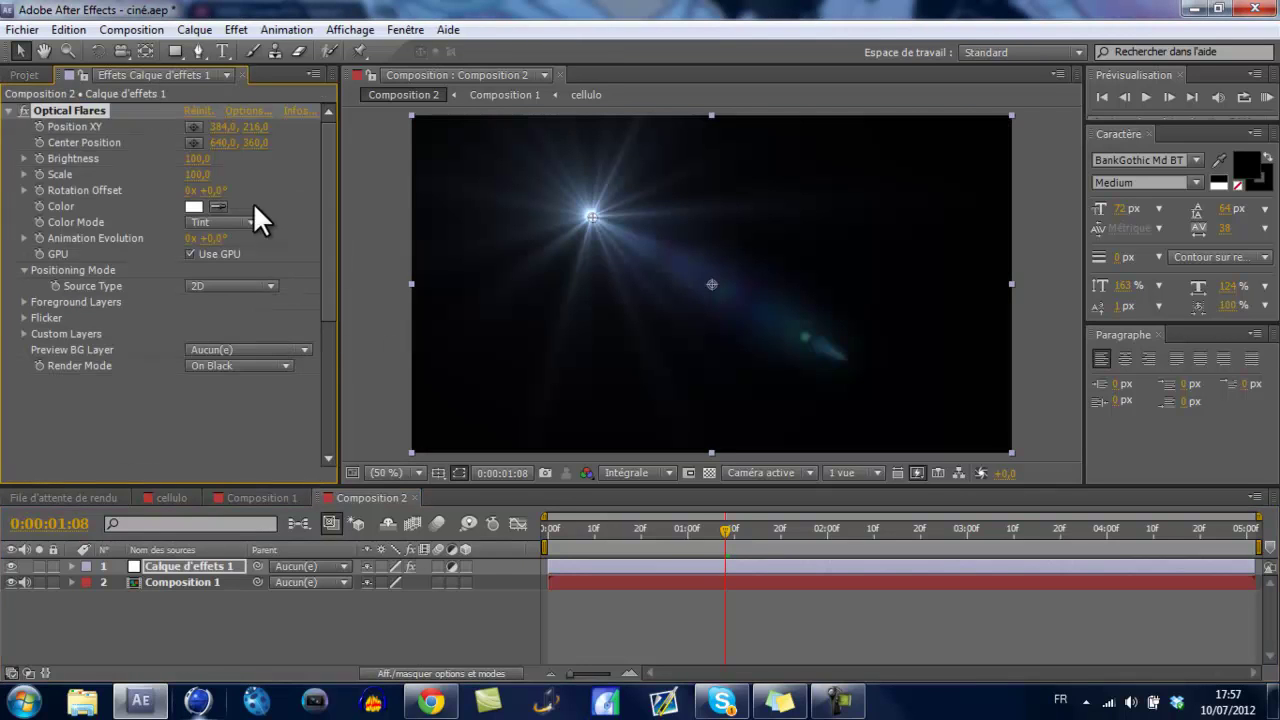
Step: Set the flare's Render Mode to Over Original and move it to the top of the frame
{"action": "left_click", "coordinate": [226, 365]}
{"action": "left_click", "coordinate": [234, 420]}
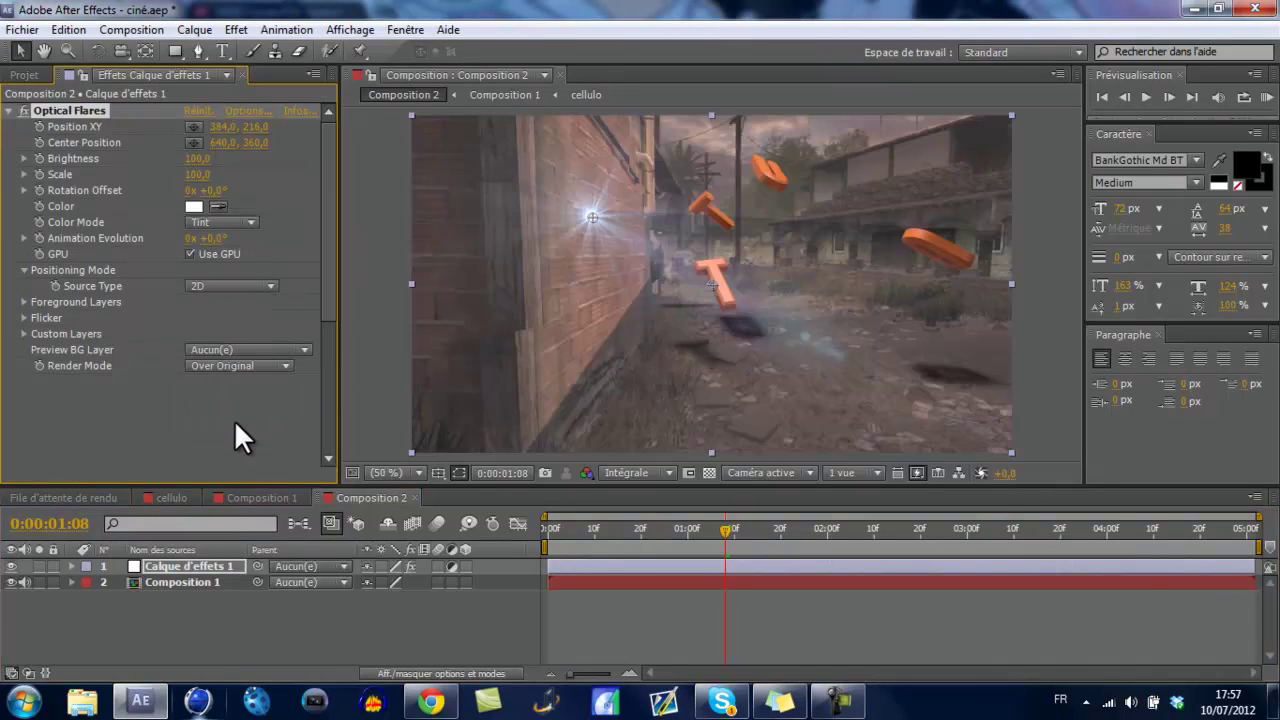
{"action": "left_click_drag", "start_coordinate": [591, 217], "coordinate": [781, 125]}
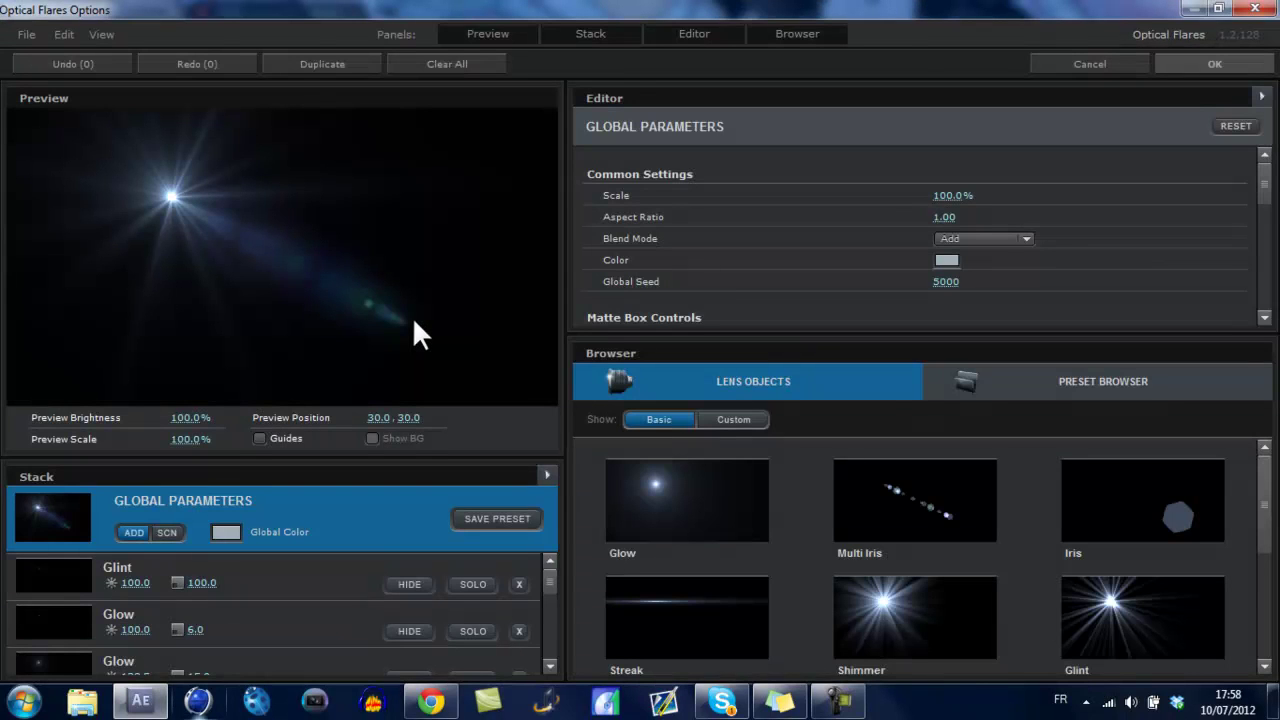
Step: Browse the Light and Natural Flares preset folders and try the Golden Light preset
{"action": "left_click", "coordinate": [1008, 385]}
{"action": "double_click", "coordinate": [940, 488]}
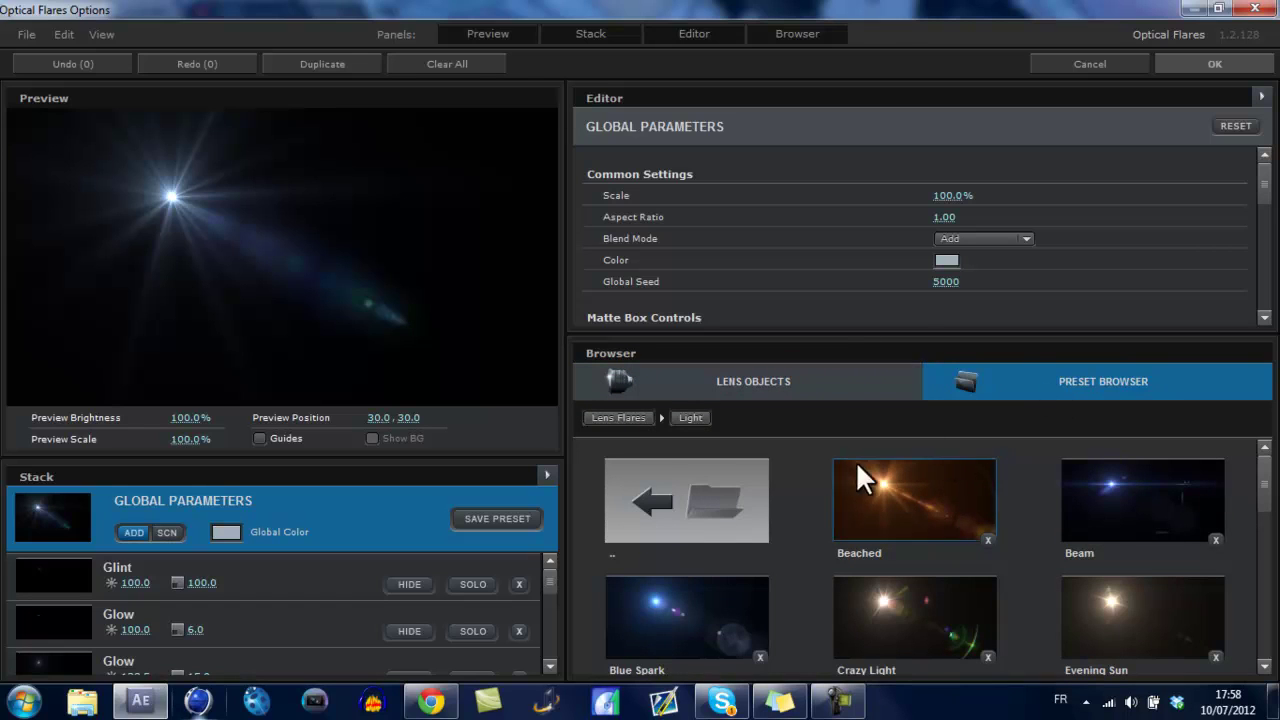
{"action": "double_click", "coordinate": [695, 501]}
{"action": "double_click", "coordinate": [840, 508]}
{"action": "double_click", "coordinate": [720, 485]}
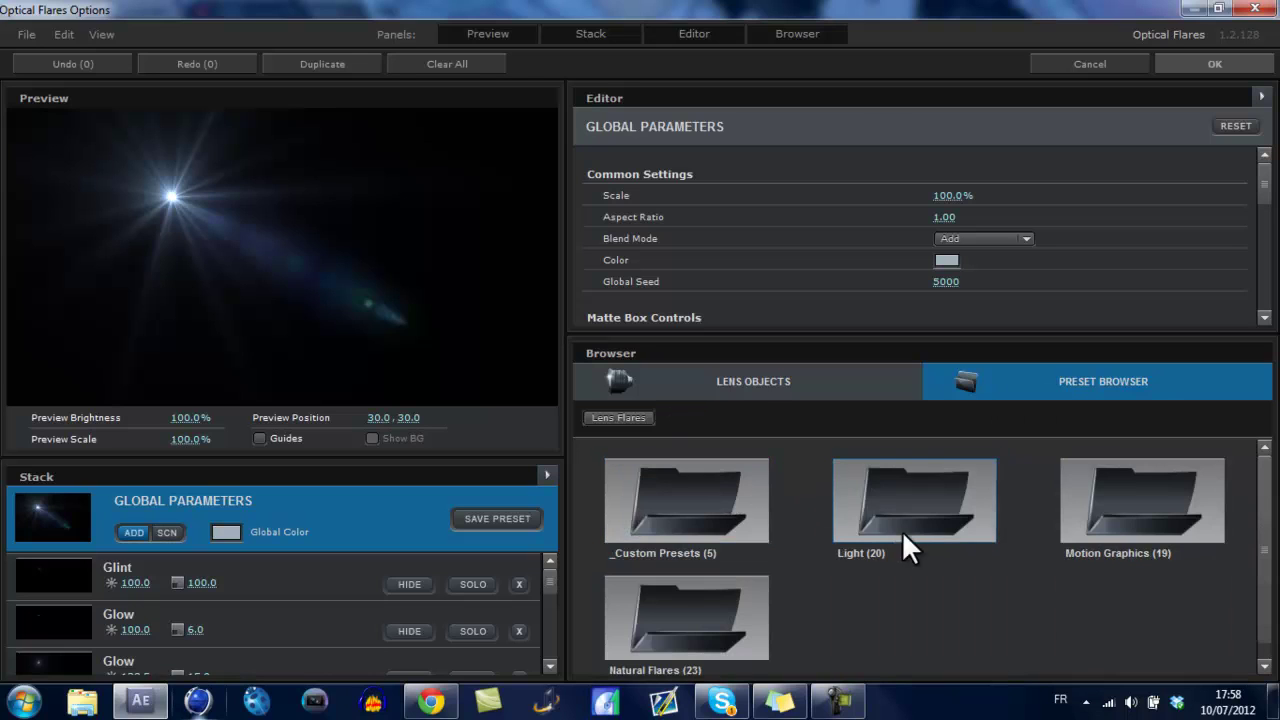
{"action": "double_click", "coordinate": [749, 609]}
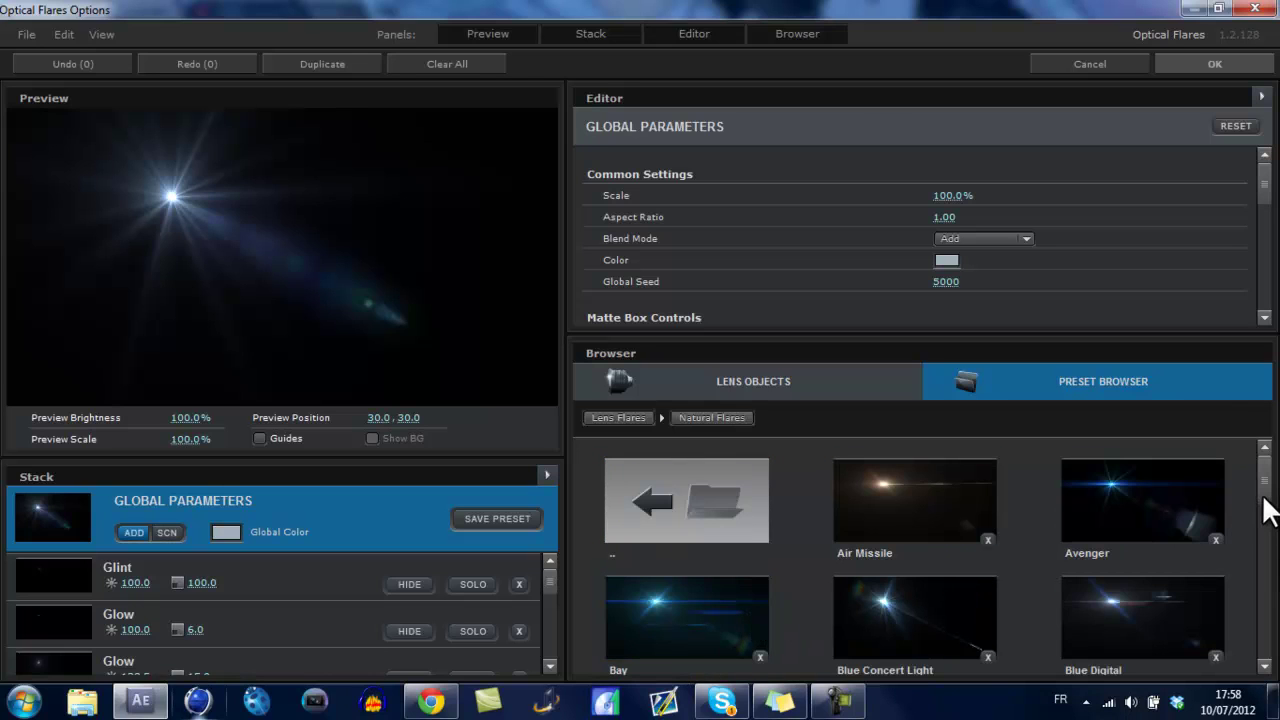
{"action": "scroll", "coordinate": [1265, 538], "scroll_direction": "down", "scroll_amount": 2}
{"action": "scroll", "coordinate": [1265, 538], "scroll_direction": "down", "scroll_amount": 2}
{"action": "scroll", "coordinate": [1249, 571], "scroll_direction": "down", "scroll_amount": 2}
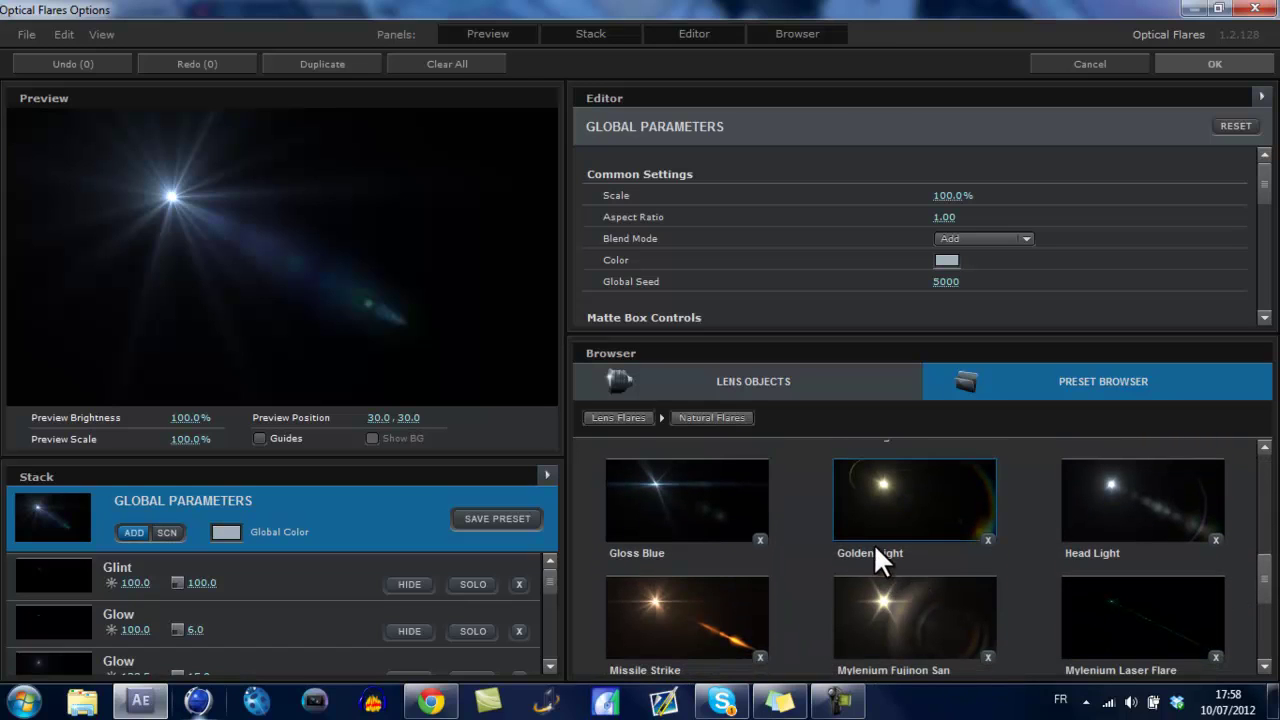
{"action": "left_click", "coordinate": [964, 519]}
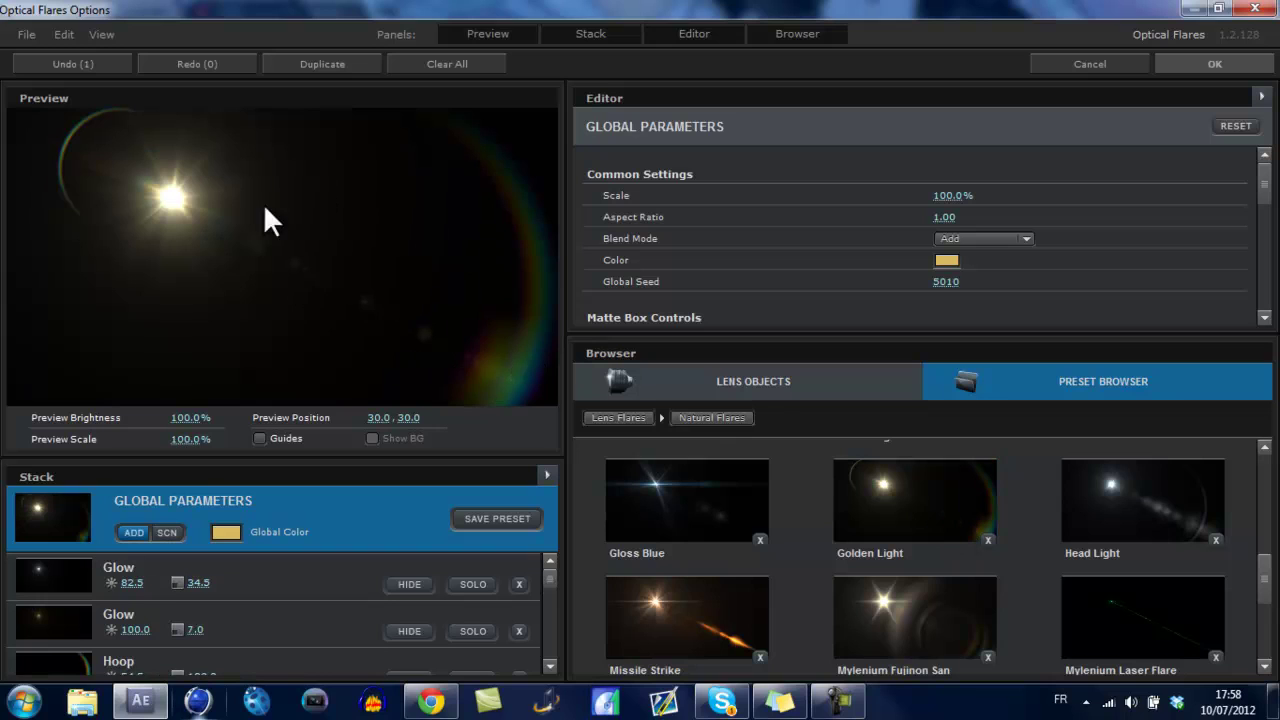
Step: Try the Streak Rows preset from the Motion Graphics folder
{"action": "scroll", "coordinate": [1022, 569], "scroll_direction": "up", "scroll_amount": 2}
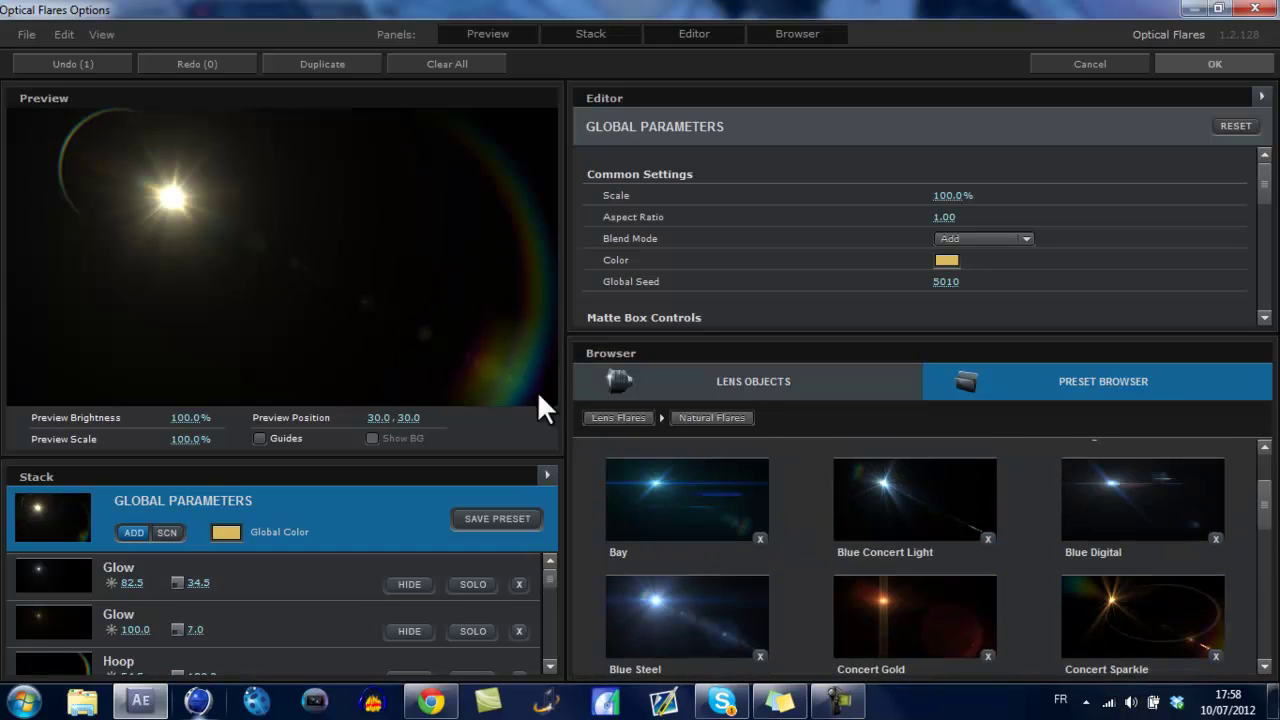
{"action": "scroll", "coordinate": [786, 551], "scroll_direction": "up", "scroll_amount": 2}
{"action": "left_click", "coordinate": [758, 519]}
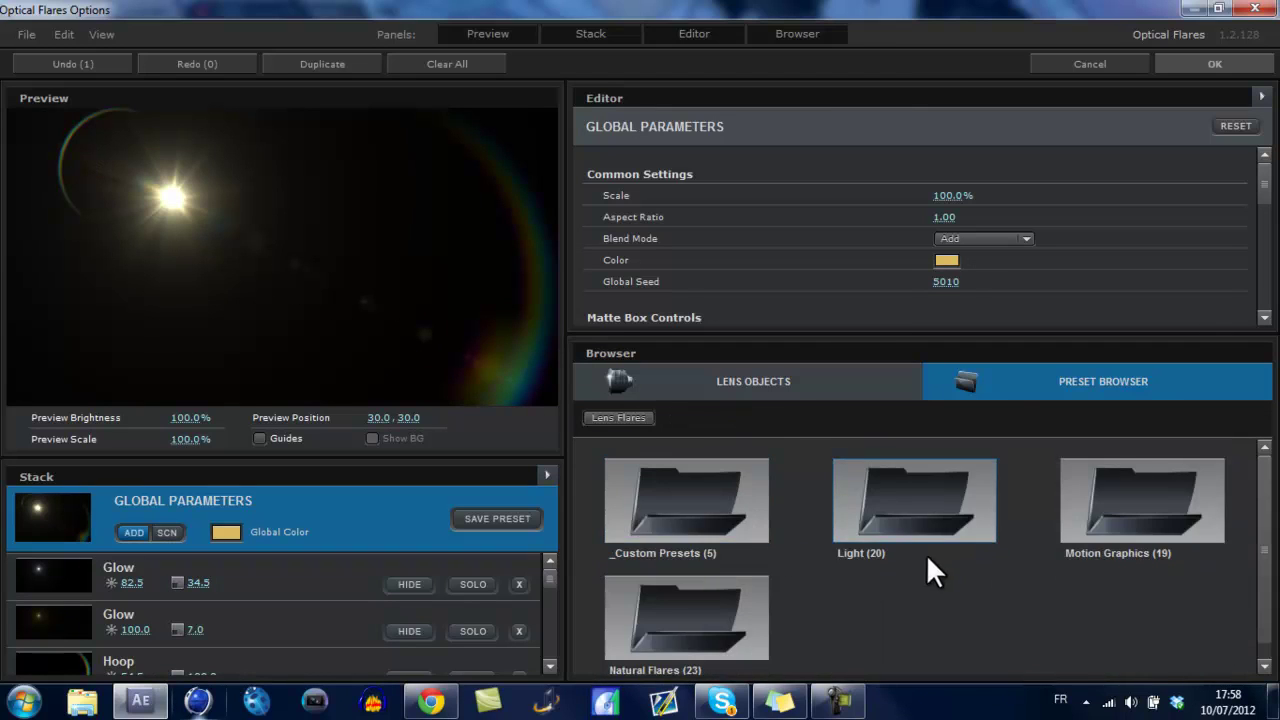
{"action": "left_click", "coordinate": [1106, 530]}
{"action": "left_click", "coordinate": [1265, 600]}
{"action": "scroll", "coordinate": [1265, 600], "scroll_direction": "down", "scroll_amount": 3}
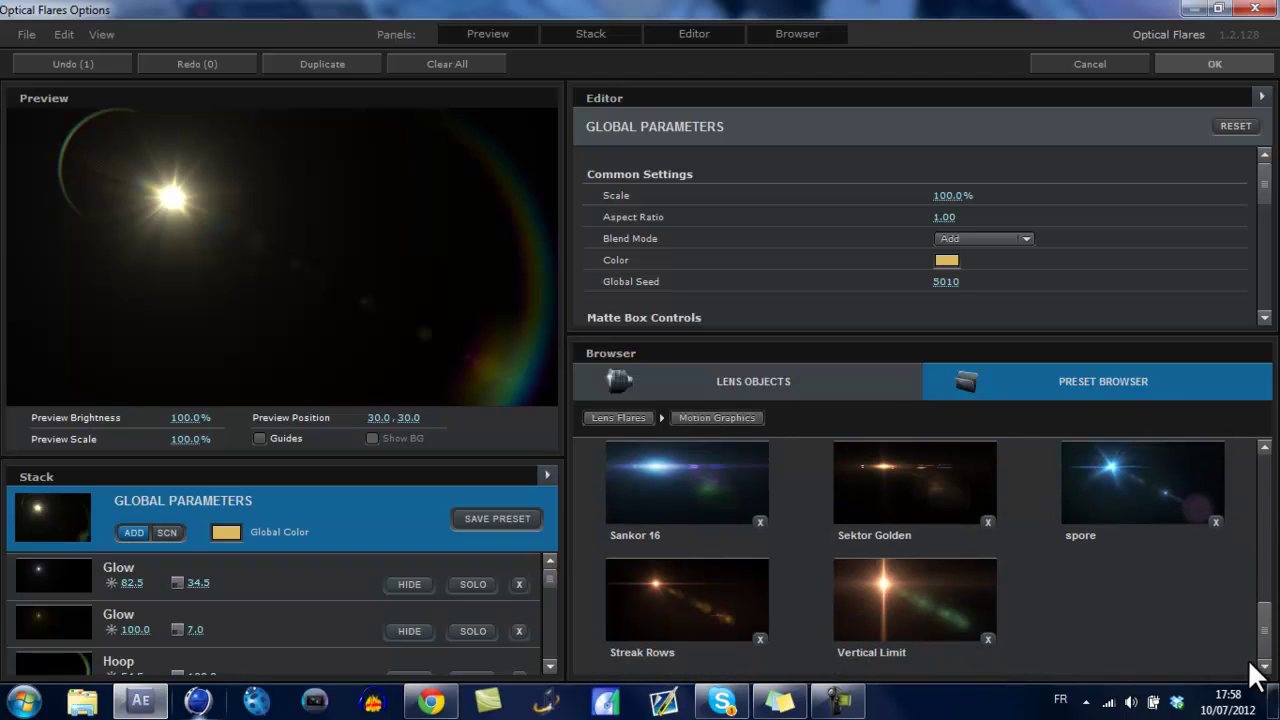
{"action": "left_click", "coordinate": [691, 586]}
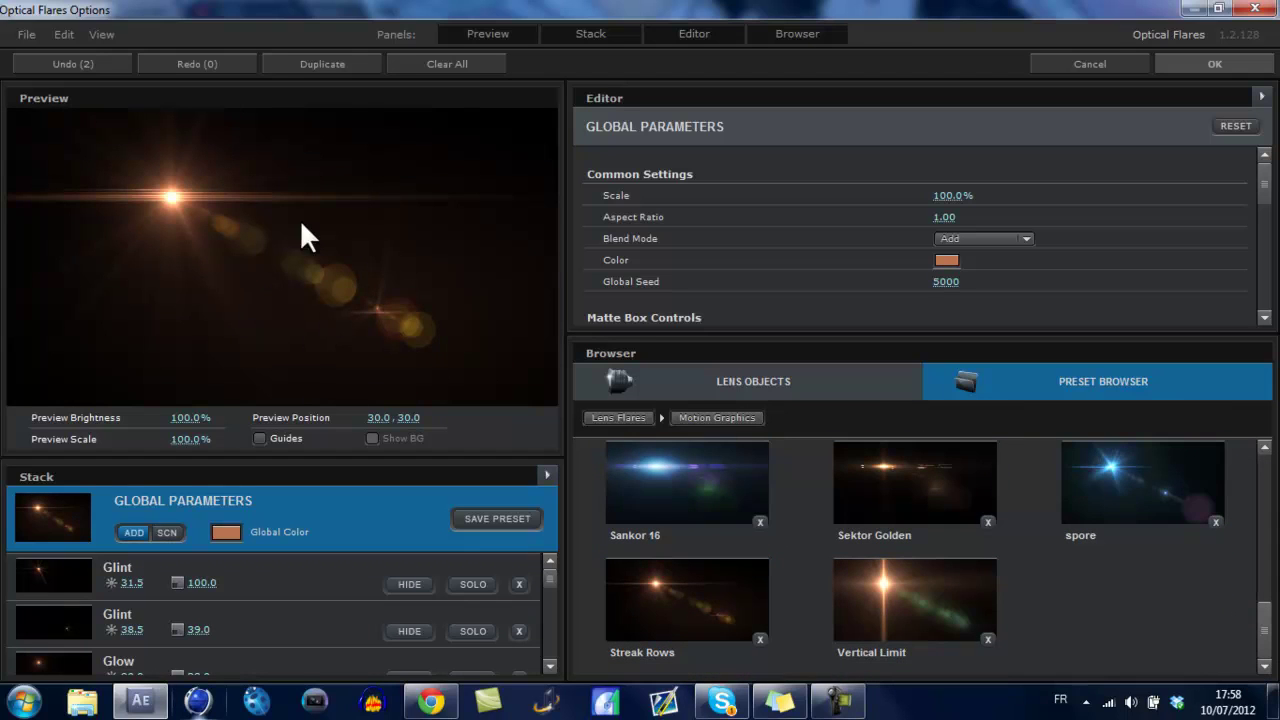
Step: Settle on the Light folder's Beached preset, a warm flare with Hoop, Spike Ball and Streak elements
{"action": "scroll", "coordinate": [743, 540], "scroll_direction": "up", "scroll_amount": 3}
{"action": "scroll", "coordinate": [743, 540], "scroll_direction": "up", "scroll_amount": 3}
{"action": "scroll", "coordinate": [743, 540], "scroll_direction": "up", "scroll_amount": 3}
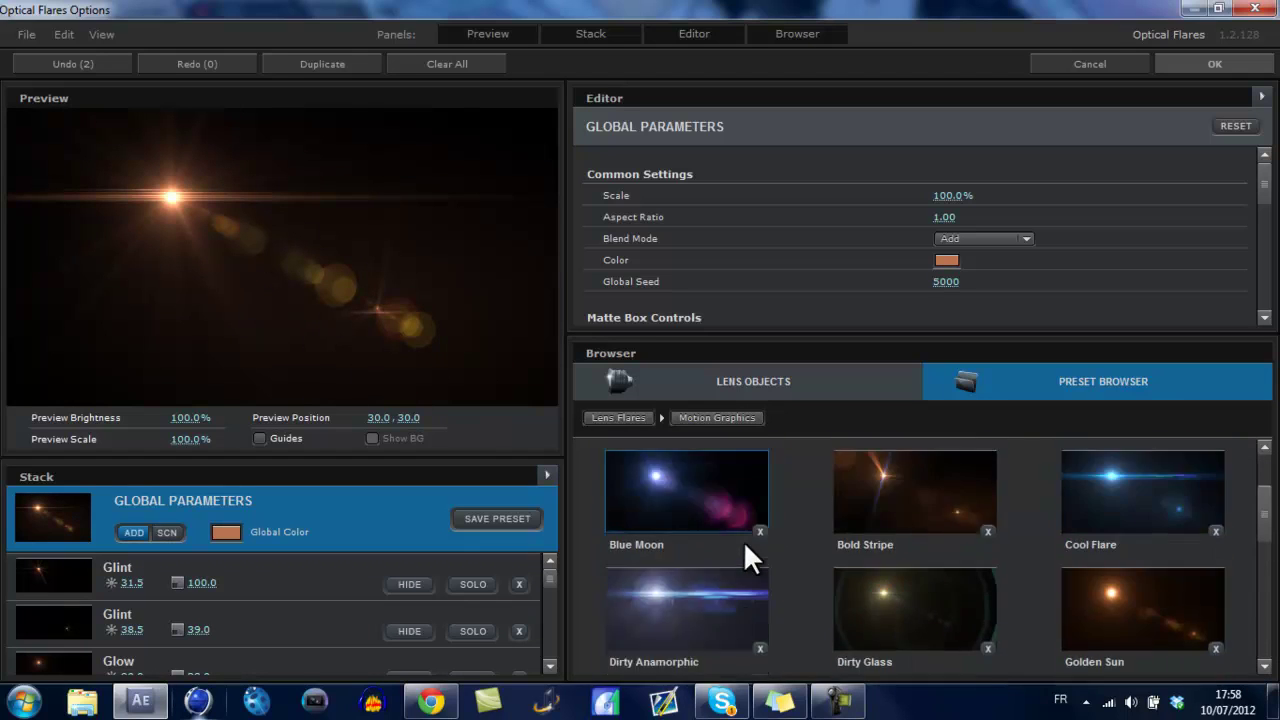
{"action": "scroll", "coordinate": [743, 540], "scroll_direction": "up", "scroll_amount": 2}
{"action": "left_click", "coordinate": [672, 515]}
{"action": "left_click", "coordinate": [890, 512]}
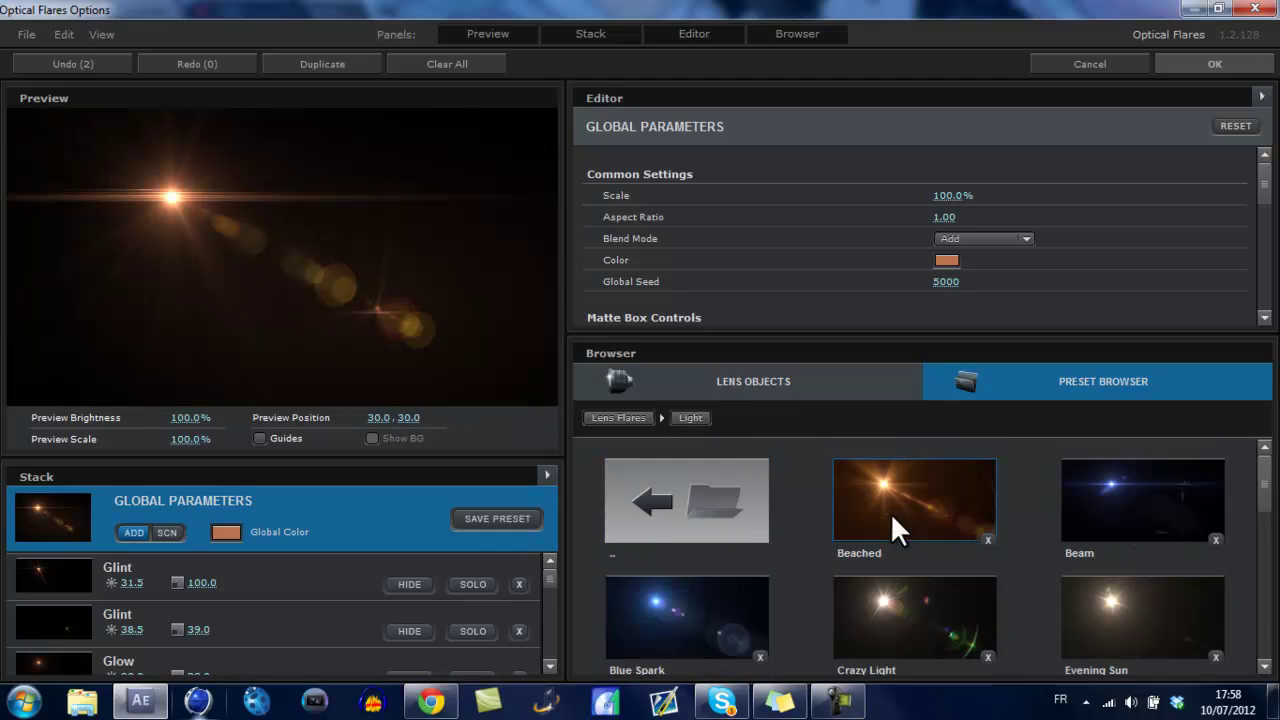
{"action": "left_click", "coordinate": [888, 505]}
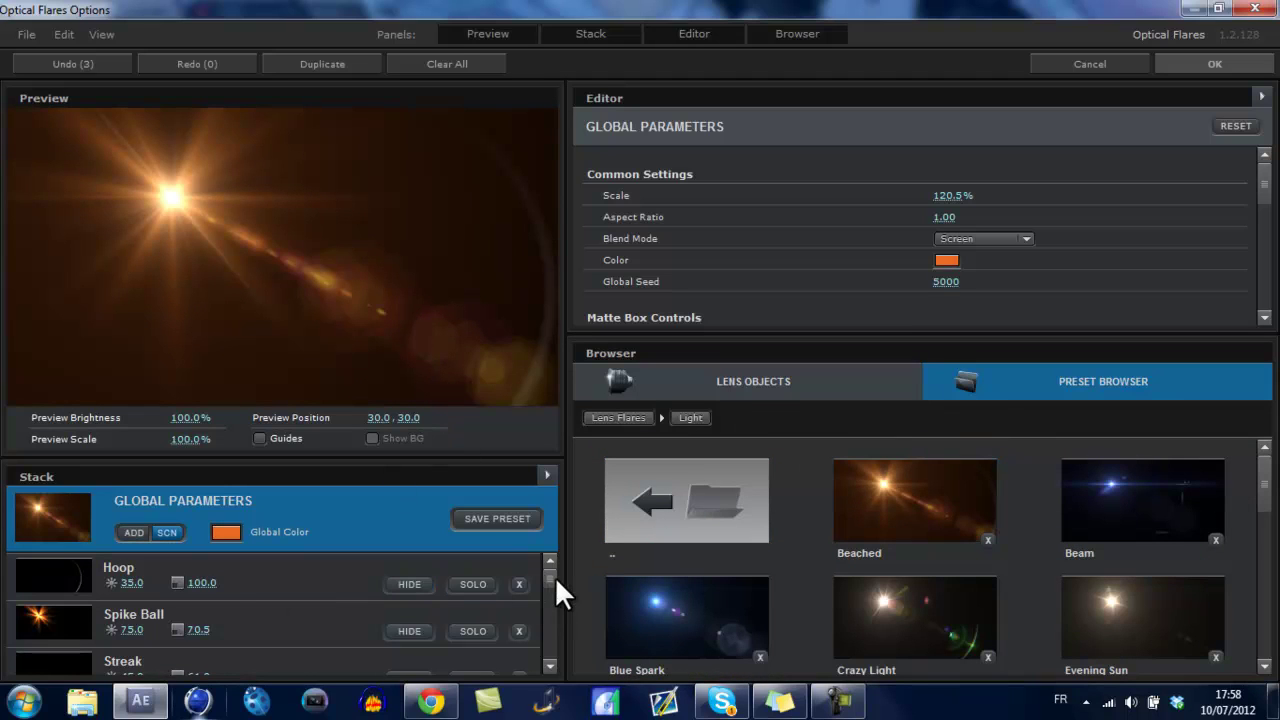
{"action": "scroll", "coordinate": [555, 580], "scroll_direction": "down", "scroll_amount": 2}
{"action": "scroll", "coordinate": [553, 590], "scroll_direction": "up", "scroll_amount": 3}
Step: Accept the Optical Flares settings and move the time indicator to the first frame
{"action": "left_click", "coordinate": [1210, 64]}
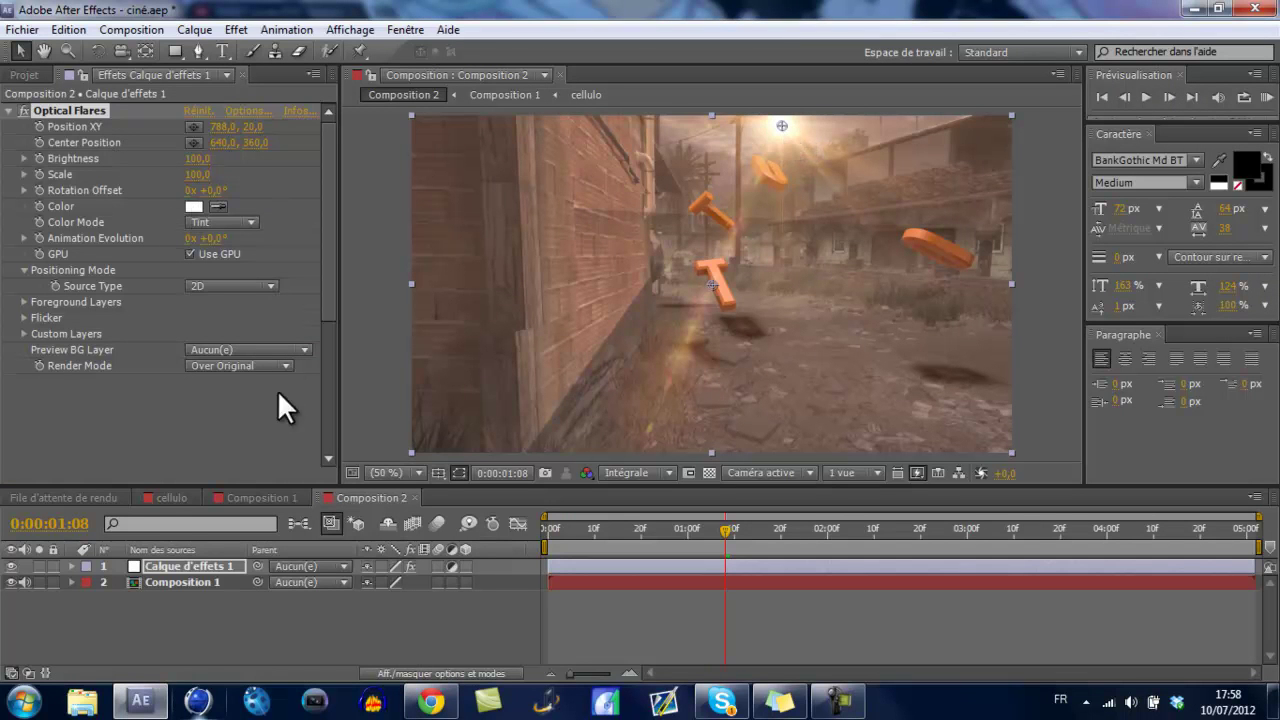
{"action": "left_click", "coordinate": [720, 529]}
{"action": "left_click", "coordinate": [561, 529]}
{"action": "left_click_drag", "start_coordinate": [559, 530], "coordinate": [534, 530]}
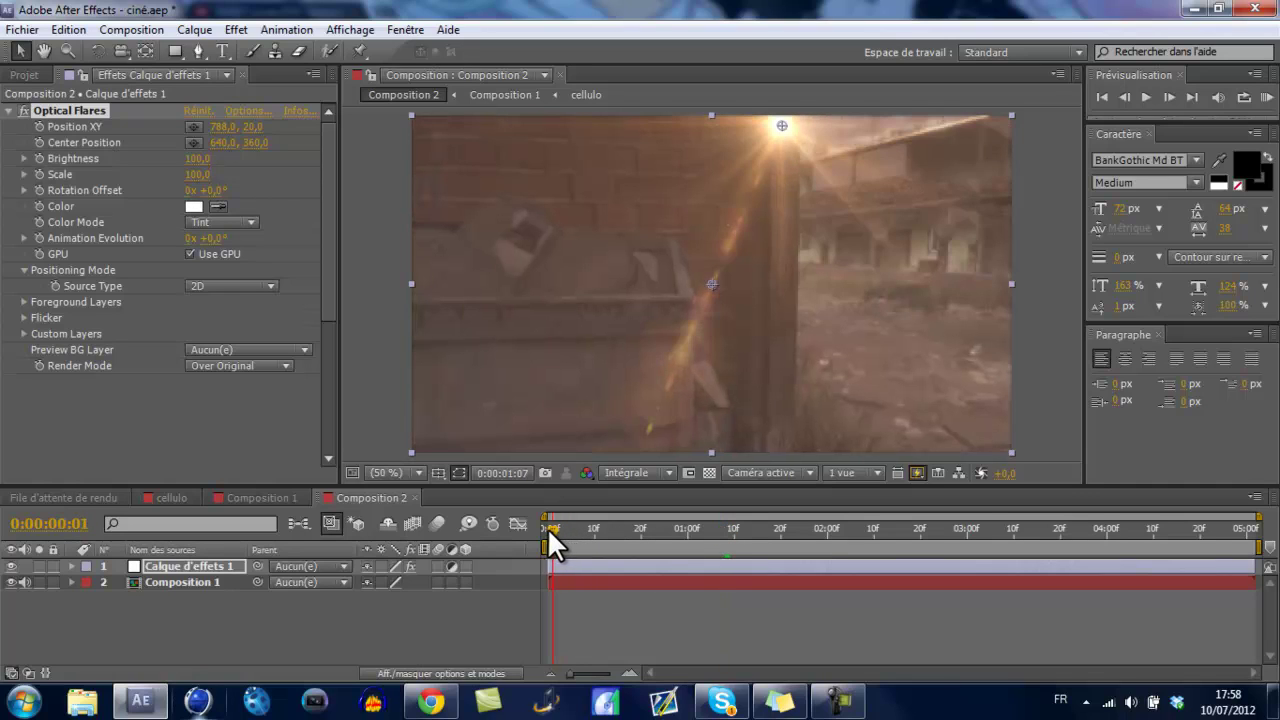
Step: Keyframe Position XY at 624,-4, Center Position at 934,412, and Brightness at frame 0
{"action": "left_click", "coordinate": [71, 566]}
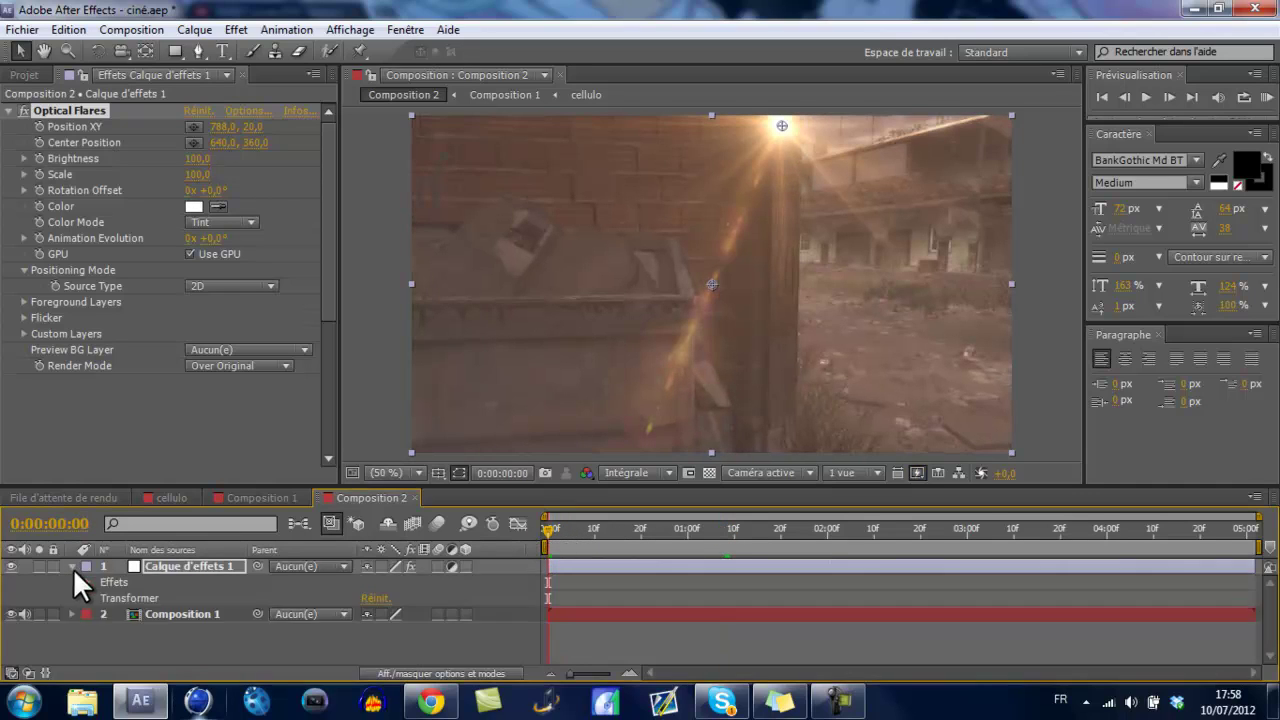
{"action": "left_click", "coordinate": [87, 582]}
{"action": "left_click", "coordinate": [104, 597]}
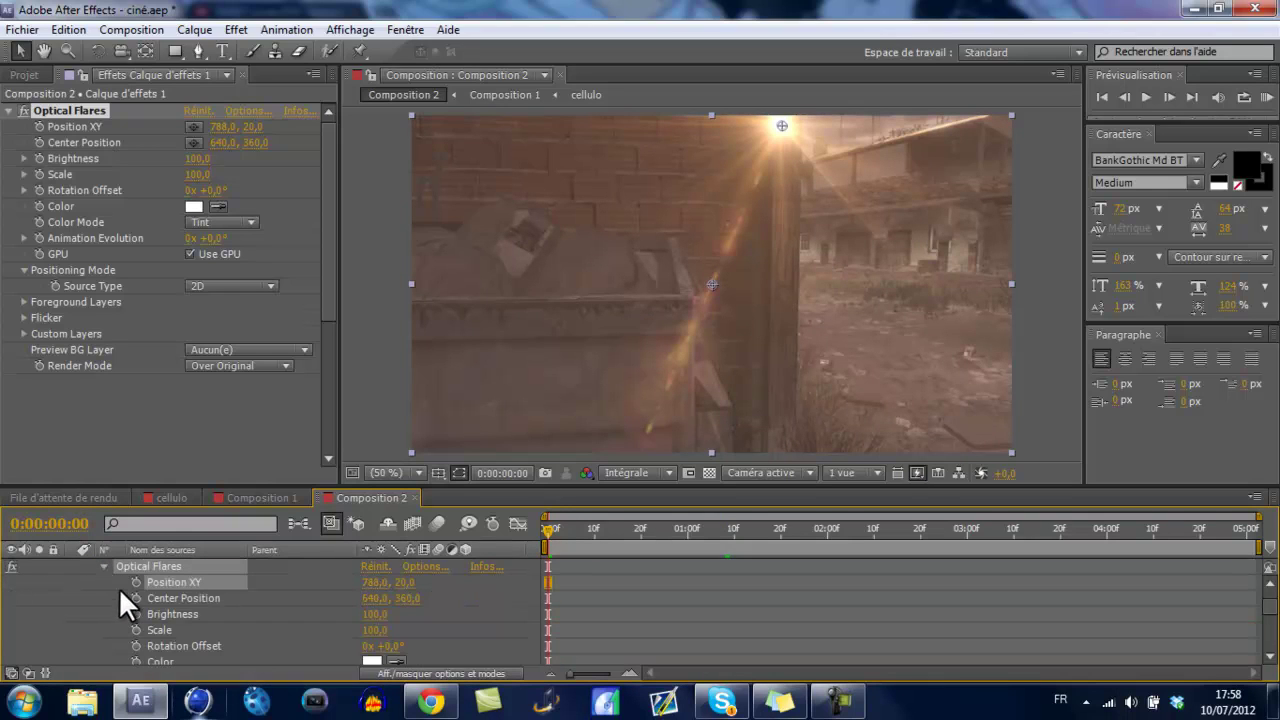
{"action": "left_click", "coordinate": [137, 582]}
{"action": "left_click_drag", "start_coordinate": [783, 126], "coordinate": [699, 117]}
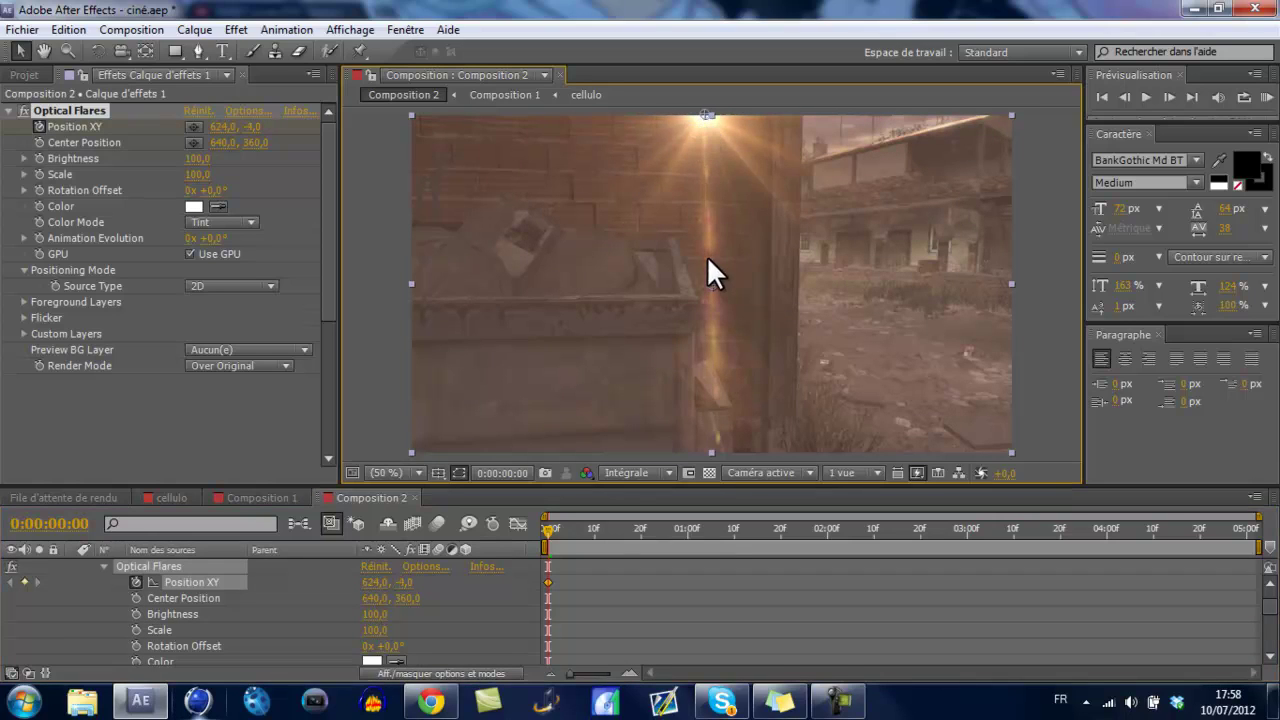
{"action": "left_click_drag", "start_coordinate": [708, 282], "coordinate": [843, 305]}
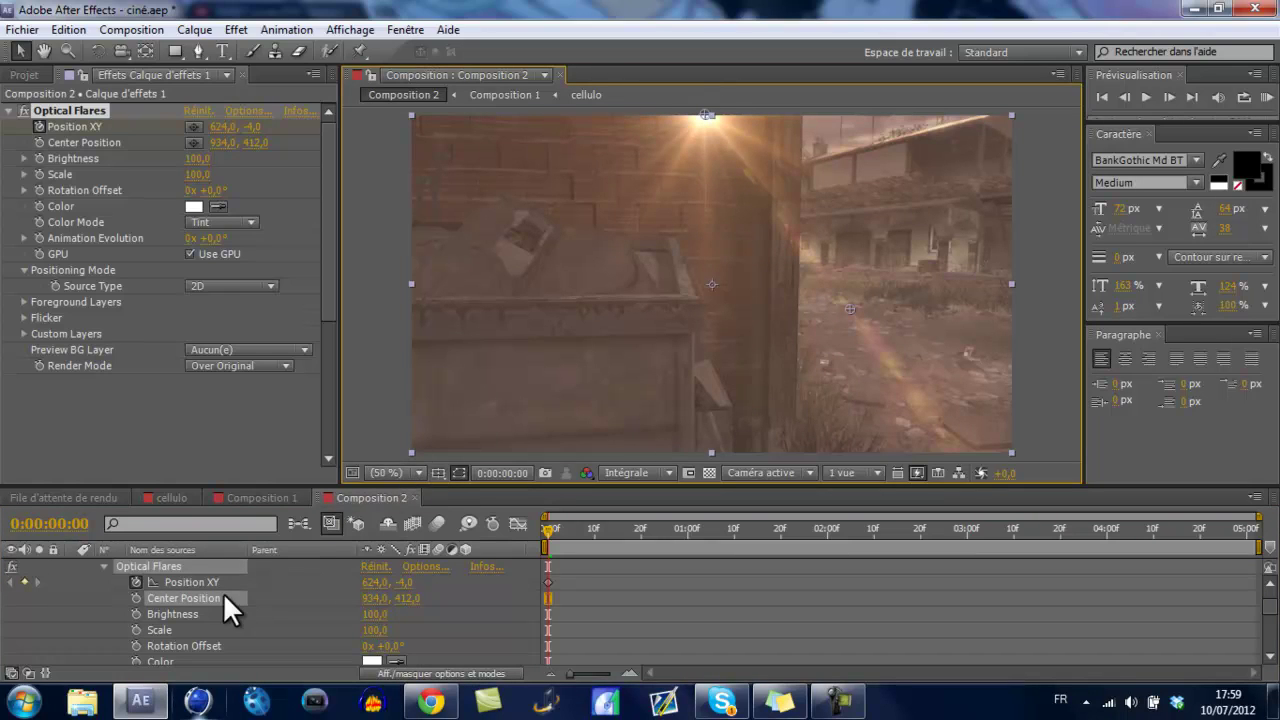
{"action": "left_click", "coordinate": [138, 598]}
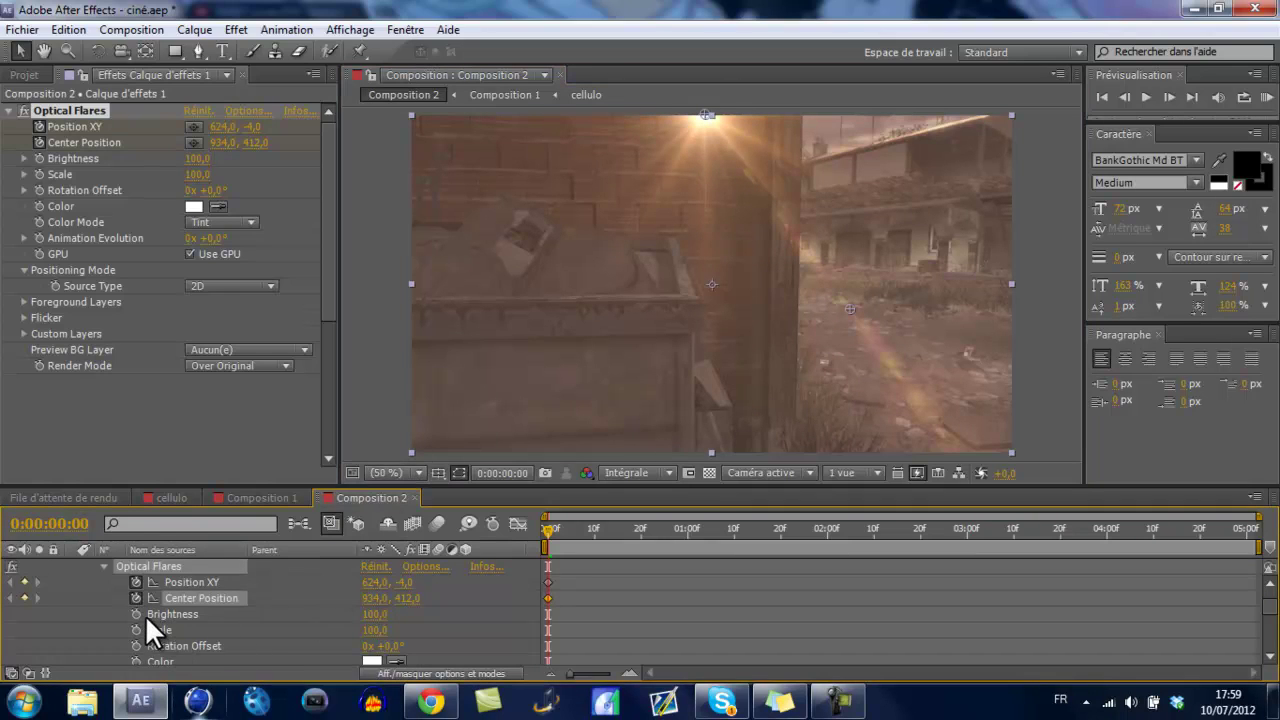
{"action": "left_click", "coordinate": [138, 614]}
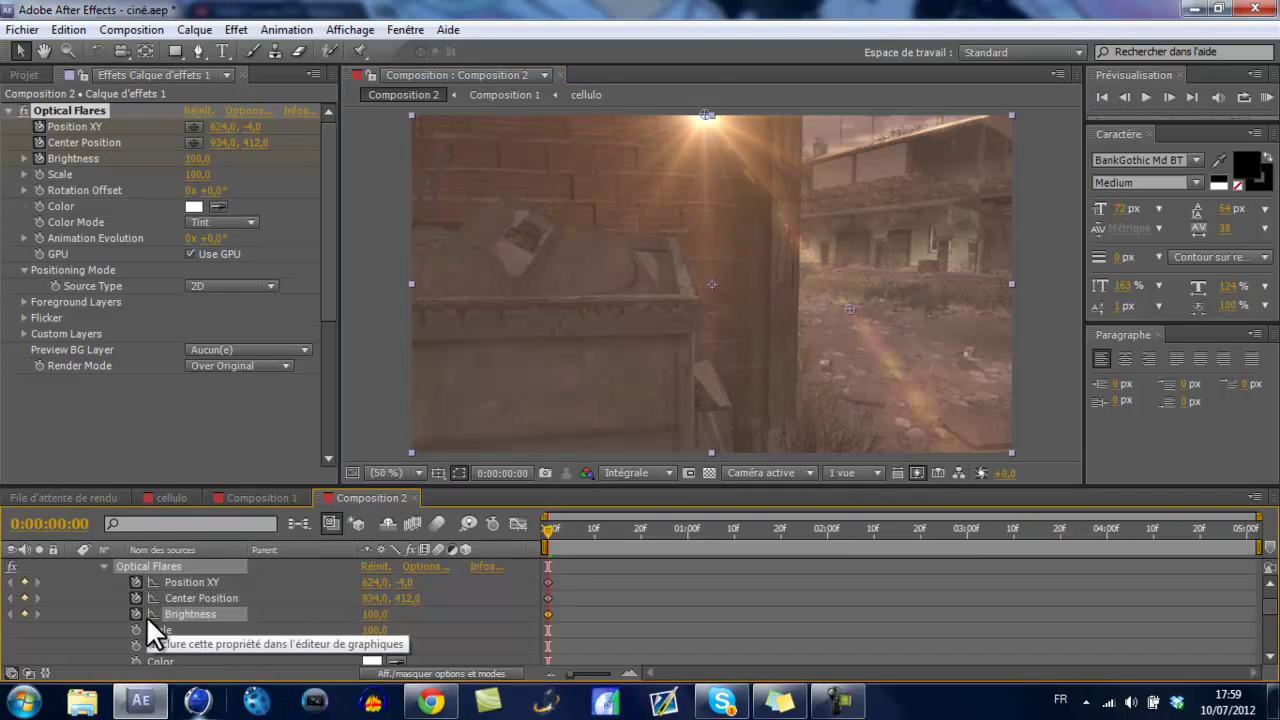
{"action": "mouse_move", "coordinate": [550, 534]}
{"action": "left_mouse_down"}
{"action": "mouse_move", "coordinate": [564, 533]}
{"action": "mouse_move", "coordinate": [542, 539]}
{"action": "left_mouse_up"}
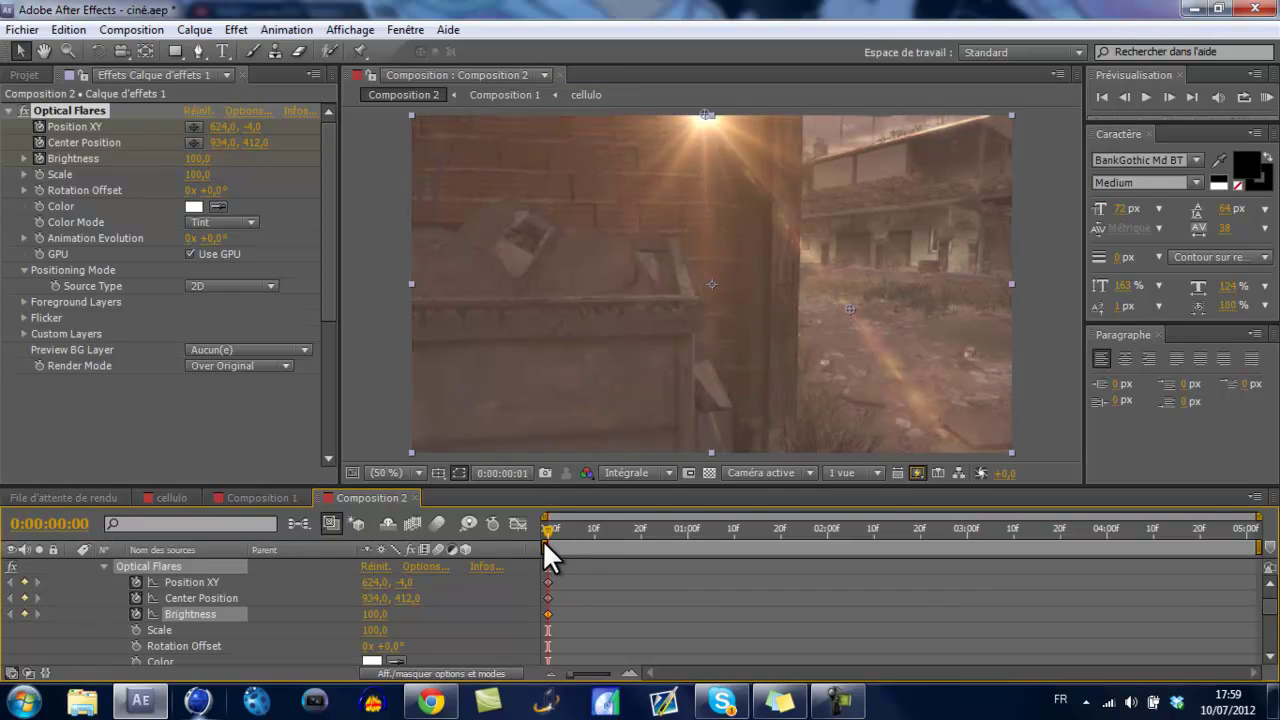
Step: Reposition the flare source at frames 28 and 14 to add Position XY keyframes
{"action": "left_click", "coordinate": [529, 564]}
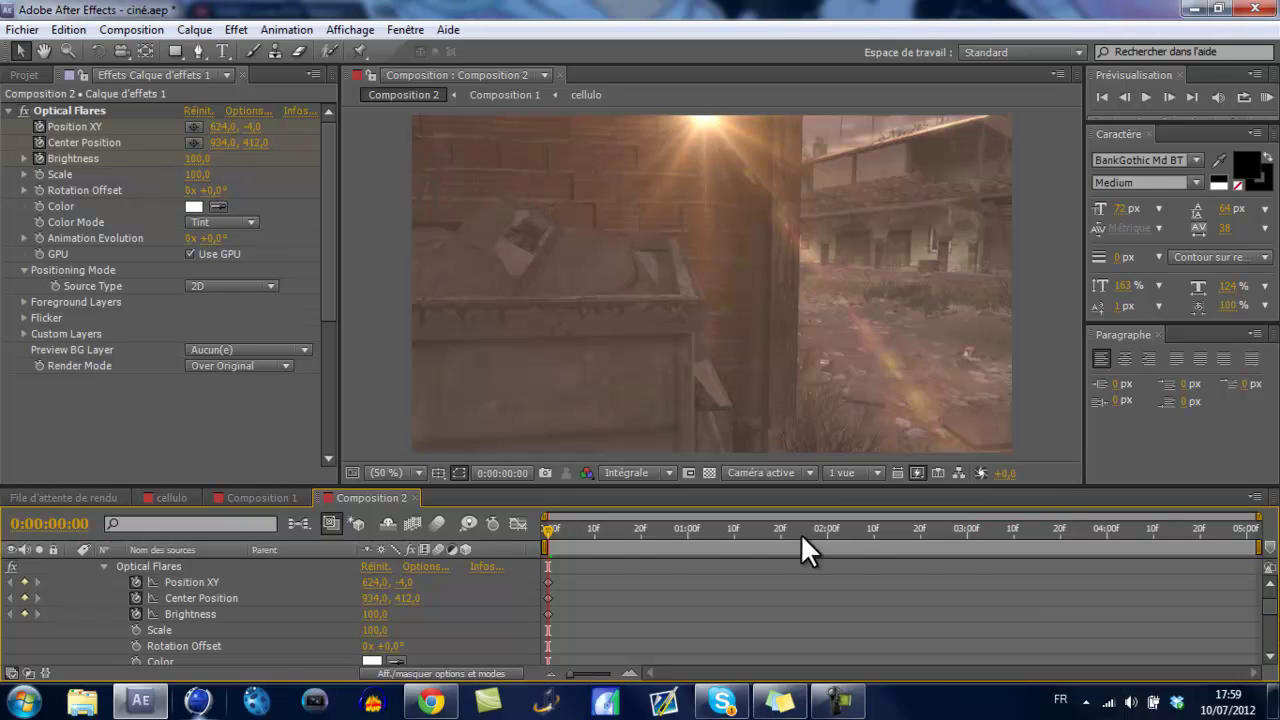
{"action": "left_click_drag", "start_coordinate": [546, 530], "coordinate": [594, 544]}
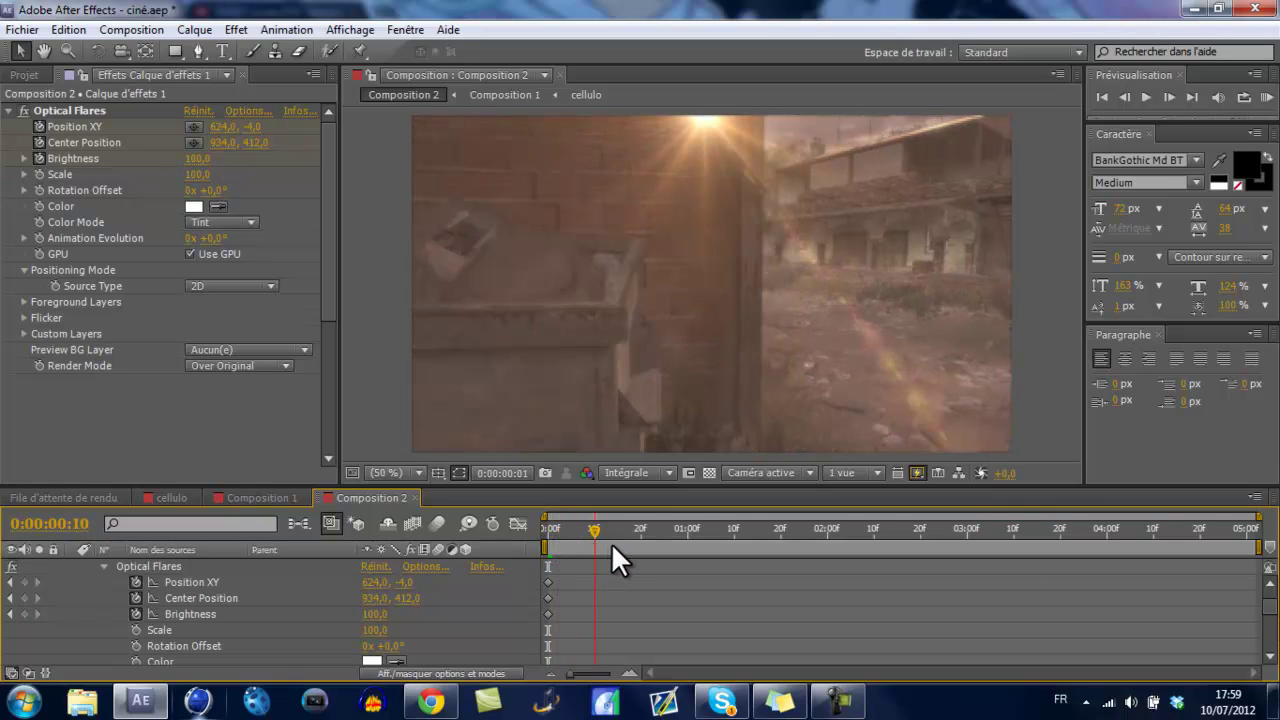
{"action": "left_click_drag", "start_coordinate": [604, 546], "coordinate": [678, 551]}
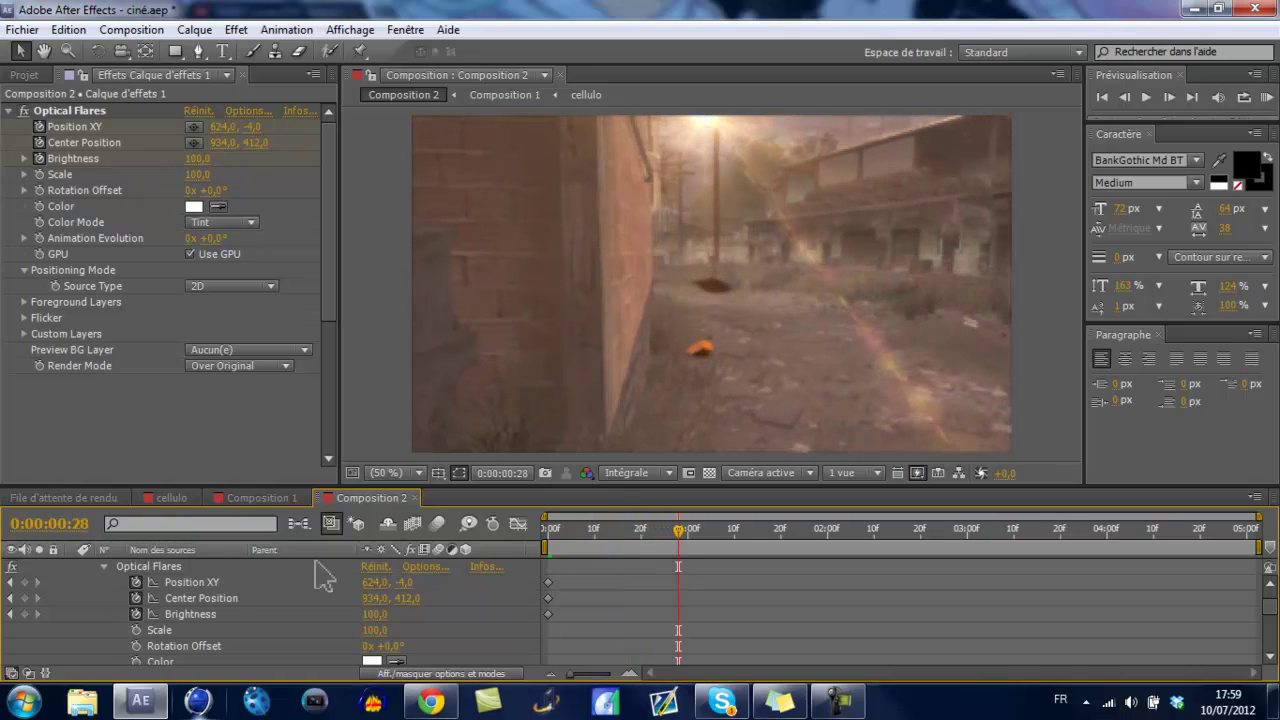
{"action": "left_click", "coordinate": [167, 566]}
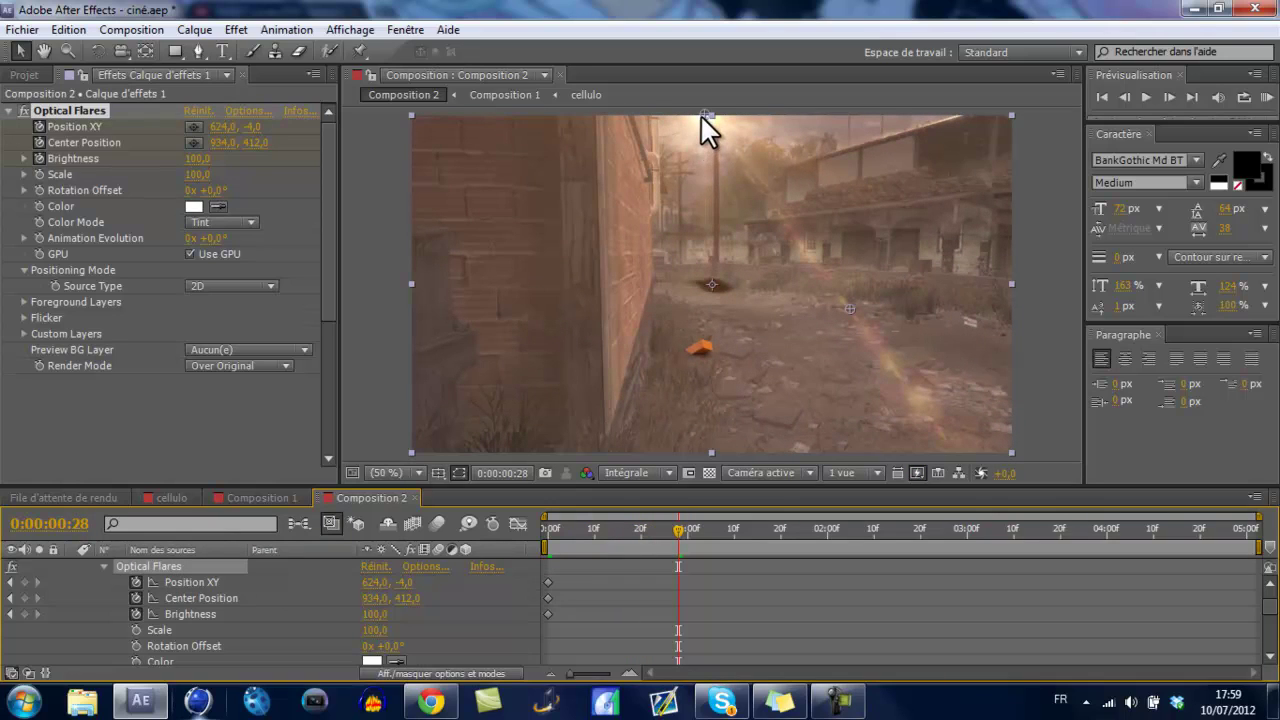
{"action": "left_click_drag", "start_coordinate": [706, 112], "coordinate": [752, 122]}
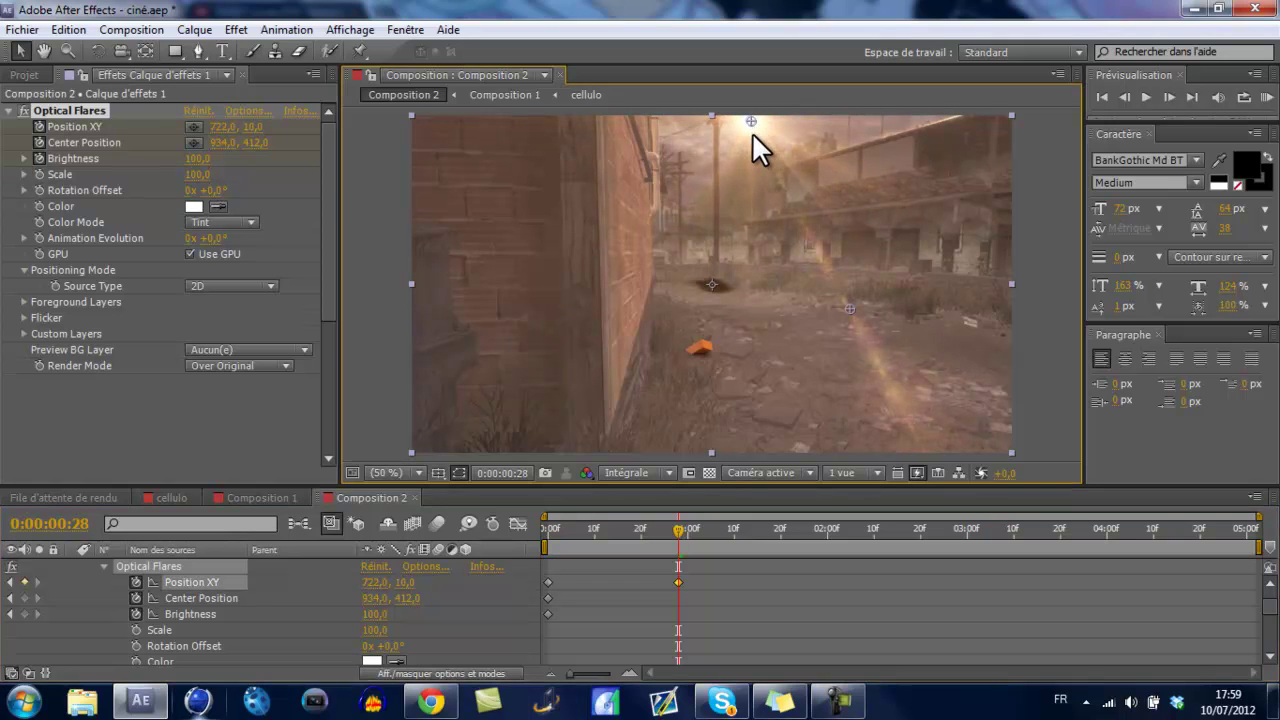
{"action": "left_click_drag", "start_coordinate": [668, 540], "coordinate": [614, 545]}
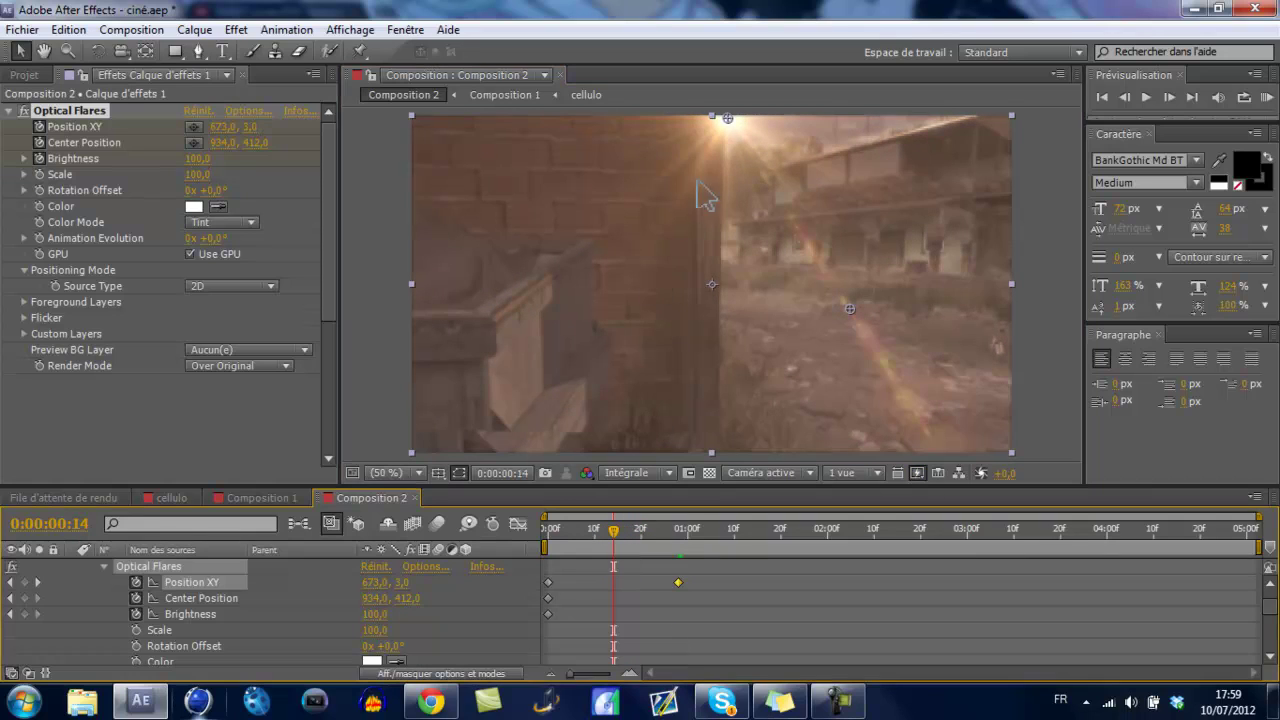
{"action": "left_click_drag", "start_coordinate": [727, 117], "coordinate": [736, 122]}
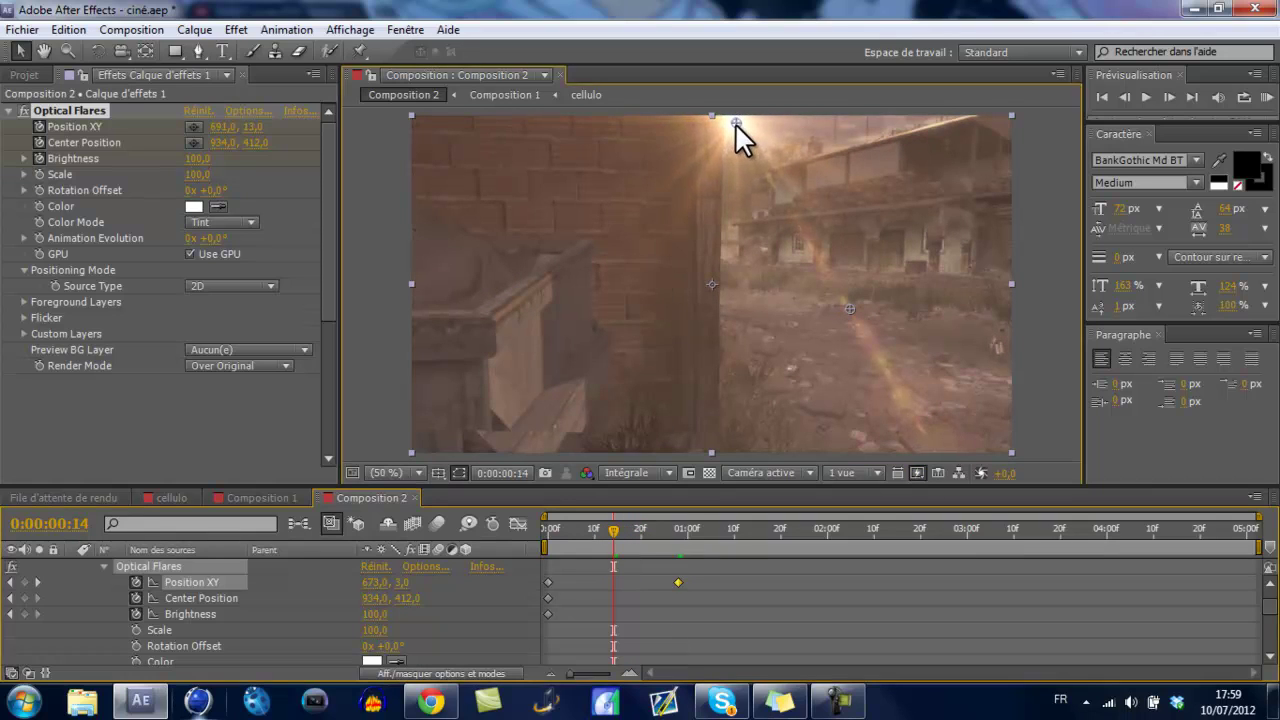
{"action": "left_click_drag", "start_coordinate": [614, 531], "coordinate": [522, 545]}
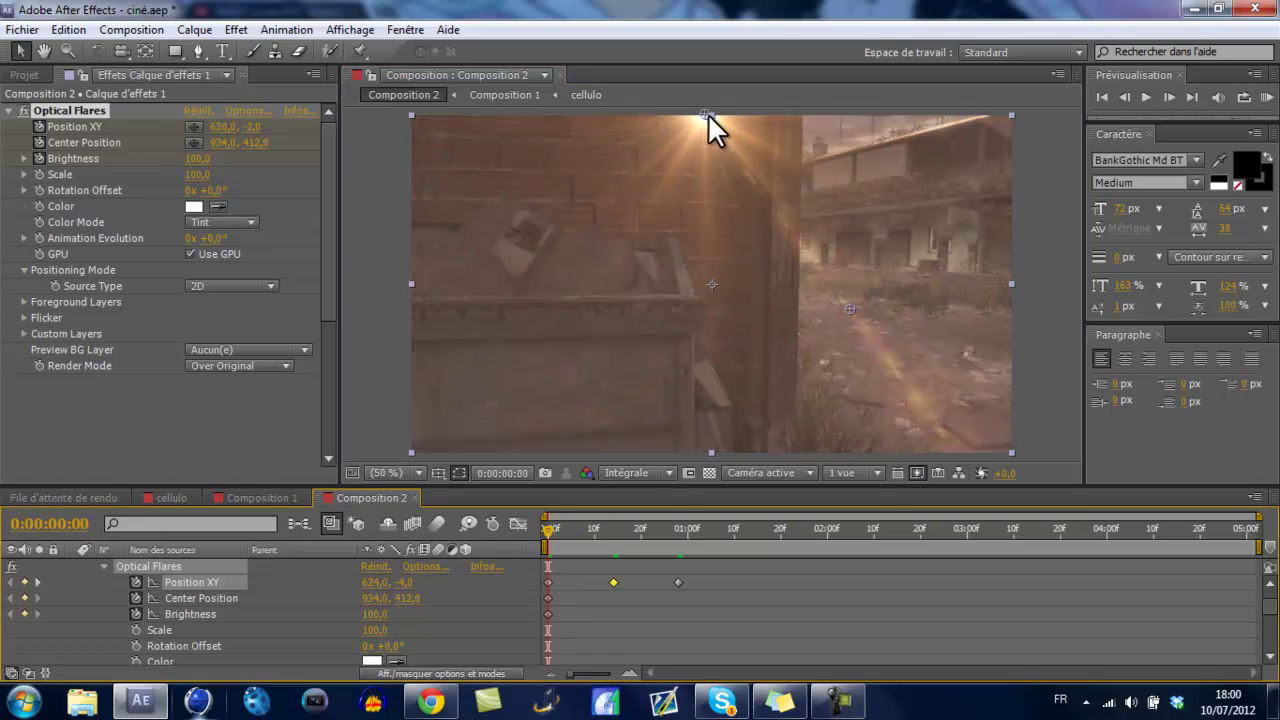
Step: Refine the flare's Position XY keyframes at frame 6 (716,4), frame 25 and frame 14
{"action": "left_click_drag", "start_coordinate": [708, 113], "coordinate": [751, 116]}
{"action": "left_click", "coordinate": [552, 533]}
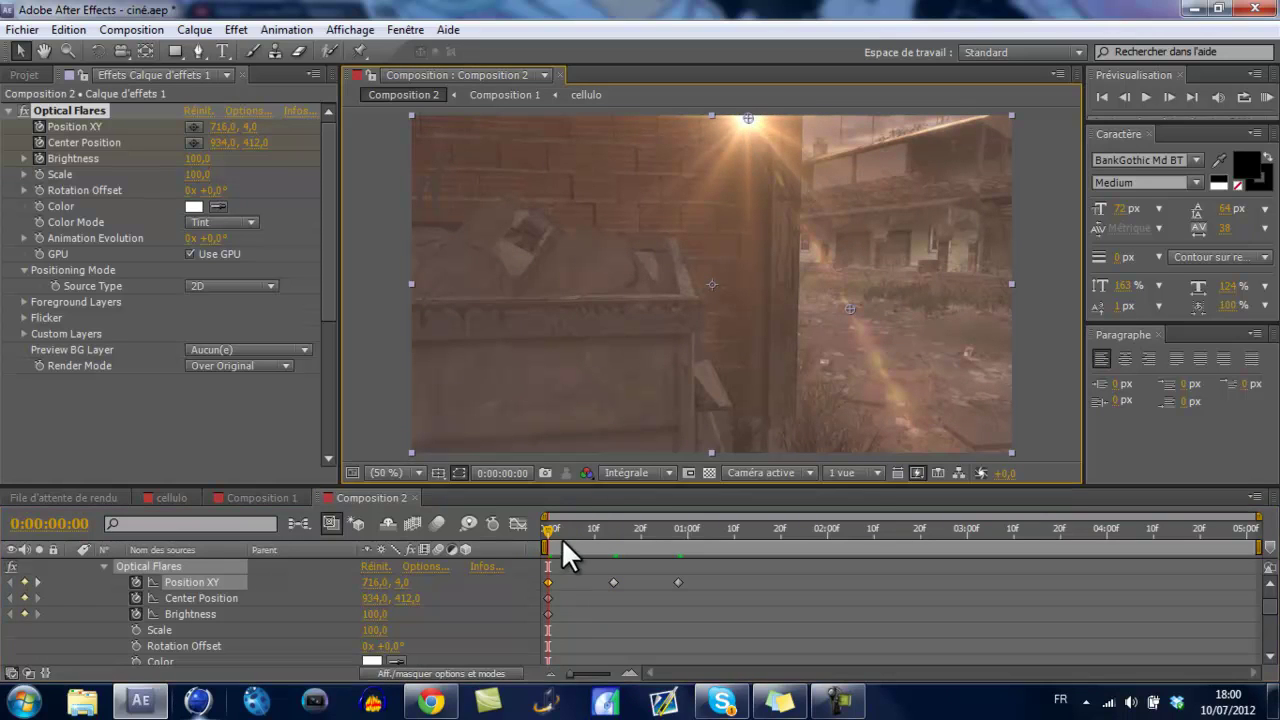
{"action": "mouse_move", "coordinate": [549, 530]}
{"action": "left_mouse_down"}
{"action": "mouse_move", "coordinate": [624, 558]}
{"action": "mouse_move", "coordinate": [614, 569]}
{"action": "mouse_move", "coordinate": [672, 569]}
{"action": "left_mouse_up"}
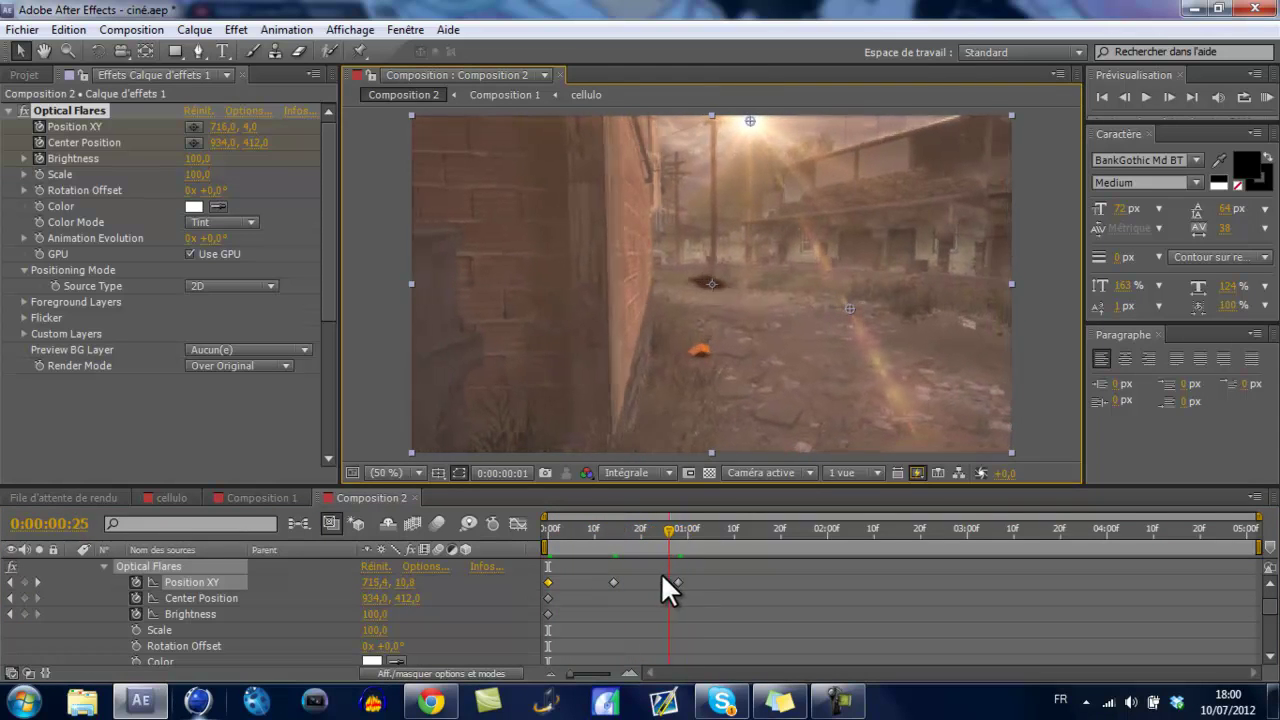
{"action": "mouse_move", "coordinate": [672, 569]}
{"action": "left_mouse_down"}
{"action": "mouse_move", "coordinate": [646, 574]}
{"action": "mouse_move", "coordinate": [662, 580]}
{"action": "left_mouse_up"}
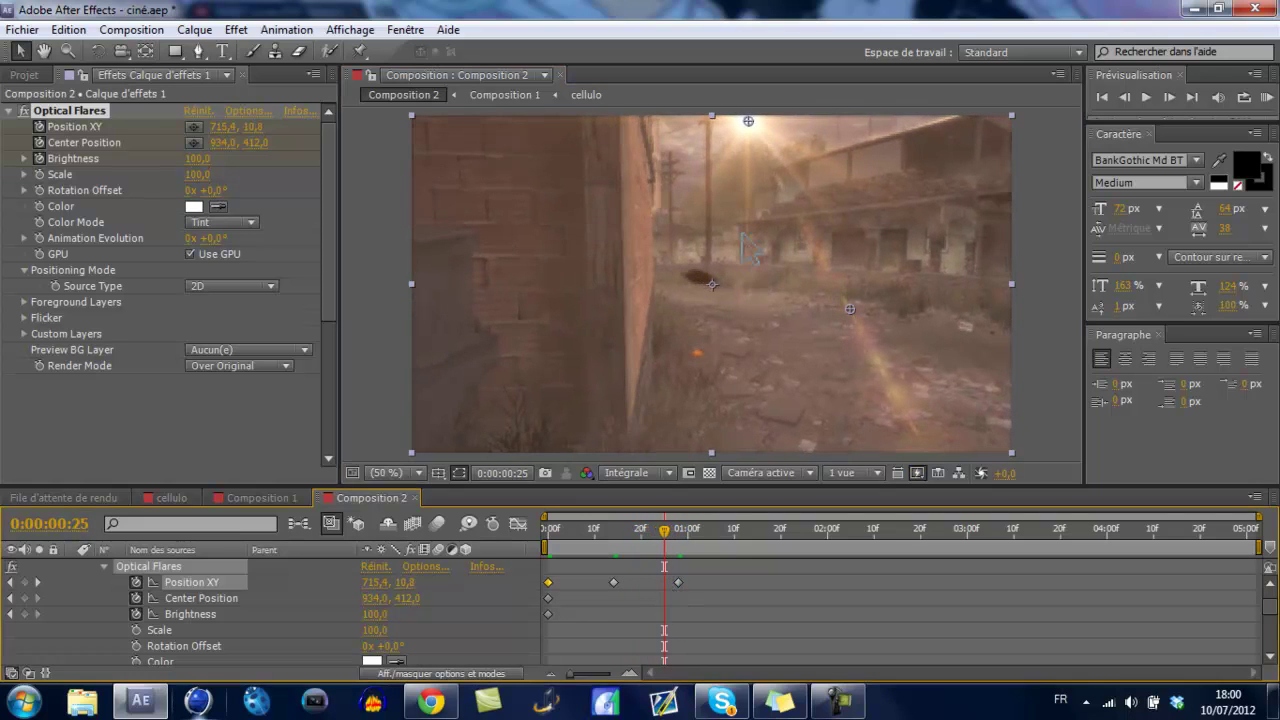
{"action": "left_click_drag", "start_coordinate": [749, 121], "coordinate": [746, 125]}
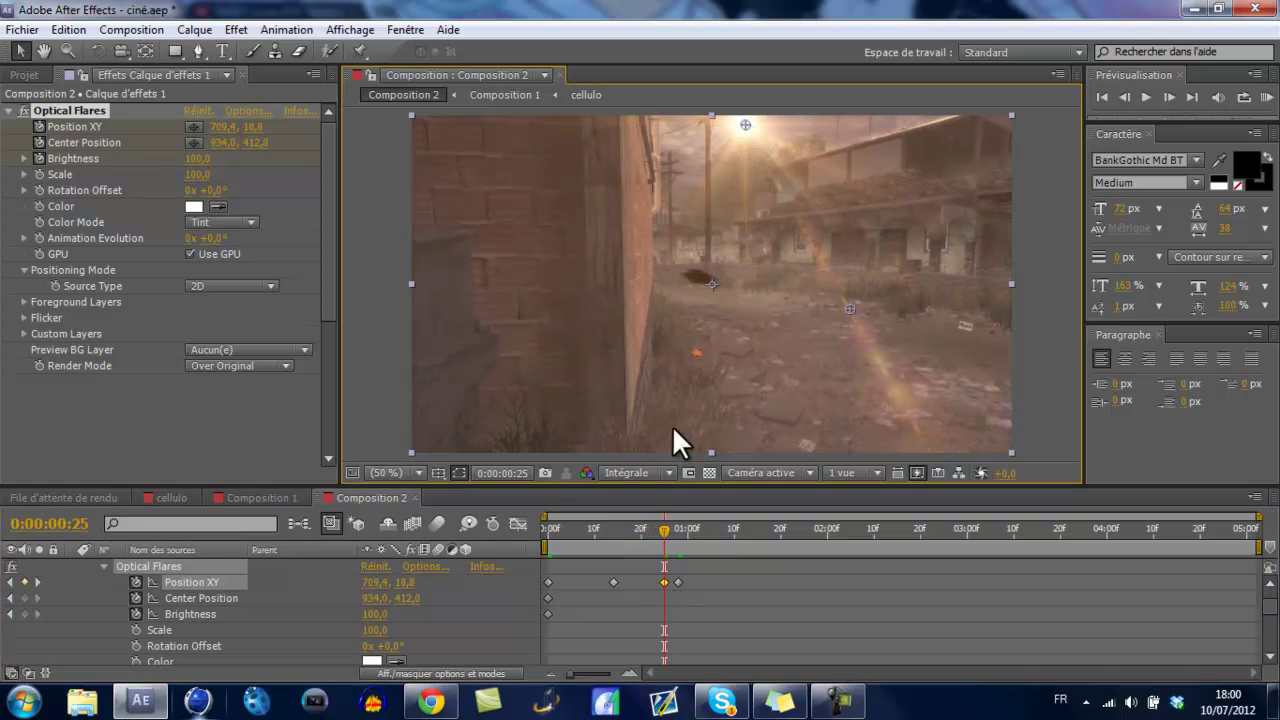
{"action": "mouse_move", "coordinate": [663, 524]}
{"action": "left_mouse_down"}
{"action": "mouse_move", "coordinate": [601, 546]}
{"action": "mouse_move", "coordinate": [661, 556]}
{"action": "left_mouse_up"}
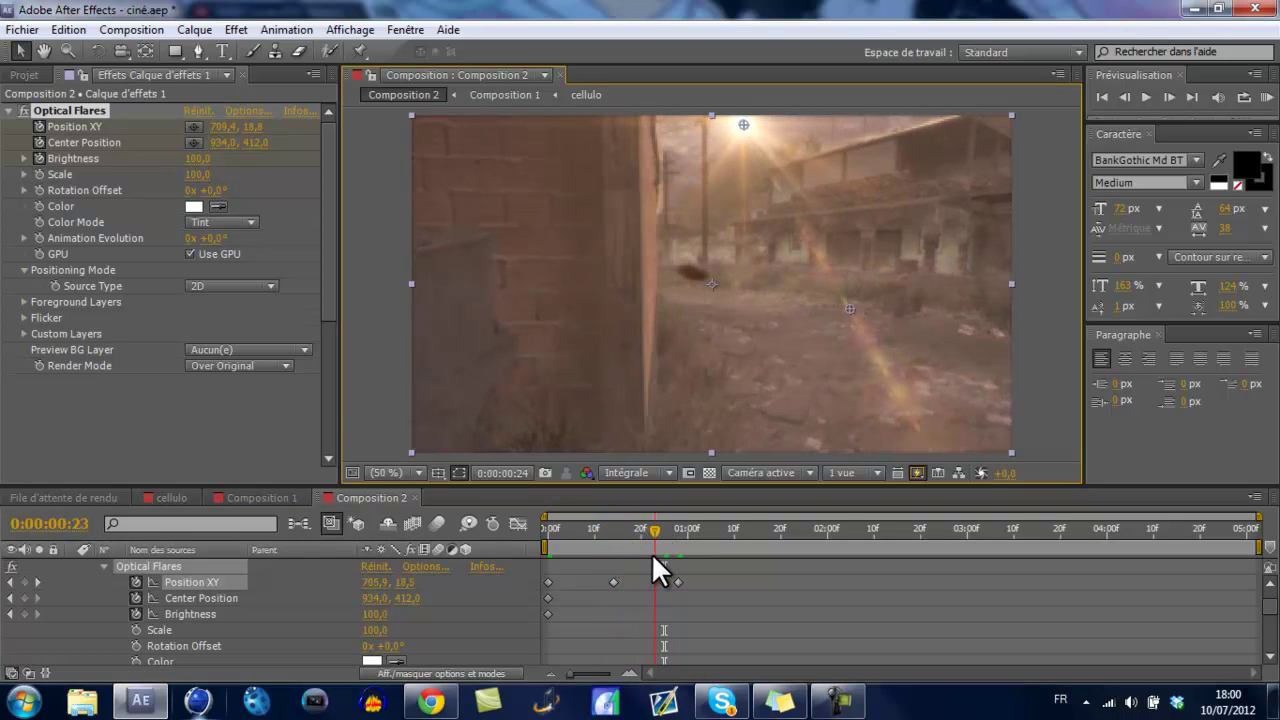
{"action": "left_click_drag", "start_coordinate": [661, 554], "coordinate": [608, 554]}
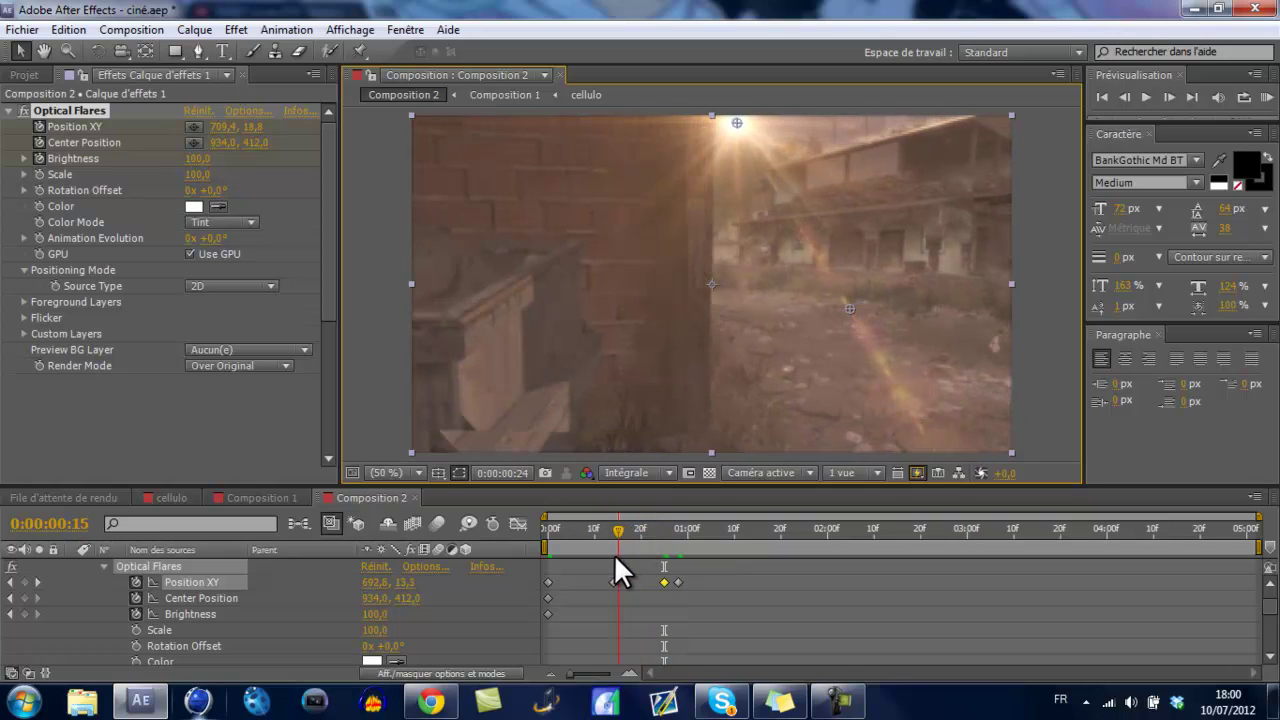
{"action": "left_click_drag", "start_coordinate": [740, 124], "coordinate": [742, 119]}
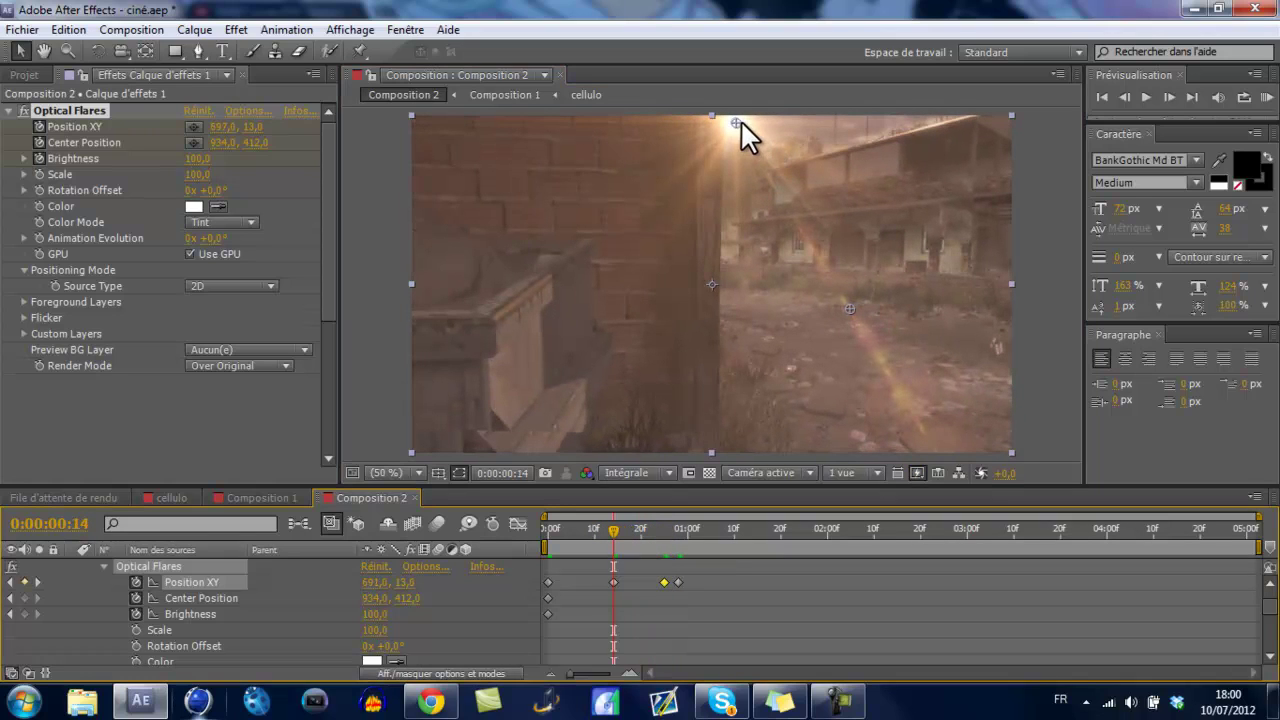
Step: Key the flare further right around 1:06 (804,6), lower it slightly at frame 28, then review
{"action": "left_click_drag", "start_coordinate": [617, 527], "coordinate": [688, 545]}
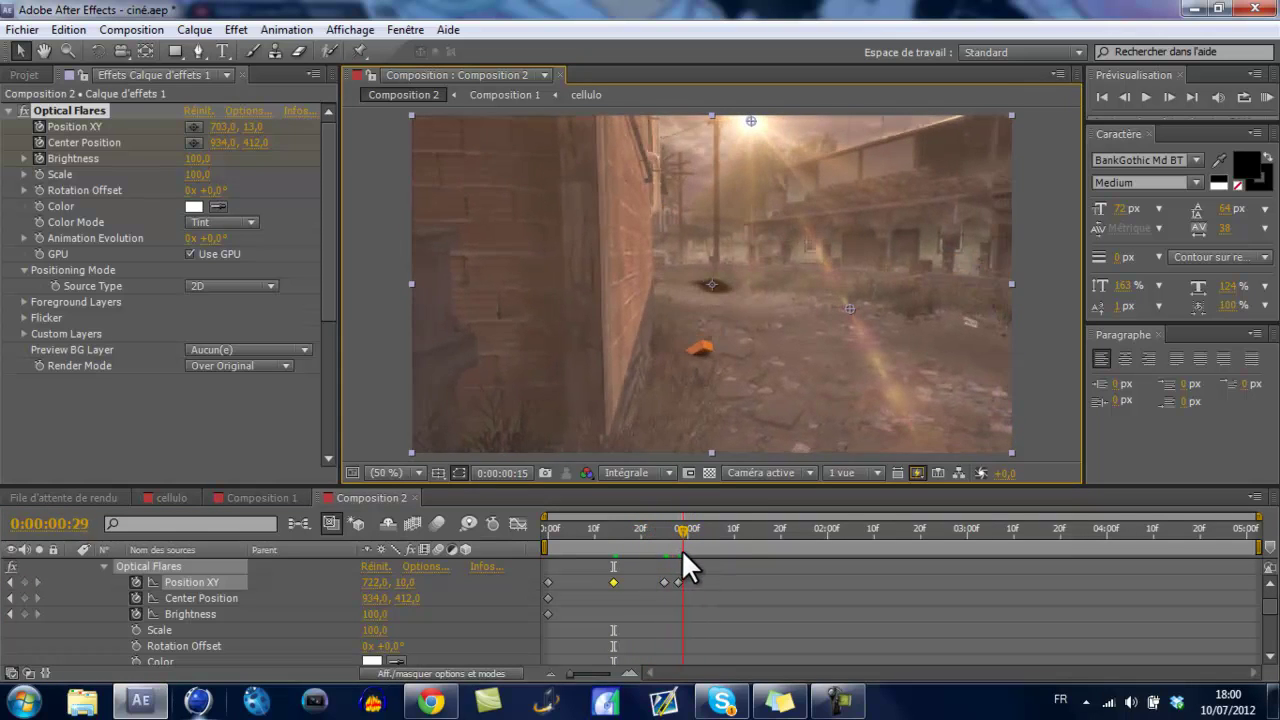
{"action": "mouse_move", "coordinate": [688, 548]}
{"action": "left_mouse_down"}
{"action": "mouse_move", "coordinate": [739, 560]}
{"action": "mouse_move", "coordinate": [716, 562]}
{"action": "left_mouse_up"}
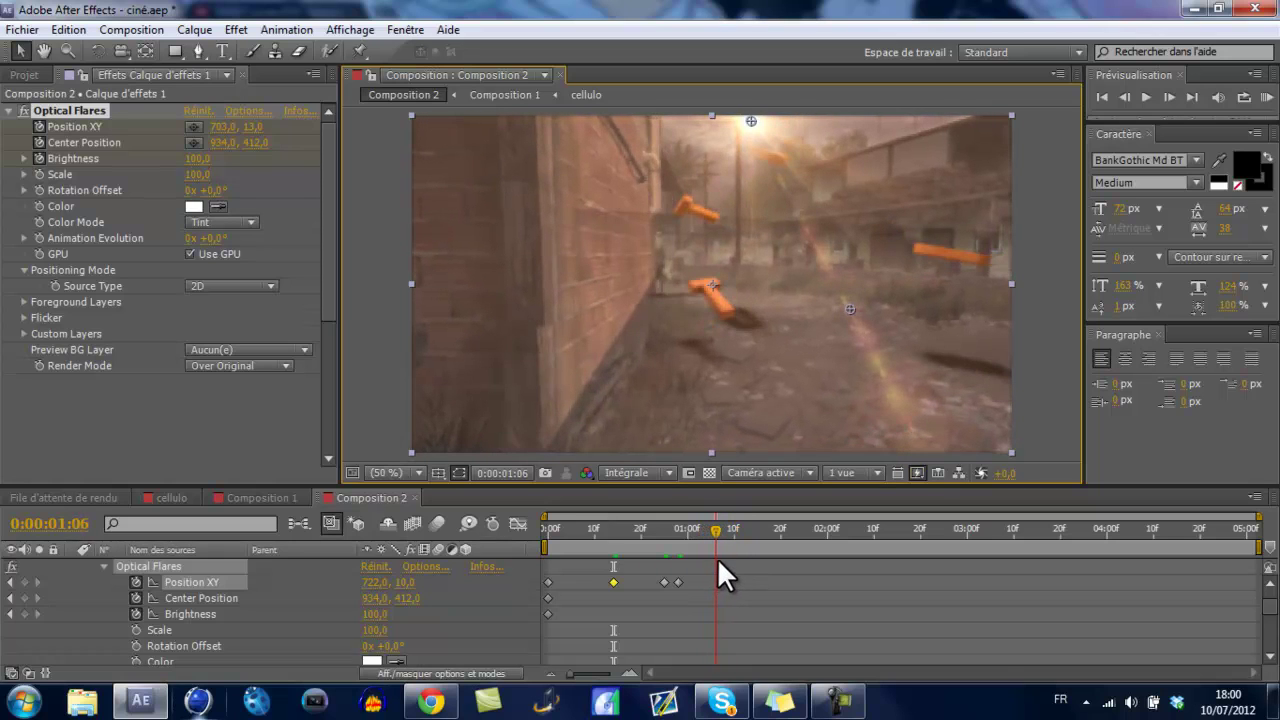
{"action": "left_click_drag", "start_coordinate": [776, 121], "coordinate": [791, 120]}
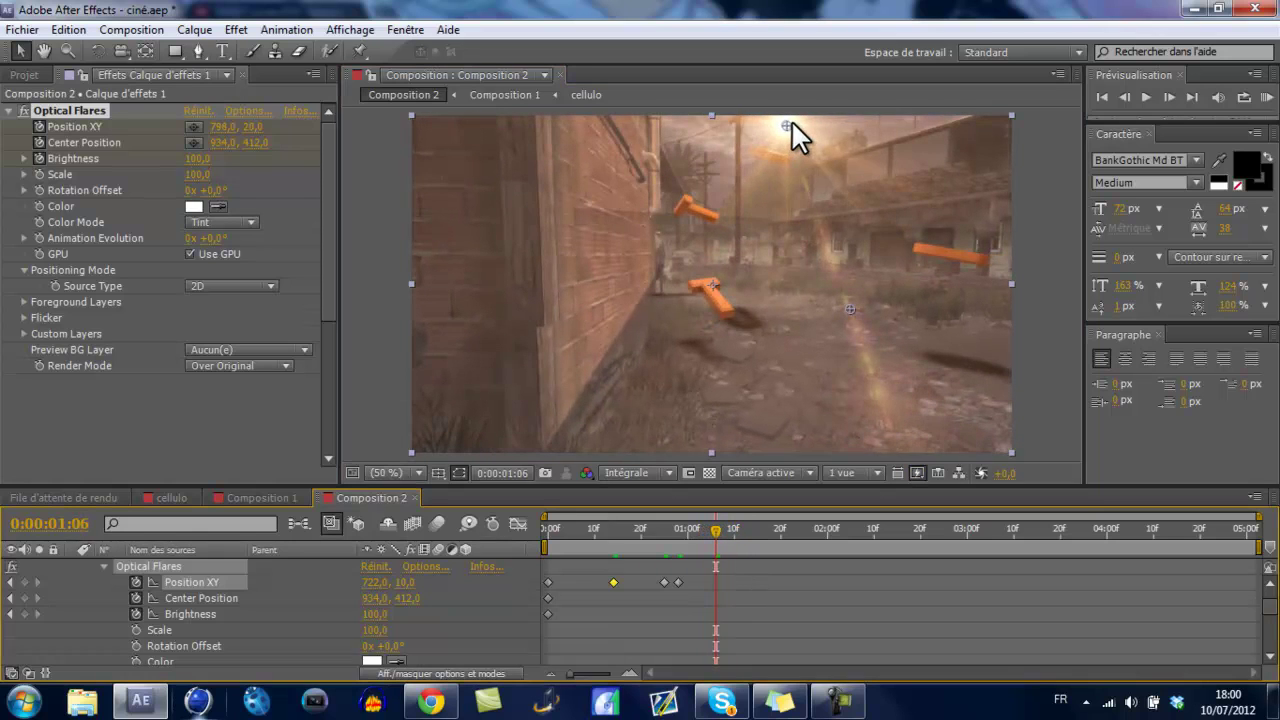
{"action": "mouse_move", "coordinate": [718, 553]}
{"action": "left_mouse_down"}
{"action": "mouse_move", "coordinate": [661, 551]}
{"action": "mouse_move", "coordinate": [678, 546]}
{"action": "left_mouse_up"}
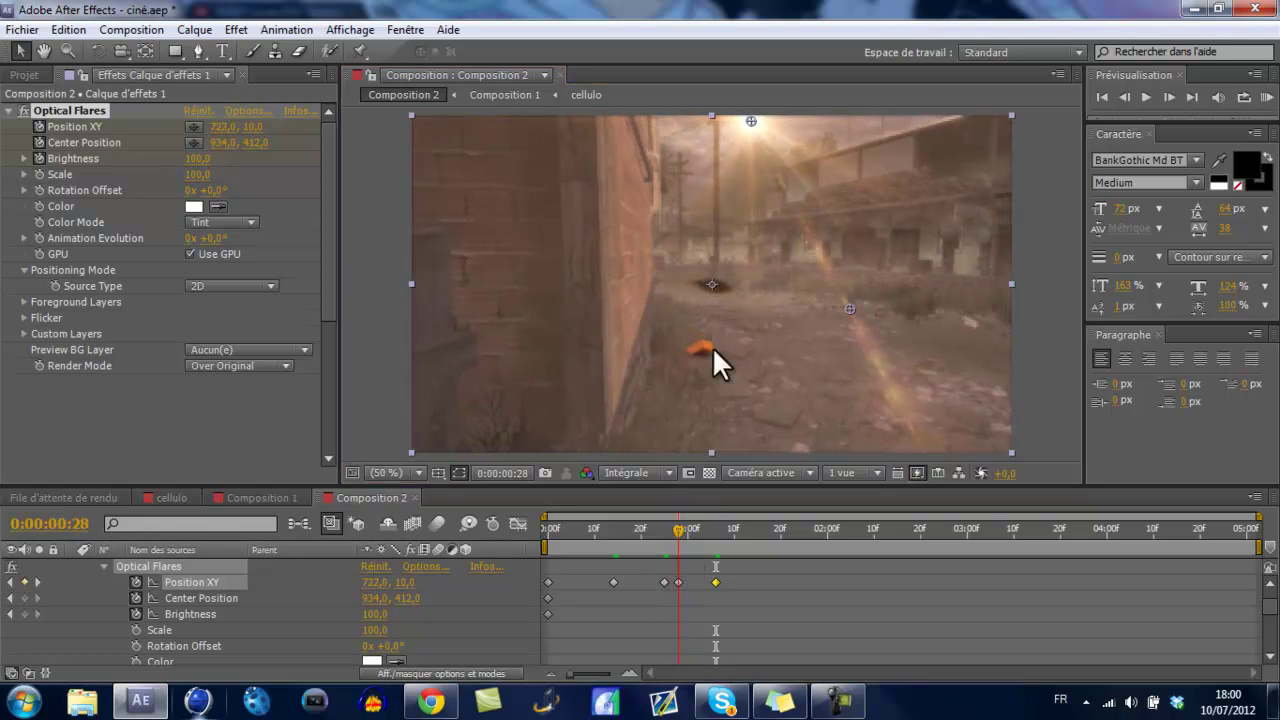
{"action": "left_click_drag", "start_coordinate": [754, 121], "coordinate": [754, 123]}
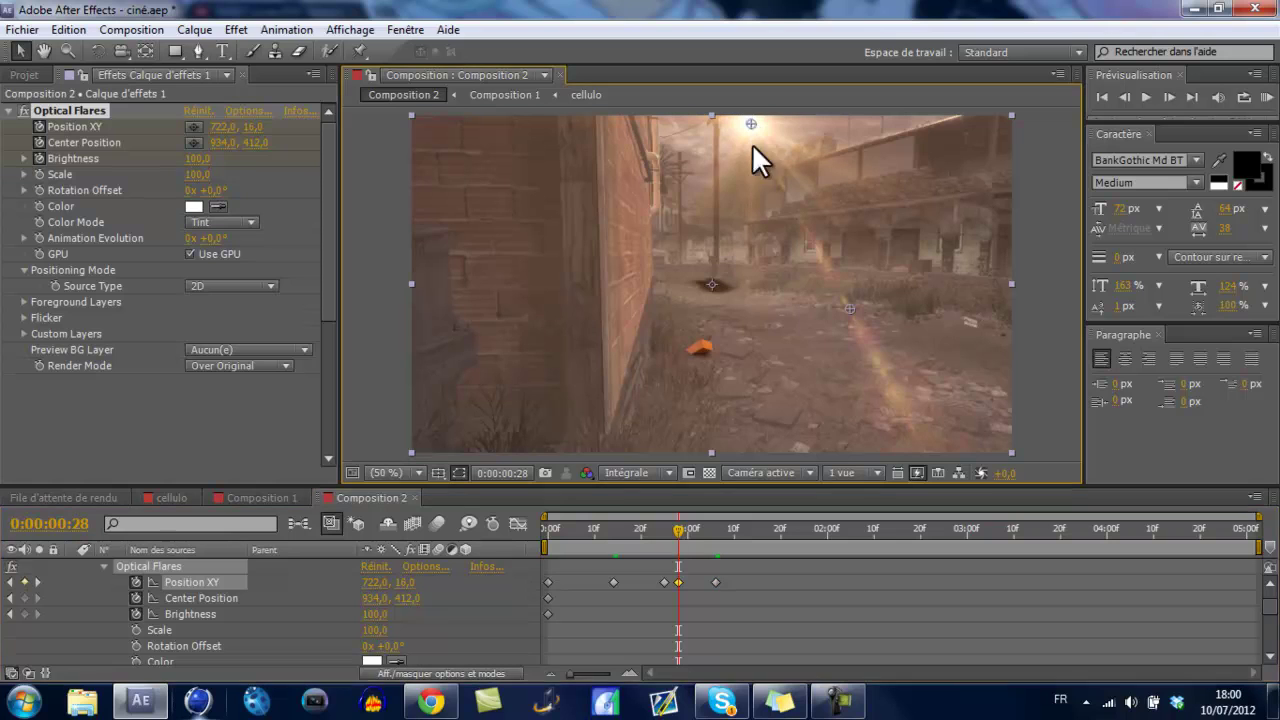
{"action": "mouse_move", "coordinate": [687, 526]}
{"action": "left_mouse_down"}
{"action": "mouse_move", "coordinate": [776, 546]}
{"action": "mouse_move", "coordinate": [889, 544]}
{"action": "left_mouse_up"}
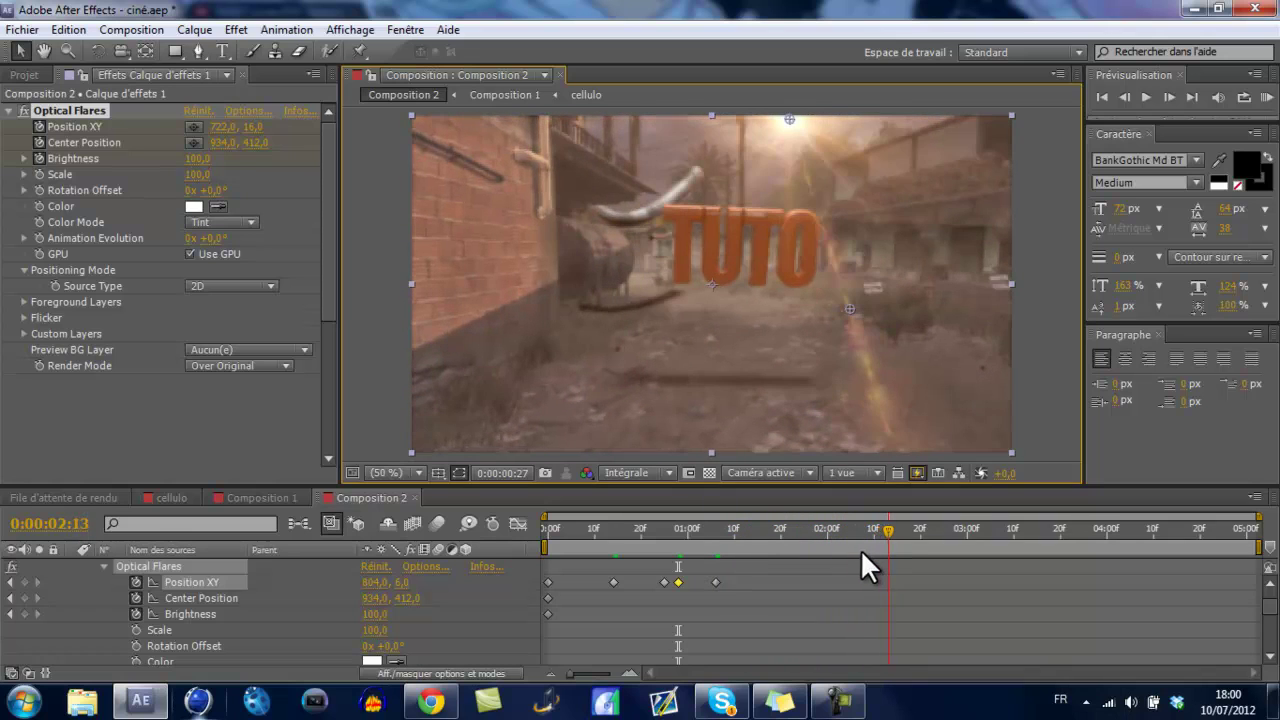
Step: Shift the flare right to follow the sky at about two seconds
{"action": "mouse_move", "coordinate": [845, 549]}
{"action": "left_mouse_down"}
{"action": "mouse_move", "coordinate": [826, 554]}
{"action": "mouse_move", "coordinate": [856, 557]}
{"action": "mouse_move", "coordinate": [795, 554]}
{"action": "mouse_move", "coordinate": [864, 547]}
{"action": "mouse_move", "coordinate": [848, 543]}
{"action": "left_mouse_up"}
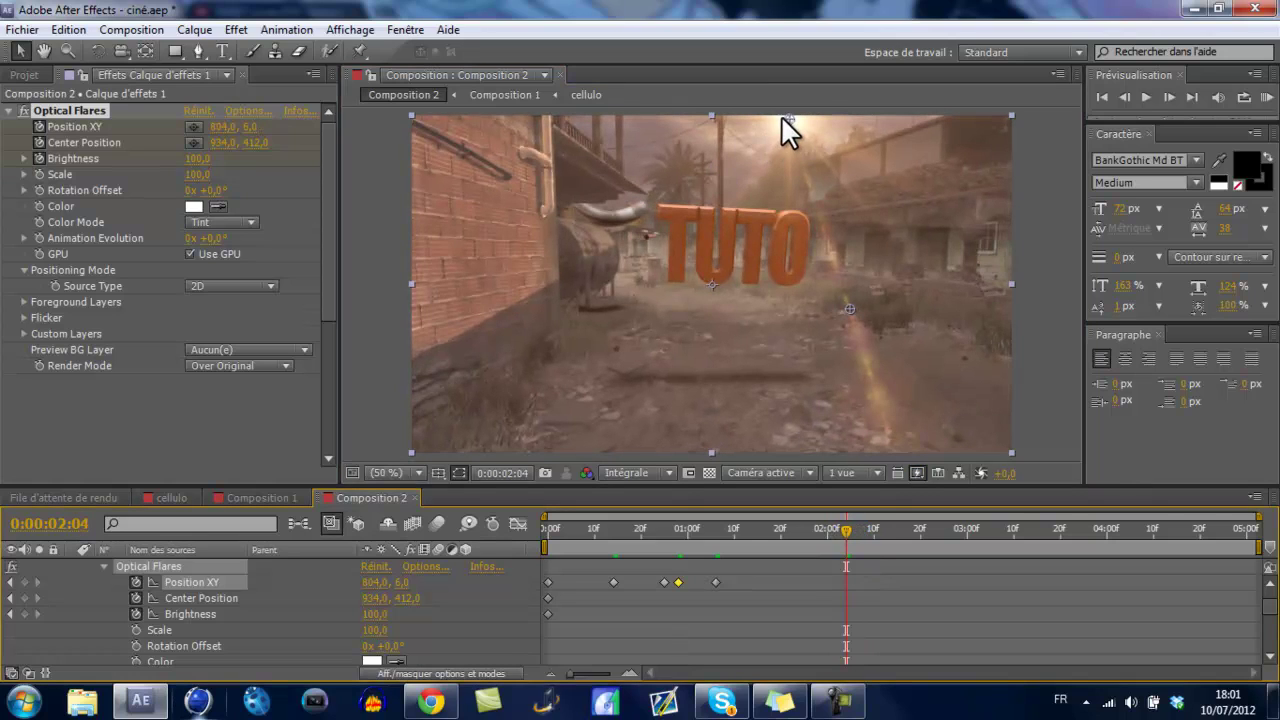
{"action": "left_click_drag", "start_coordinate": [785, 114], "coordinate": [789, 117]}
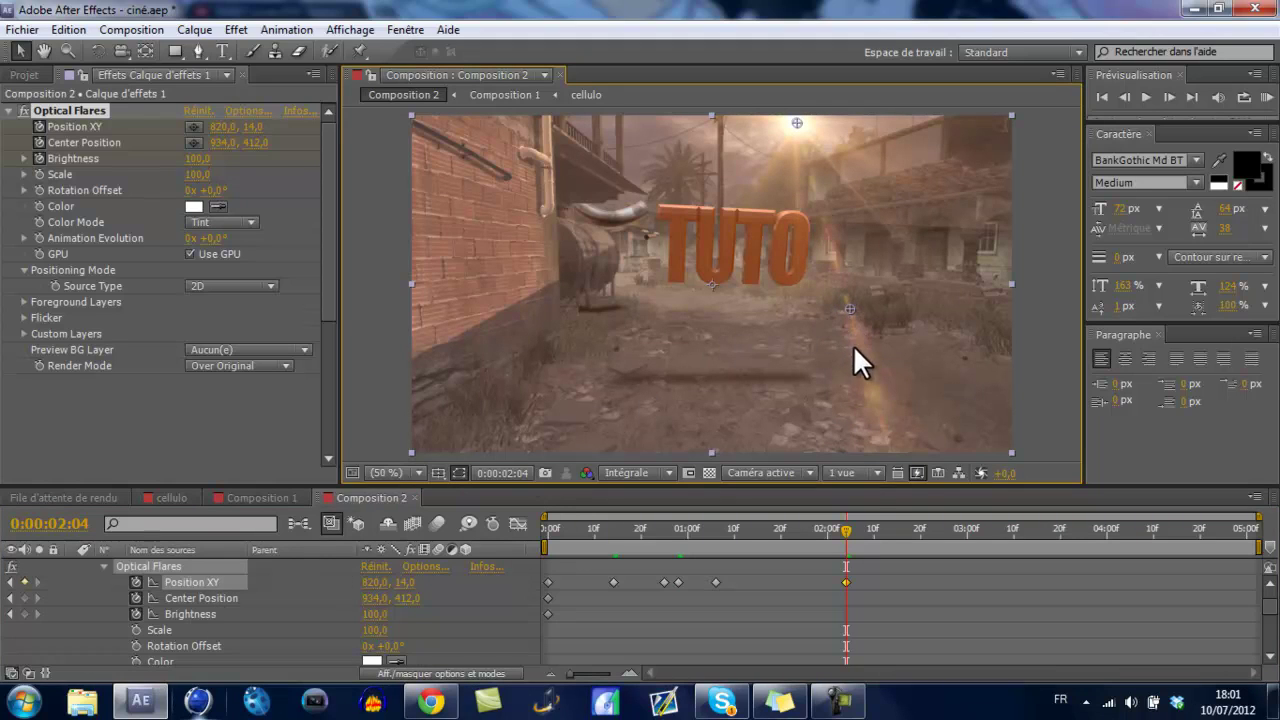
{"action": "left_click_drag", "start_coordinate": [846, 541], "coordinate": [840, 541]}
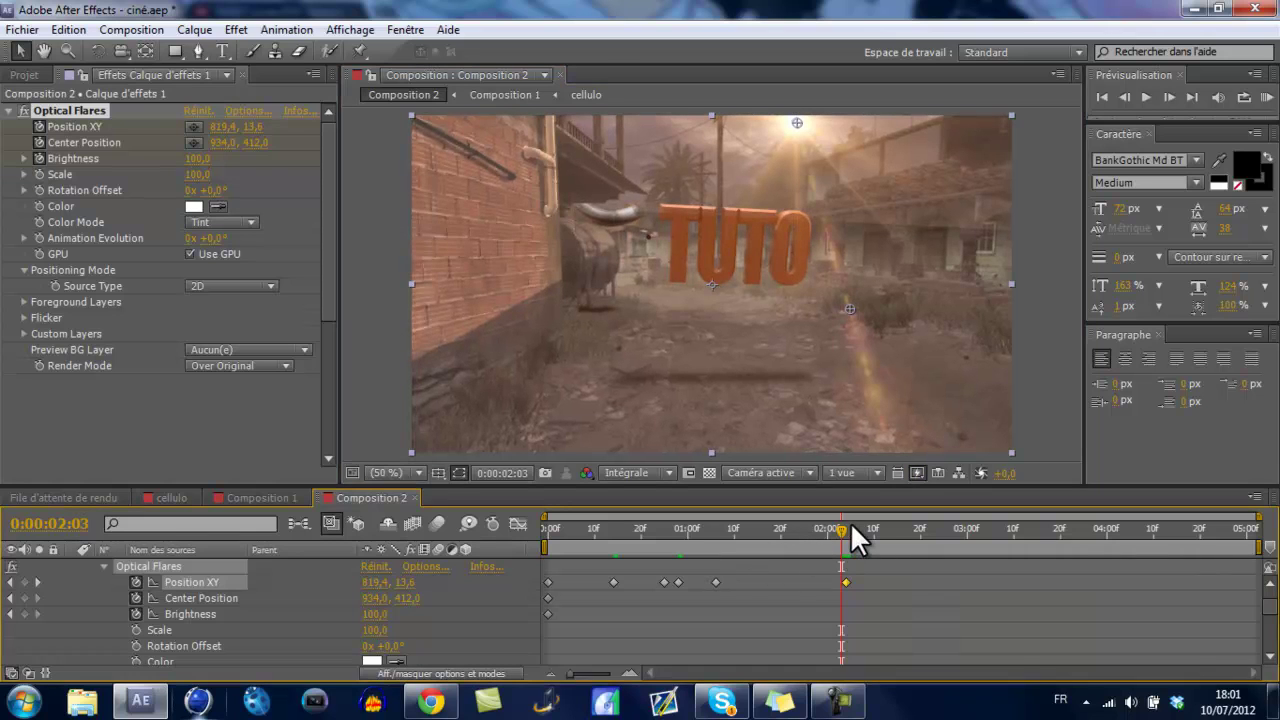
Step: Key the flare at 918,10 near 2:15 and review the frames up to 2:28
{"action": "mouse_move", "coordinate": [772, 532]}
{"action": "left_mouse_down"}
{"action": "mouse_move", "coordinate": [740, 538]}
{"action": "mouse_move", "coordinate": [746, 554]}
{"action": "mouse_move", "coordinate": [873, 563]}
{"action": "mouse_move", "coordinate": [849, 581]}
{"action": "mouse_move", "coordinate": [917, 579]}
{"action": "mouse_move", "coordinate": [883, 583]}
{"action": "mouse_move", "coordinate": [901, 580]}
{"action": "left_mouse_up"}
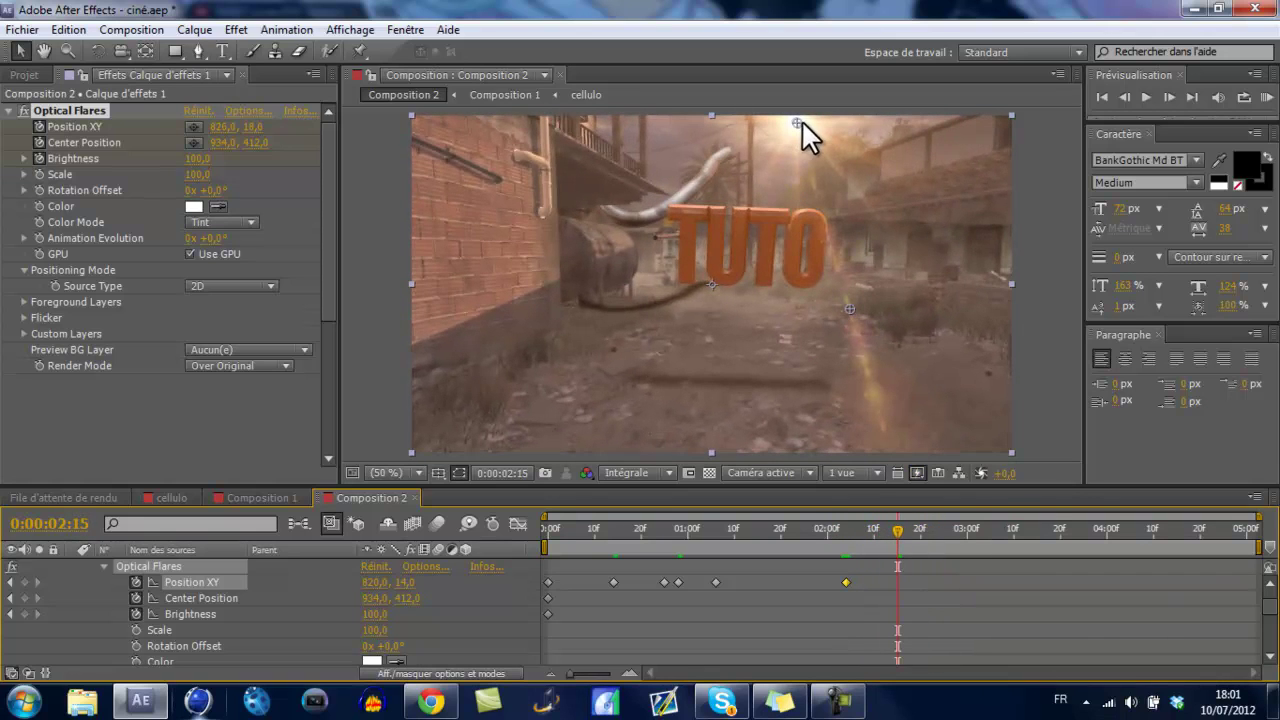
{"action": "left_click_drag", "start_coordinate": [801, 119], "coordinate": [844, 117]}
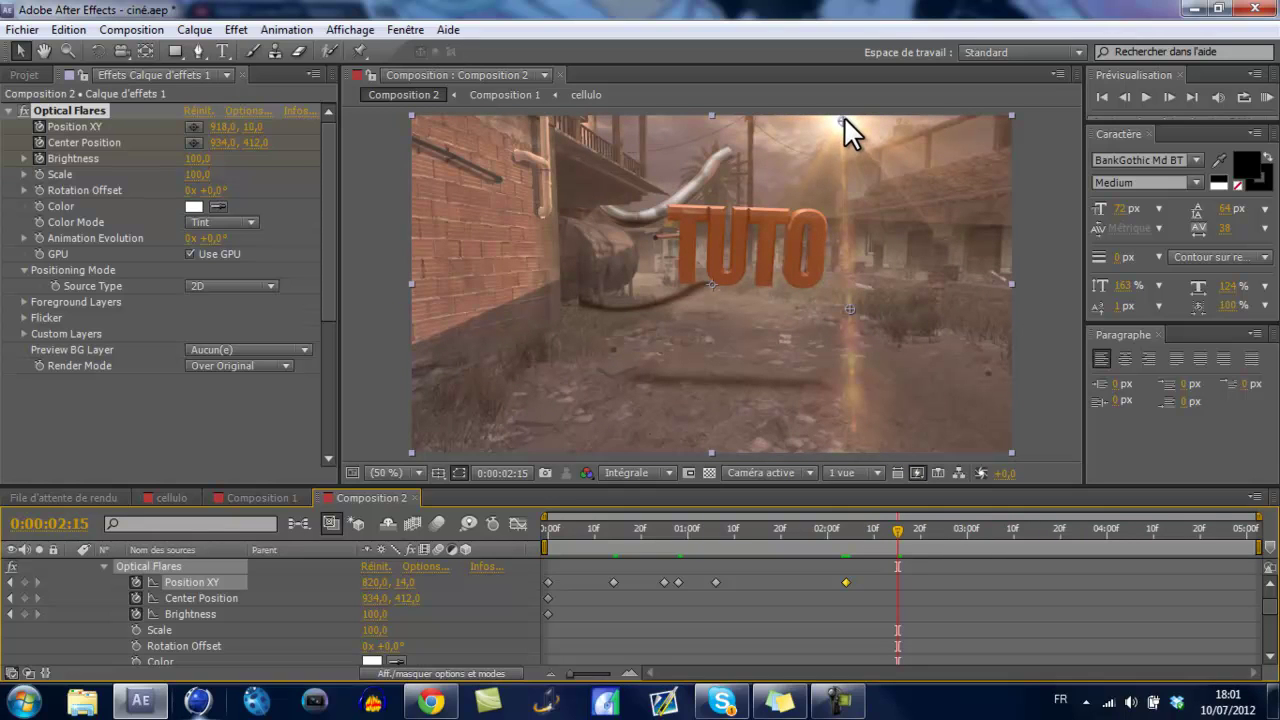
{"action": "left_click_drag", "start_coordinate": [894, 537], "coordinate": [984, 547]}
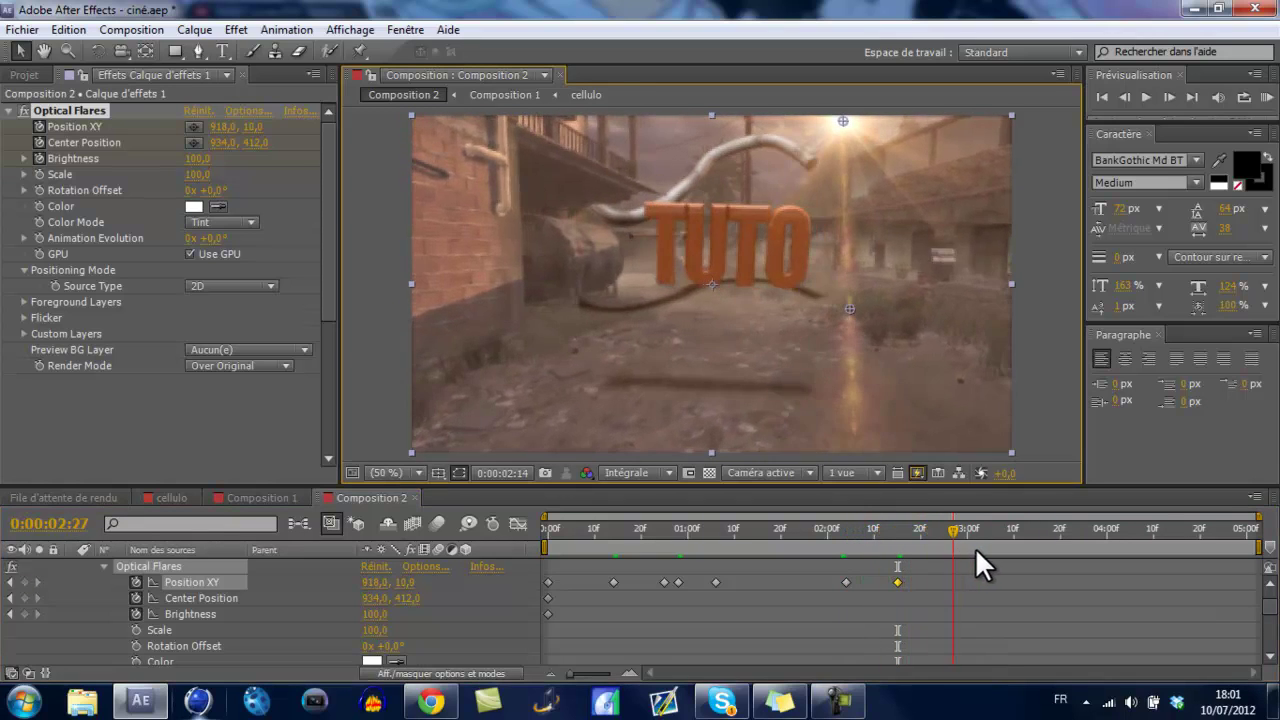
{"action": "left_click", "coordinate": [906, 550]}
{"action": "left_click_drag", "start_coordinate": [905, 550], "coordinate": [962, 546]}
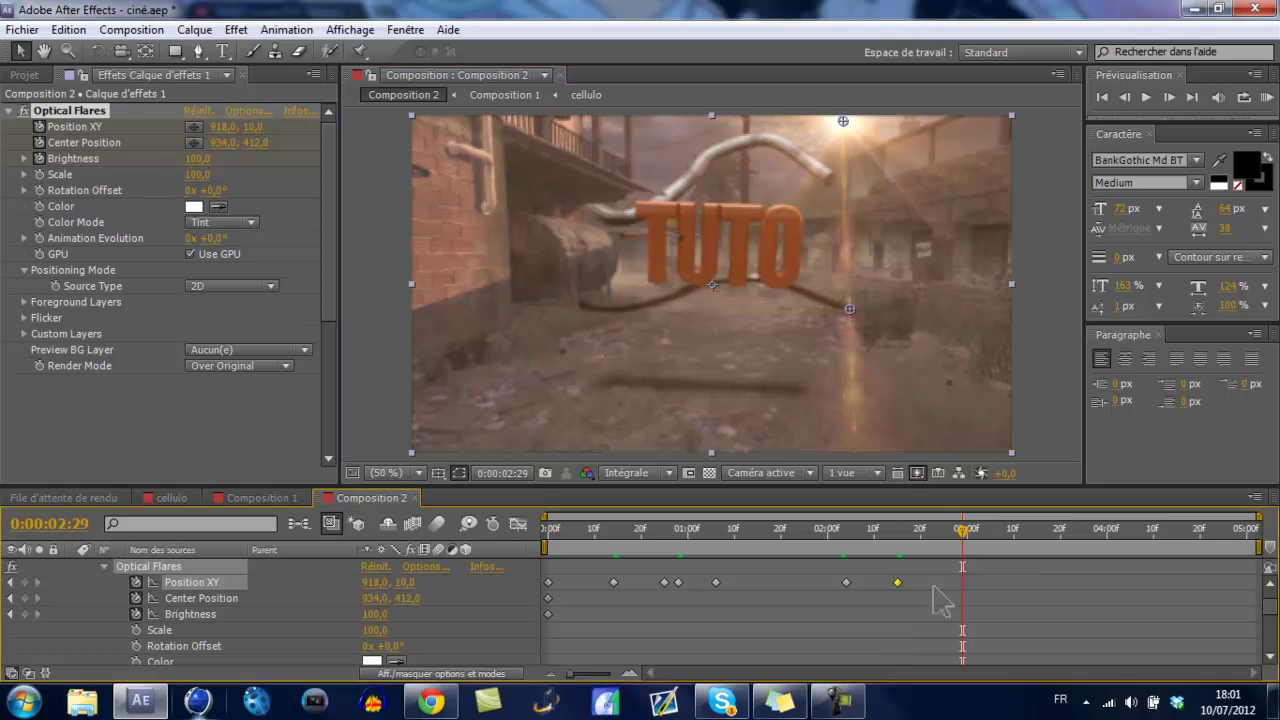
{"action": "left_click", "coordinate": [878, 692]}
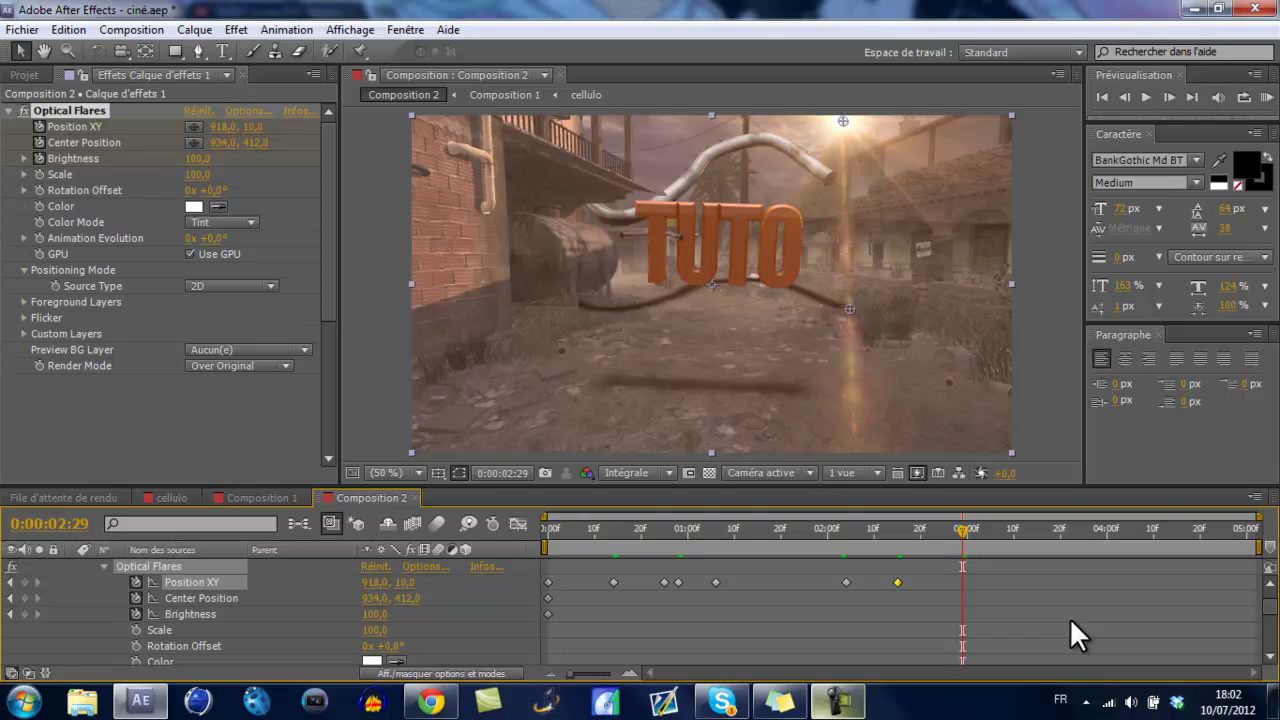
{"action": "key", "text": "Page_Up"}
{"action": "key", "text": "Page_Up"}
{"action": "key", "text": "Page_Up"}
{"action": "key", "text": "Page_Up"}
{"action": "key", "text": "Page_Up"}
{"action": "key", "text": "Page_Up"}
{"action": "key", "text": "Page_Down"}
{"action": "key", "text": "Page_Down"}
{"action": "key", "text": "Page_Down"}
{"action": "key", "text": "Page_Down"}
{"action": "key", "text": "Page_Down"}
{"action": "key", "text": "Page_Down"}
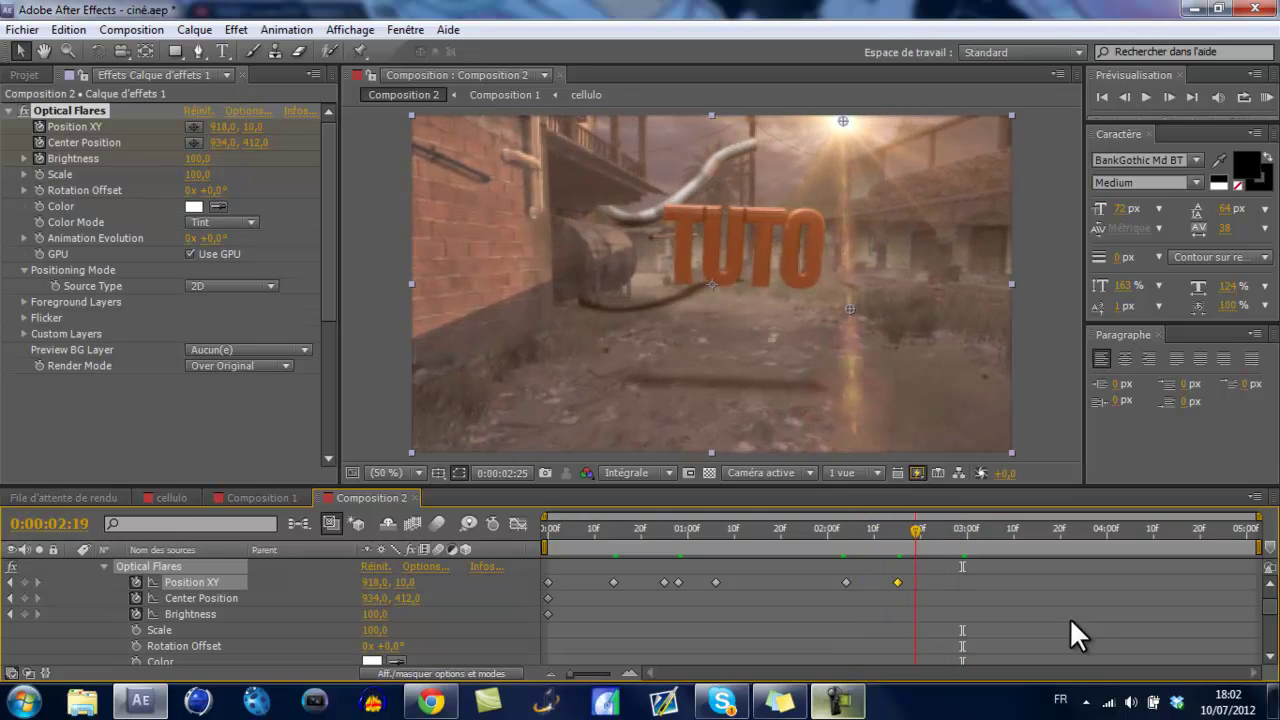
{"action": "key", "text": "Page_Down"}
{"action": "key", "text": "Page_Down"}
{"action": "key", "text": "Page_Down"}
{"action": "key", "text": "Page_Down"}
{"action": "key", "text": "Page_Down"}
{"action": "key", "text": "Page_Down"}
{"action": "key", "text": "Page_Down"}
{"action": "key", "text": "Page_Down"}
{"action": "key", "text": "Page_Down"}
{"action": "key", "text": "Page_Down"}
{"action": "key", "text": "Page_Down"}
{"action": "key", "text": "Page_Down"}
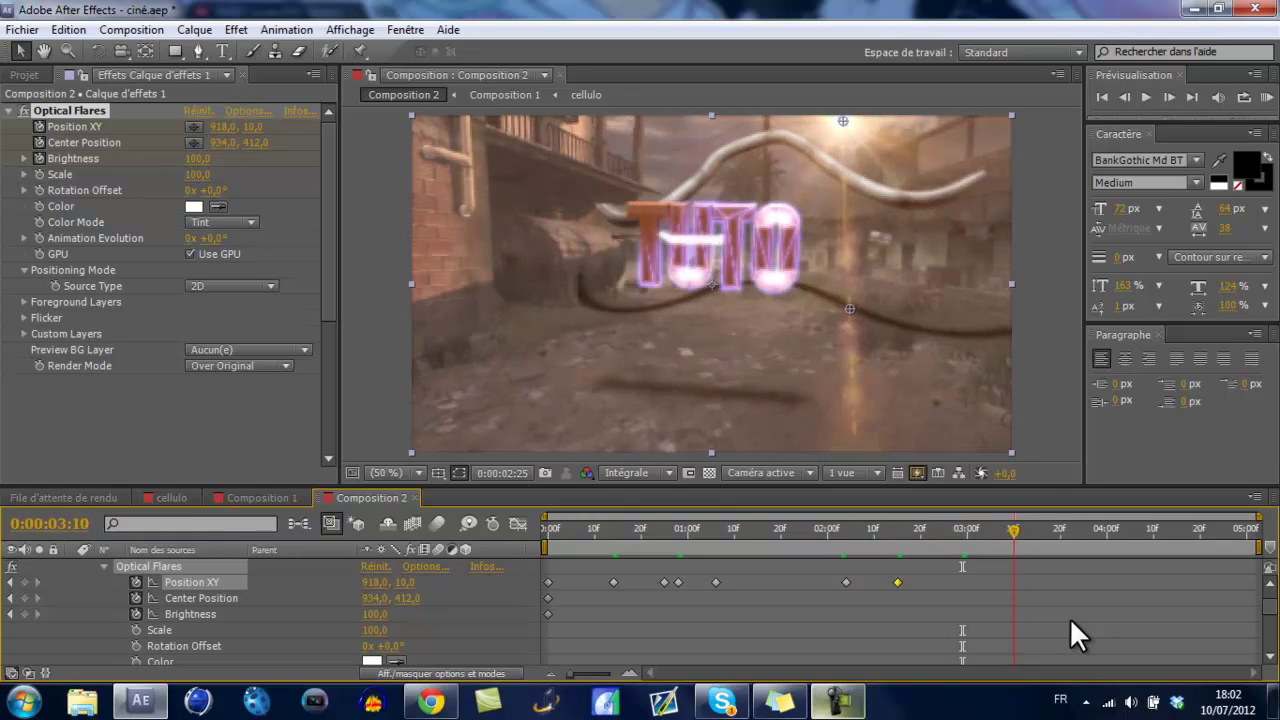
{"action": "key", "text": "Page_Up"}
{"action": "key", "text": "Page_Up"}
{"action": "key", "text": "Page_Up"}
{"action": "key", "text": "Page_Down"}
{"action": "key", "text": "Page_Down"}
{"action": "key", "text": "Page_Down"}
{"action": "key", "text": "Page_Down"}
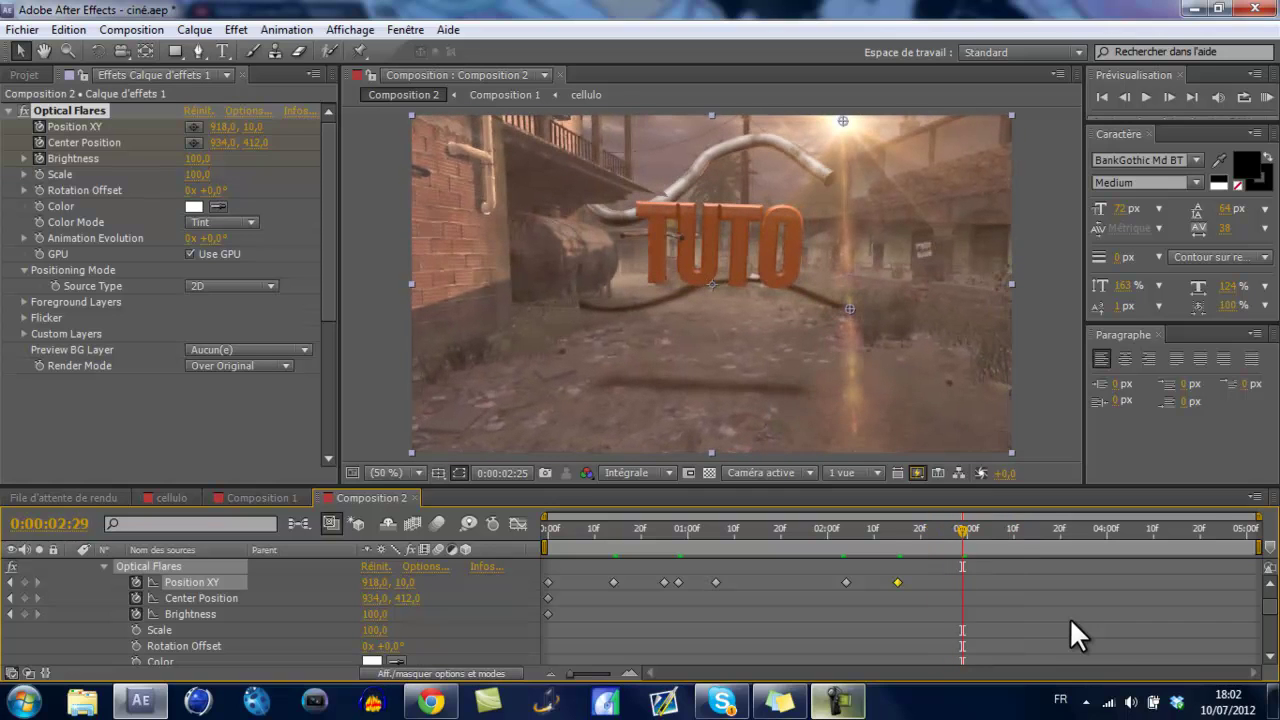
{"action": "key", "text": "Page_Down"}
{"action": "key", "text": "Page_Down"}
{"action": "key", "text": "Page_Down"}
{"action": "key", "text": "Page_Up"}
{"action": "key", "text": "Page_Up"}
{"action": "key", "text": "Page_Up"}
{"action": "key", "text": "Page_Down"}
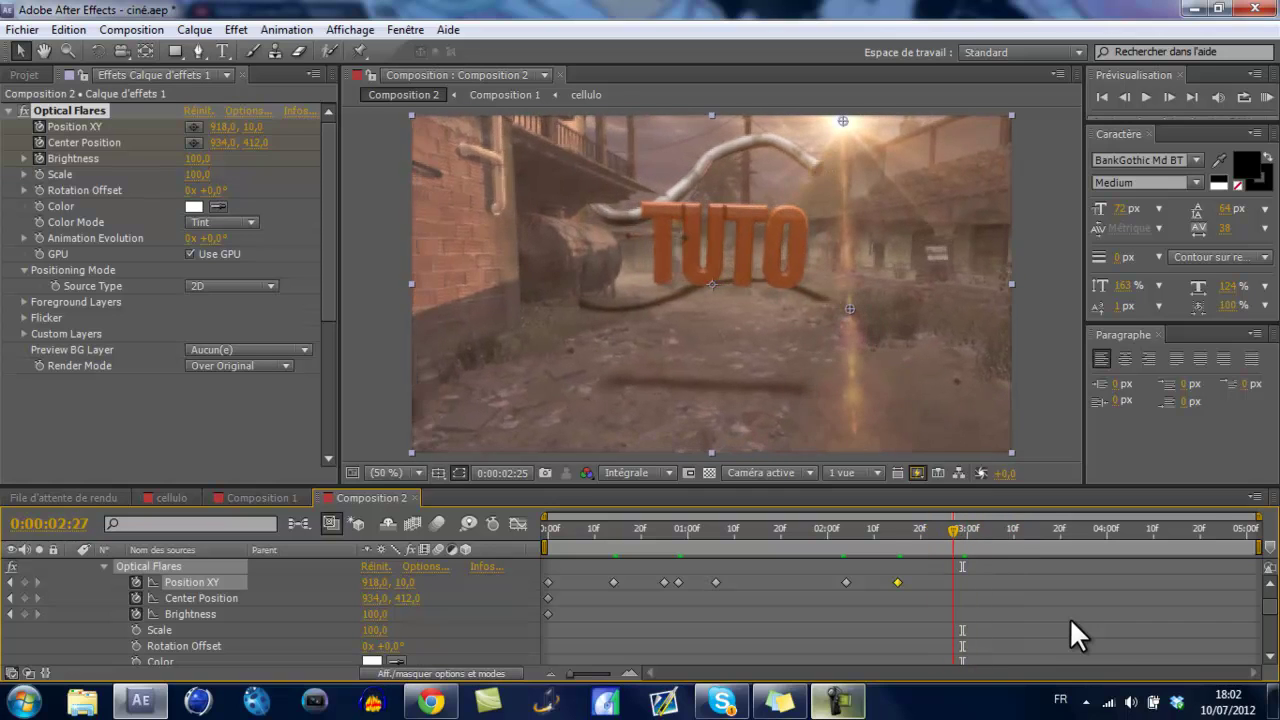
{"action": "key", "text": "Page_Up"}
{"action": "key", "text": "Page_Down"}
{"action": "key", "text": "Page_Down"}
{"action": "key", "text": "Page_Down"}
{"action": "key", "text": "Page_Down"}
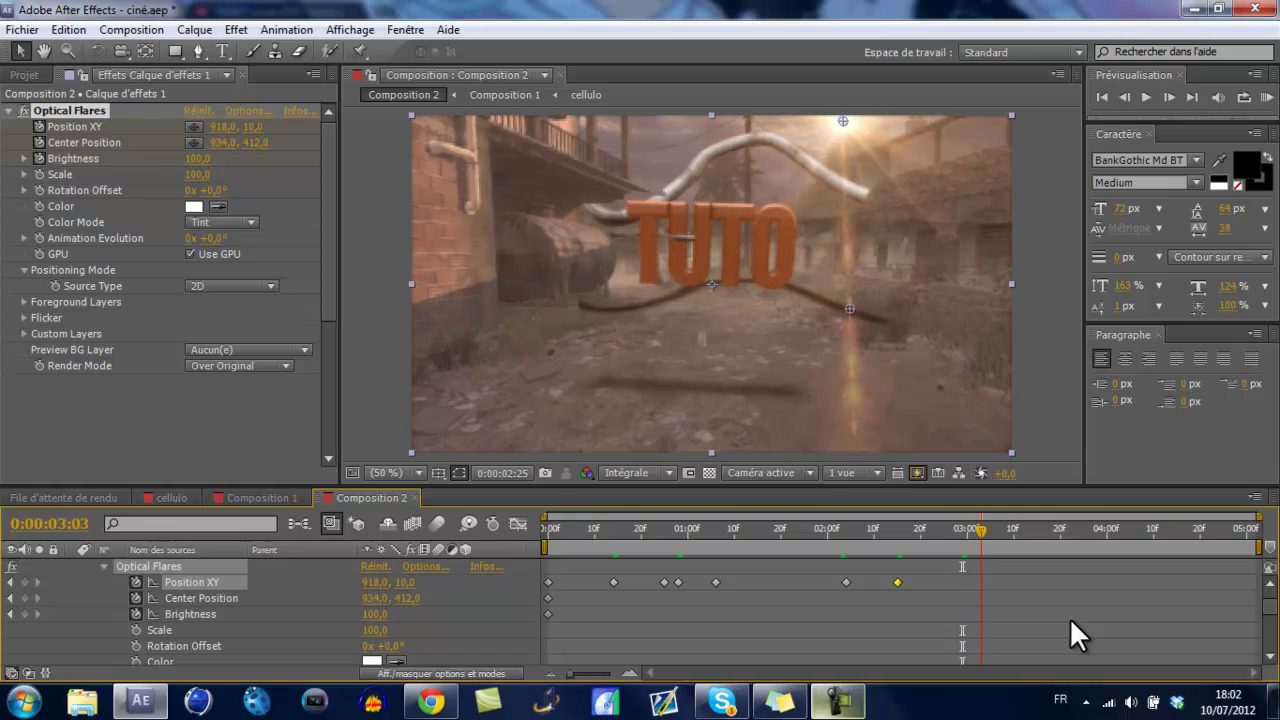
Step: Nudge the flare to key it at 3:02, then play and step frame by frame through the TUTO flash
{"action": "key", "text": "Page_Up"}
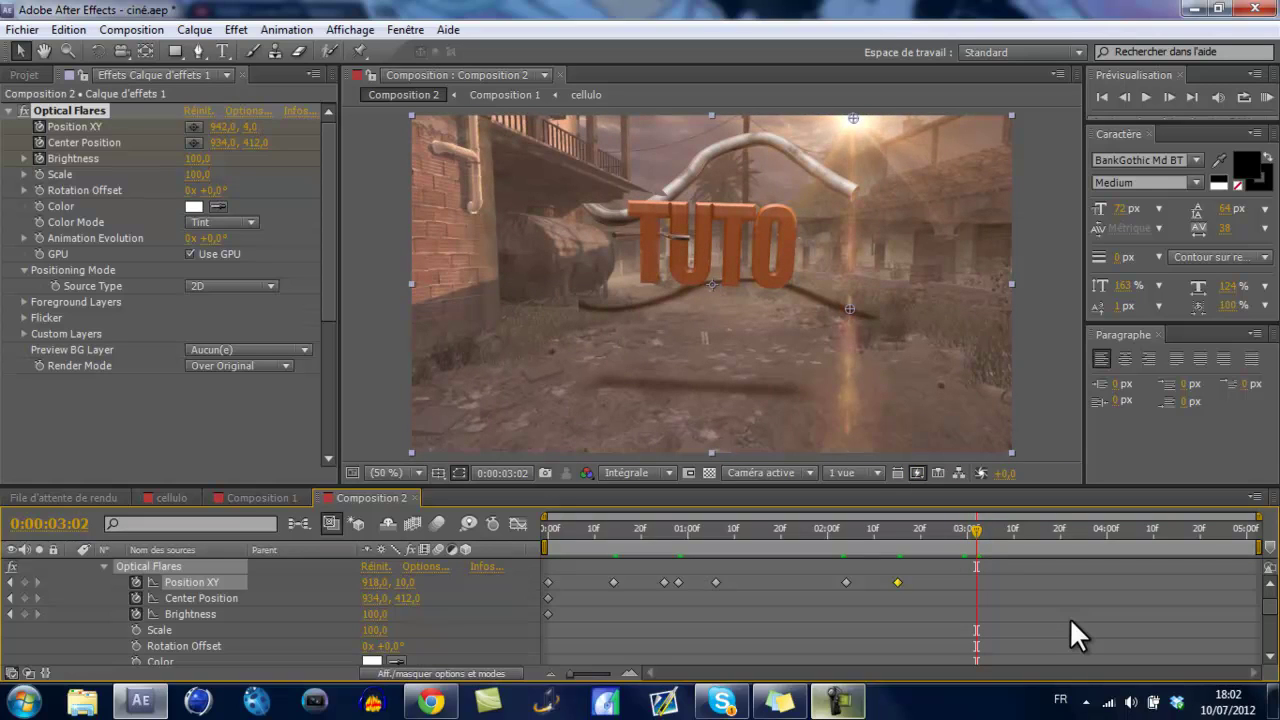
{"action": "left_click_drag", "start_coordinate": [853, 121], "coordinate": [854, 118]}
{"action": "key", "text": "Page_Up"}
{"action": "key", "text": "Page_Up"}
{"action": "key", "text": "Page_Up"}
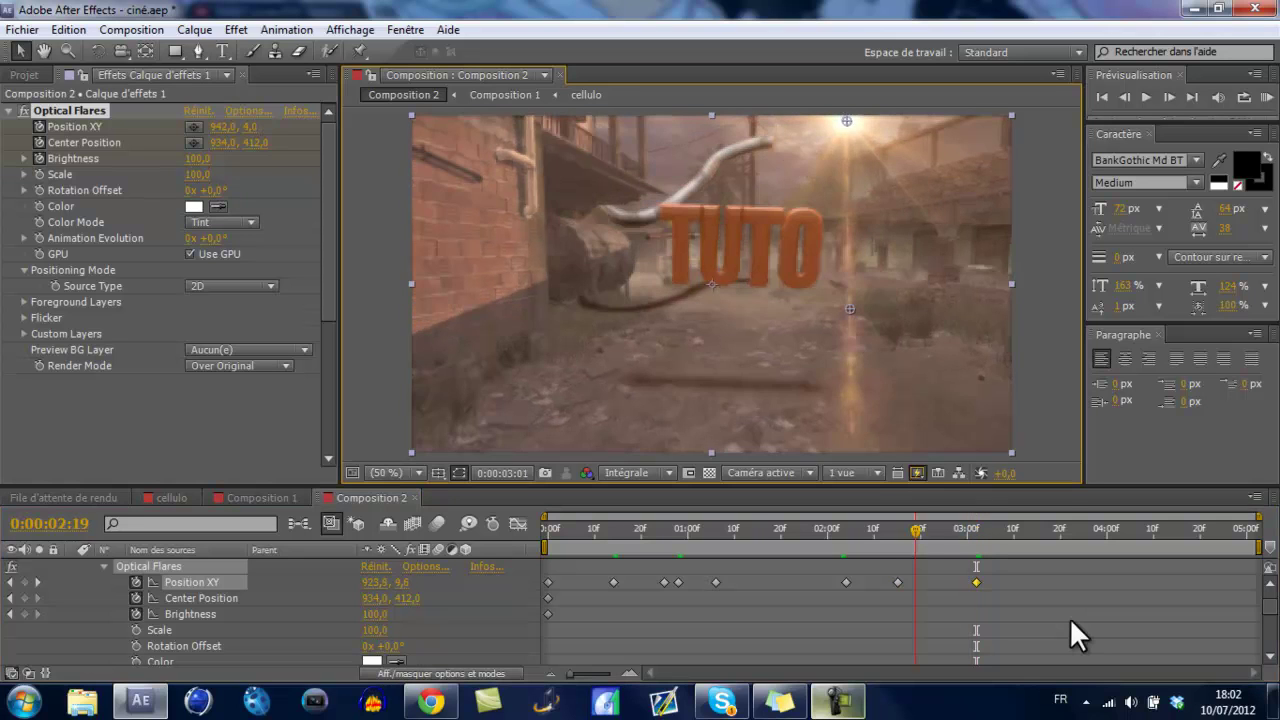
{"action": "key", "text": "space"}
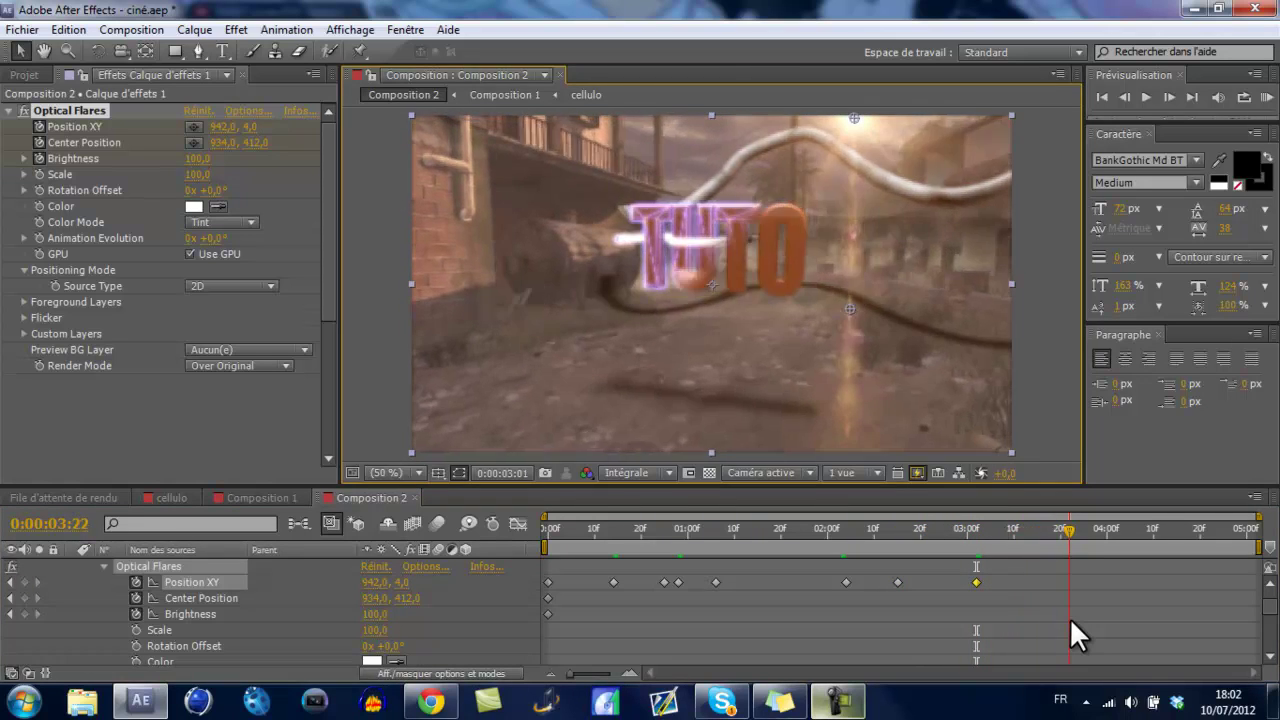
{"action": "key", "text": "Page_Up"}
{"action": "key", "text": "Page_Up"}
{"action": "key", "text": "Page_Up"}
{"action": "key", "text": "Page_Down"}
{"action": "key", "text": "Page_Down"}
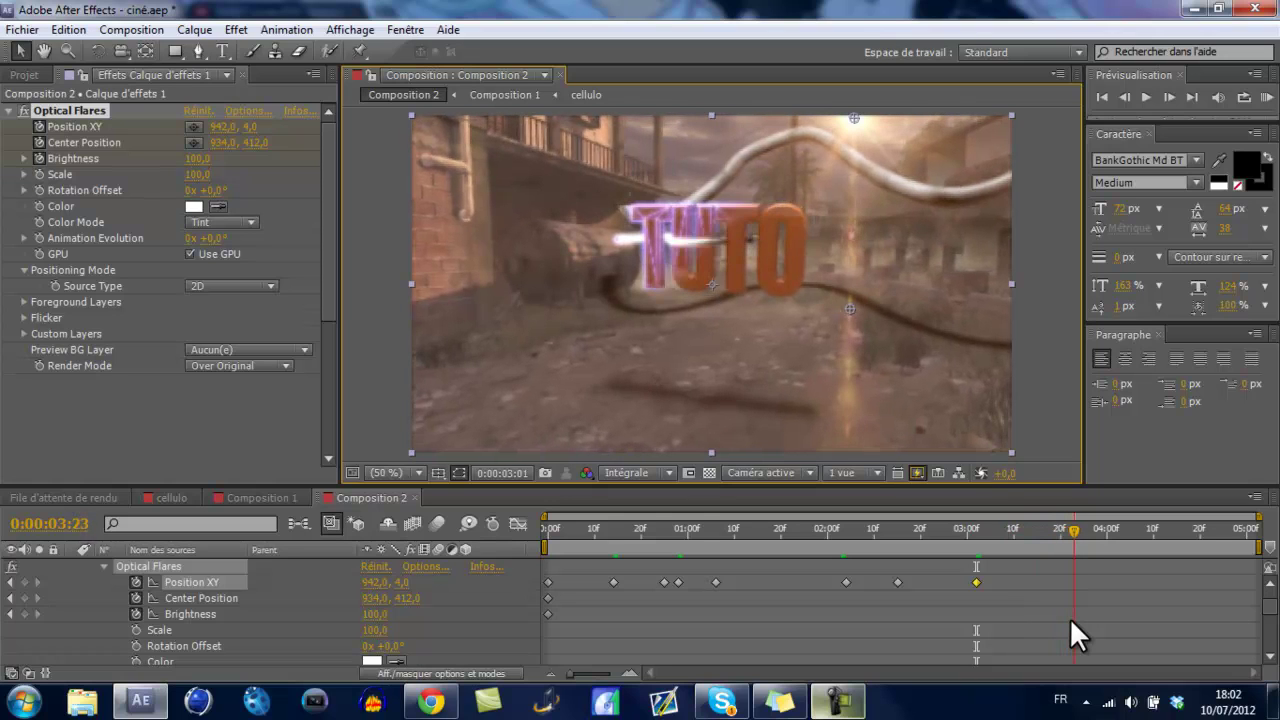
{"action": "key", "text": "Page_Down"}
{"action": "key", "text": "Page_Down"}
{"action": "key", "text": "Page_Down"}
{"action": "key", "text": "Page_Down"}
{"action": "key", "text": "Page_Up"}
{"action": "key", "text": "Page_Up"}
{"action": "key", "text": "Page_Up"}
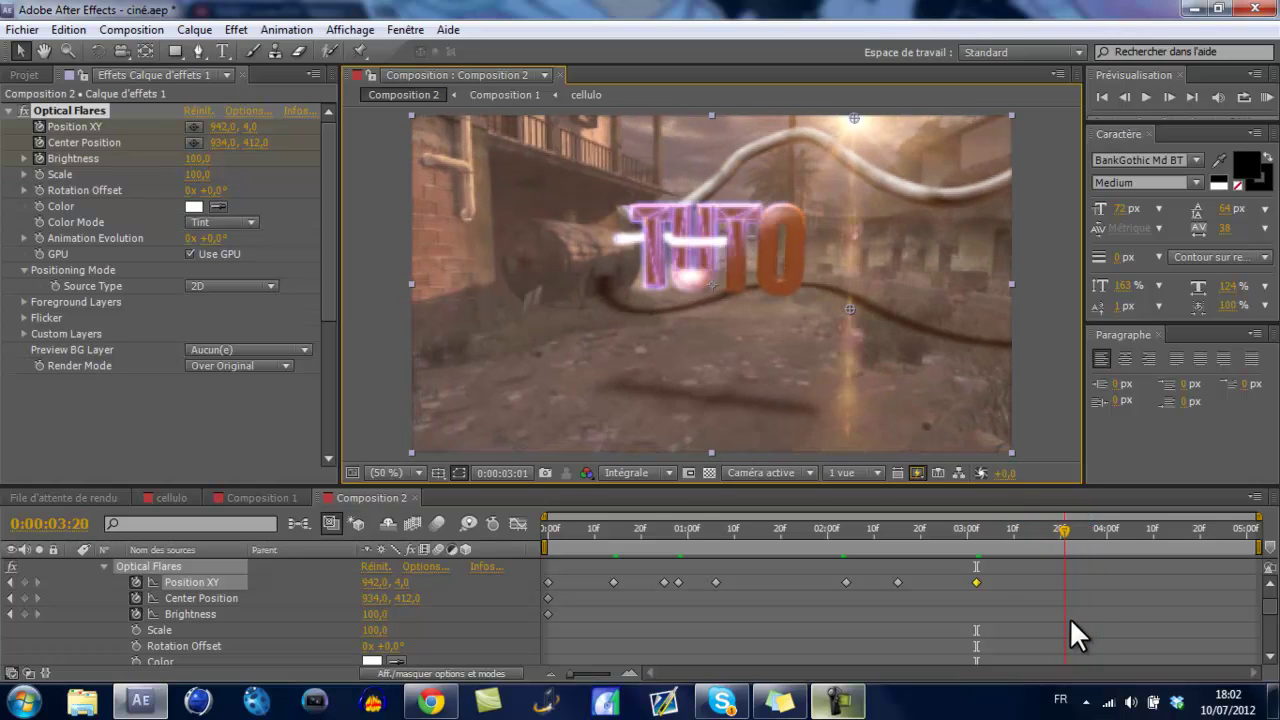
{"action": "key", "text": "Page_Up"}
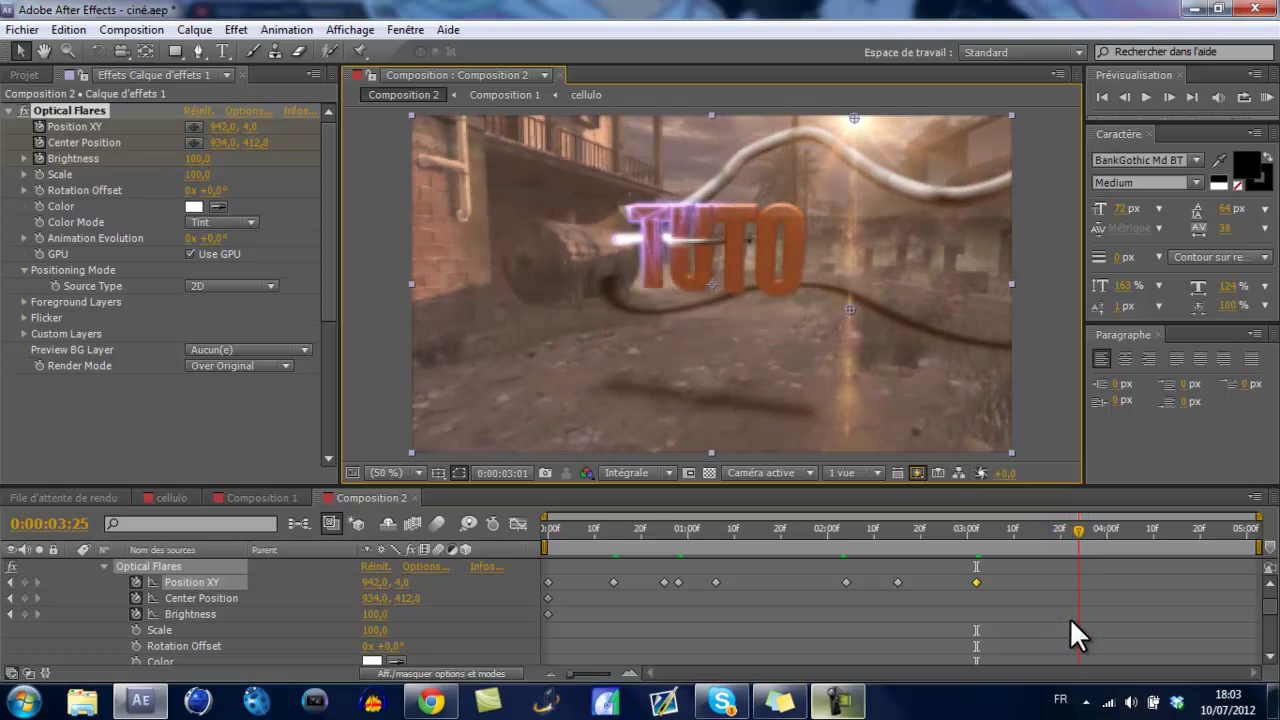
{"action": "key", "text": "Page_Down"}
{"action": "key", "text": "Page_Down"}
{"action": "key", "text": "Page_Down"}
{"action": "key", "text": "Page_Down"}
{"action": "key", "text": "Page_Down"}
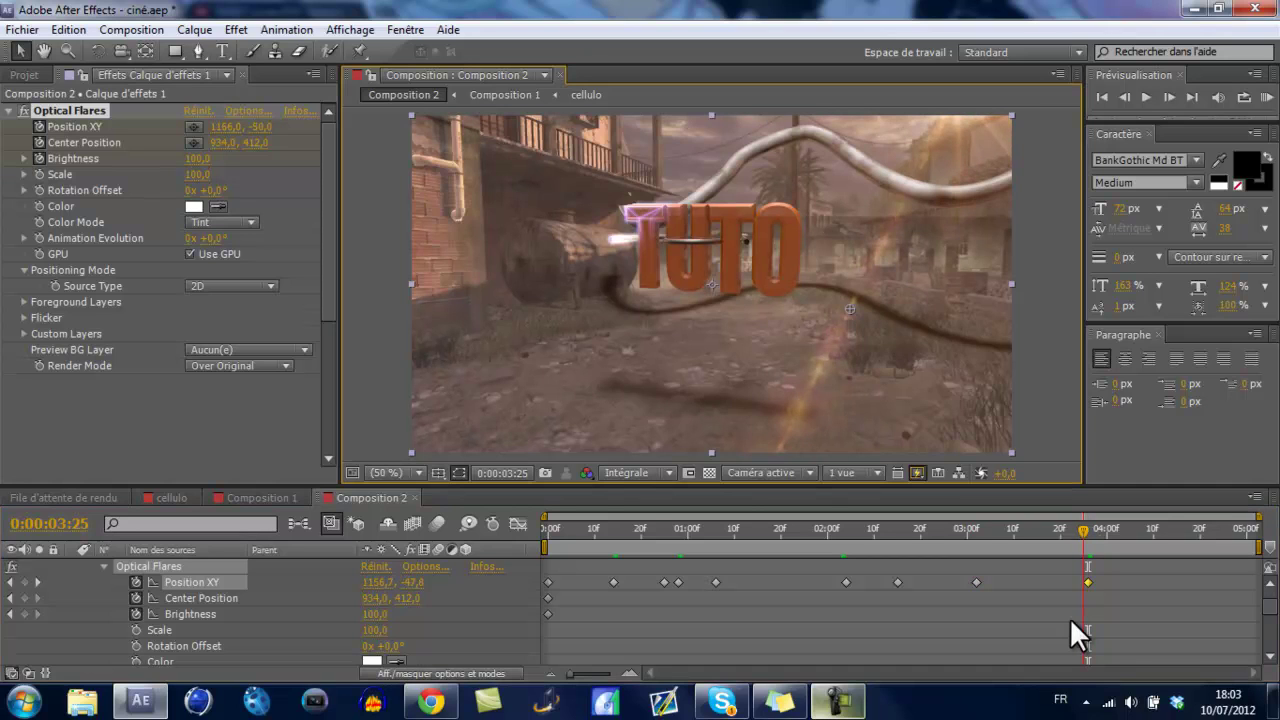
{"action": "key", "text": "Page_Down"}
{"action": "key", "text": "Page_Down"}
{"action": "key", "text": "Page_Down"}
{"action": "key", "text": "Page_Down"}
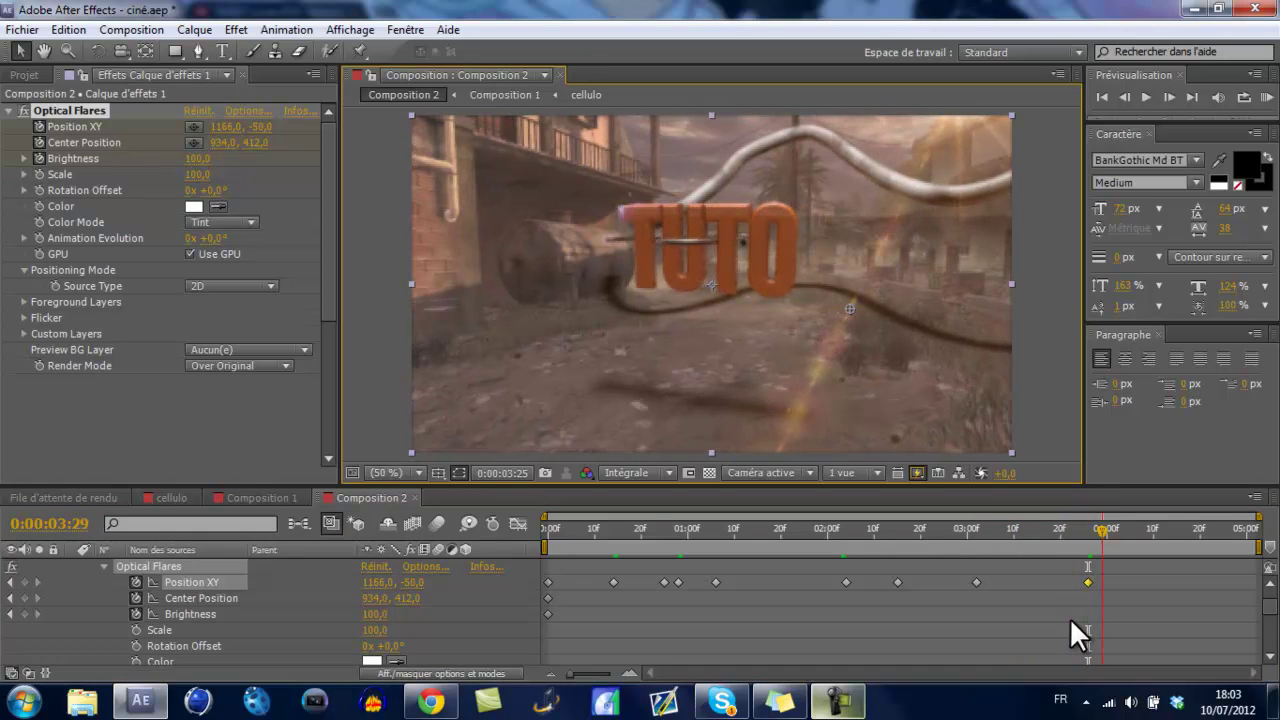
{"action": "key", "text": "Page_Down"}
{"action": "key", "text": "Page_Down"}
{"action": "key", "text": "Page_Down"}
{"action": "key", "text": "Page_Down"}
{"action": "key", "text": "Page_Down"}
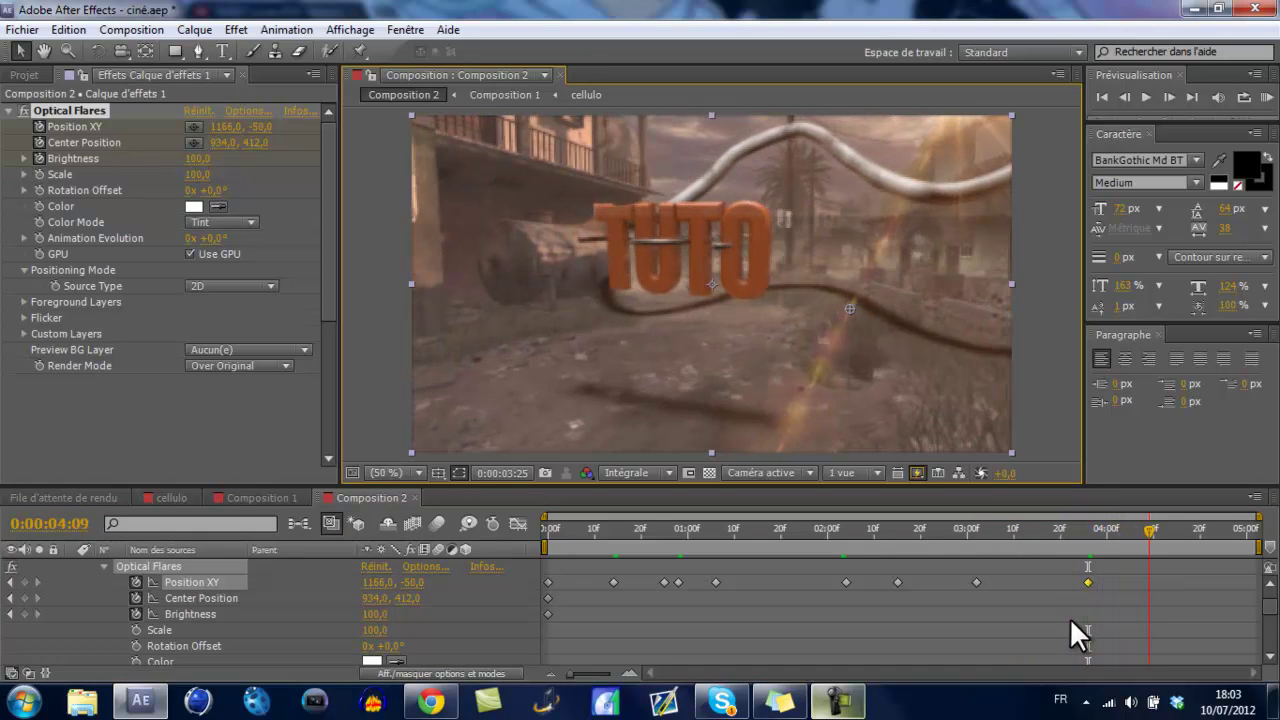
{"action": "key", "text": "Page_Down"}
{"action": "key", "text": "Page_Down"}
{"action": "key", "text": "Page_Down"}
{"action": "key", "text": "Page_Down"}
Step: Jump to the composition's end, zoom the viewer to 25% and back to 50%, then preview
{"action": "key", "text": "End"}
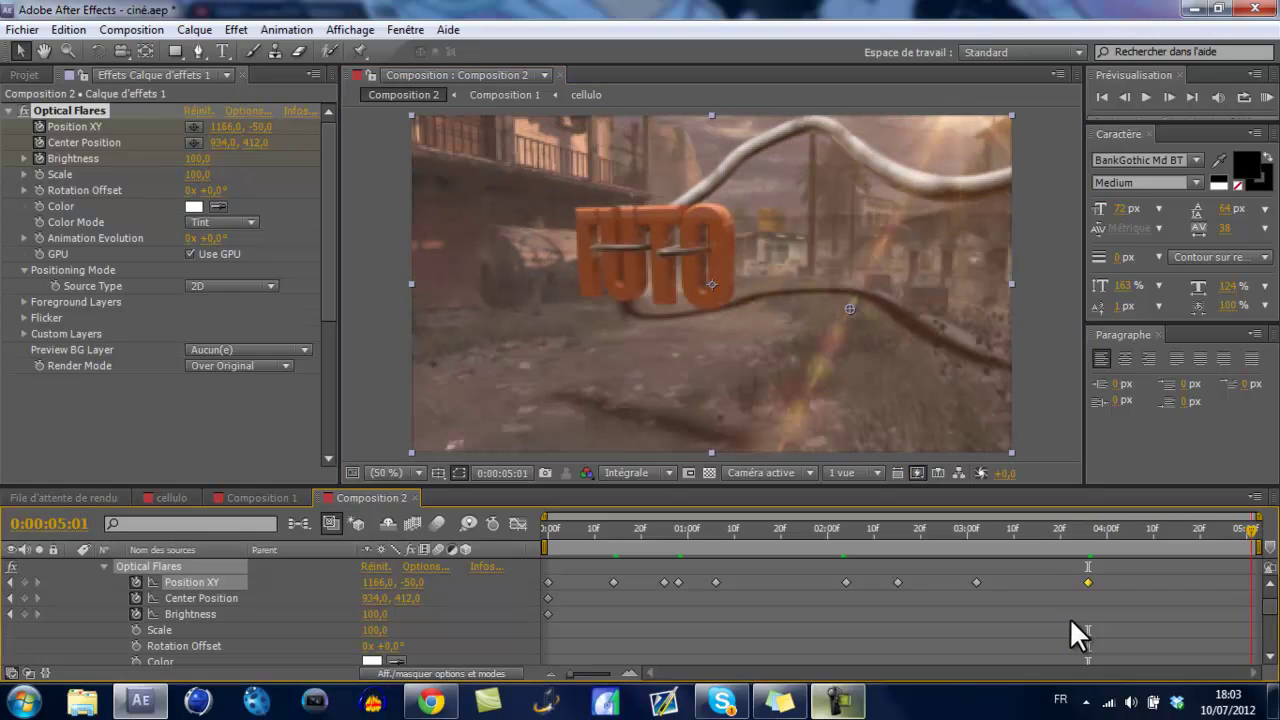
{"action": "key", "text": "comma"}
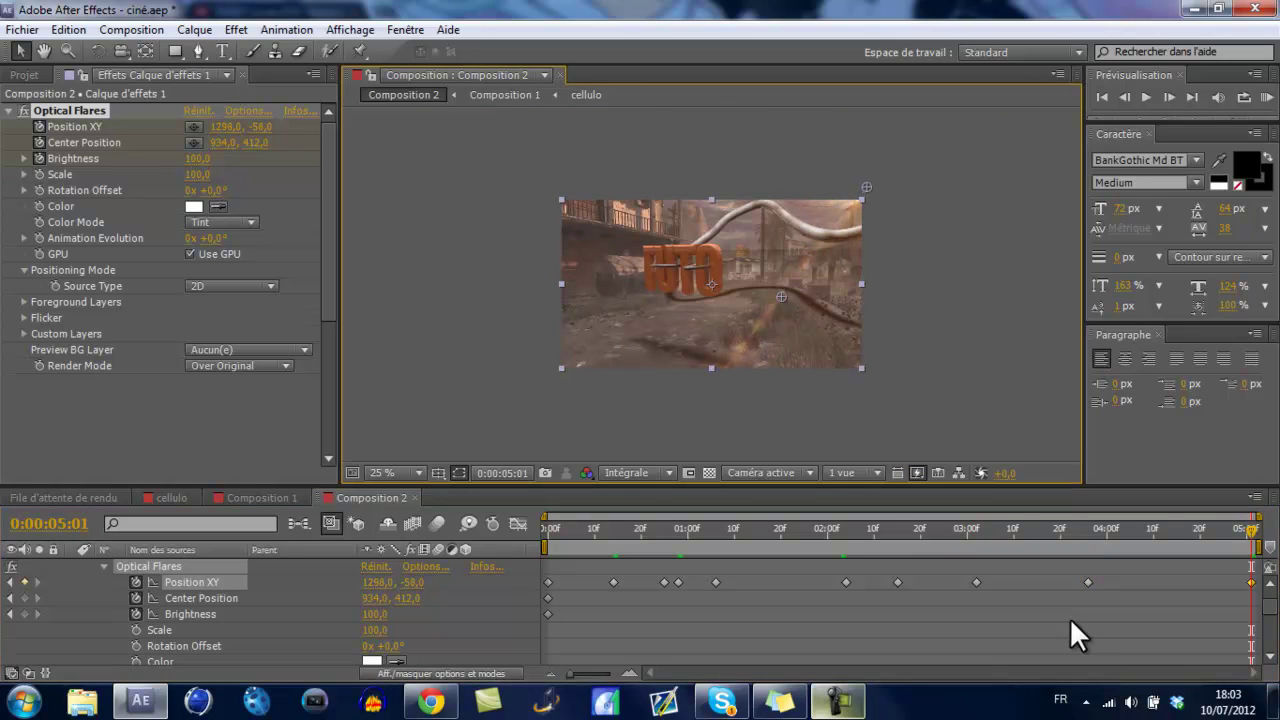
{"action": "key", "text": "period"}
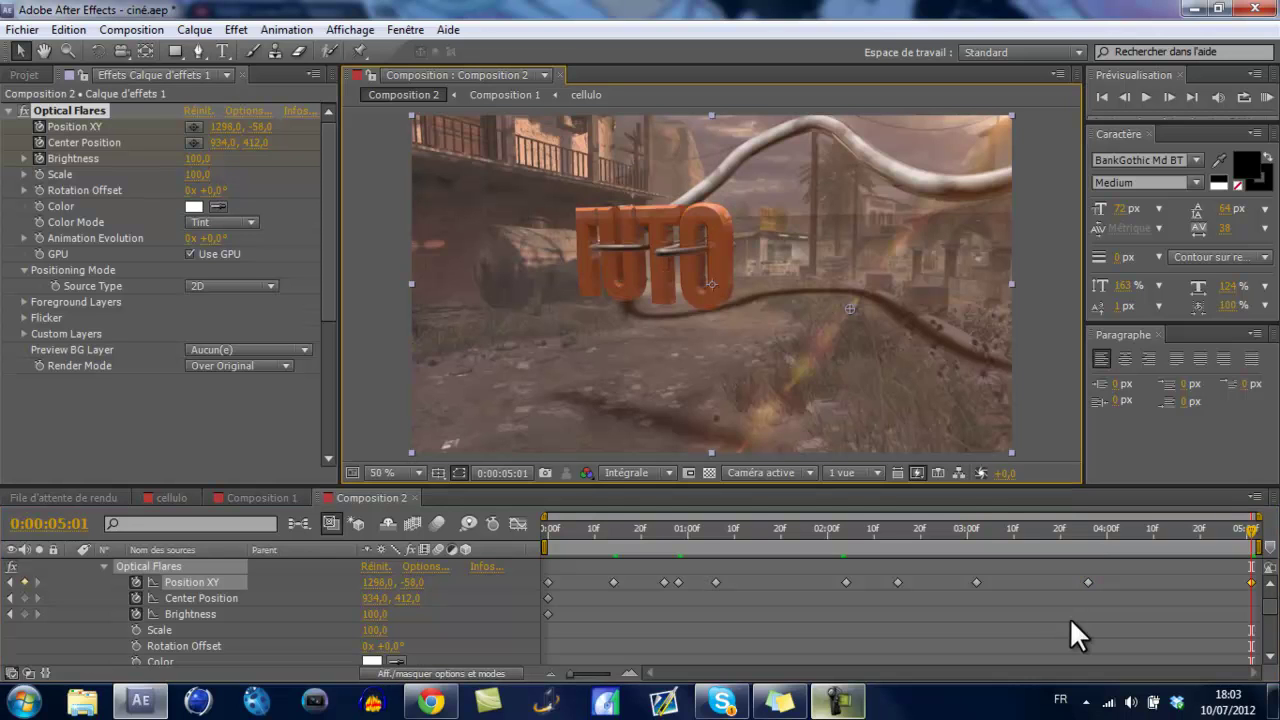
{"action": "key", "text": "space"}
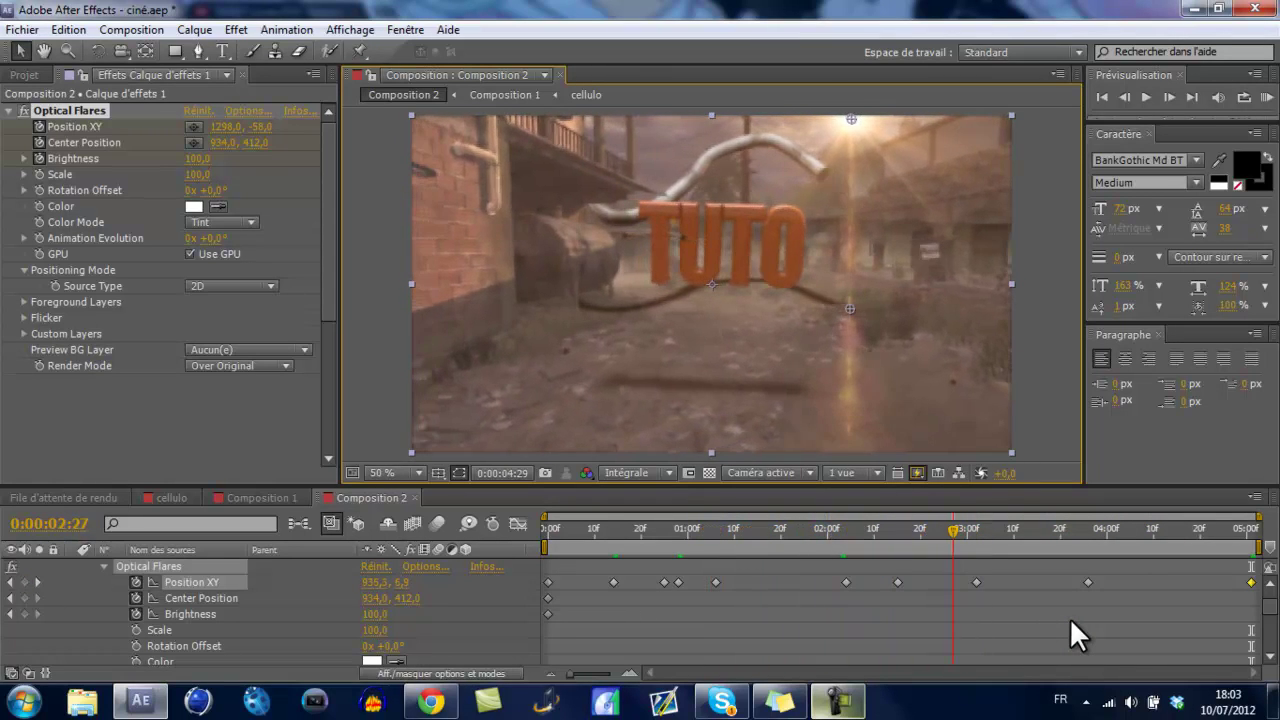
Step: Preview Composition 2 and stop playback at 0:00:00:00
{"action": "key", "text": "space"}
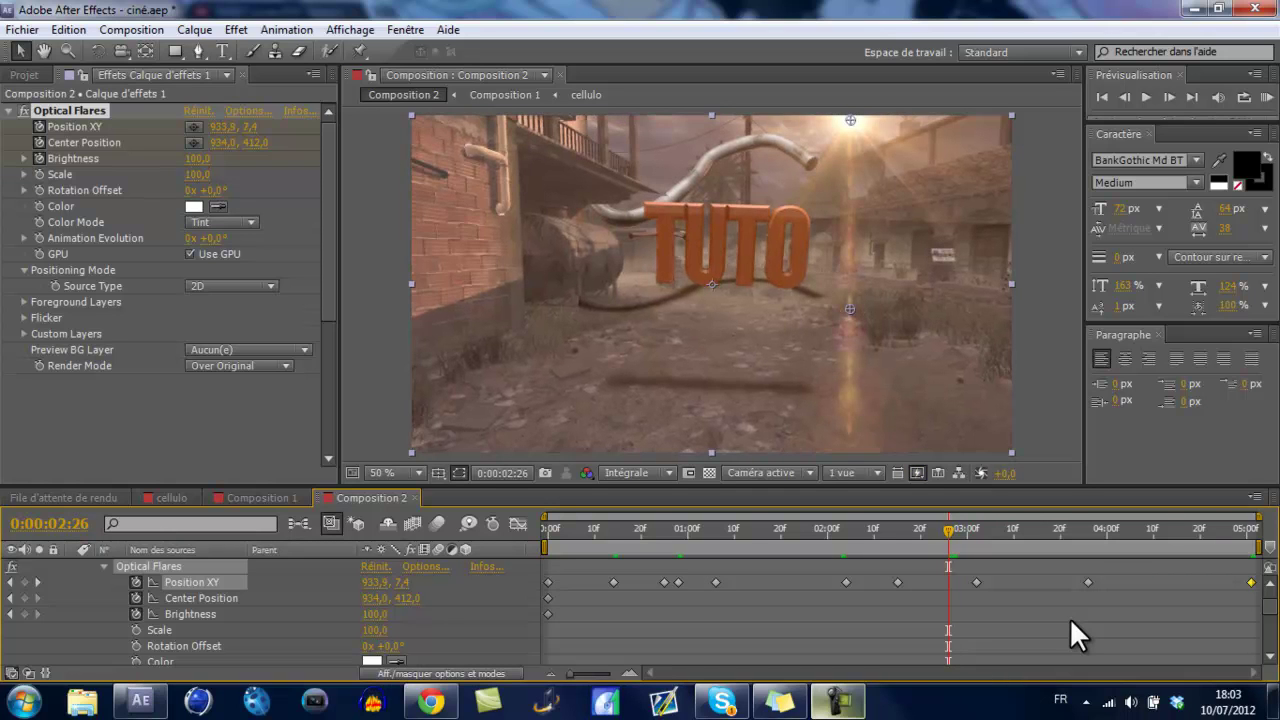
{"action": "key", "text": "Page_Up"}
{"action": "key", "text": "Page_Up"}
{"action": "key", "text": "KP_0"}
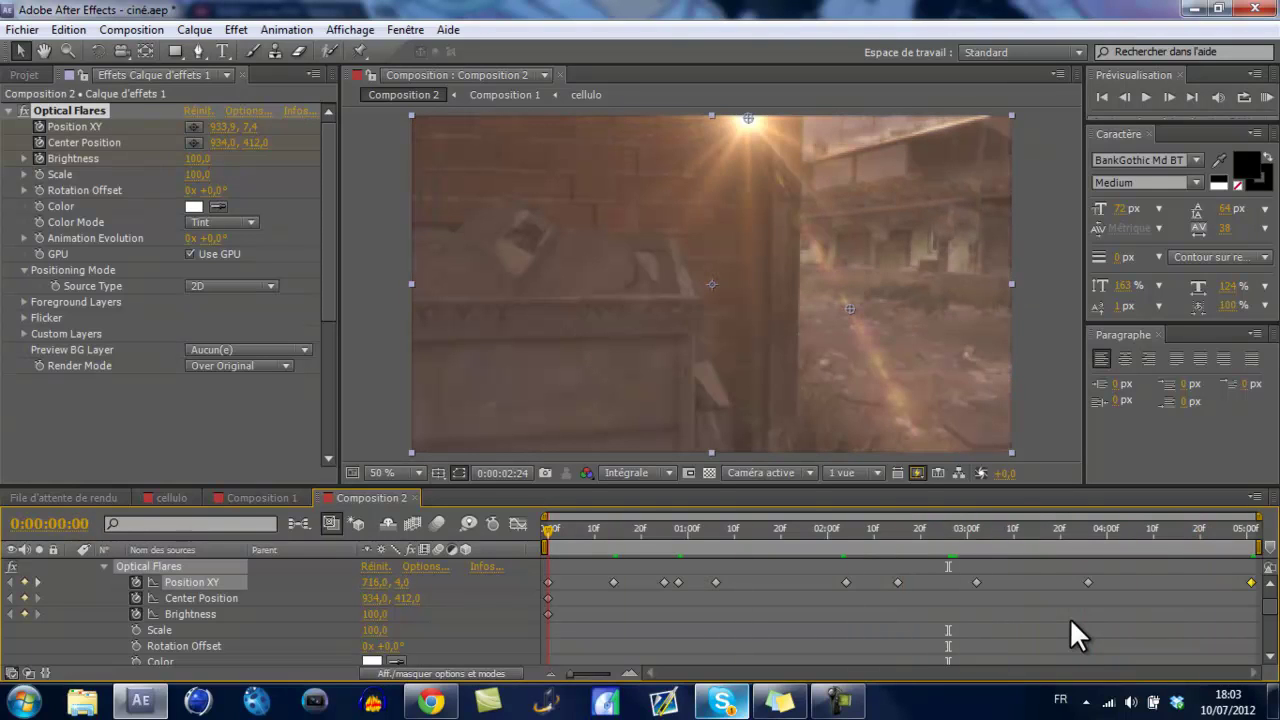
{"action": "key", "text": "space"}
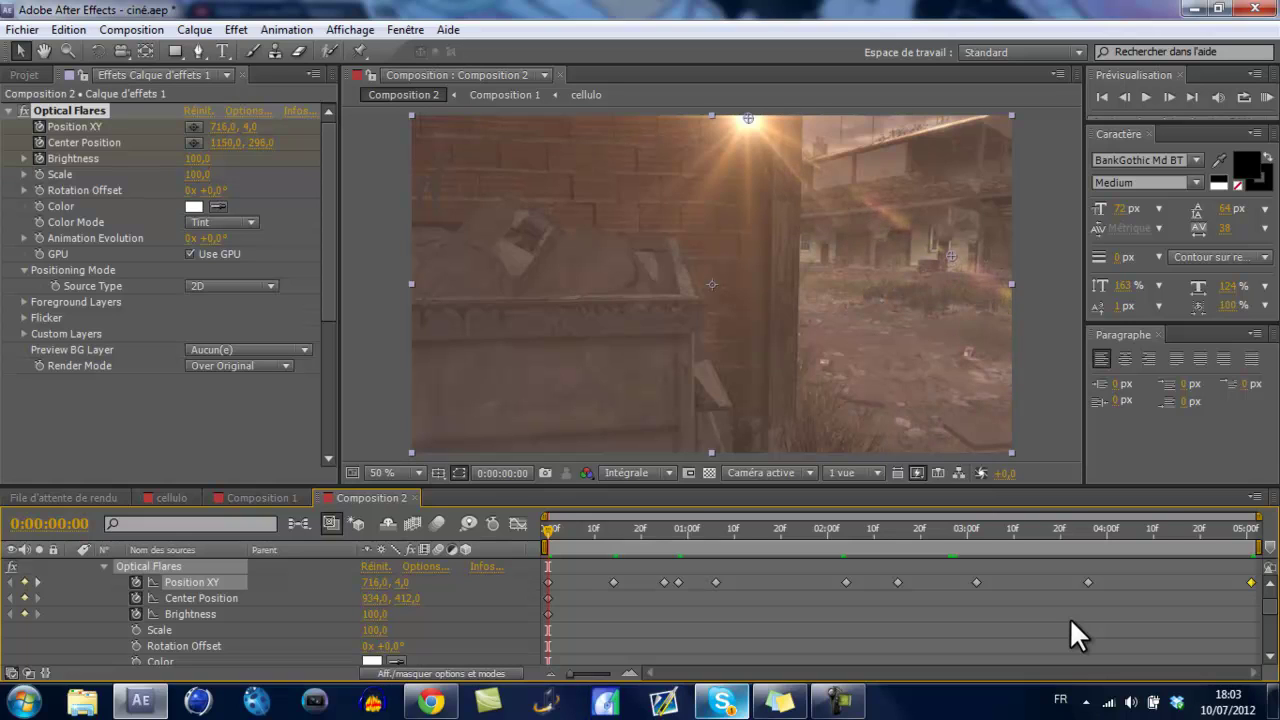
Step: Move the flare centre to 1010, 286 at the start, then review the Edit history
{"action": "left_click_drag", "start_coordinate": [951, 256], "coordinate": [886, 250]}
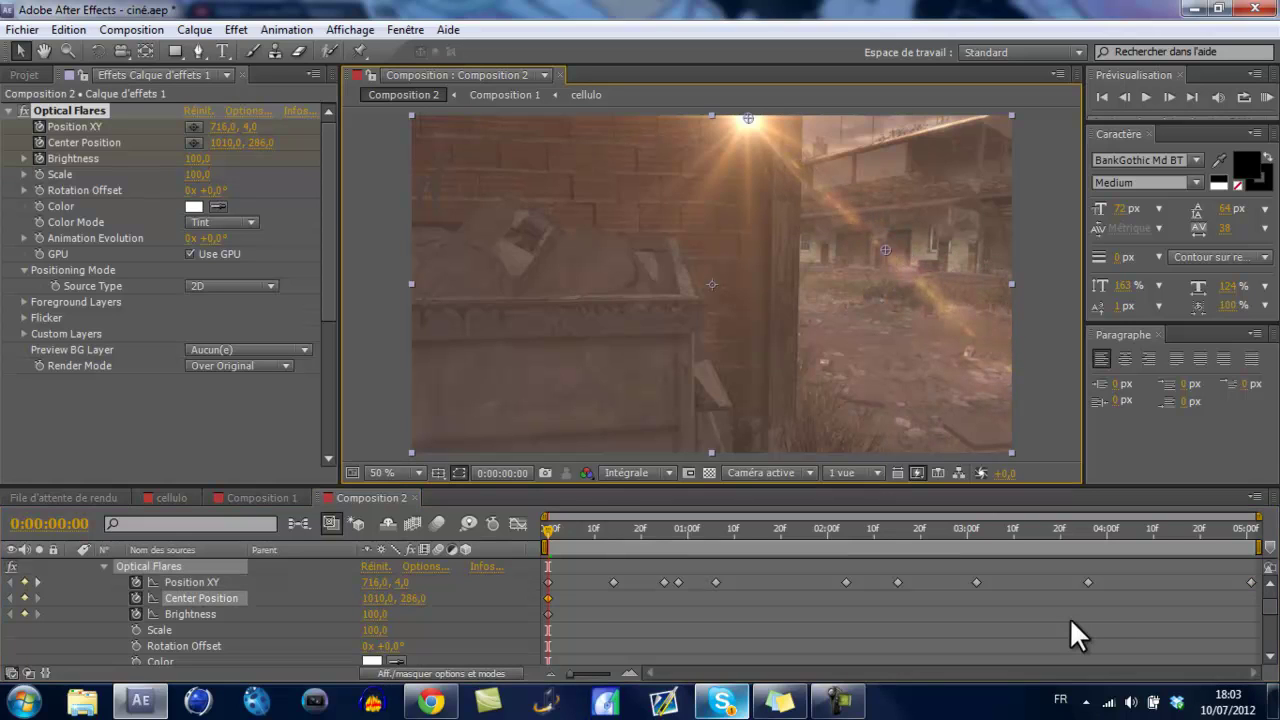
{"action": "key", "text": "space"}
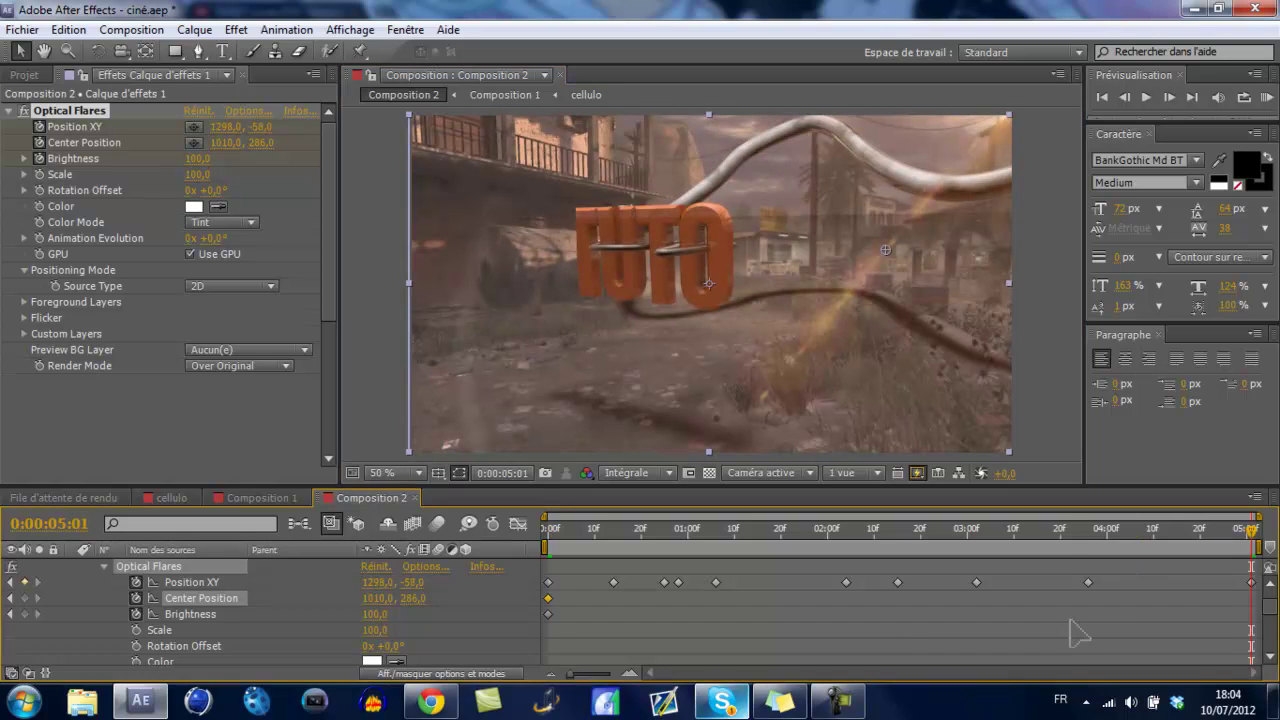
{"action": "left_click", "coordinate": [1078, 633]}
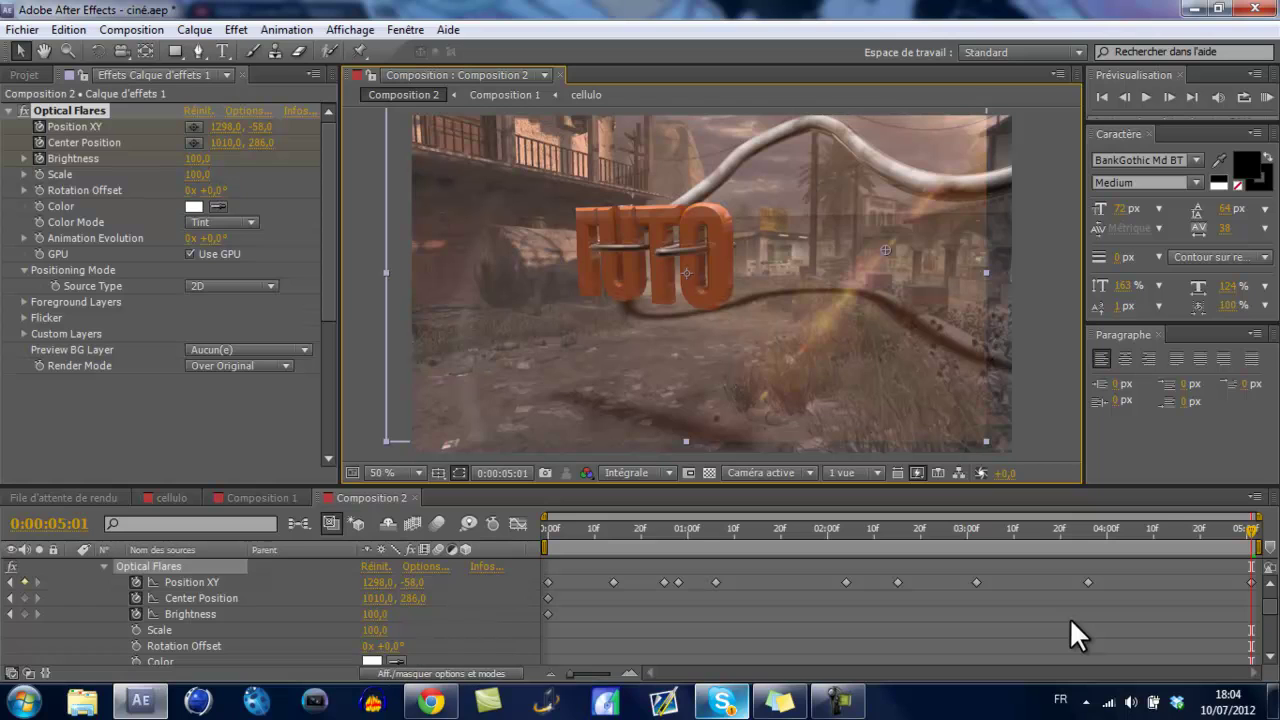
{"action": "key", "text": "ctrl+z"}
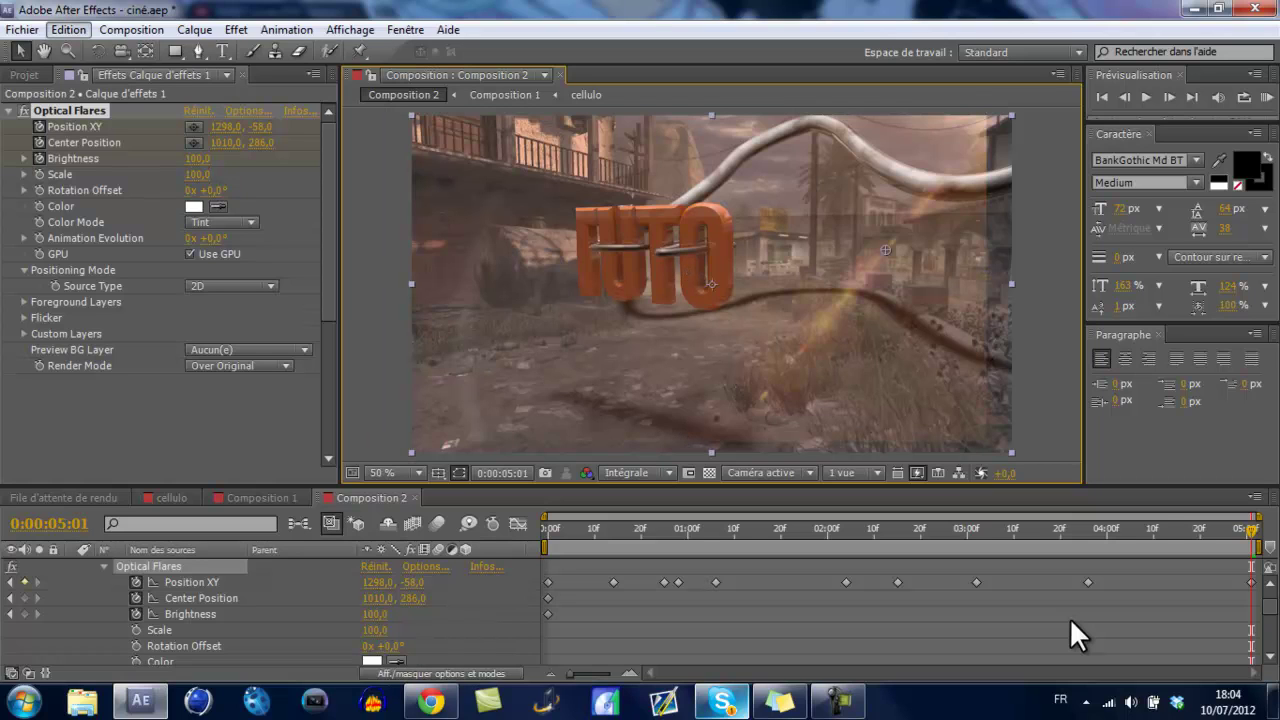
{"action": "key", "text": "alt+e"}
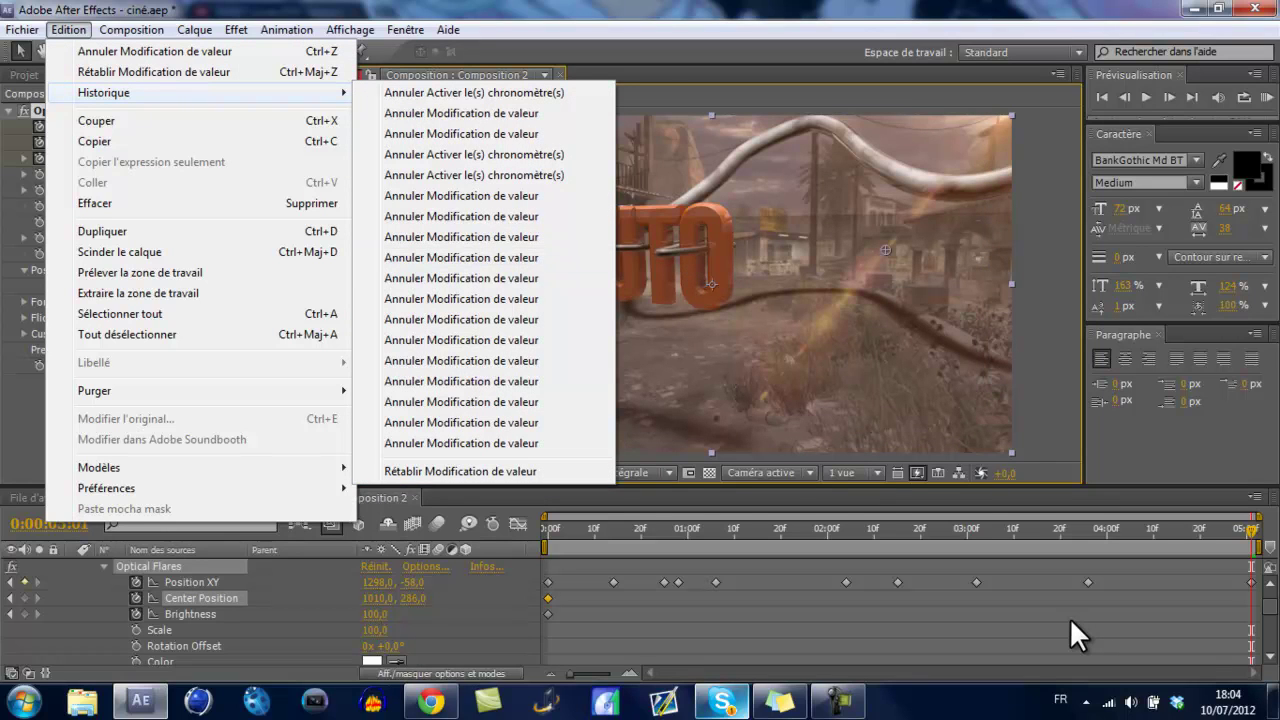
{"action": "key", "text": "Escape"}
{"action": "key", "text": "Escape"}
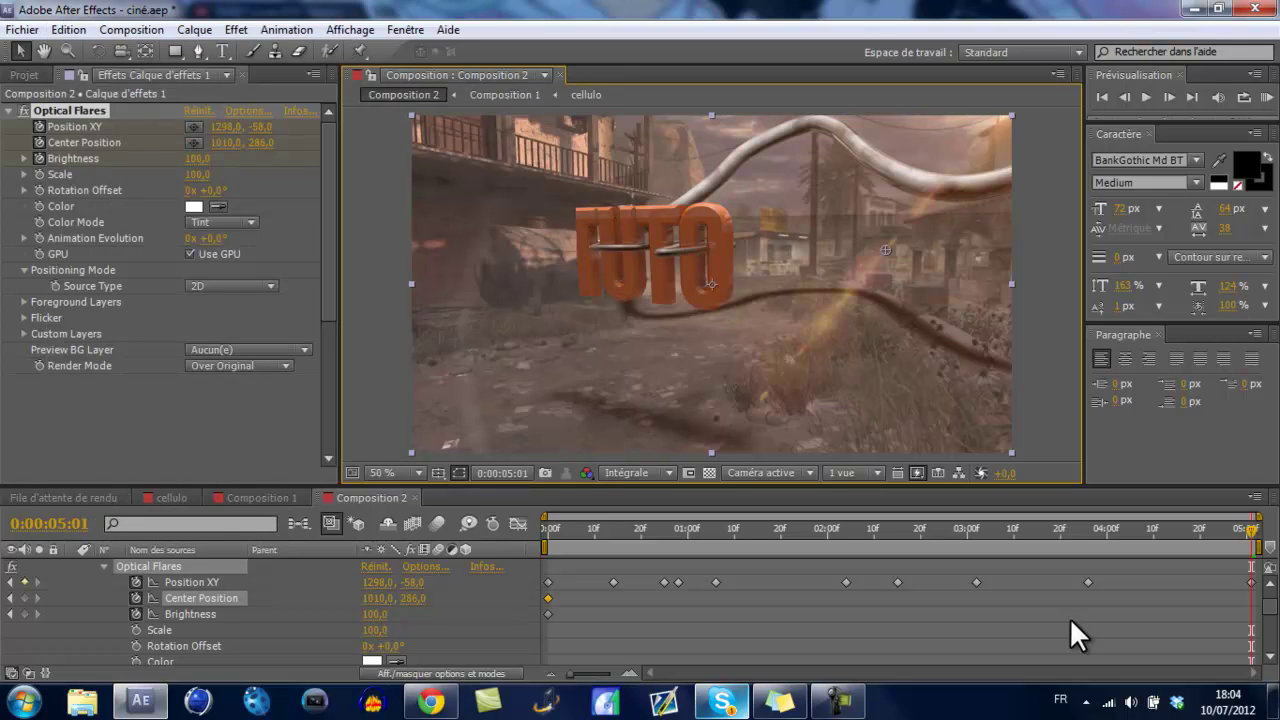
Step: Nudge the flare centre to 912, 198 at 0:00:05:01, then return to the start
{"action": "key", "text": "ctrl+z"}
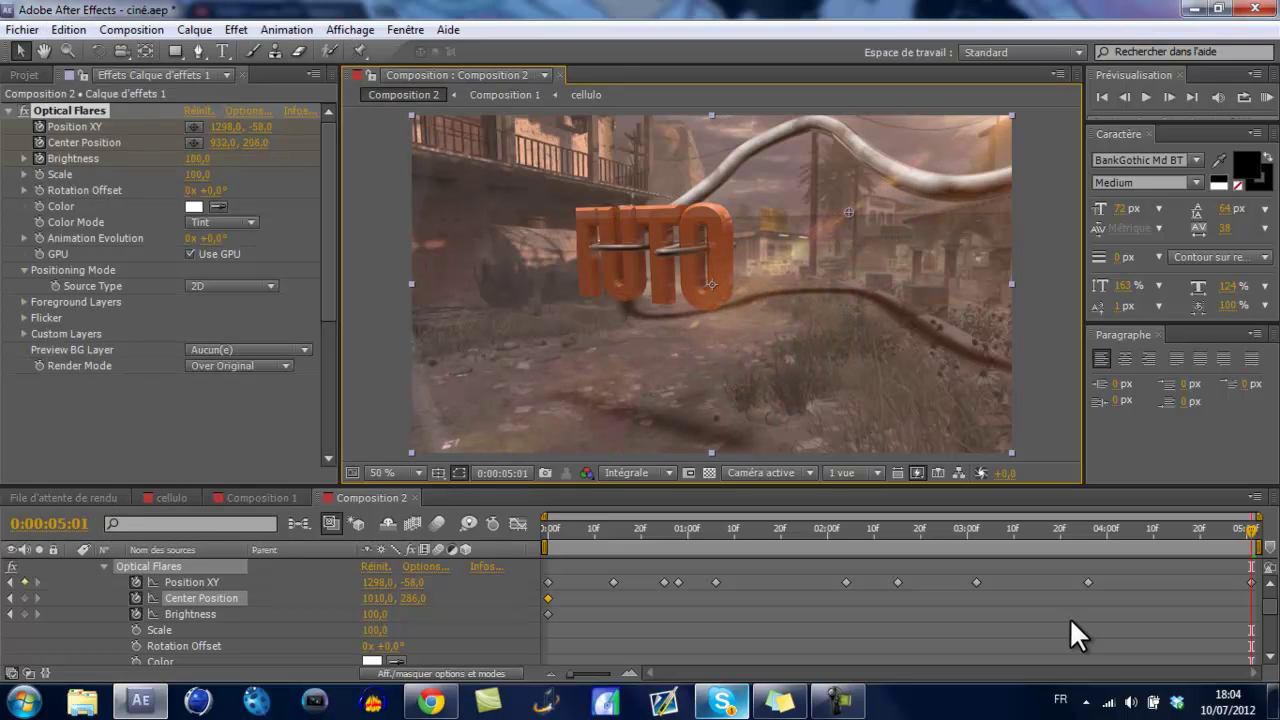
{"action": "key", "text": "ctrl+z"}
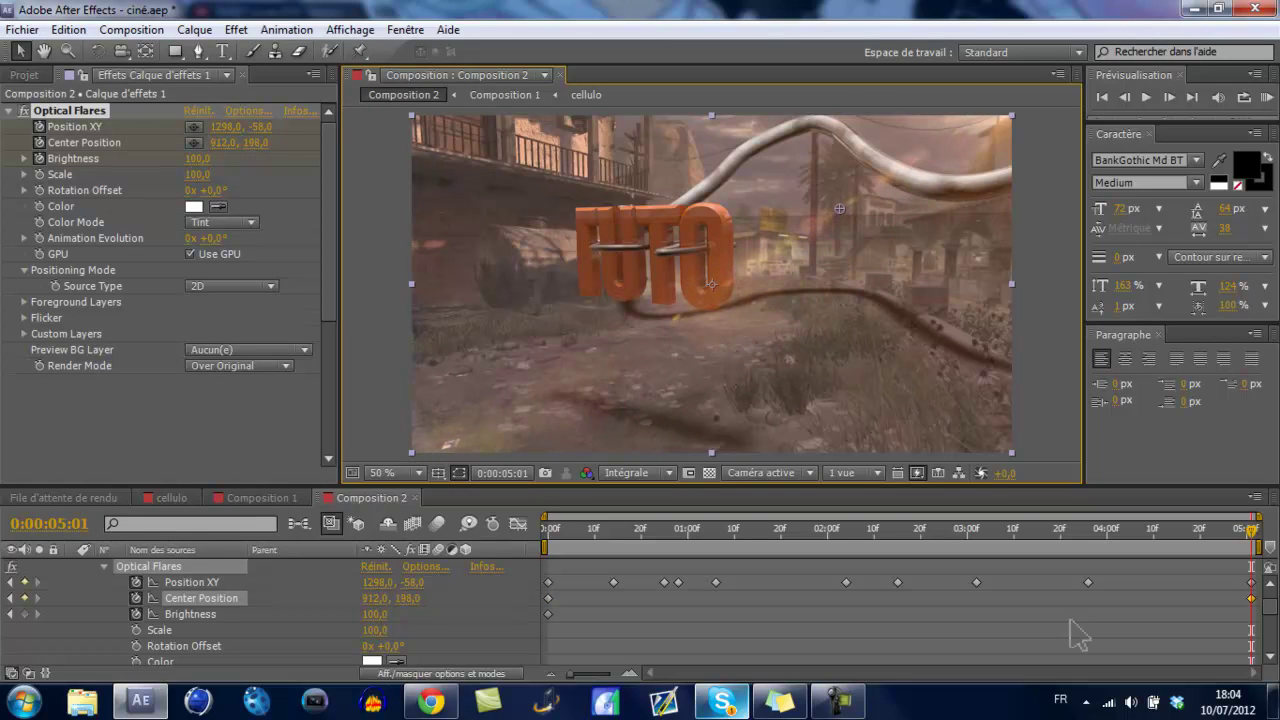
{"action": "key", "text": "Page_Up"}
{"action": "key", "text": "Page_Up"}
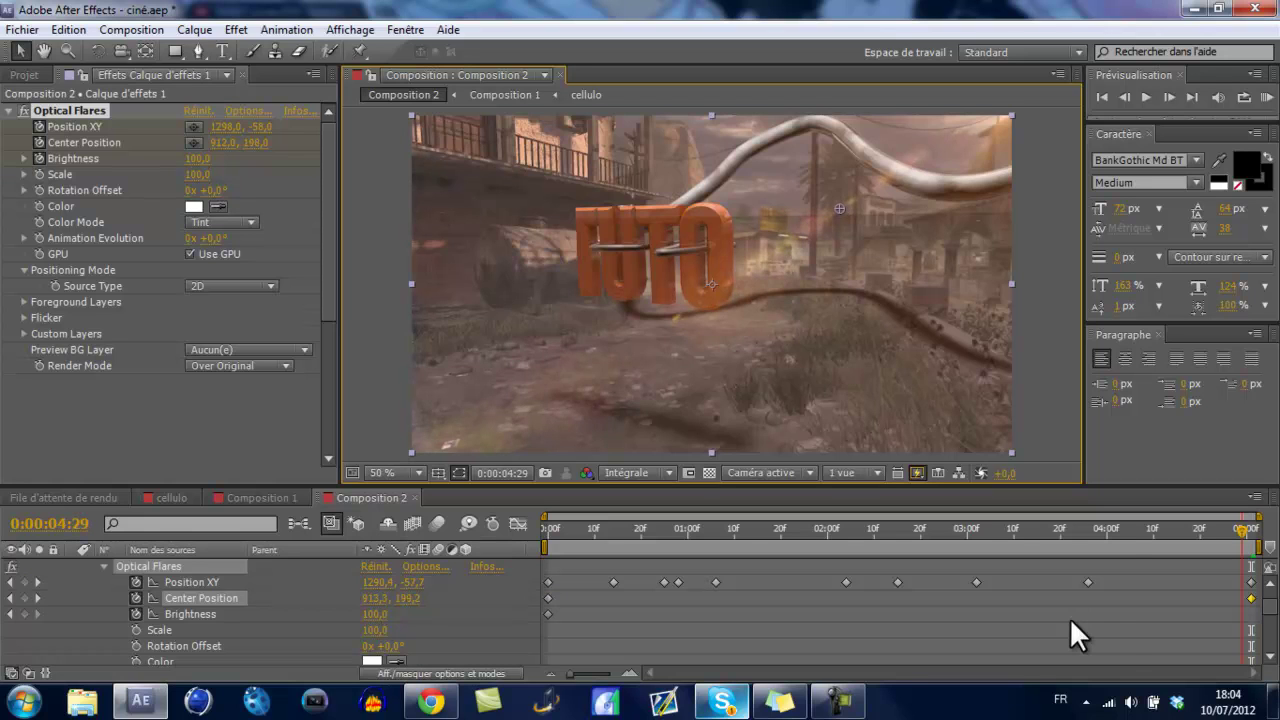
{"action": "key", "text": "Page_Up"}
{"action": "key", "text": "Page_Up"}
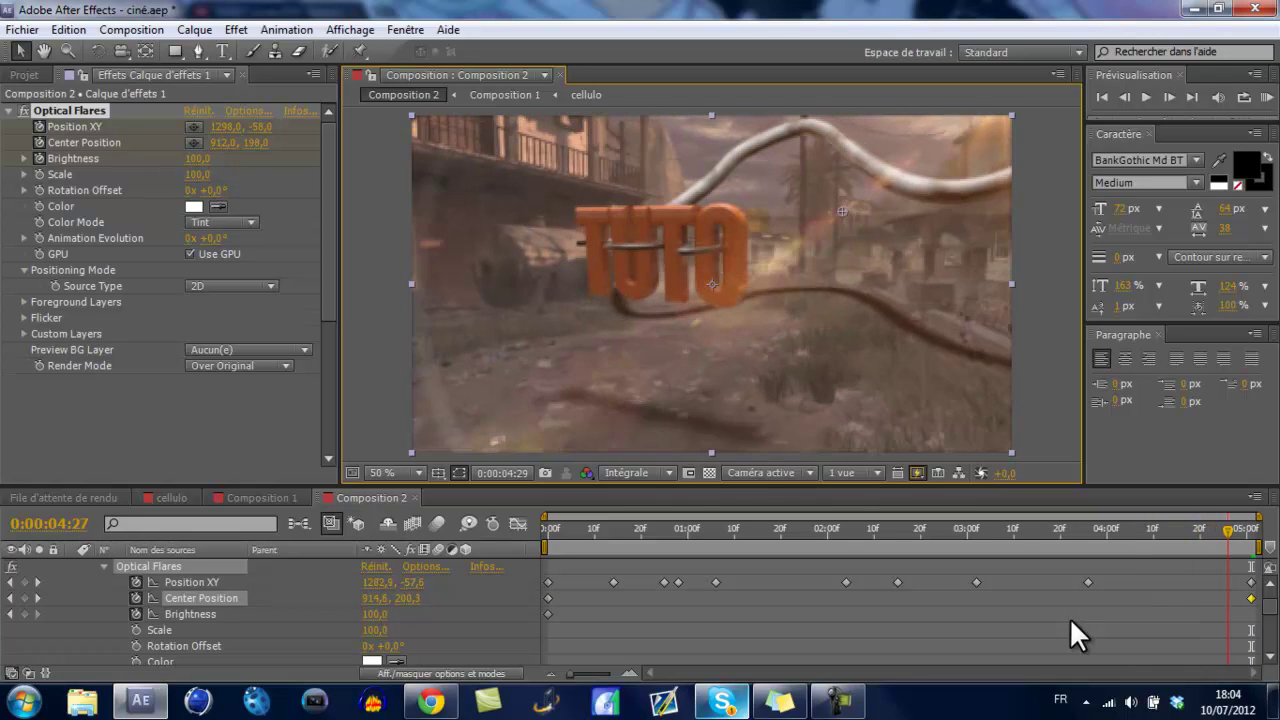
{"action": "key", "text": "Page_Up"}
{"action": "key", "text": "Page_Up"}
{"action": "key", "text": "Page_Up"}
{"action": "key", "text": "Page_Up"}
{"action": "key", "text": "Page_Up"}
{"action": "key", "text": "Page_Up"}
{"action": "key", "text": "Page_Up"}
{"action": "key", "text": "Page_Up"}
{"action": "key", "text": "Page_Up"}
{"action": "key", "text": "Page_Up"}
{"action": "key", "text": "Page_Up"}
{"action": "key", "text": "Page_Up"}
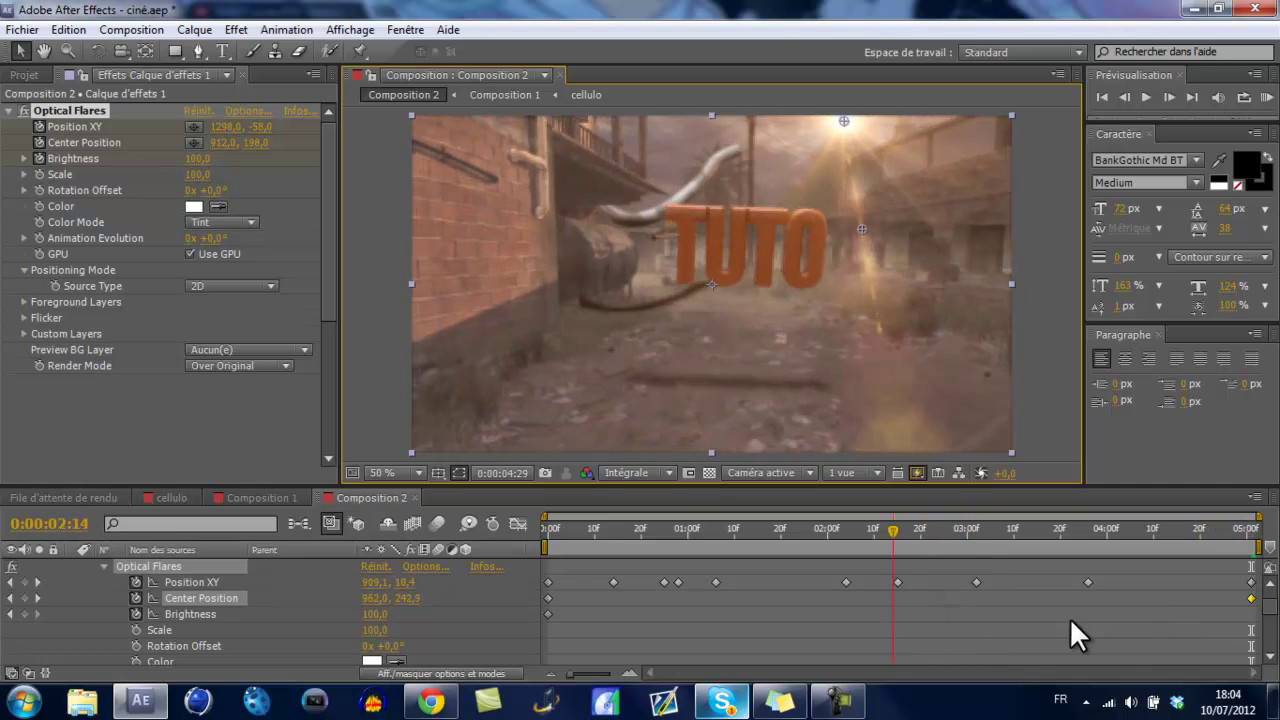
{"action": "key", "text": "Page_Up"}
{"action": "key", "text": "Page_Up"}
{"action": "key", "text": "Page_Up"}
{"action": "key", "text": "Page_Up"}
{"action": "key", "text": "Page_Up"}
{"action": "key", "text": "Page_Up"}
{"action": "key", "text": "Page_Up"}
{"action": "key", "text": "Page_Up"}
{"action": "key", "text": "Page_Up"}
{"action": "key", "text": "Page_Up"}
{"action": "key", "text": "Page_Up"}
{"action": "key", "text": "Page_Up"}
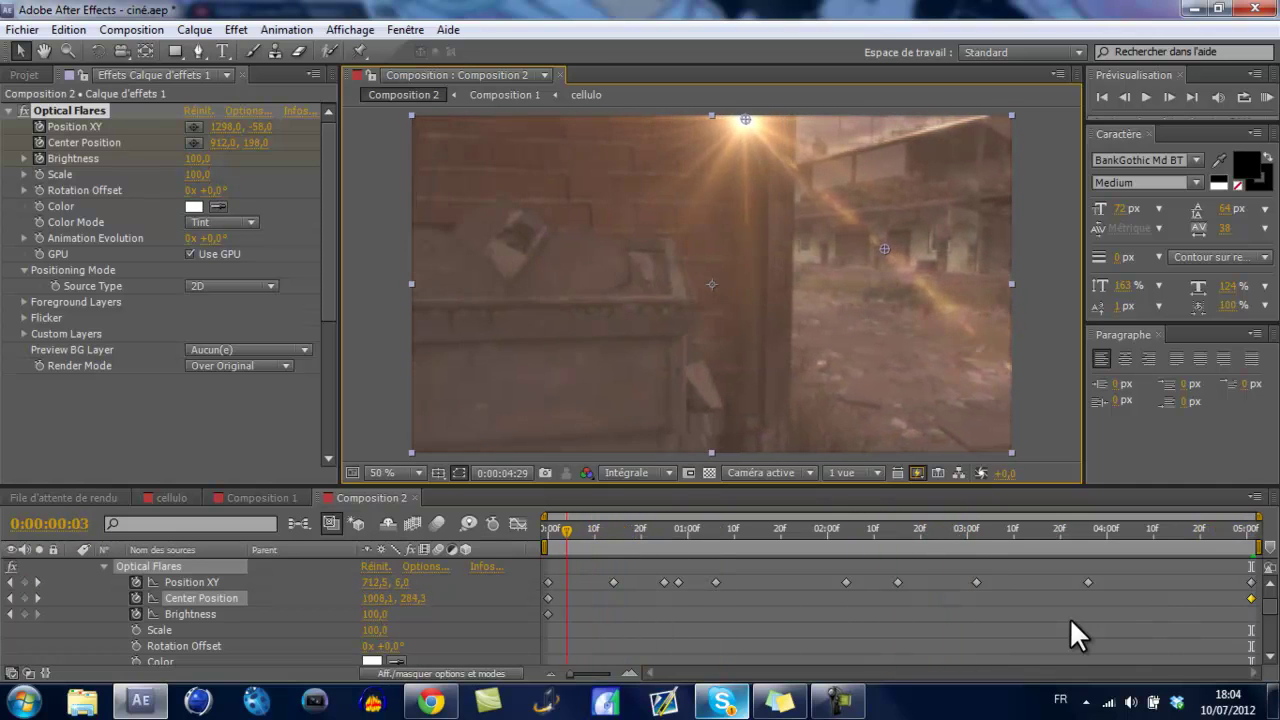
{"action": "key", "text": "Page_Up"}
{"action": "key", "text": "Page_Up"}
{"action": "key", "text": "Page_Up"}
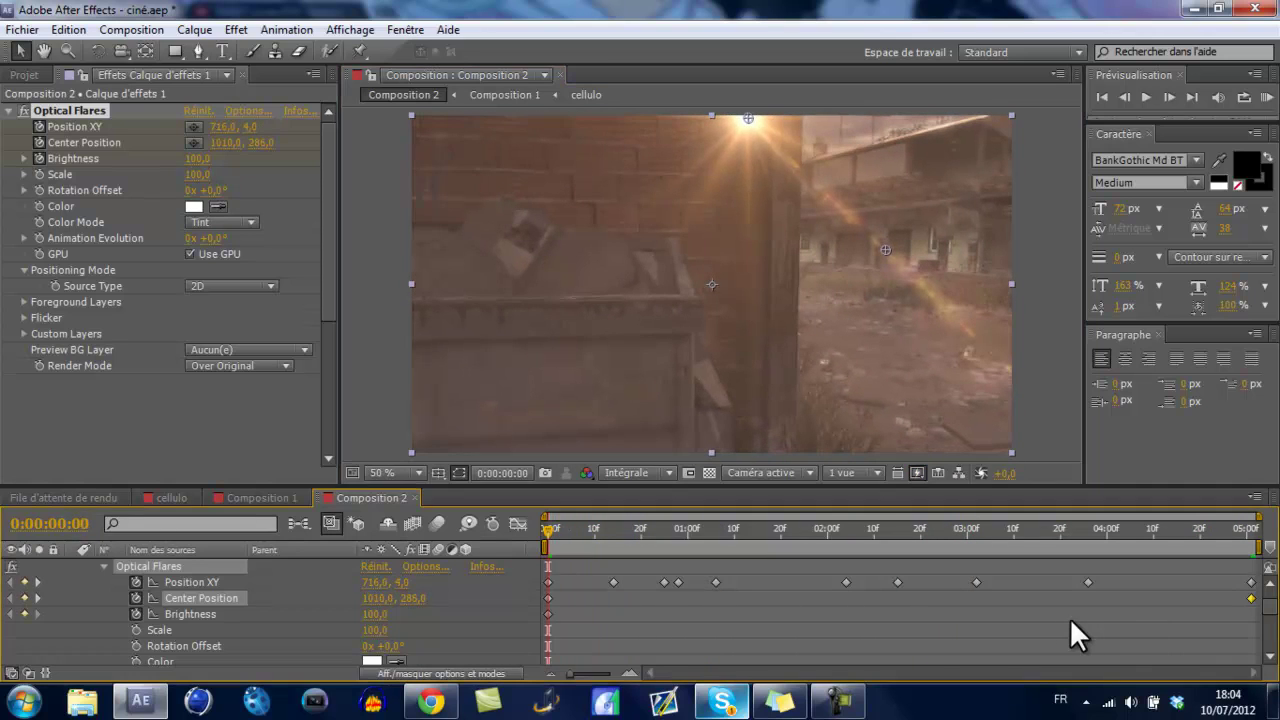
{"action": "scroll", "coordinate": [1077, 636], "scroll_direction": "up", "scroll_amount": 2}
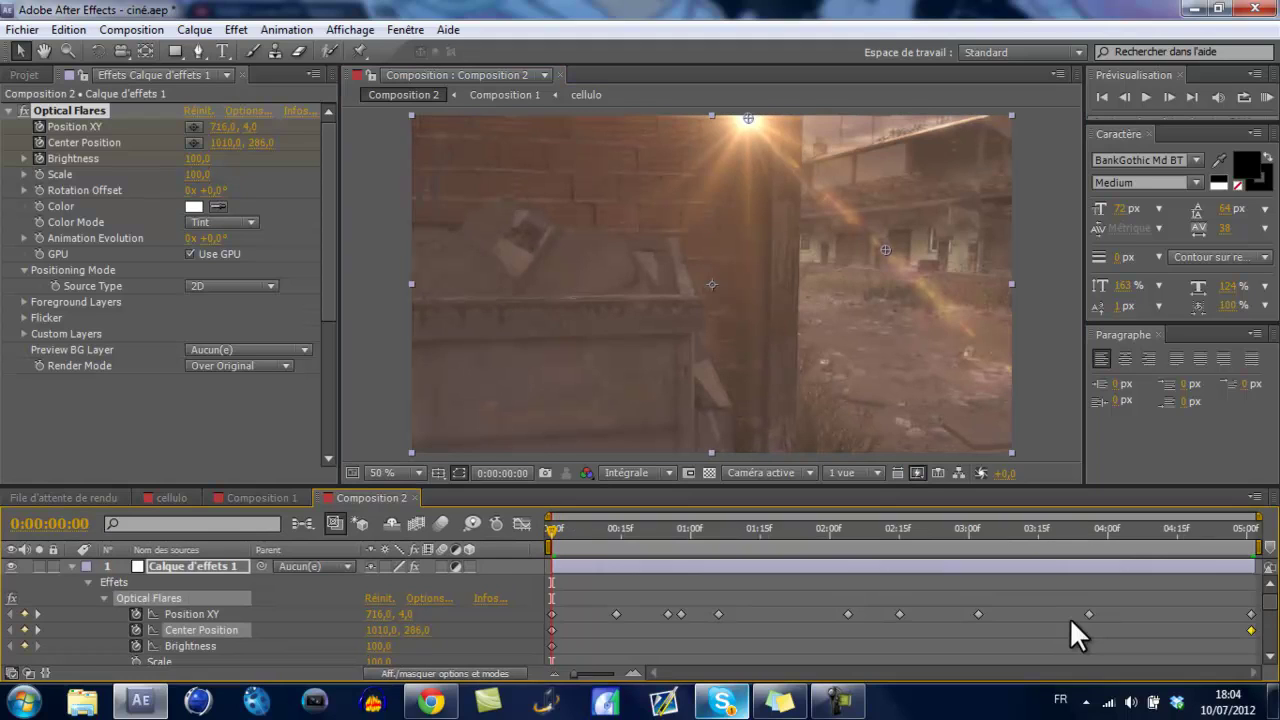
Step: Duplicate the Composition 1 layer and place the copy above Calque d'effets 1
{"action": "key", "text": "u"}
{"action": "left_click", "coordinate": [1077, 636]}
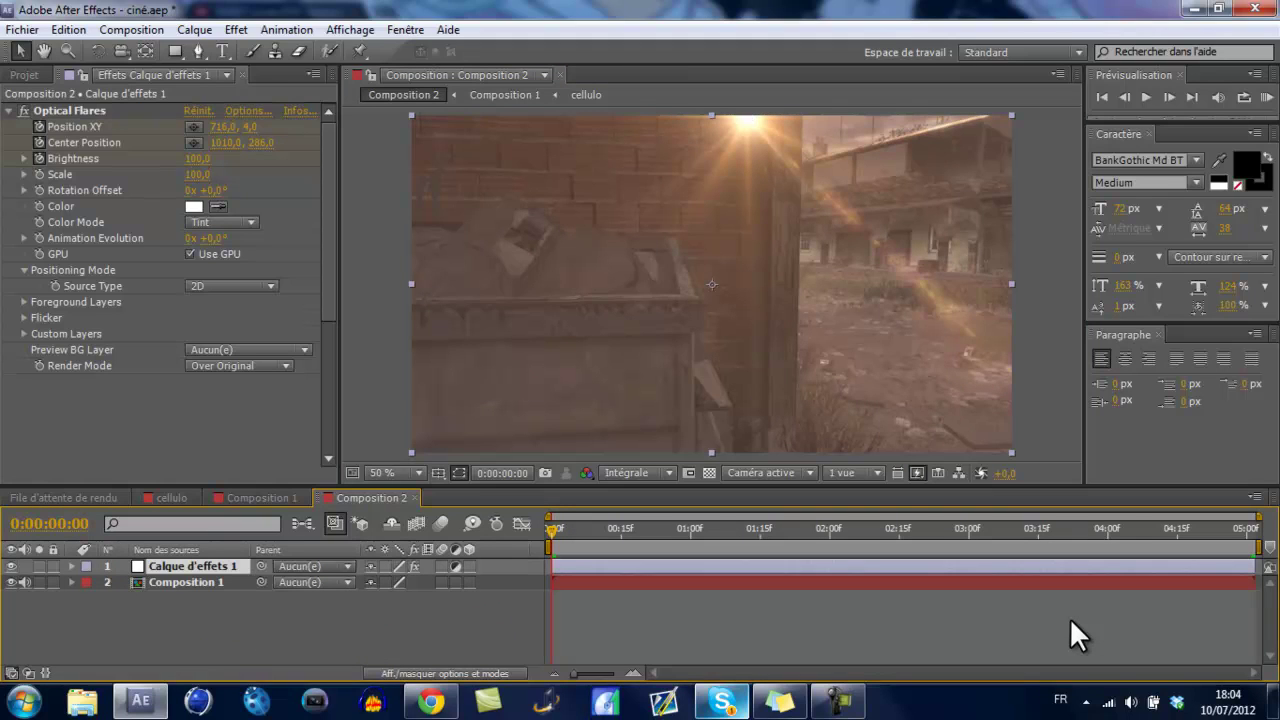
{"action": "key", "text": "ctrl+Down"}
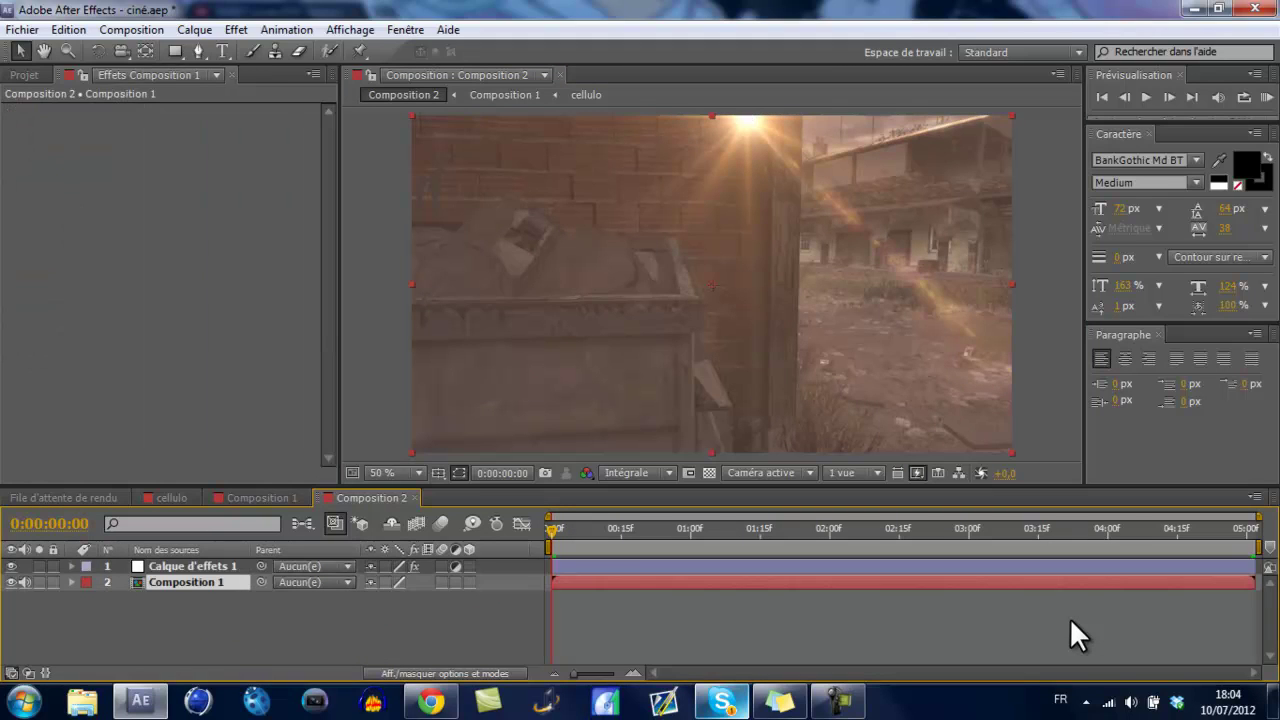
{"action": "key", "text": "ctrl+d"}
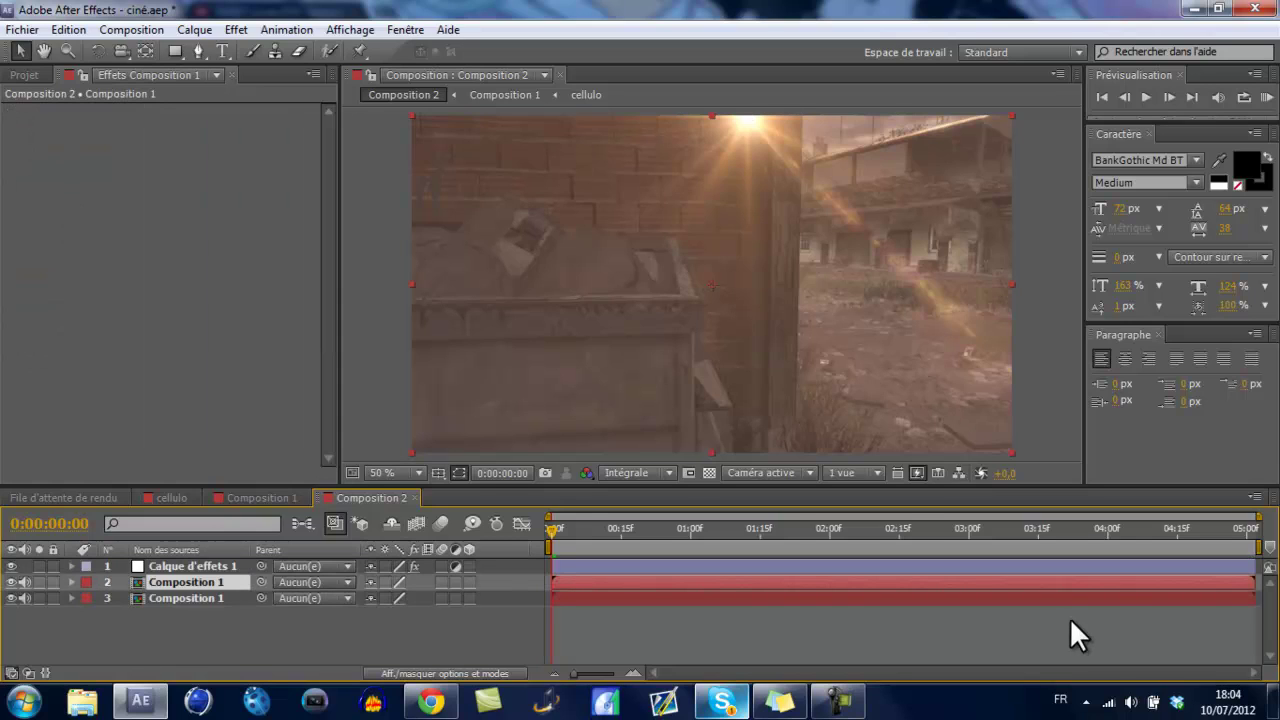
{"action": "key", "text": "ctrl+bracketright"}
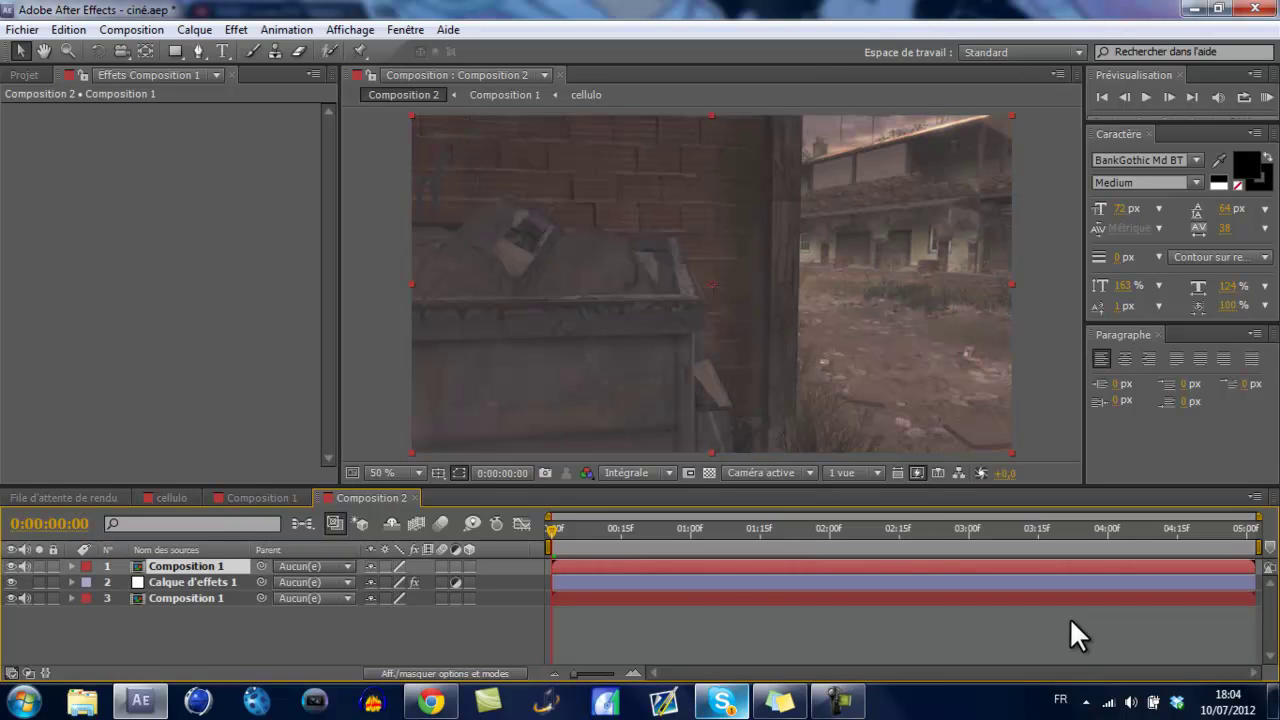
{"action": "key", "text": "g"}
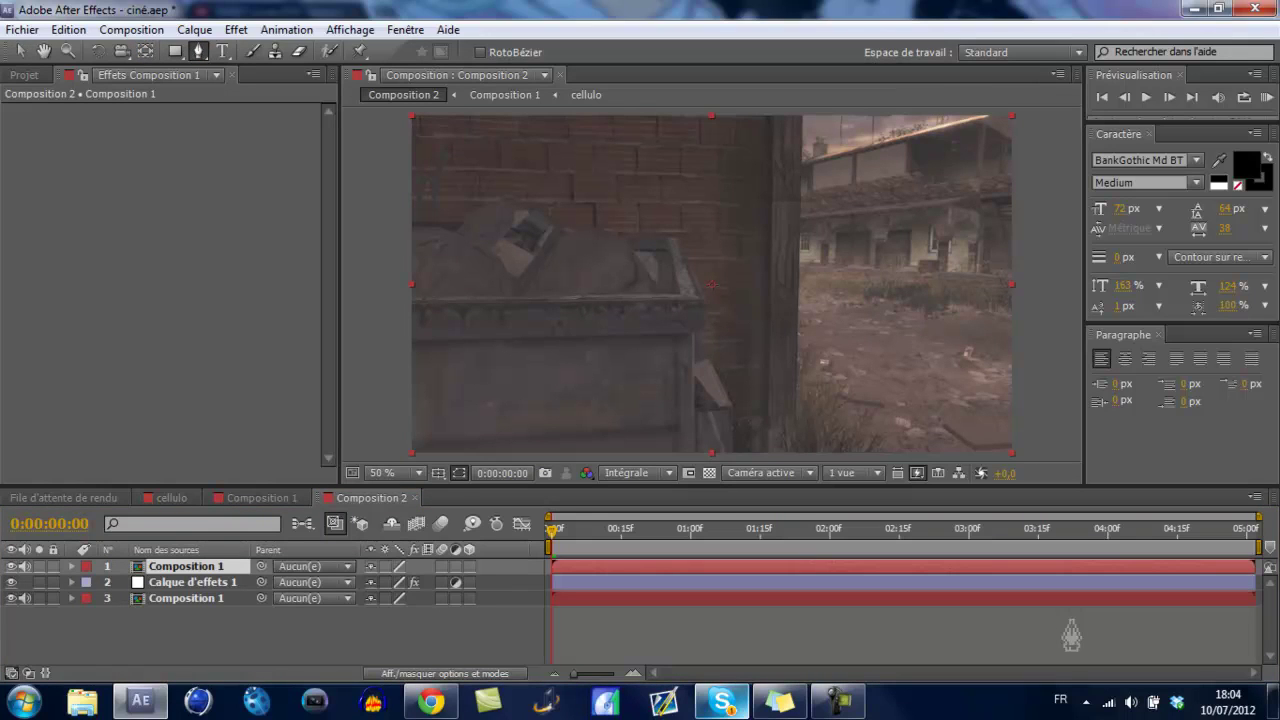
Step: Draw a closed four-point mask around the brick wall on the left
{"action": "left_click", "coordinate": [802, 116]}
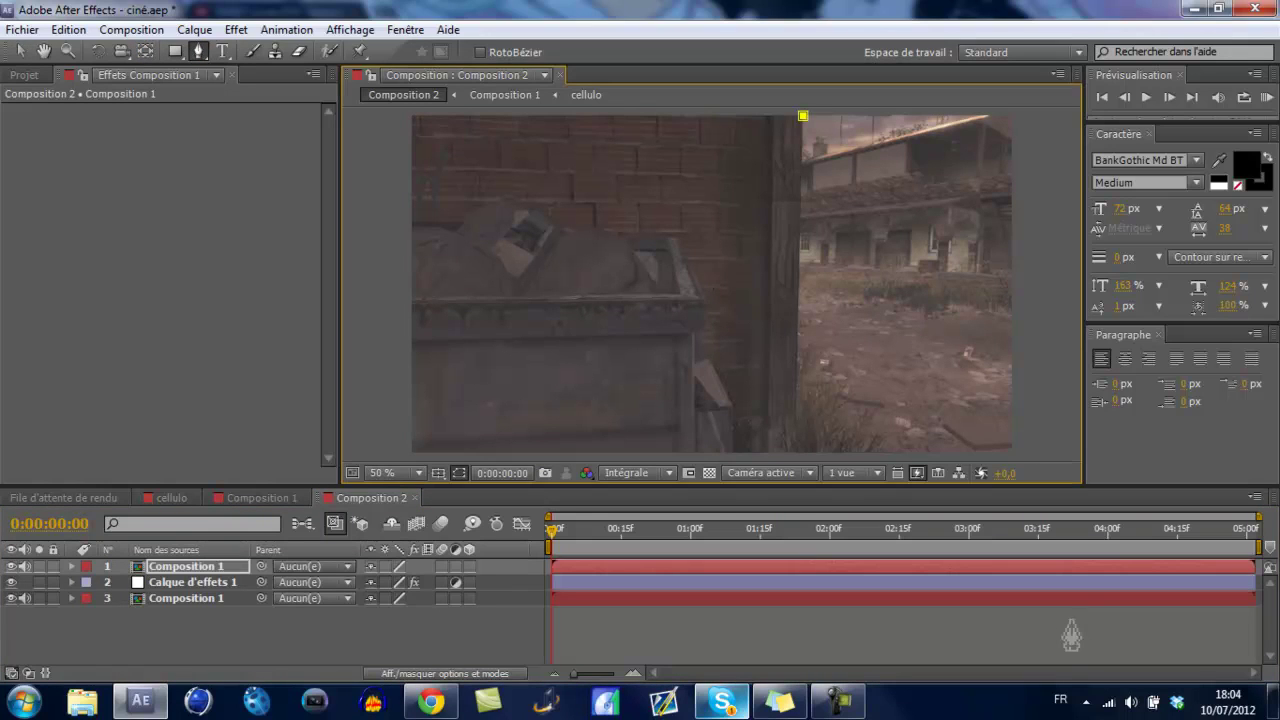
{"action": "left_click", "coordinate": [797, 446]}
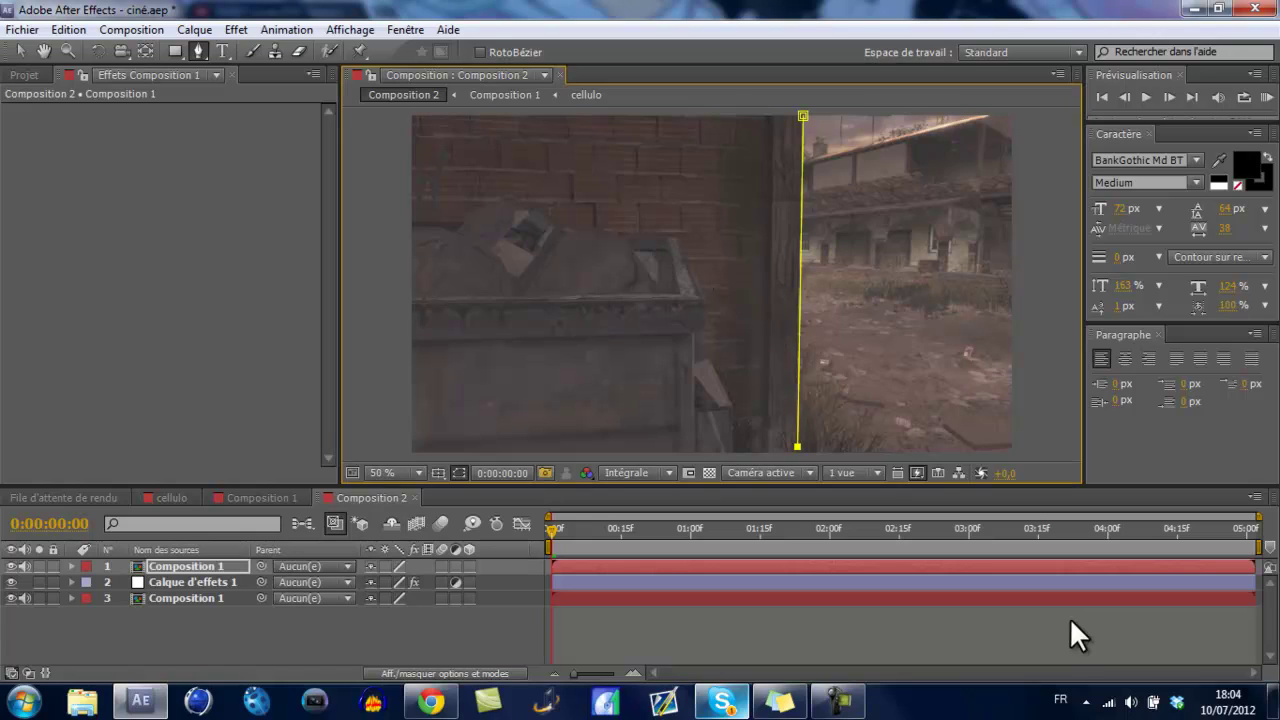
{"action": "left_click", "coordinate": [415, 443]}
{"action": "left_click", "coordinate": [418, 124]}
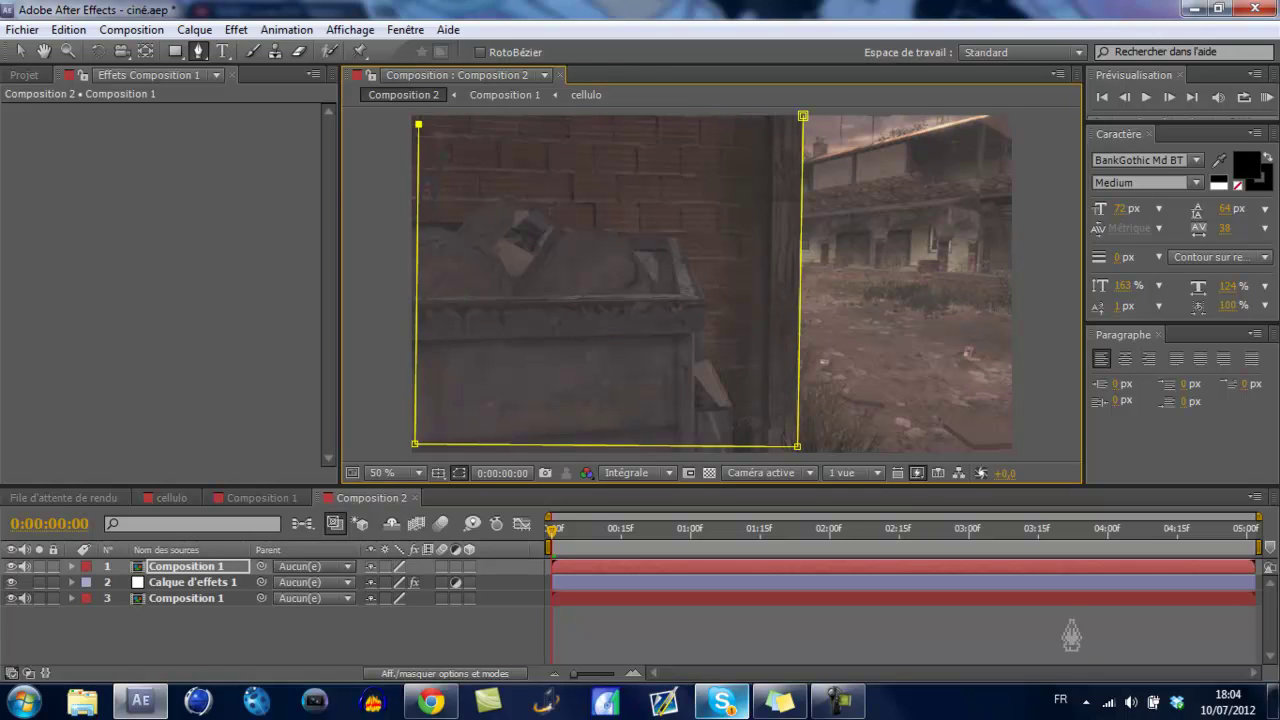
{"action": "left_click", "coordinate": [802, 116]}
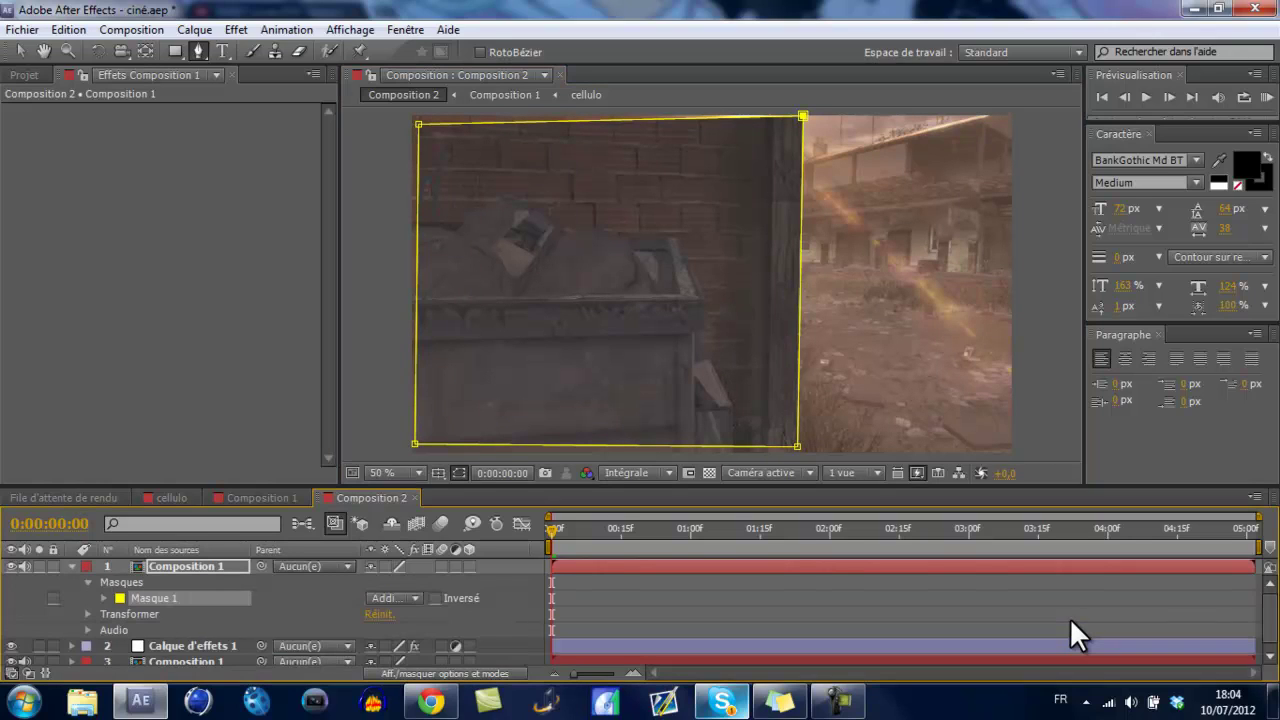
Step: Keyframe the mask's path and feather, then preview up to frame 11
{"action": "key", "text": "m"}
{"action": "key", "text": "m"}
{"action": "key", "text": "alt+shift+m"}
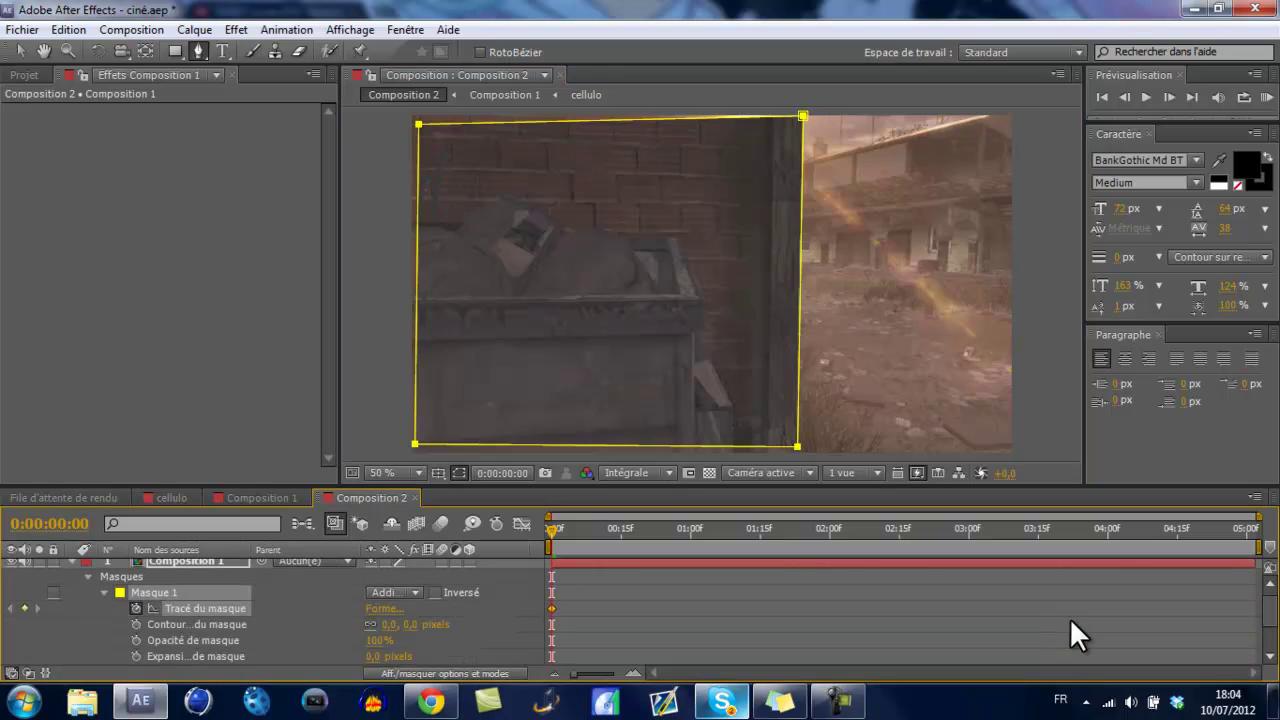
{"action": "key", "text": "alt+shift+f"}
{"action": "key", "text": "space"}
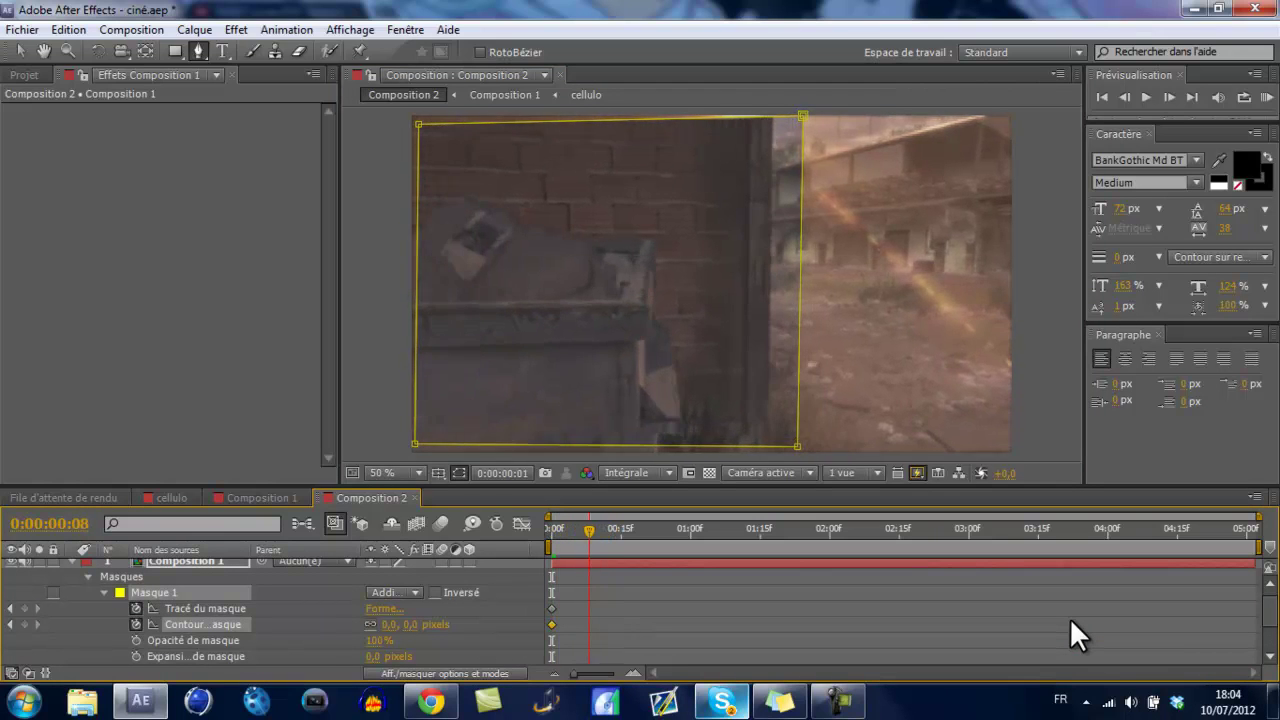
{"action": "key", "text": "space"}
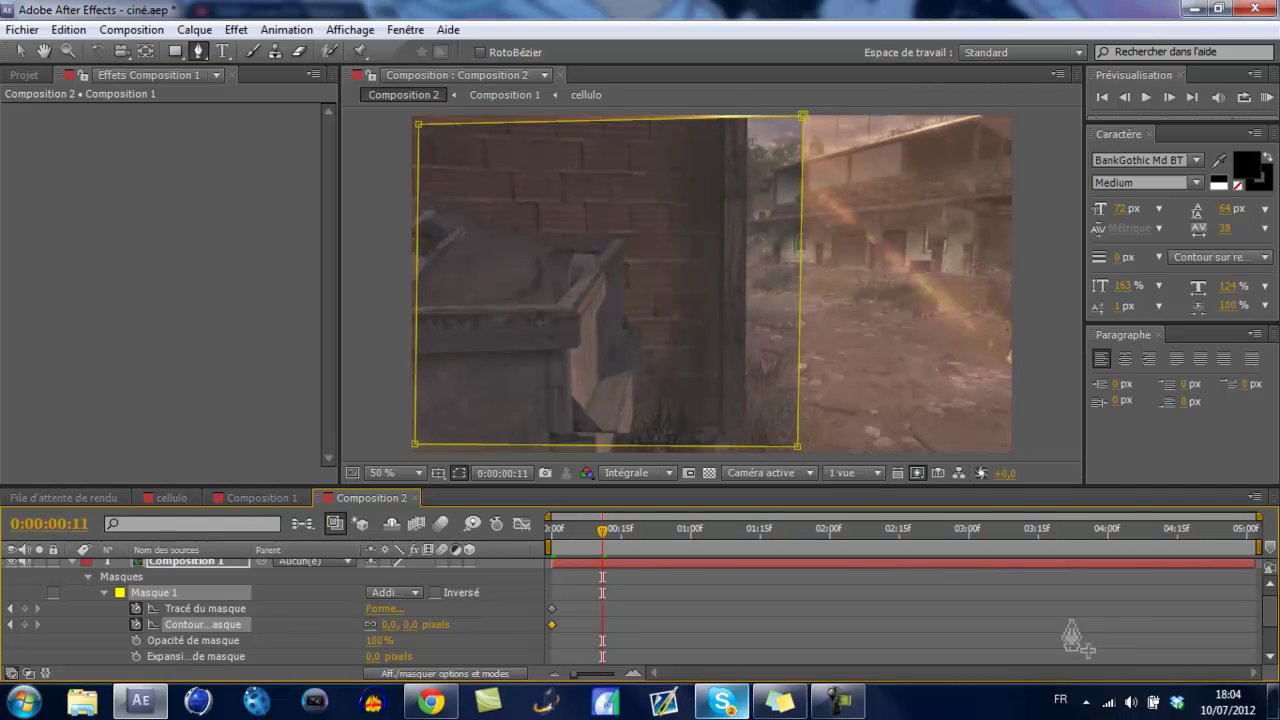
Step: Adjust the mask vertices to fit the wall across frames 5 through 19
{"action": "key", "text": "v"}
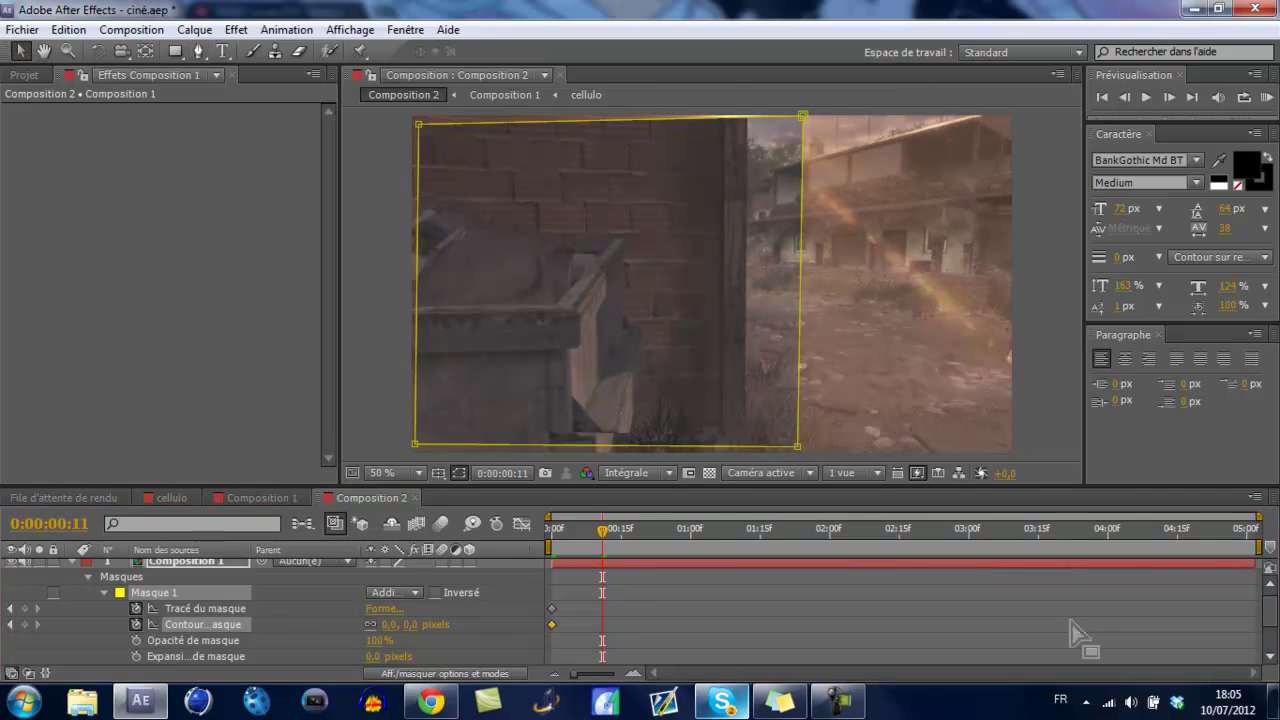
{"action": "key", "text": "shift+Left"}
{"action": "key", "text": "shift+Left"}
{"action": "key", "text": "shift+Left"}
{"action": "key", "text": "shift+Left"}
{"action": "key", "text": "shift+Left"}
{"action": "key", "text": "shift+Left"}
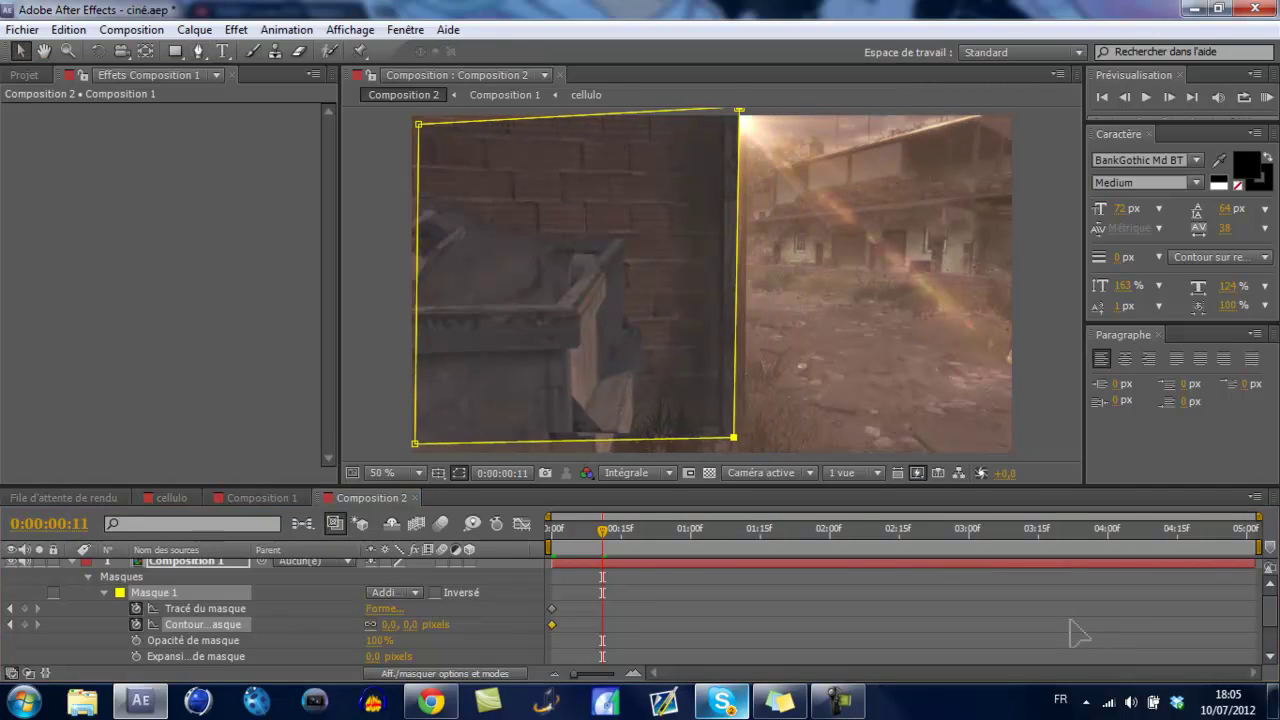
{"action": "key", "text": "Up"}
{"action": "key", "text": "Up"}
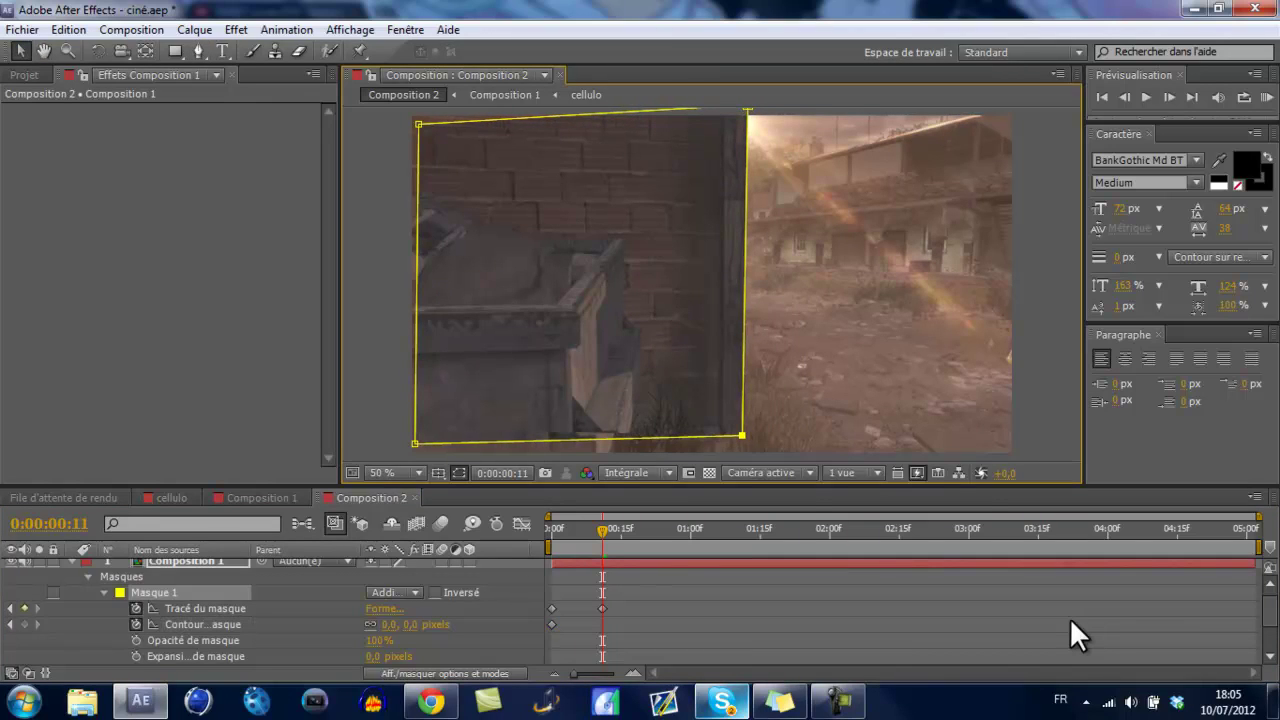
{"action": "key", "text": "Page_Up"}
{"action": "key", "text": "Page_Up"}
{"action": "key", "text": "Page_Up"}
{"action": "key", "text": "Page_Up"}
{"action": "key", "text": "Page_Up"}
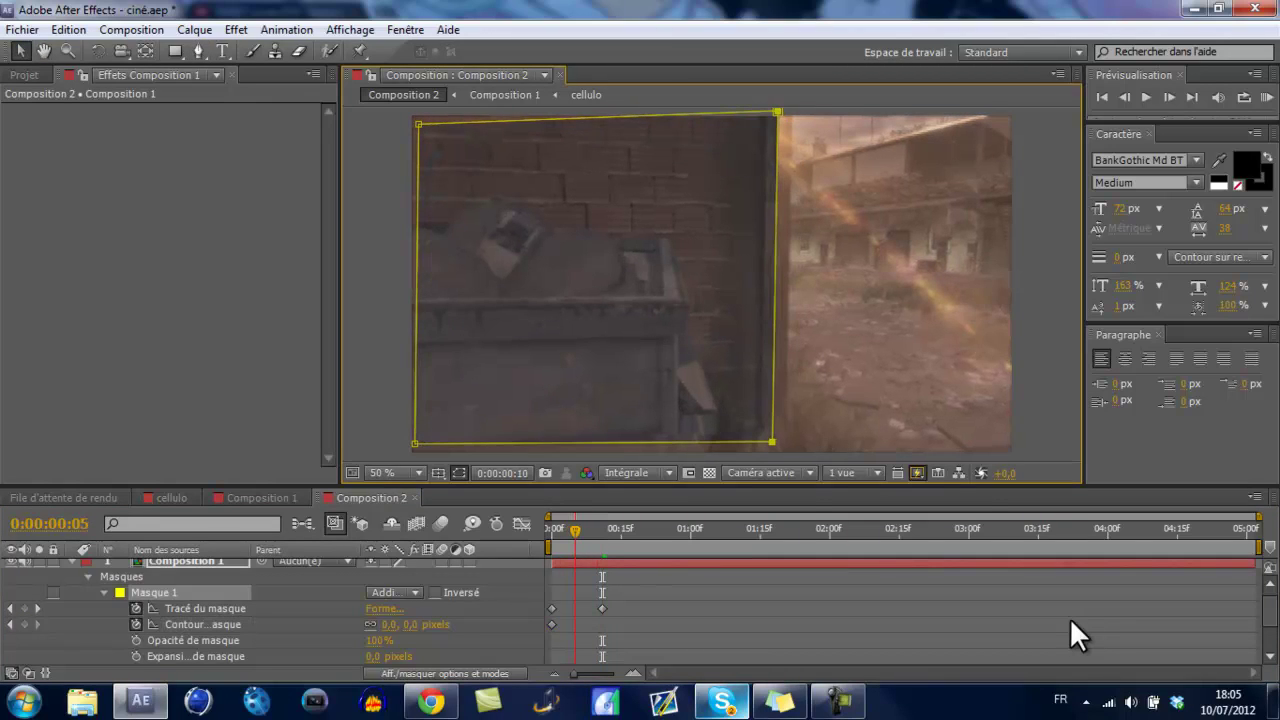
{"action": "key", "text": "Right"}
{"action": "key", "text": "Right"}
{"action": "key", "text": "Right"}
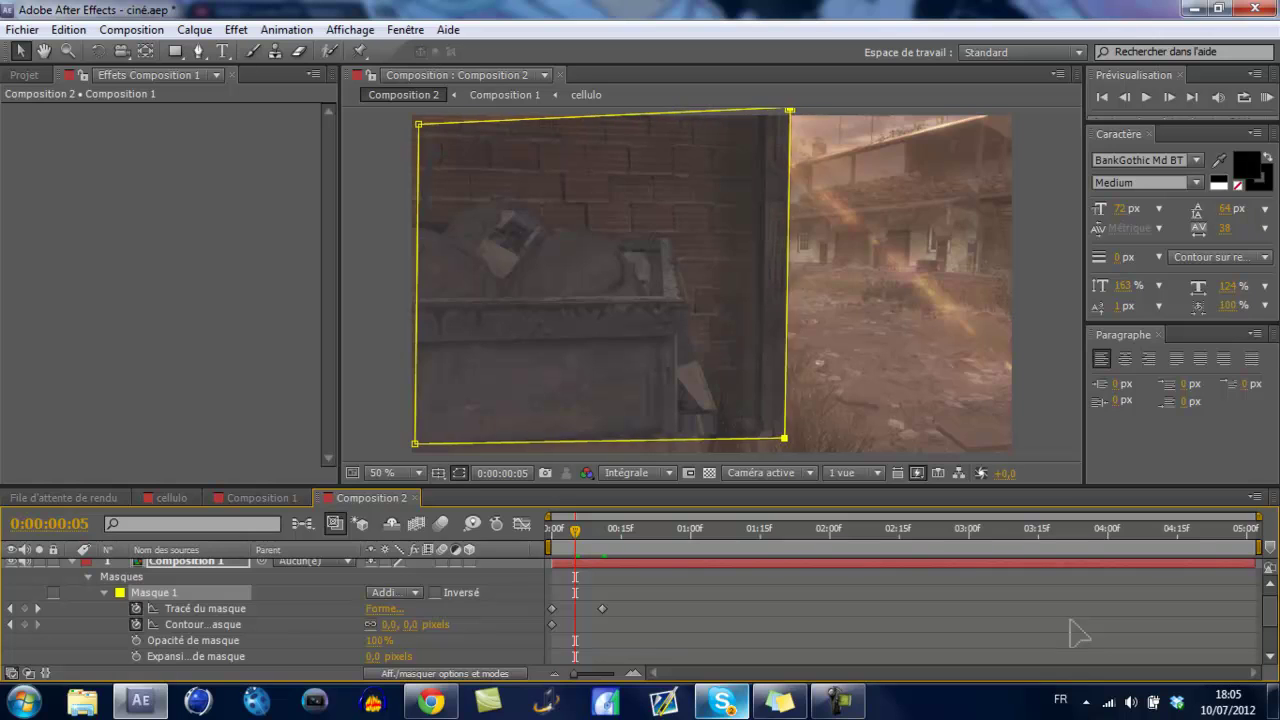
{"action": "key", "text": "Right"}
{"action": "key", "text": "Right"}
{"action": "key", "text": "Right"}
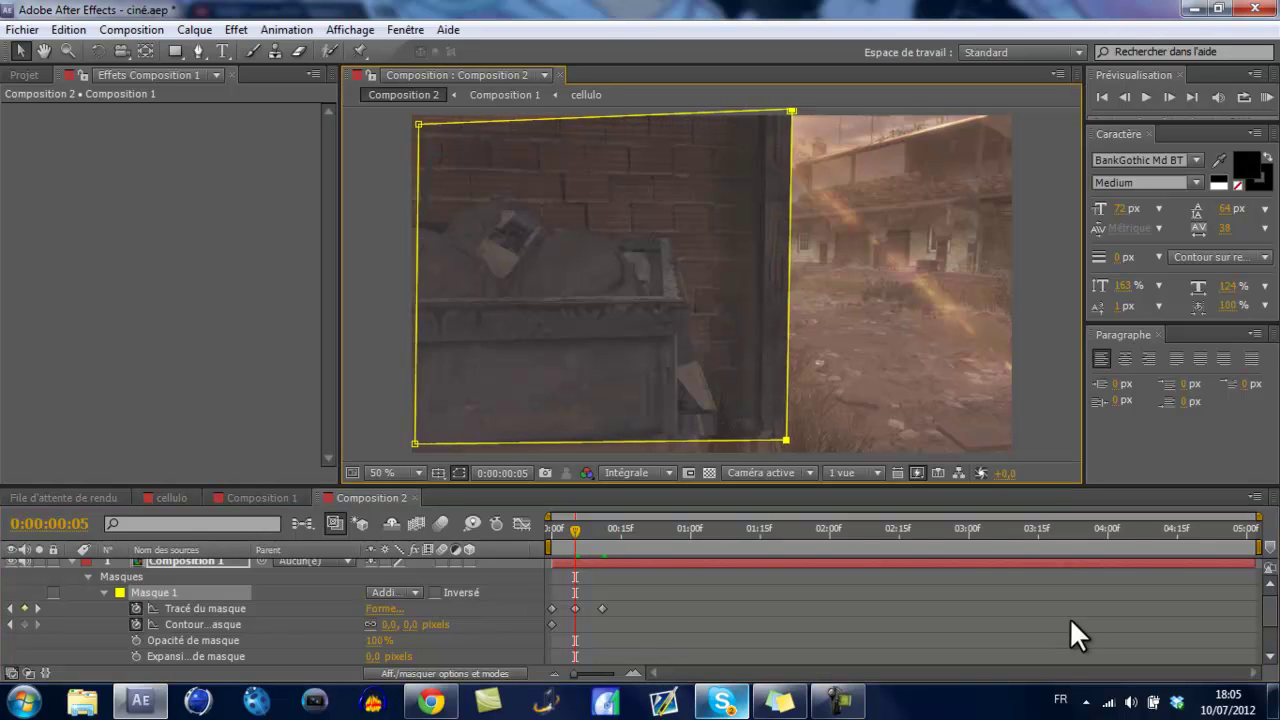
{"action": "key", "text": "Page_Down"}
{"action": "key", "text": "Page_Down"}
{"action": "key", "text": "Page_Down"}
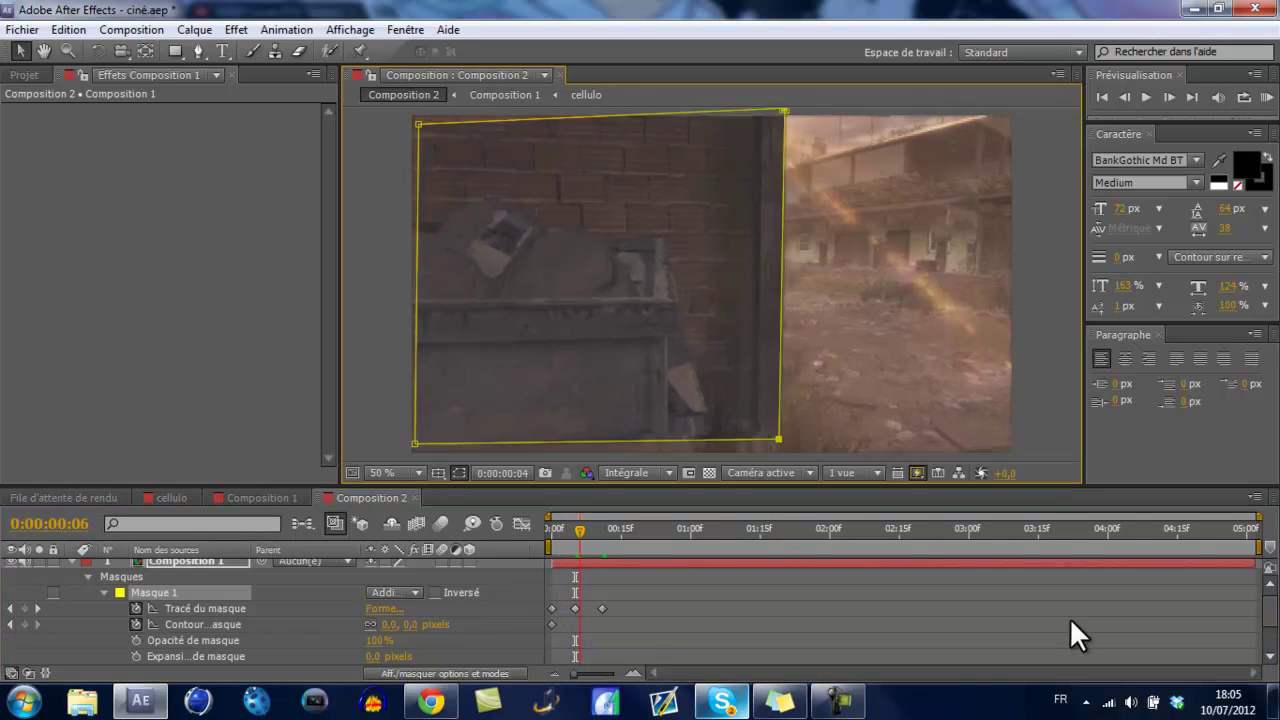
{"action": "key", "text": "Page_Down"}
{"action": "key", "text": "Page_Down"}
{"action": "key", "text": "Page_Down"}
{"action": "key", "text": "Page_Down"}
{"action": "key", "text": "Page_Down"}
{"action": "key", "text": "Page_Down"}
{"action": "key", "text": "Page_Down"}
{"action": "key", "text": "Page_Down"}
{"action": "key", "text": "Page_Down"}
{"action": "key", "text": "Page_Down"}
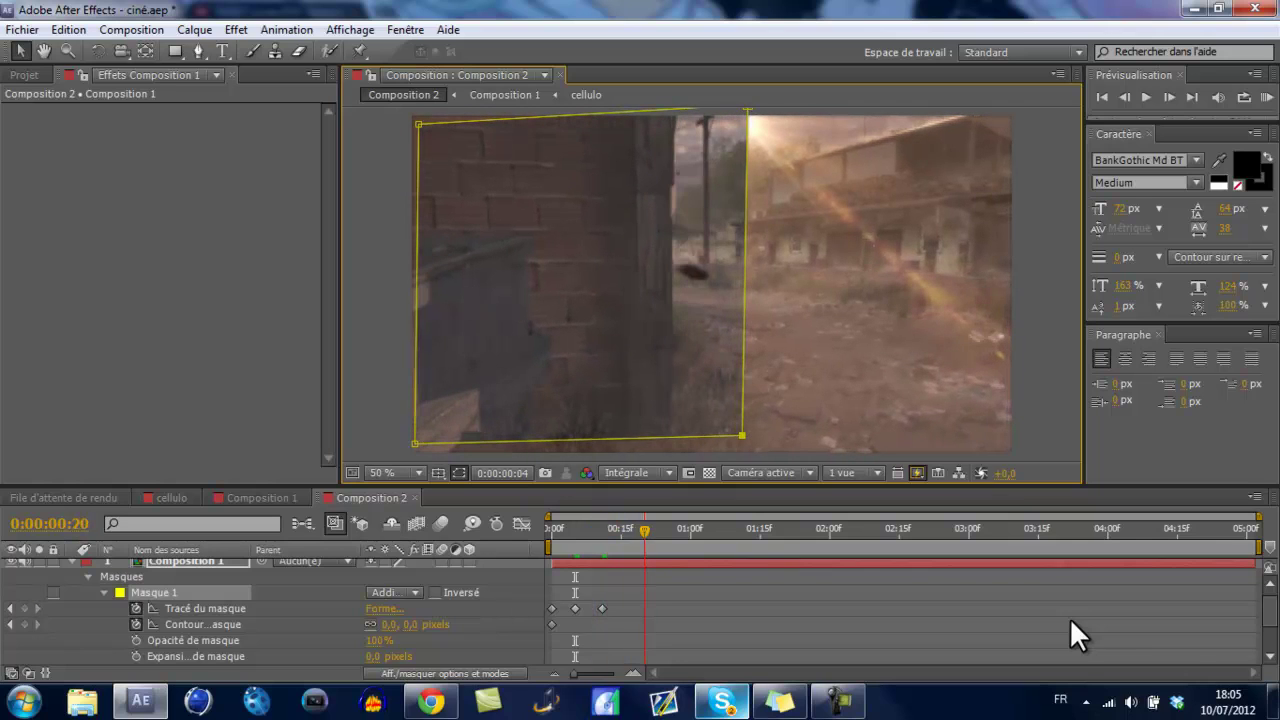
{"action": "key", "text": "Page_Down"}
{"action": "key", "text": "Page_Down"}
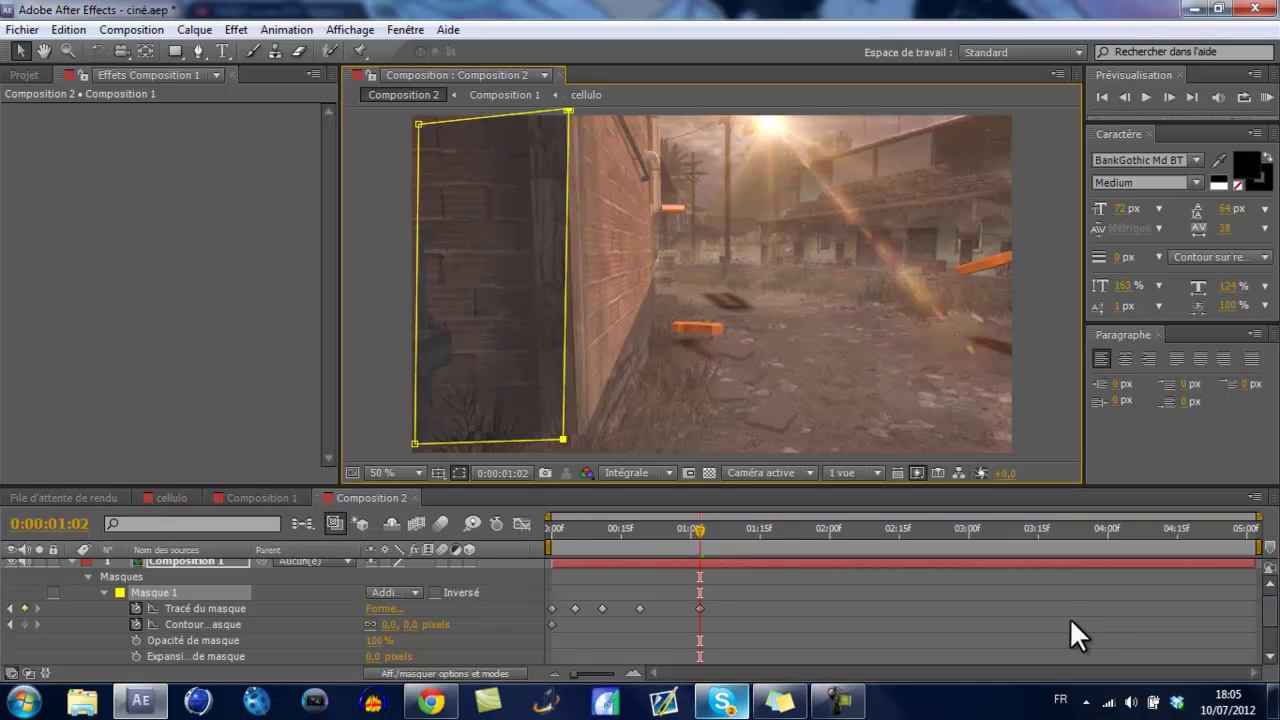
Step: Review the mask motion and split the wall layer at 0:00:01:02
{"action": "key", "text": "Page_Up"}
{"action": "key", "text": "Page_Up"}
{"action": "key", "text": "Page_Up"}
{"action": "key", "text": "space"}
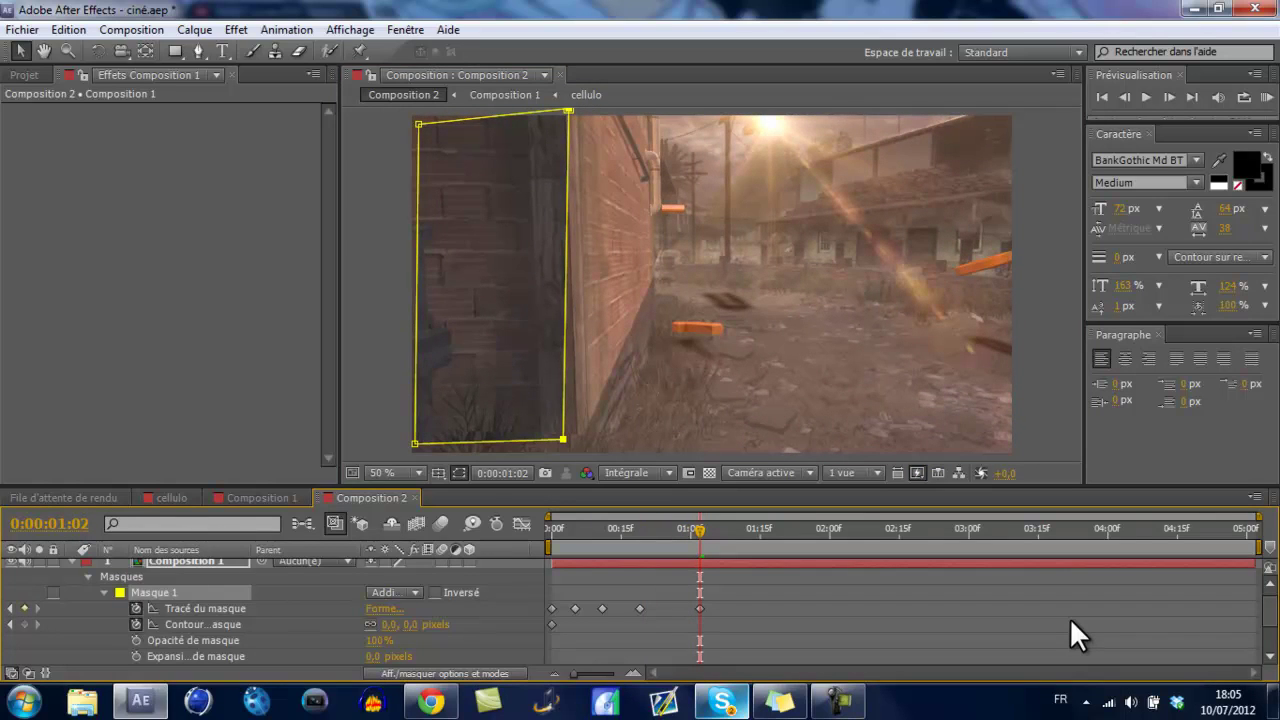
{"action": "key", "text": "alt+e"}
{"action": "key", "text": "Down"}
{"action": "key", "text": "Down"}
{"action": "key", "text": "Down"}
Step: Complete the split, remove the split-off part of the wall layer, and return to frame 19
{"action": "key", "text": "Return"}
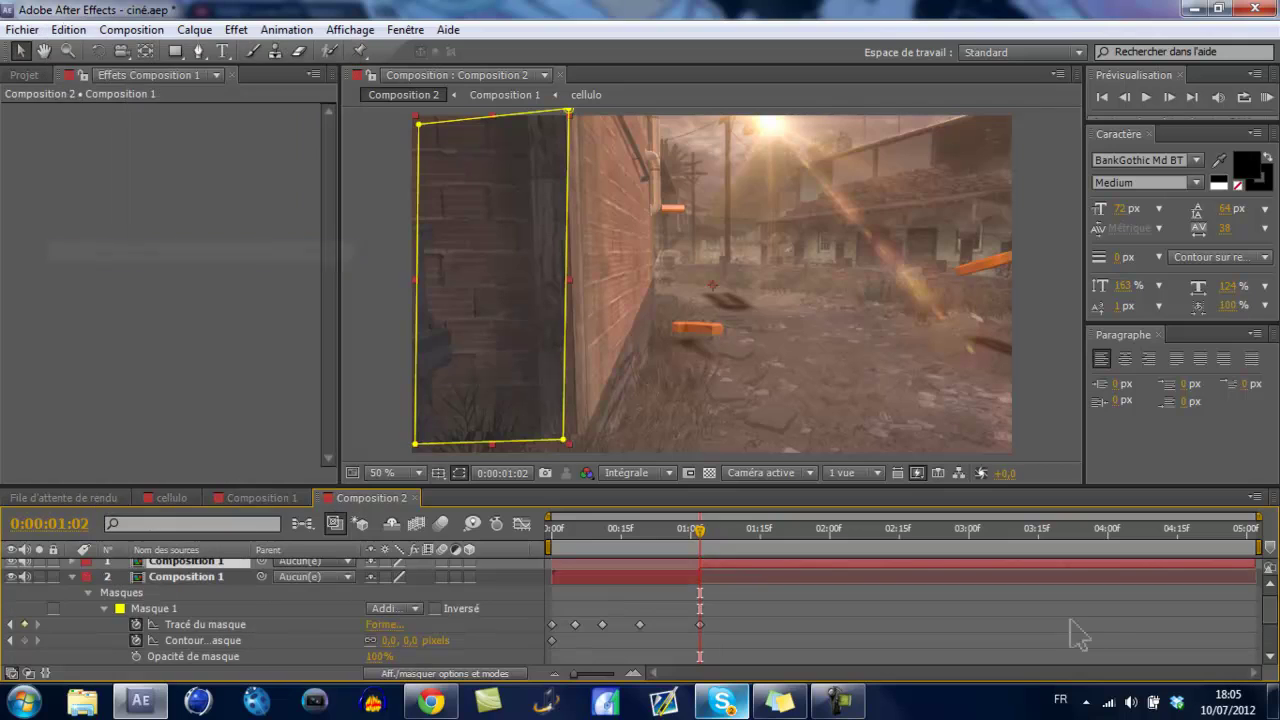
{"action": "key", "text": "ctrl+z"}
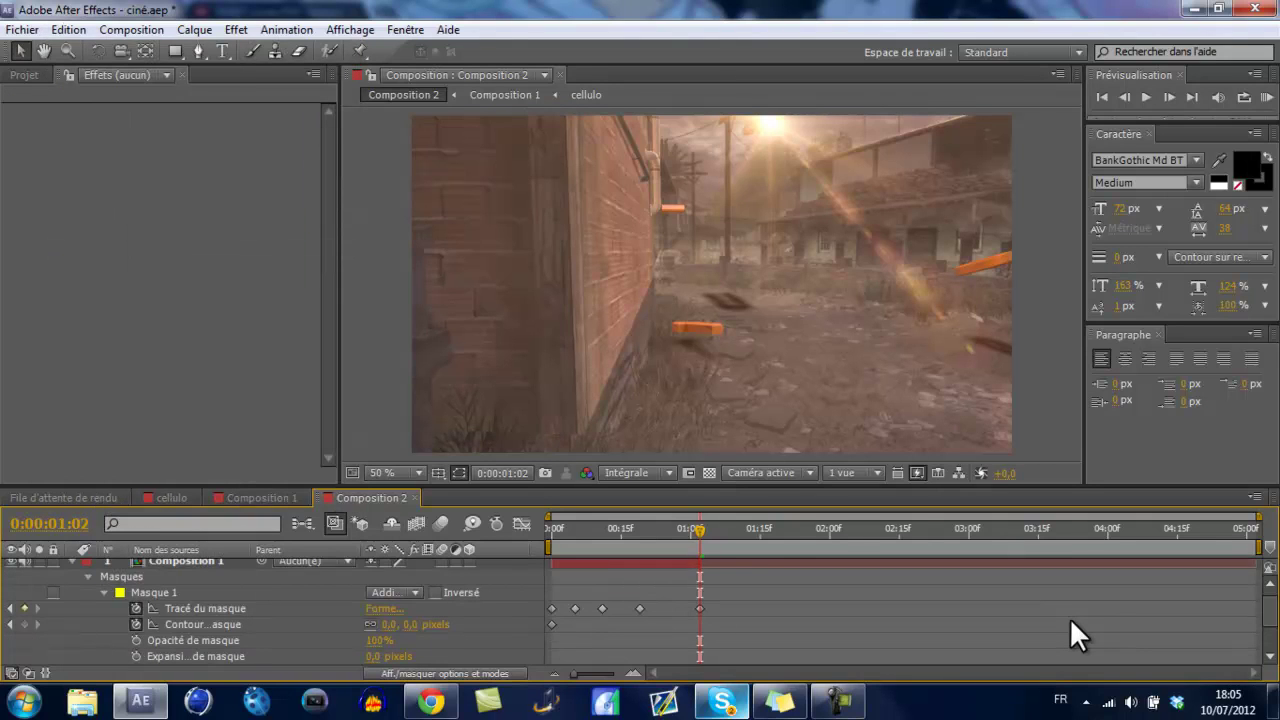
{"action": "key", "text": "ctrl+a"}
{"action": "key", "text": "j"}
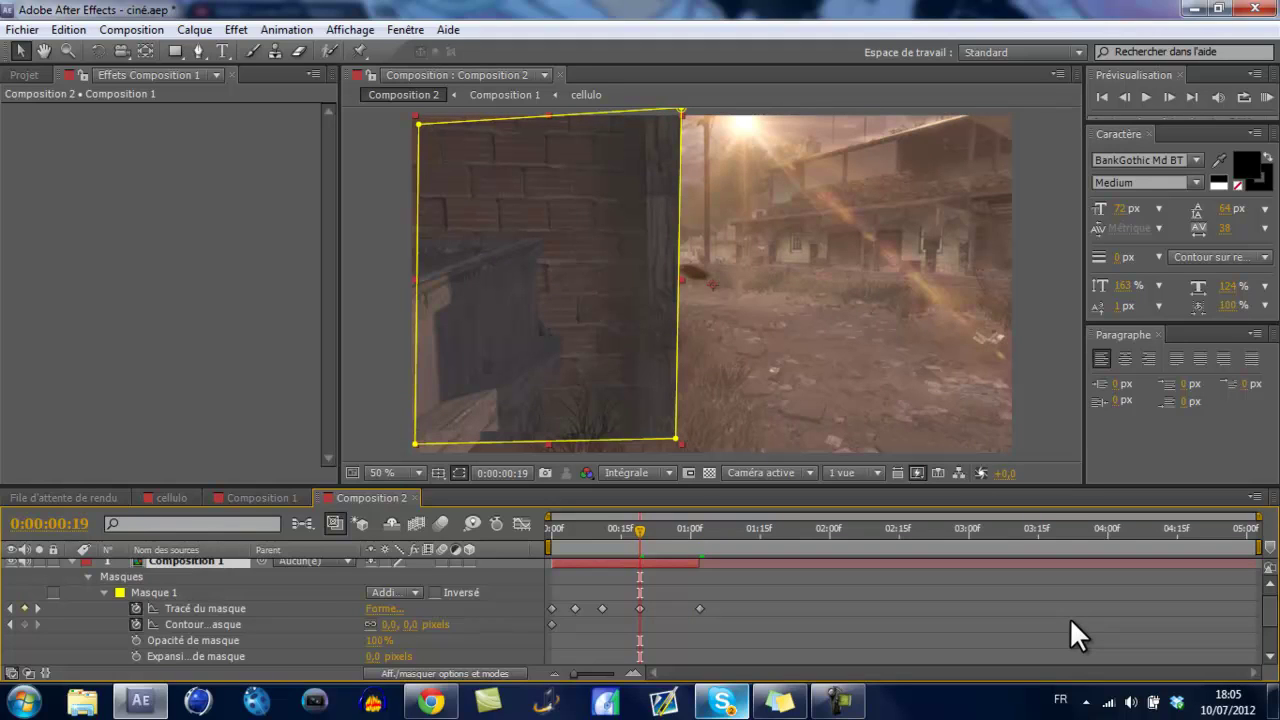
Step: Keyframe the wall's Opacity from 100% at 0:00:00:19 to 0% at 0:00:01:01, then preview
{"action": "key", "text": "t"}
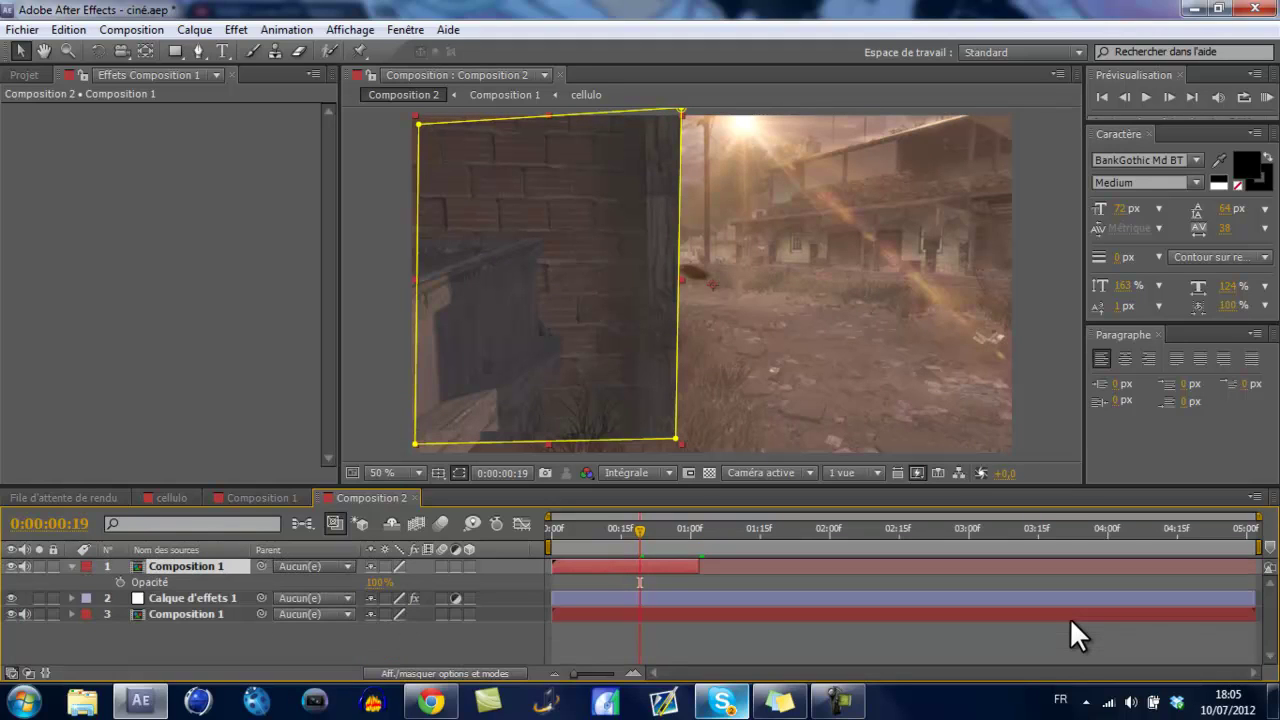
{"action": "key", "text": "alt+shift+t"}
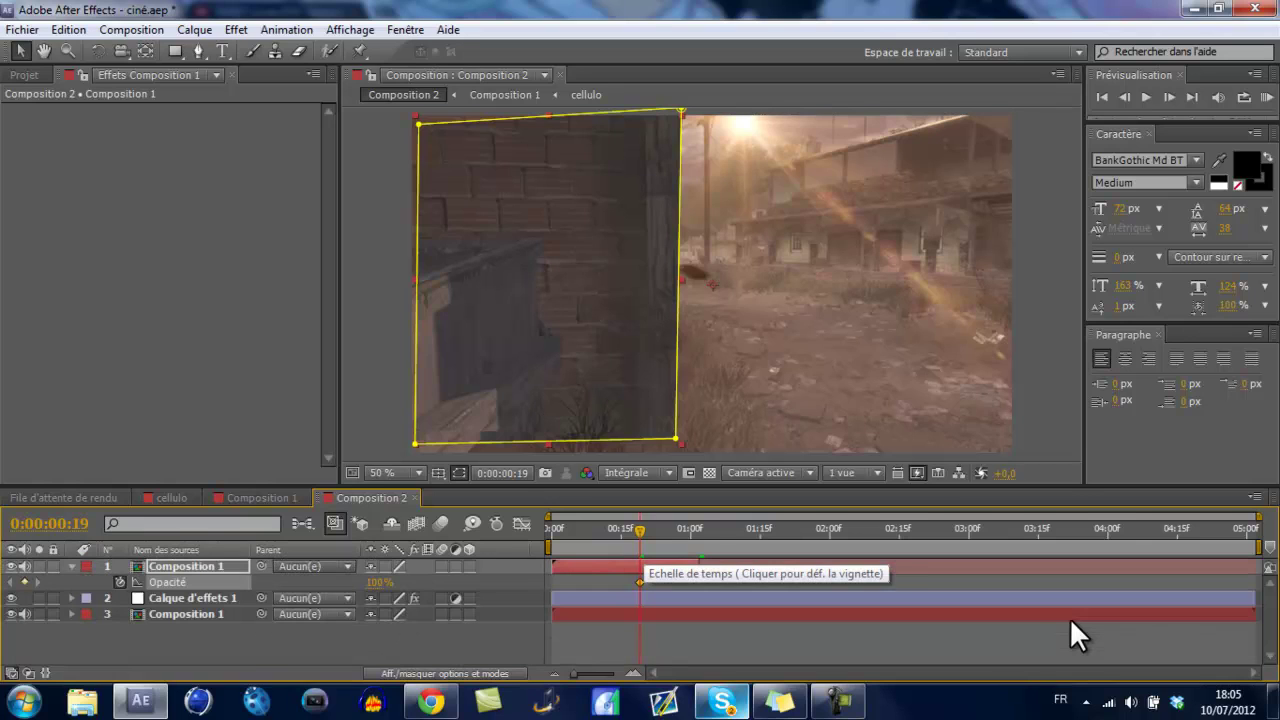
{"action": "type", "text": "o"}
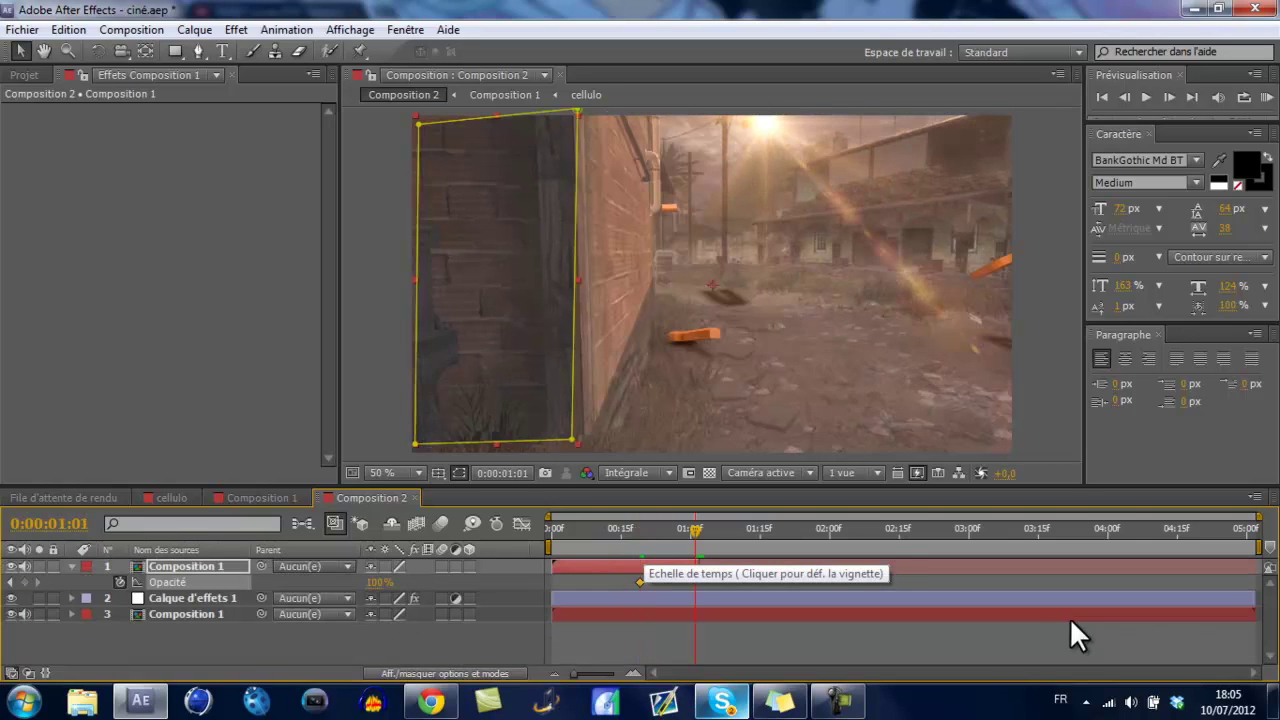
{"action": "type", "text": "0"}
{"action": "key", "text": "Return"}
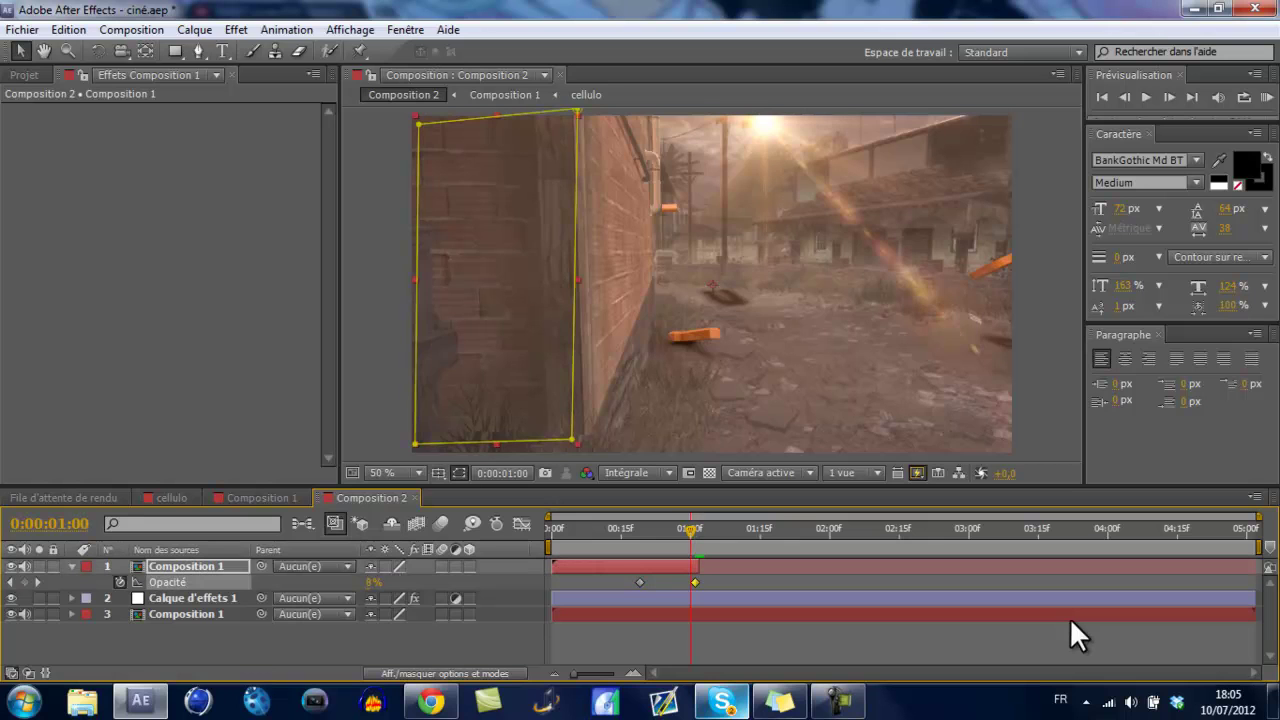
{"action": "key", "text": "j"}
{"action": "key", "text": "space"}
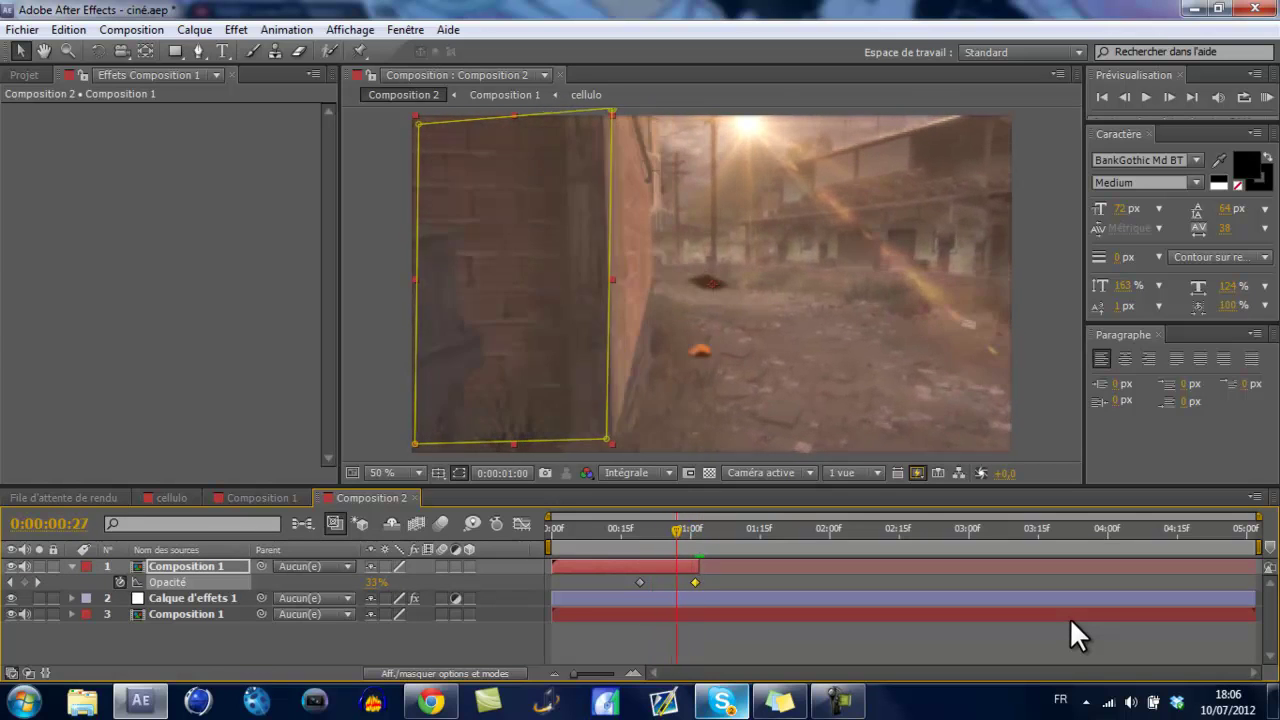
{"action": "key", "text": "j"}
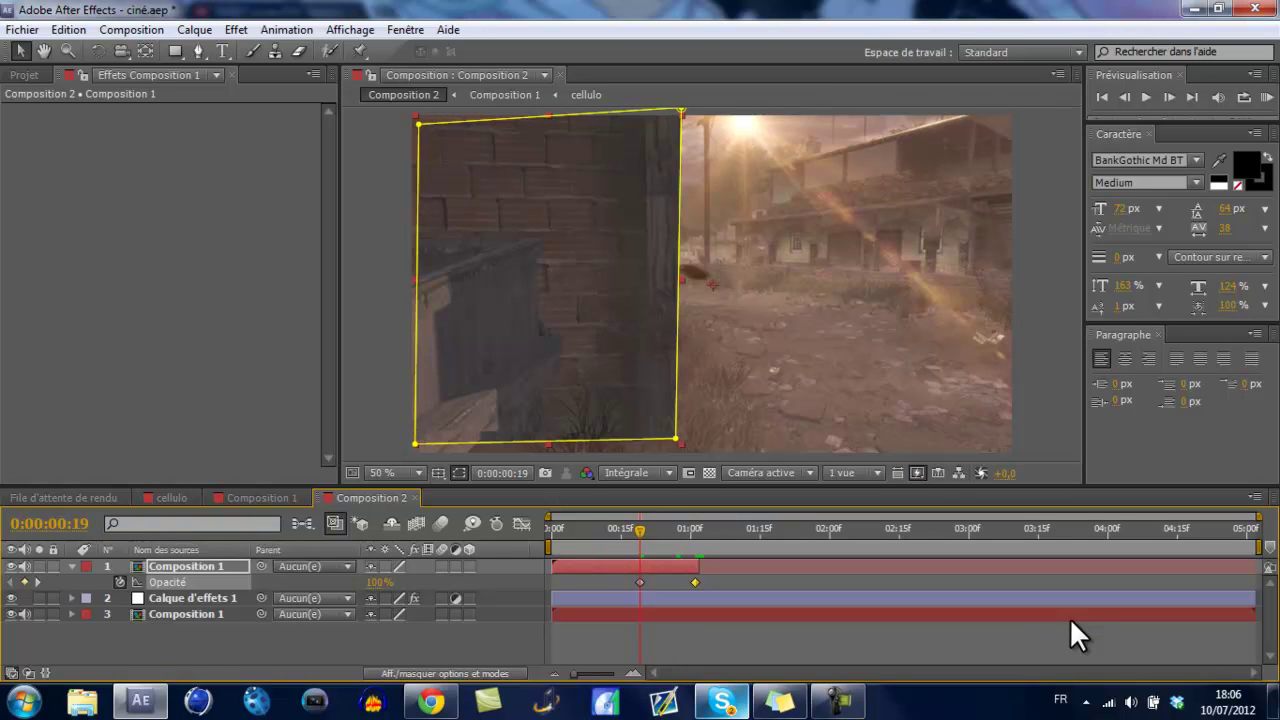
{"action": "key", "text": "space"}
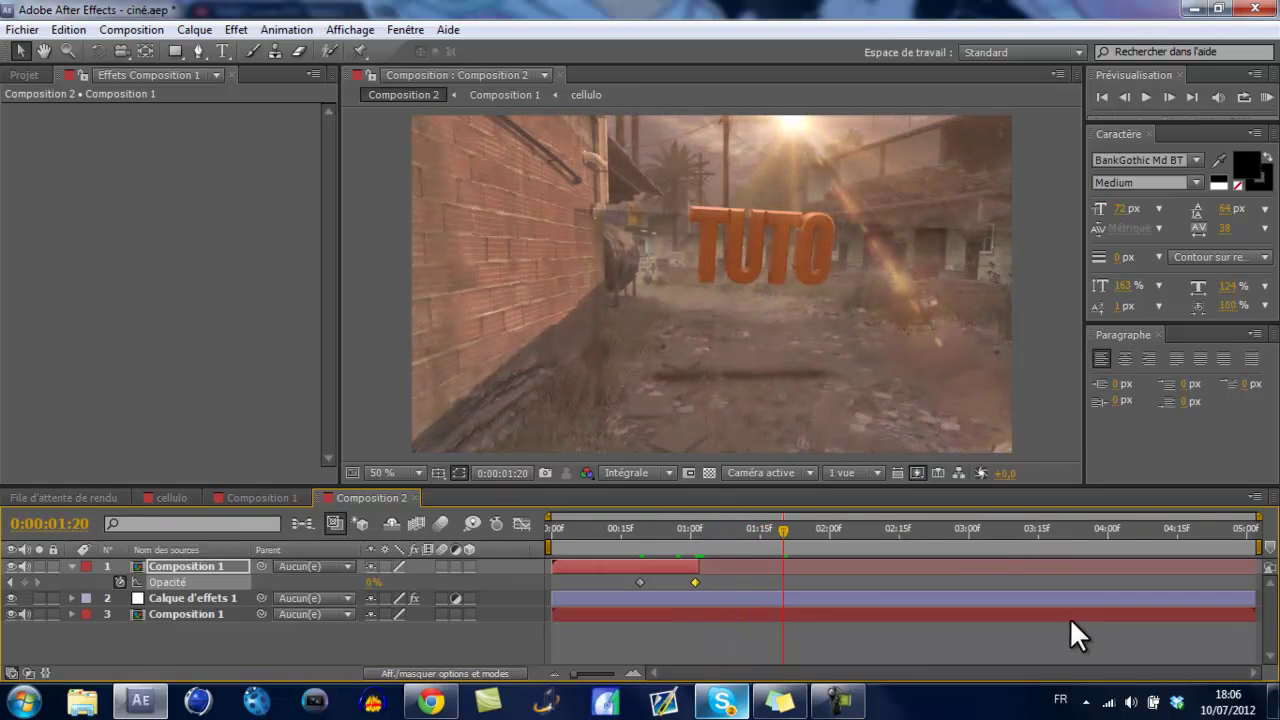
Step: Open Calque d'effets 1's Optical Flares Natural Flares presets, then switch to YouTube
{"action": "key", "text": "ctrl+Down"}
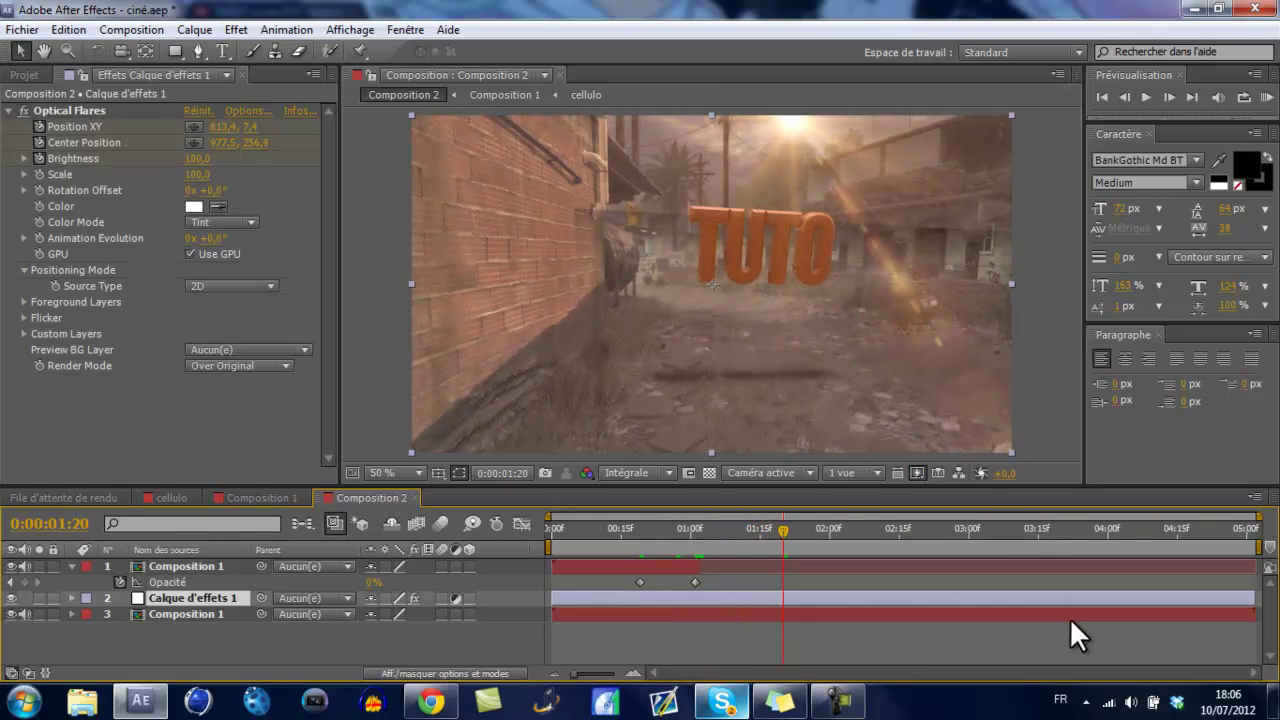
{"action": "left_click", "coordinate": [236, 29]}
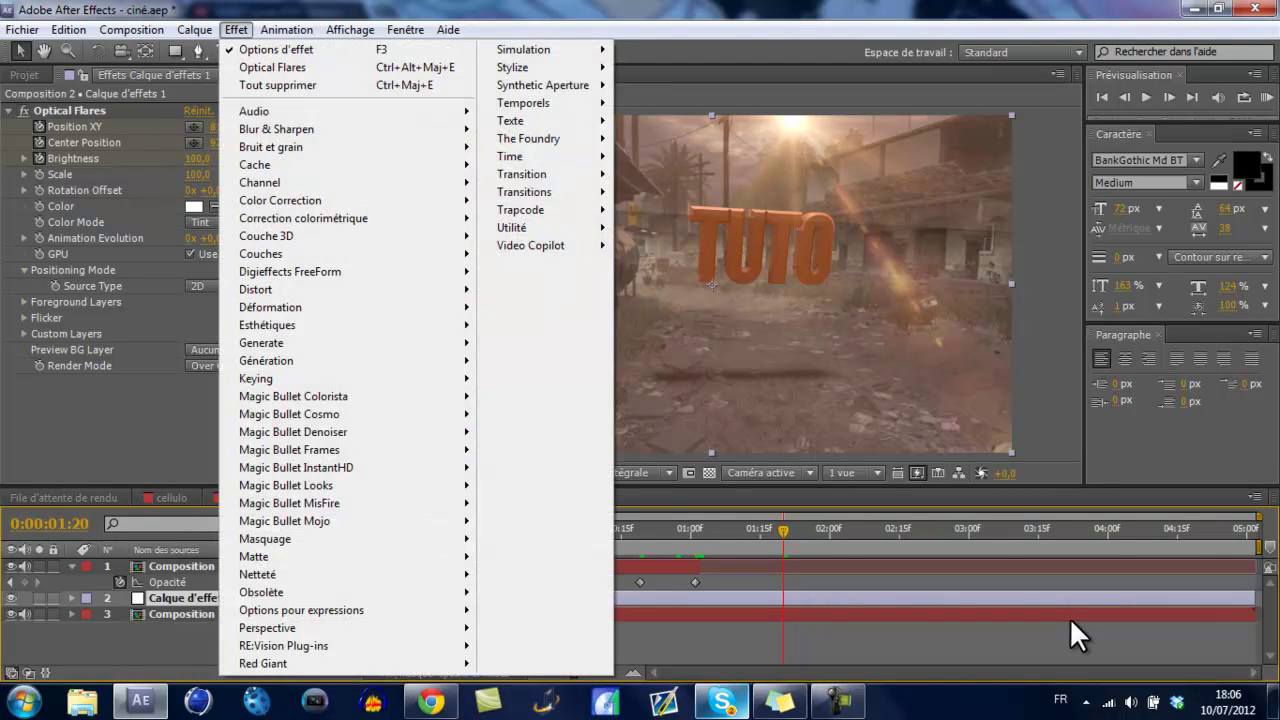
{"action": "key", "text": "Escape"}
{"action": "left_click", "coordinate": [246, 110]}
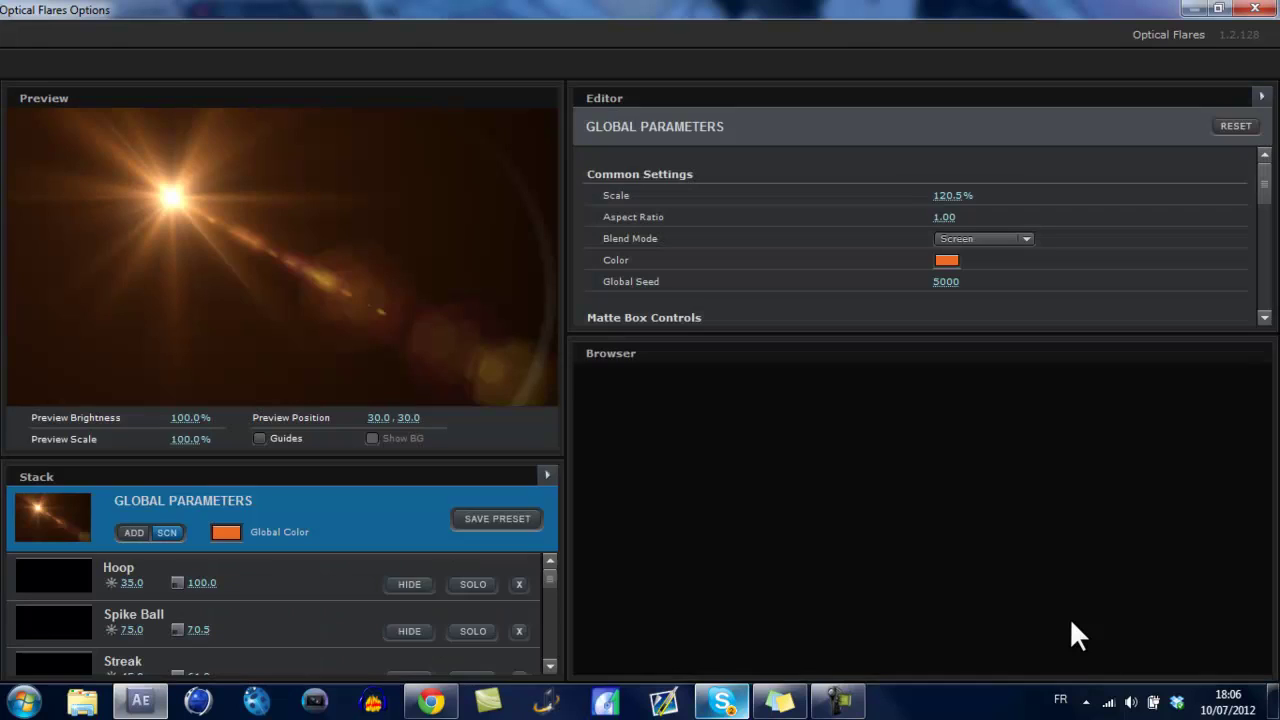
{"action": "left_click", "coordinate": [1103, 381]}
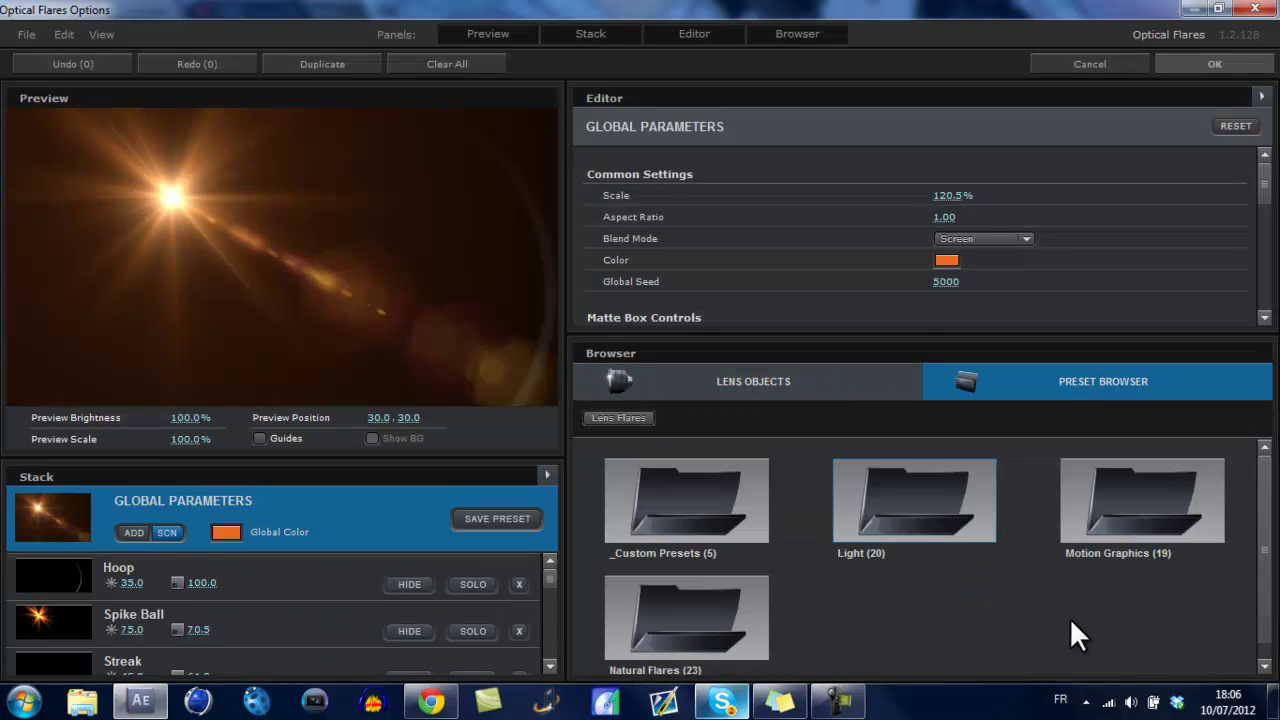
{"action": "double_click", "coordinate": [686, 617]}
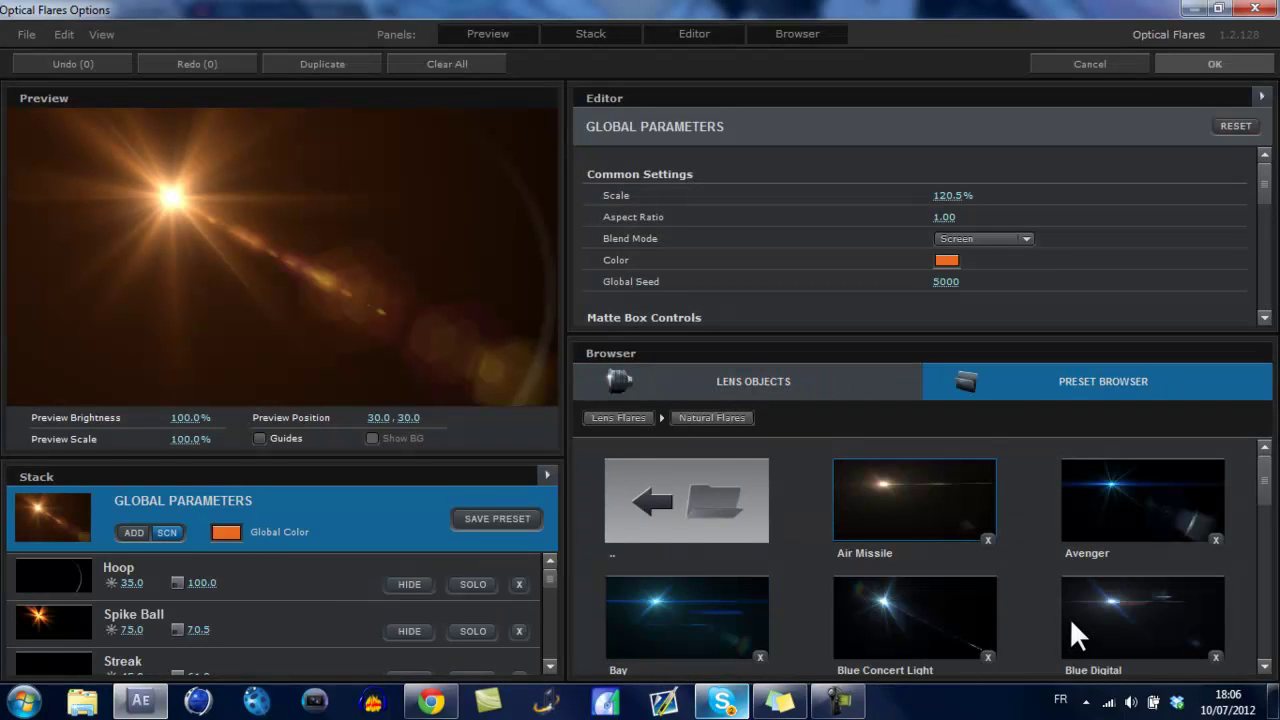
{"action": "key", "text": "alt+Tab"}
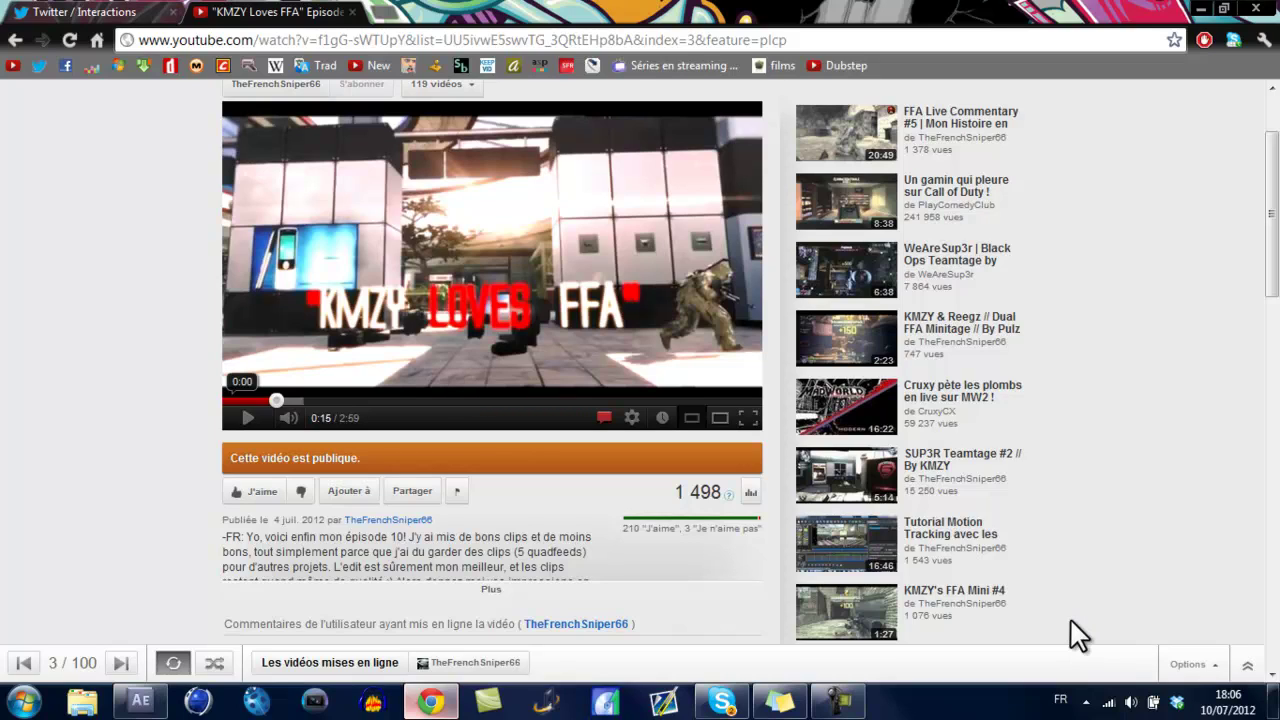
Step: Mute the KMZY Loves FFA video, replay it from 1:05 to 1:12, and return to Optical Flares
{"action": "key", "text": "4"}
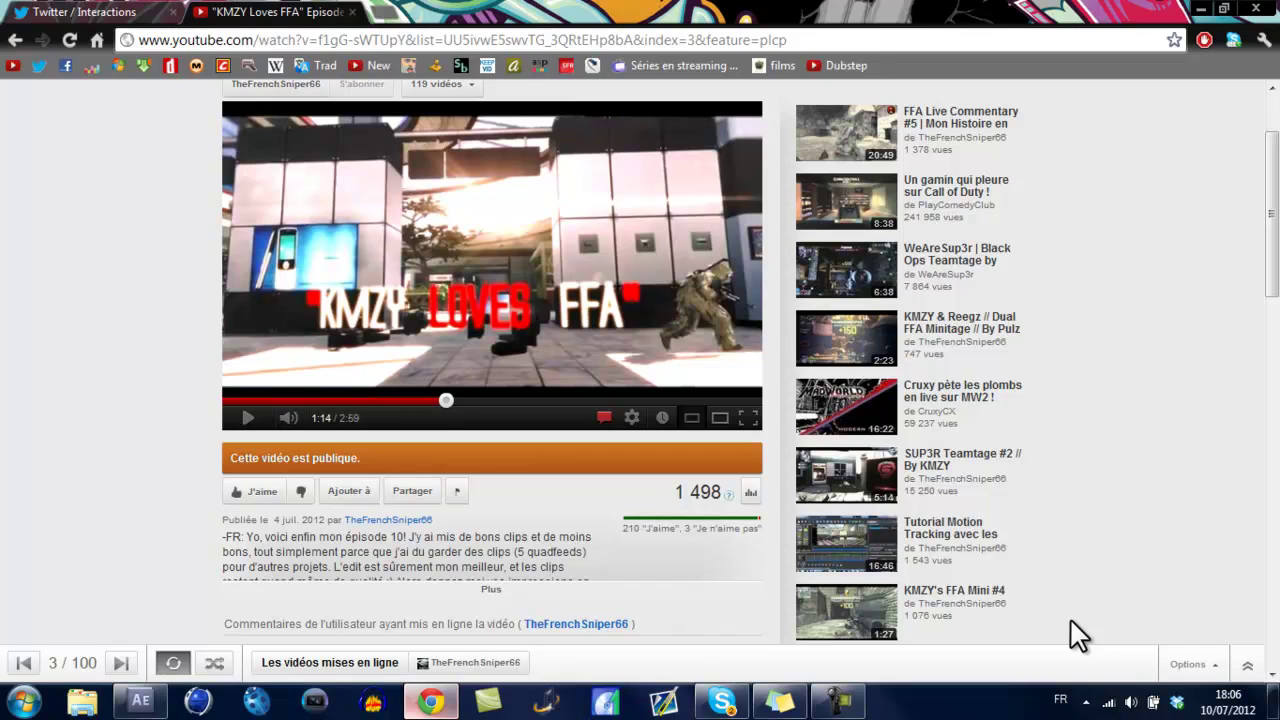
{"action": "key", "text": "space"}
{"action": "key", "text": "Up"}
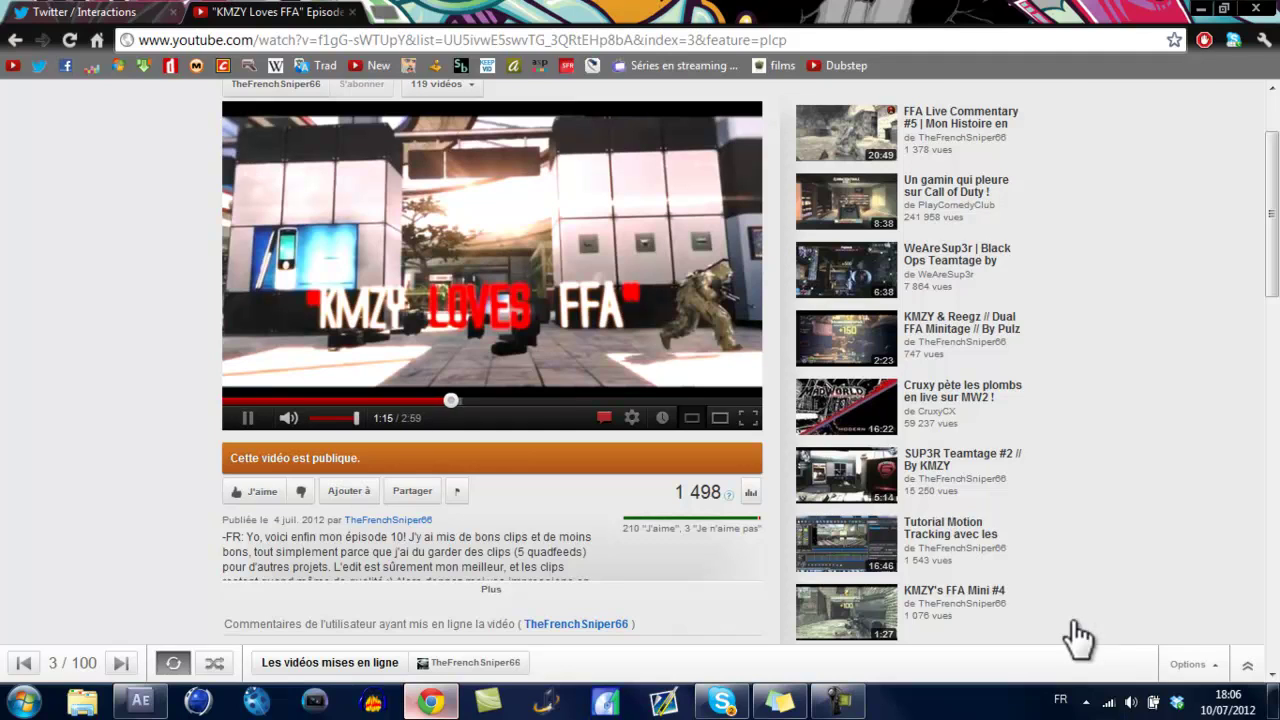
{"action": "key", "text": "m"}
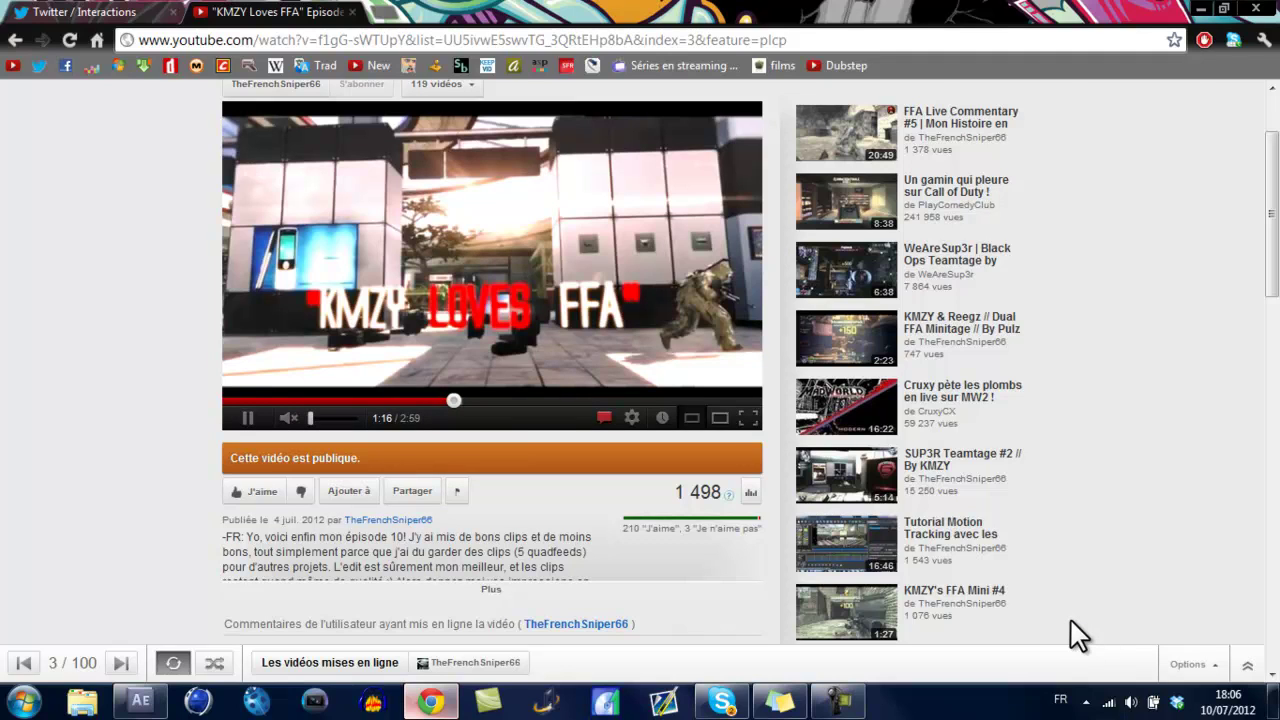
{"action": "key", "text": "space"}
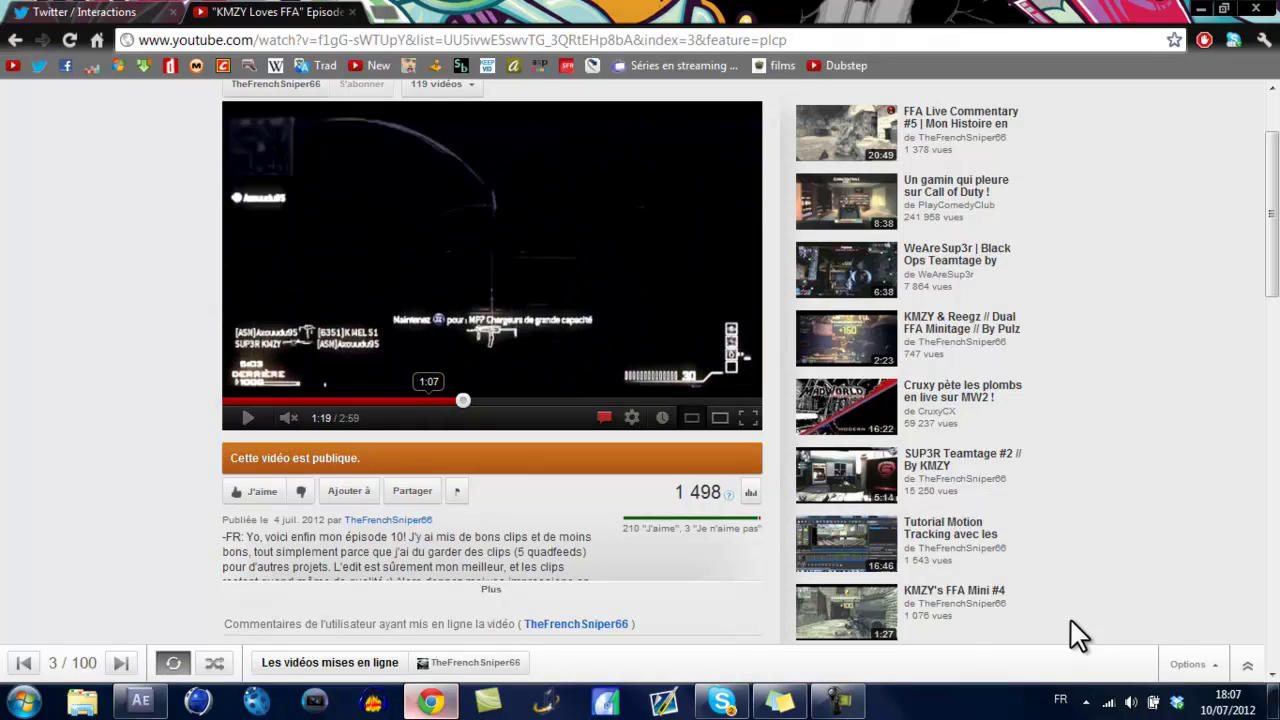
{"action": "left_click", "coordinate": [420, 400]}
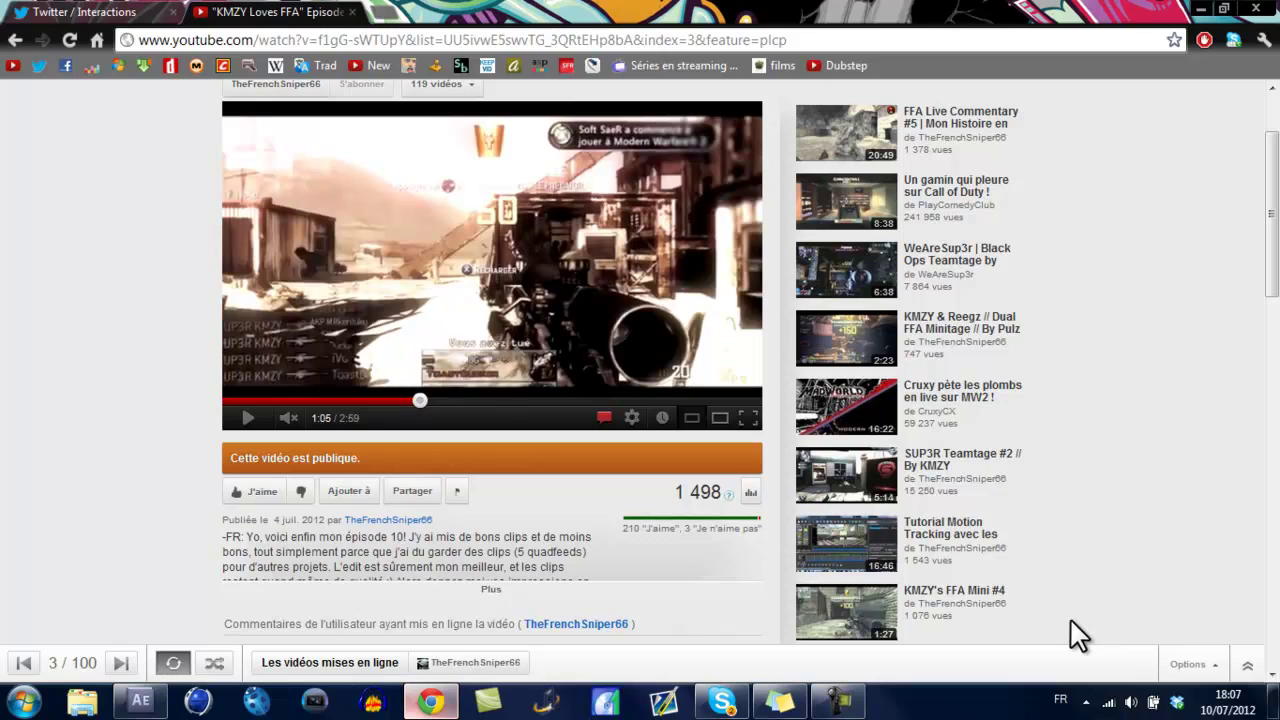
{"action": "key", "text": "space"}
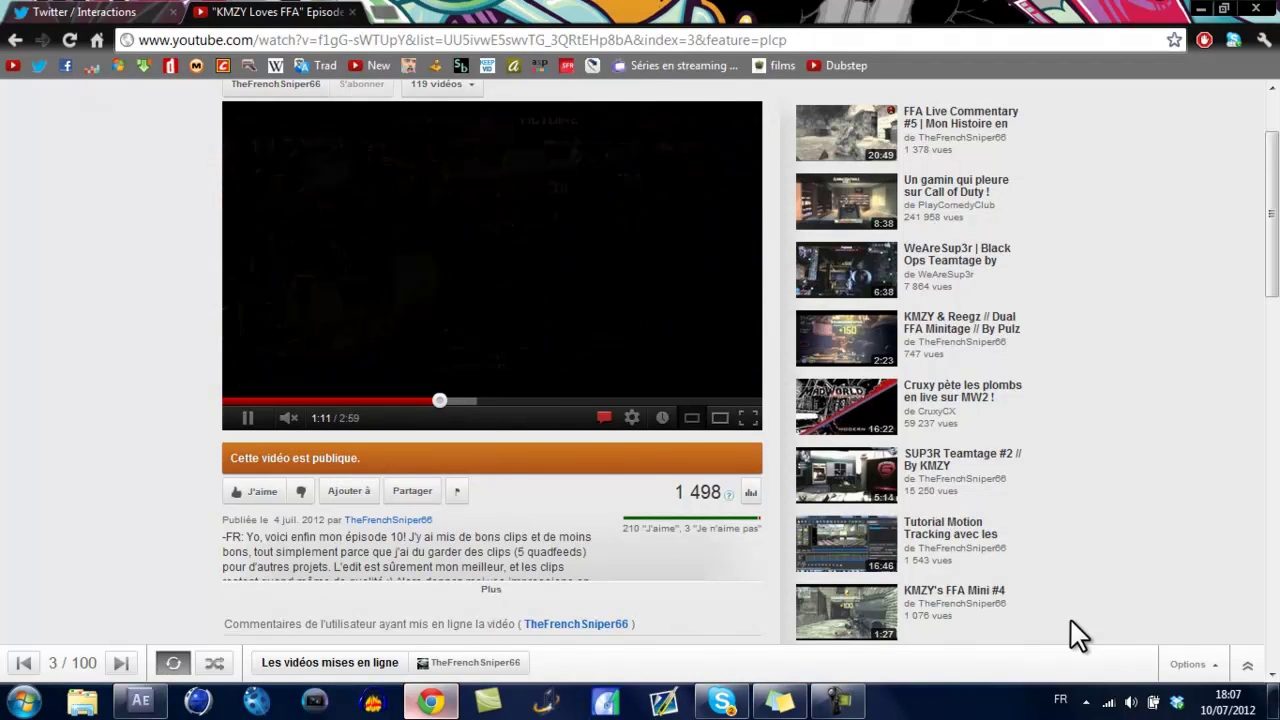
{"action": "key", "text": "space"}
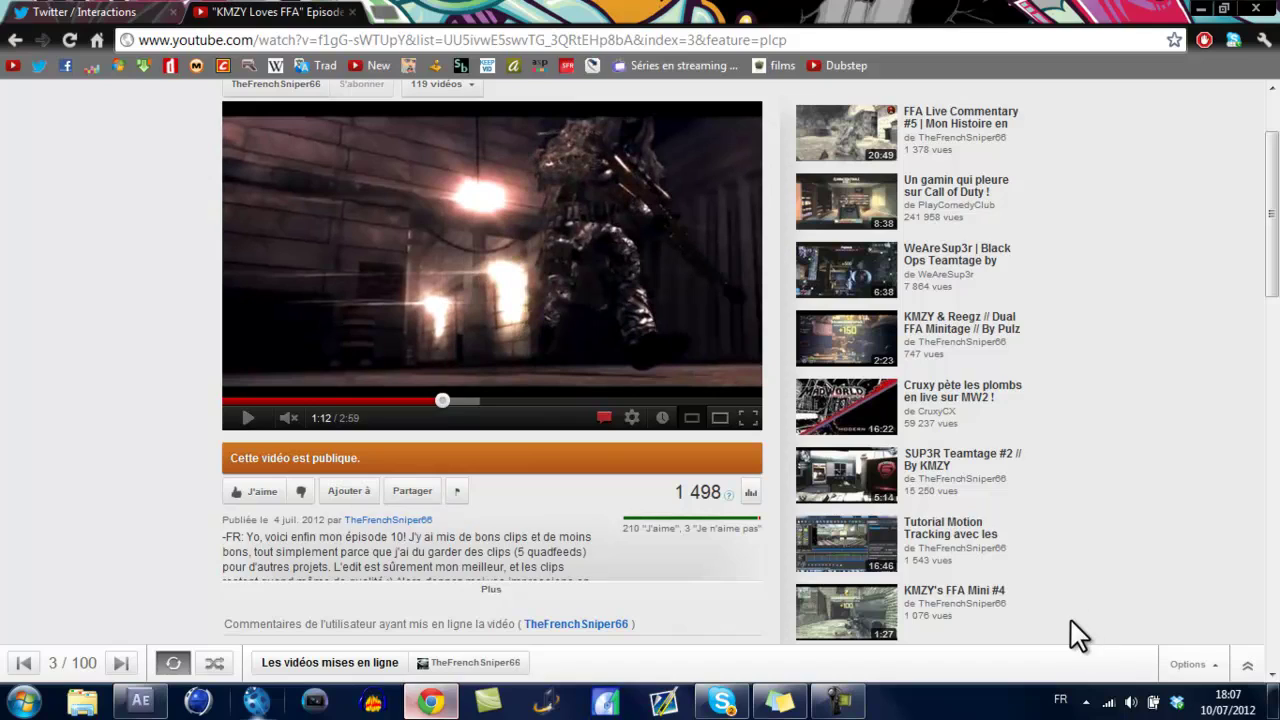
{"action": "key", "text": "alt+Tab"}
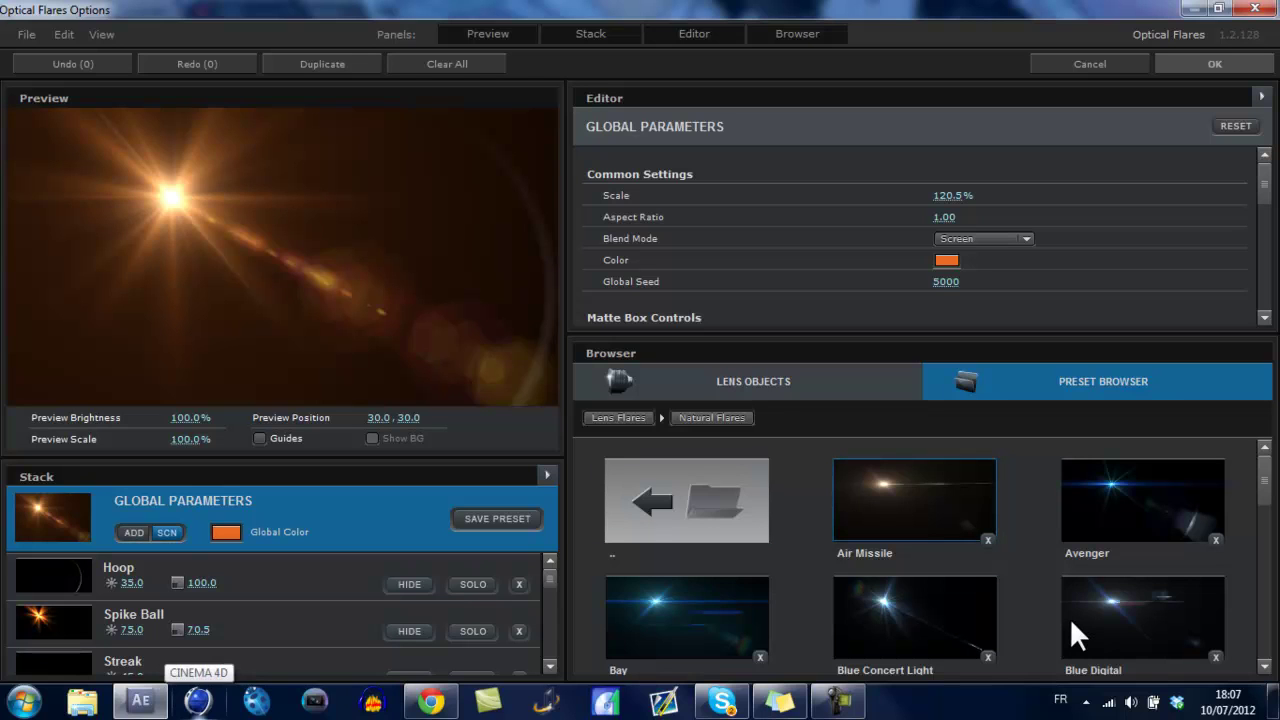
Step: Try the Blue Digital preset, then apply a warm golden Natural Flares preset instead
{"action": "left_click", "coordinate": [1076, 633]}
{"action": "key", "text": "Return"}
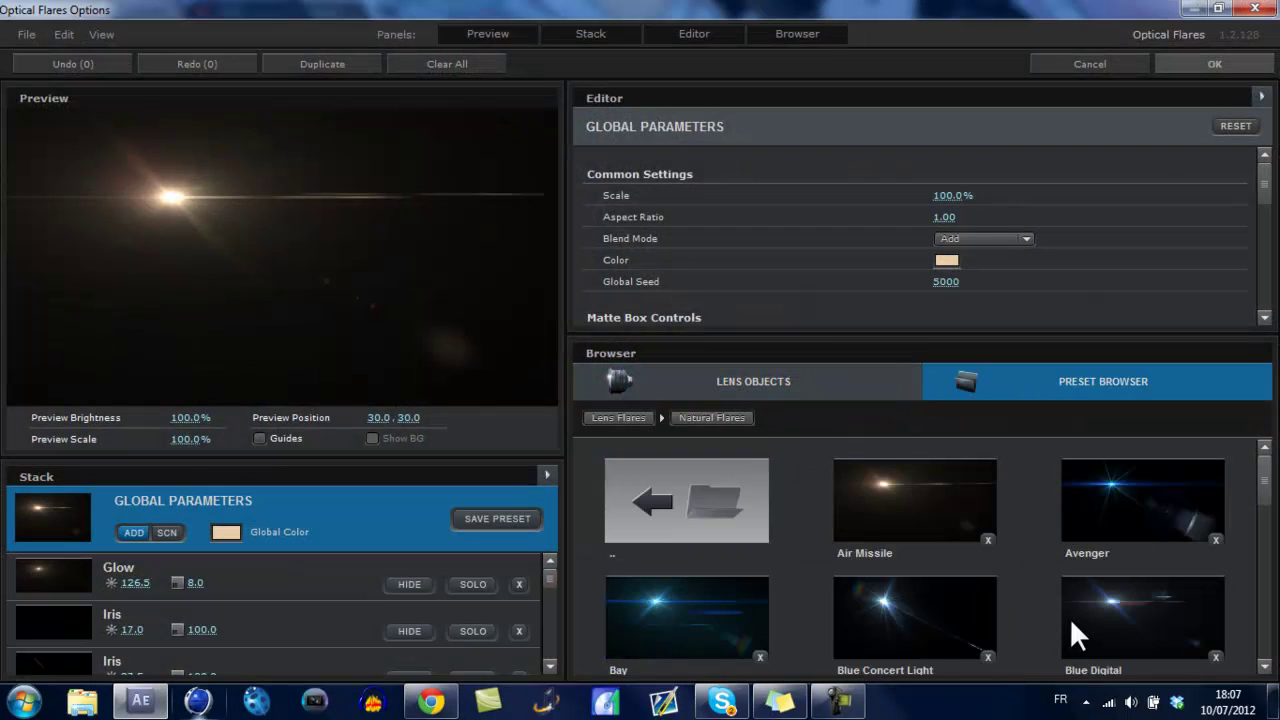
{"action": "scroll", "coordinate": [1075, 632], "scroll_direction": "down", "scroll_amount": 1}
{"action": "scroll", "coordinate": [1075, 632], "scroll_direction": "down", "scroll_amount": 2}
{"action": "left_click", "coordinate": [1077, 634]}
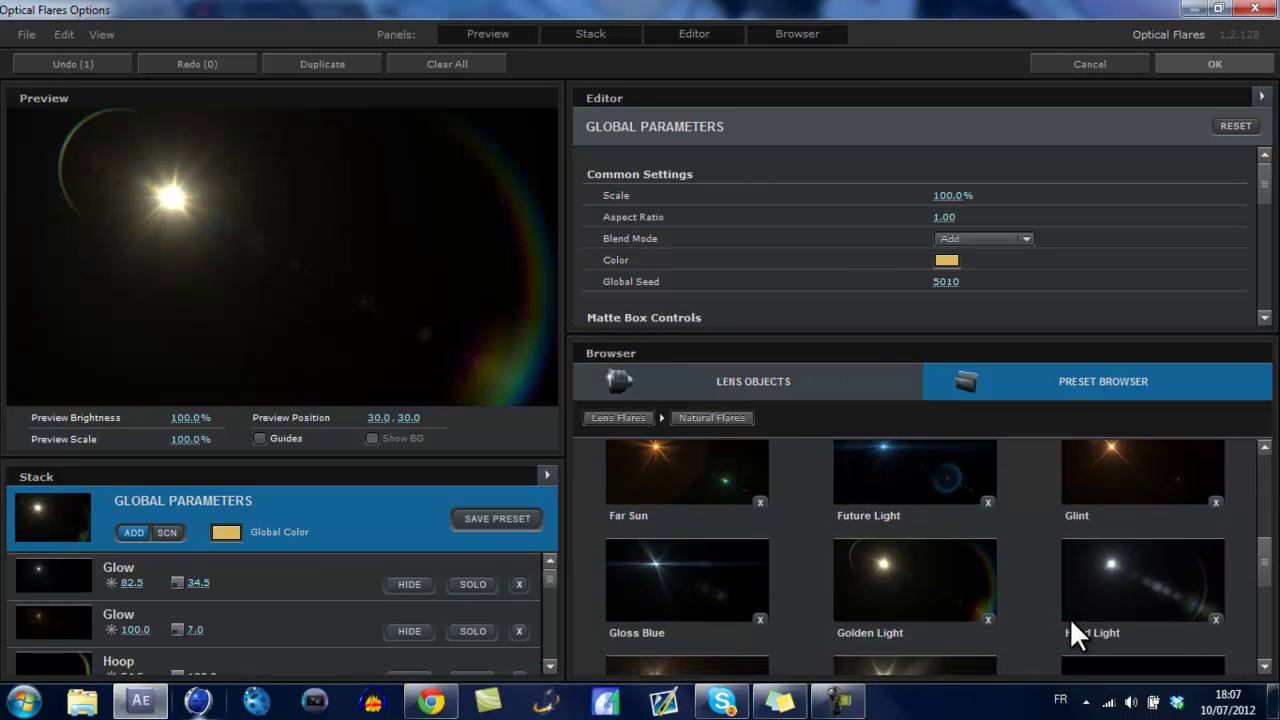
{"action": "key", "text": "Return"}
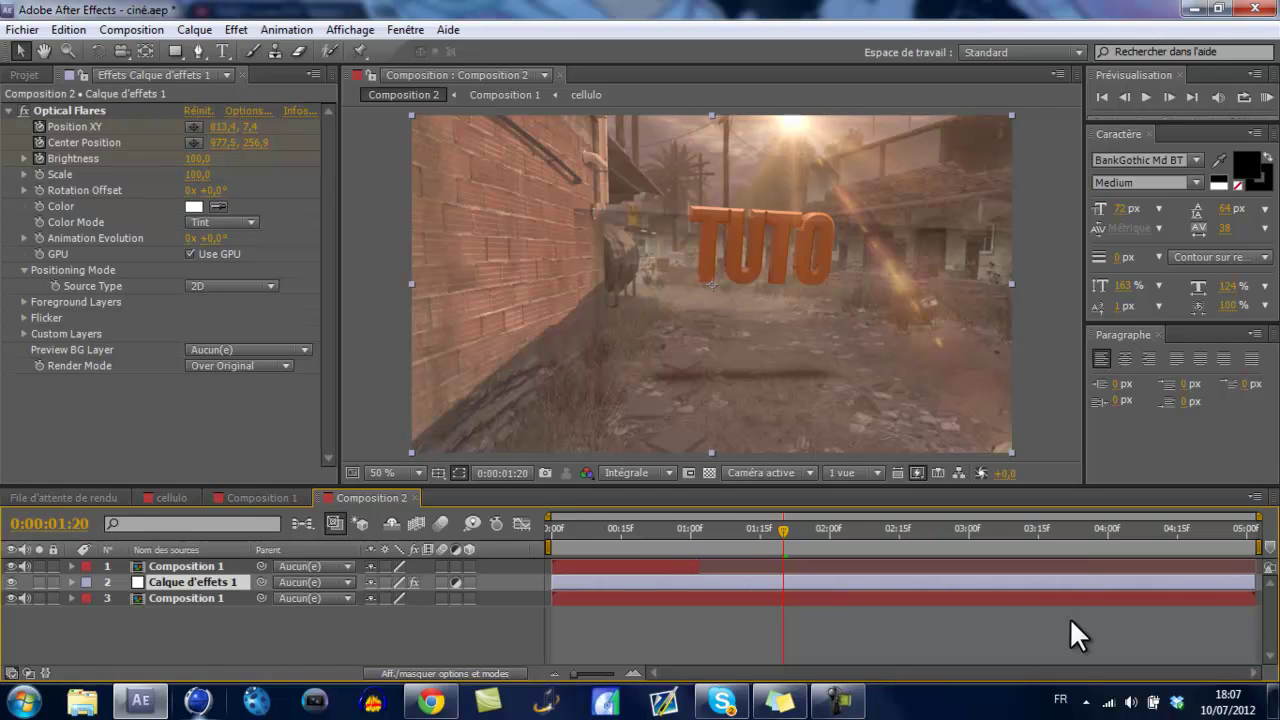
Step: Add a second Optical Flares effect with Render Mode set to Over Original
{"action": "left_click", "coordinate": [236, 29]}
{"action": "mouse_move", "coordinate": [530, 246]}
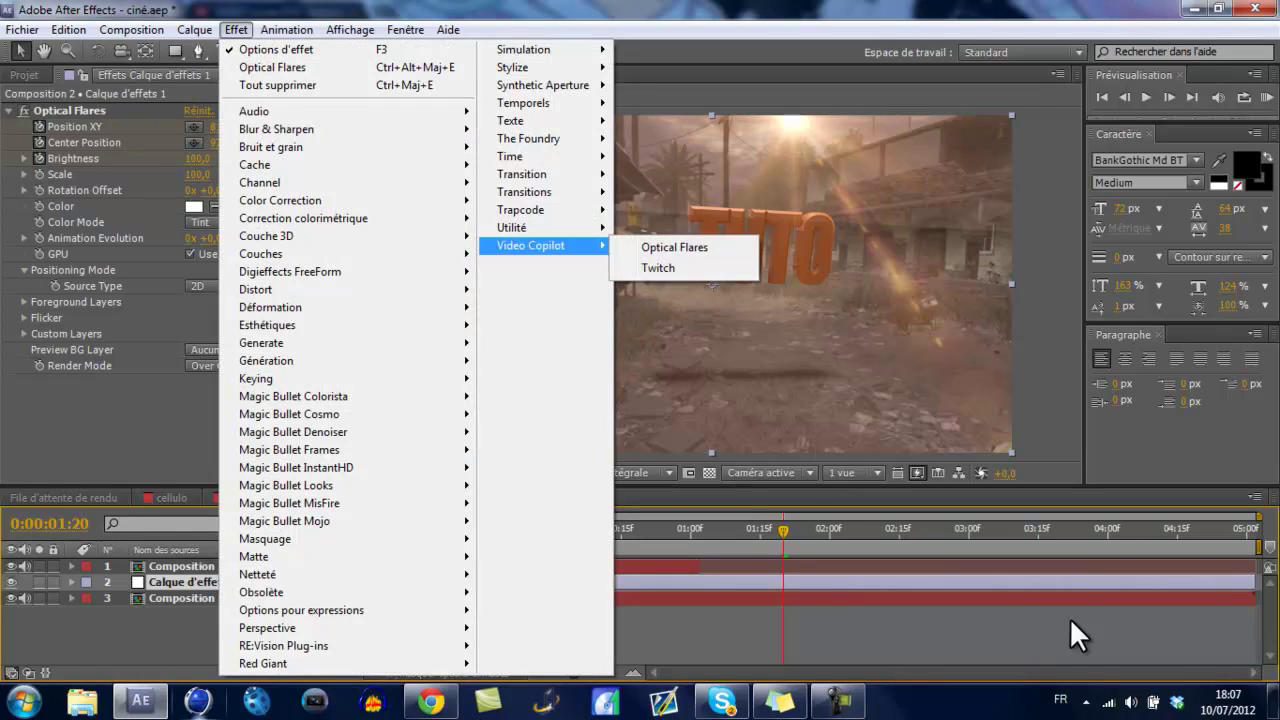
{"action": "left_click", "coordinate": [674, 247]}
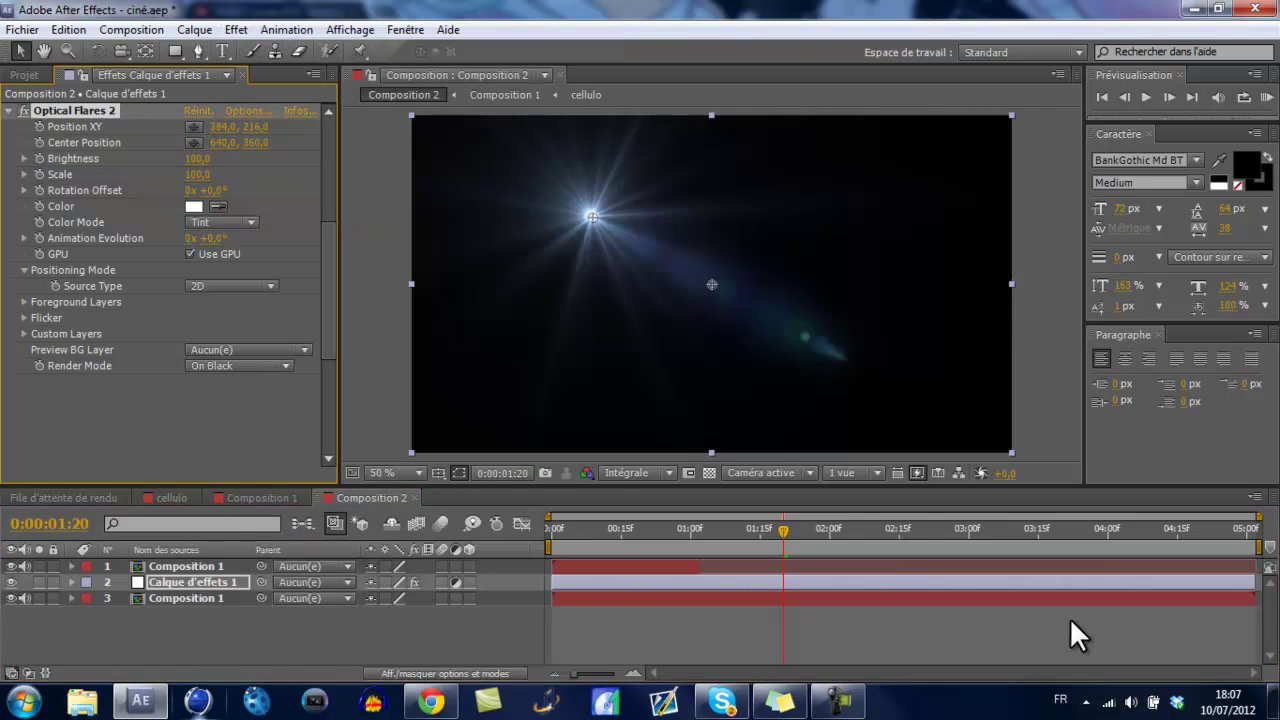
{"action": "left_click", "coordinate": [240, 365]}
{"action": "left_click", "coordinate": [257, 426]}
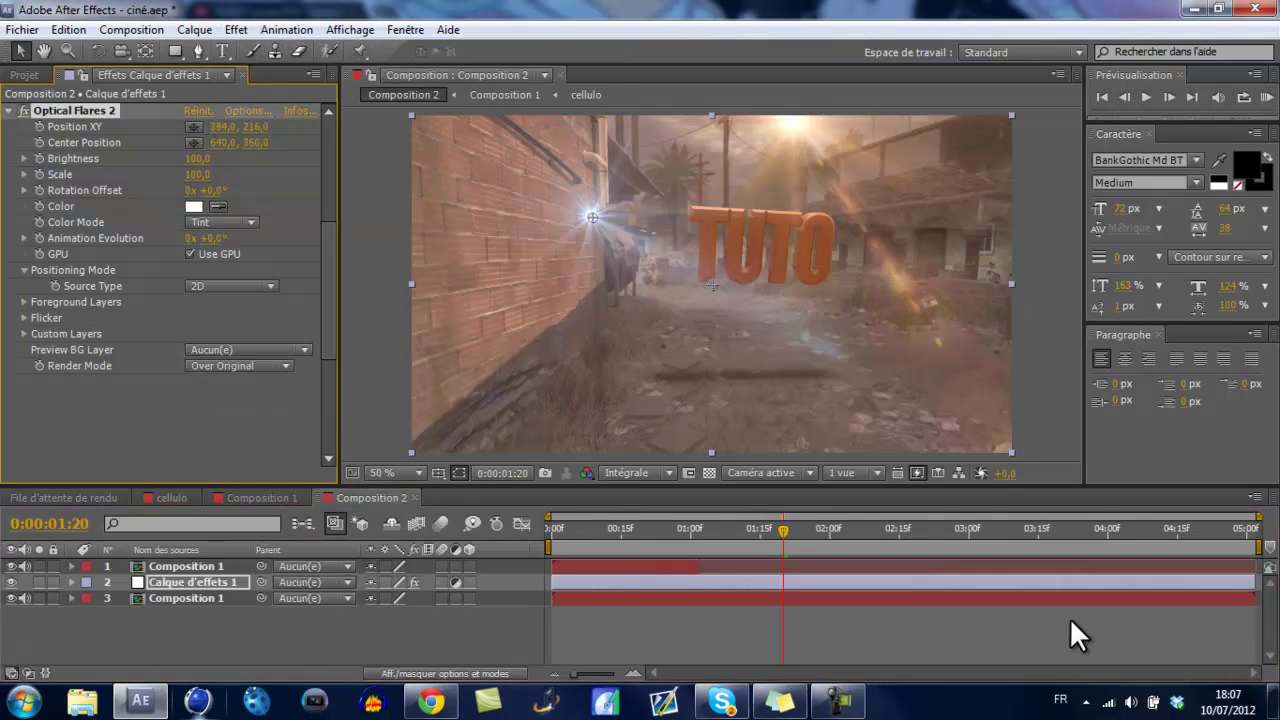
Step: Browse the _Custom Presets folder and the basic and custom lens objects in Optical Flares Options
{"action": "left_click", "coordinate": [247, 110]}
{"action": "left_click", "coordinate": [1103, 381]}
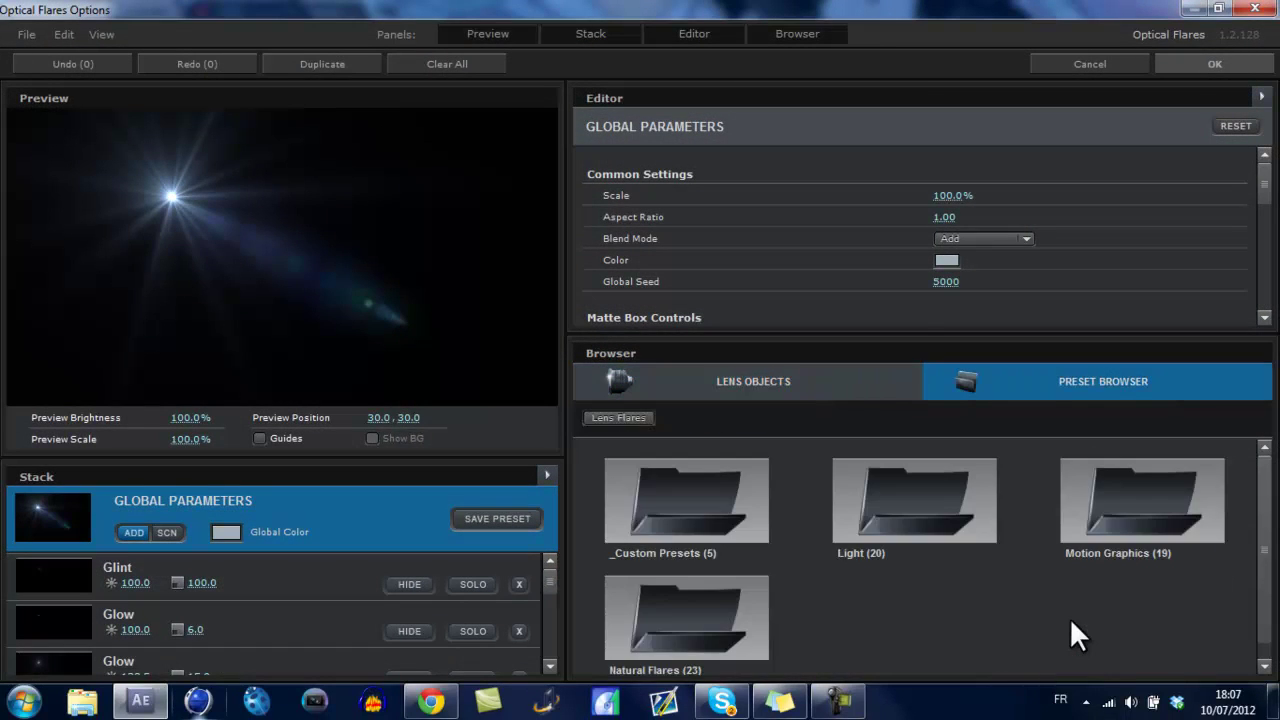
{"action": "left_click", "coordinate": [687, 500]}
{"action": "scroll", "coordinate": [1075, 635], "scroll_direction": "down", "scroll_amount": 1}
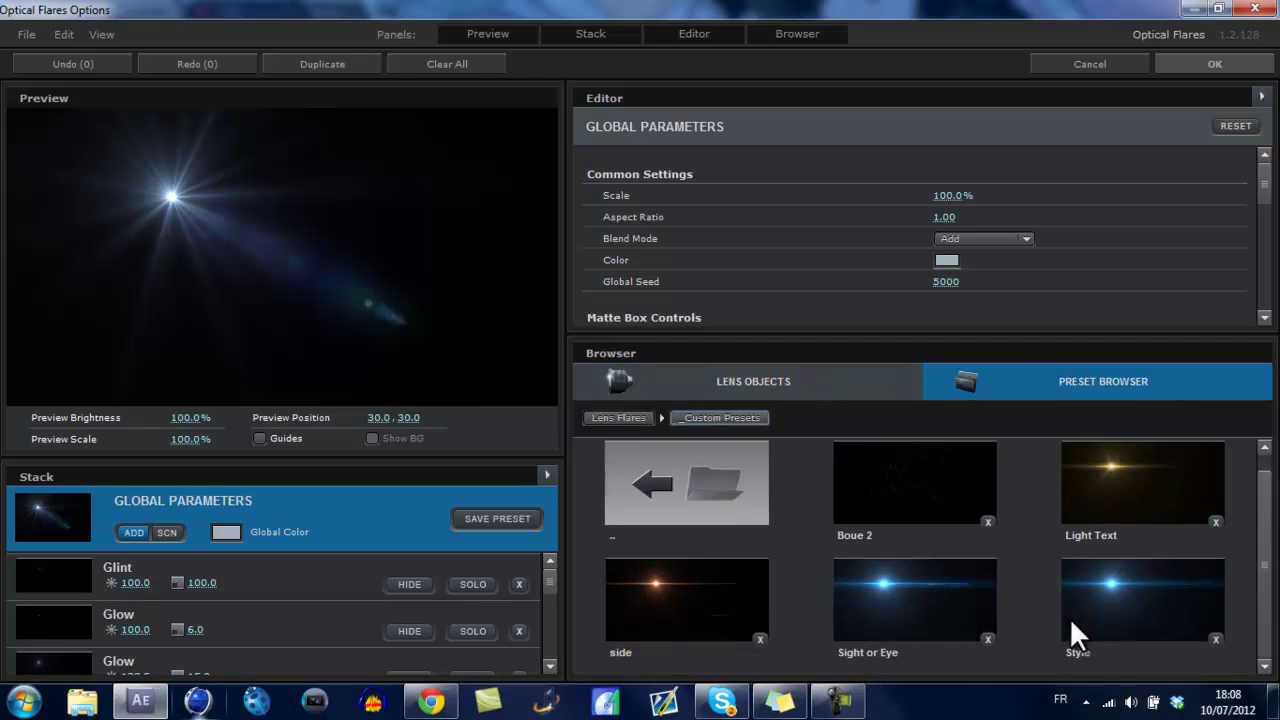
{"action": "left_click", "coordinate": [618, 417]}
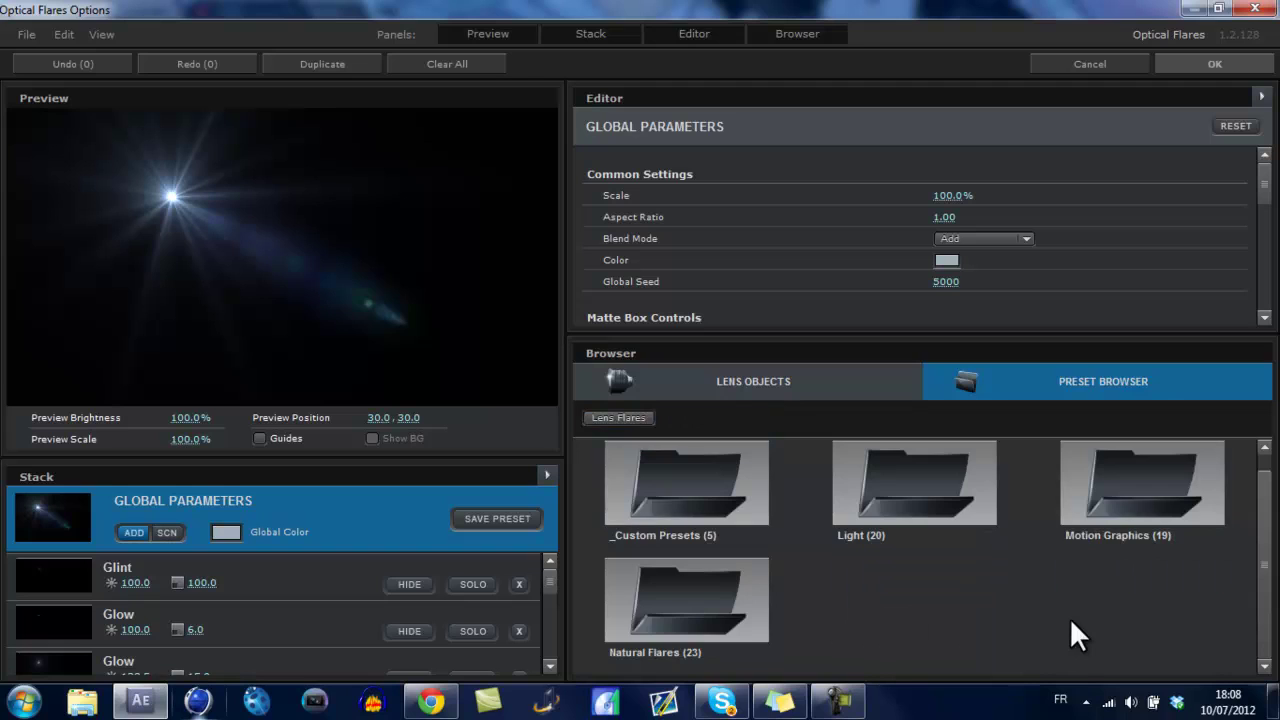
{"action": "left_click", "coordinate": [753, 381]}
{"action": "scroll", "coordinate": [1072, 630], "scroll_direction": "down", "scroll_amount": 3}
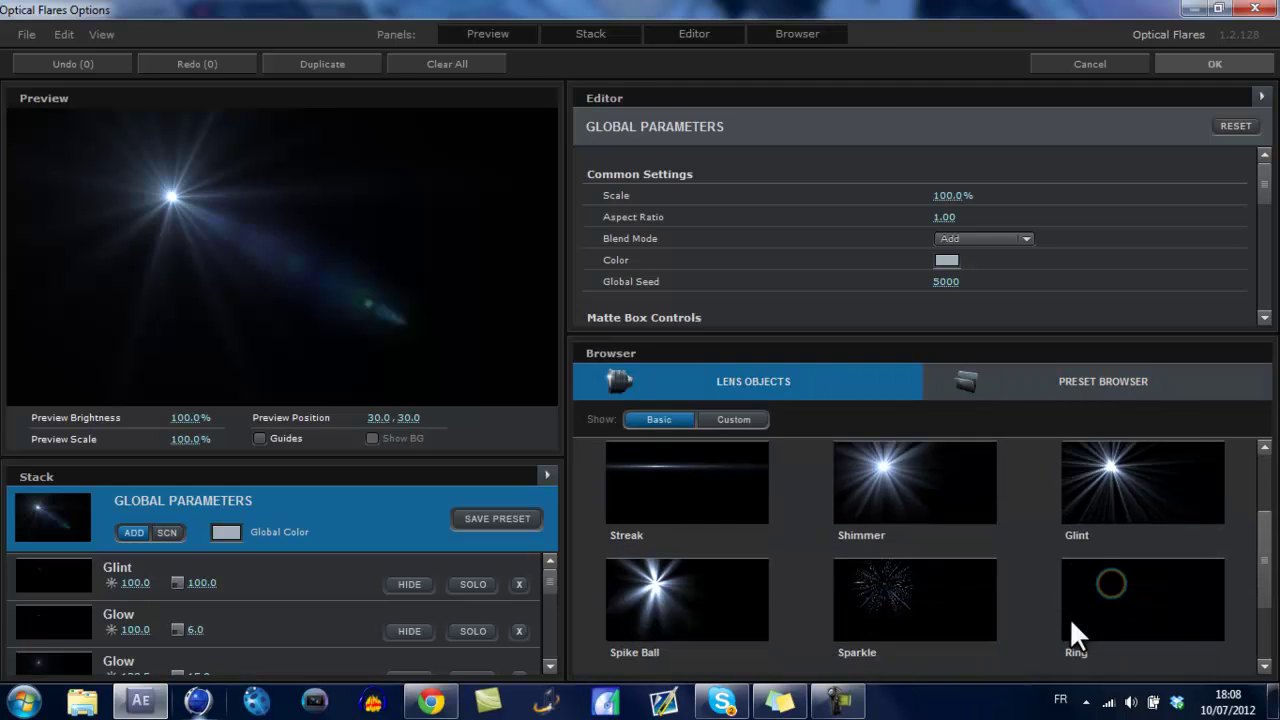
{"action": "scroll", "coordinate": [1072, 630], "scroll_direction": "down", "scroll_amount": 3}
{"action": "scroll", "coordinate": [1072, 630], "scroll_direction": "up", "scroll_amount": 6}
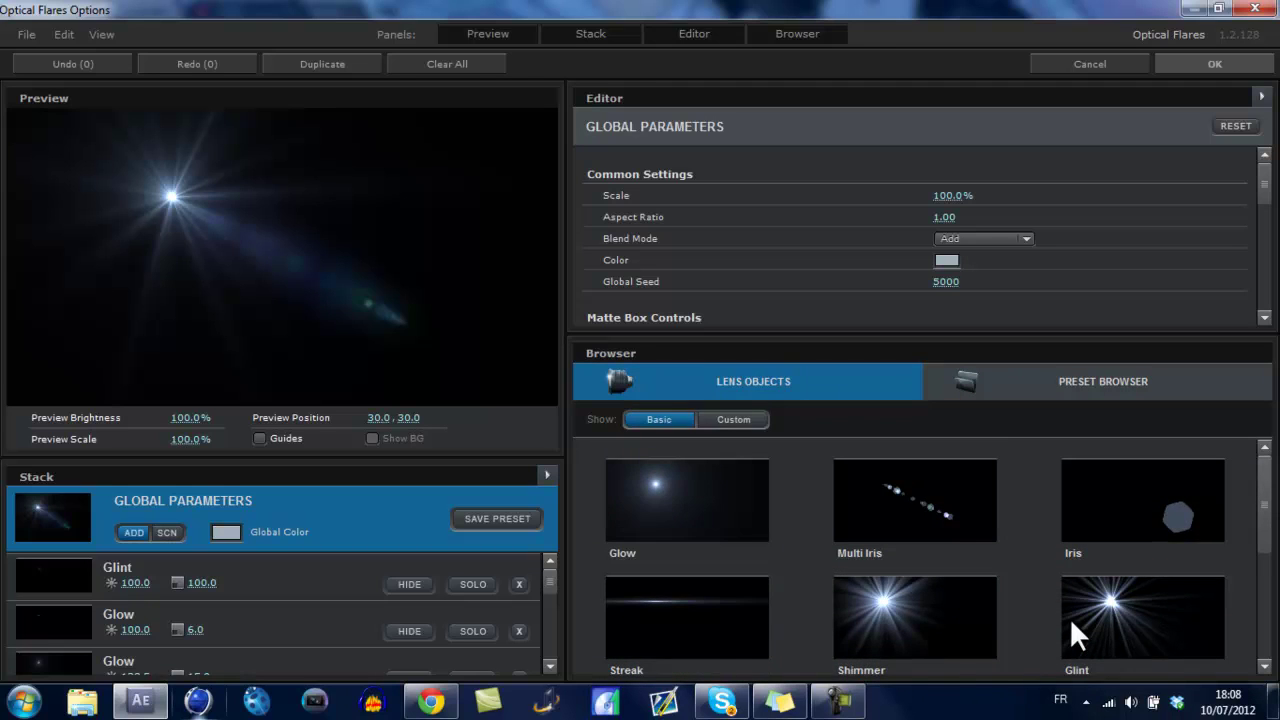
{"action": "left_click", "coordinate": [733, 419]}
{"action": "left_click", "coordinate": [659, 419]}
Step: Load the Light Text preset from _Custom Presets and confirm
{"action": "left_click", "coordinate": [1103, 381]}
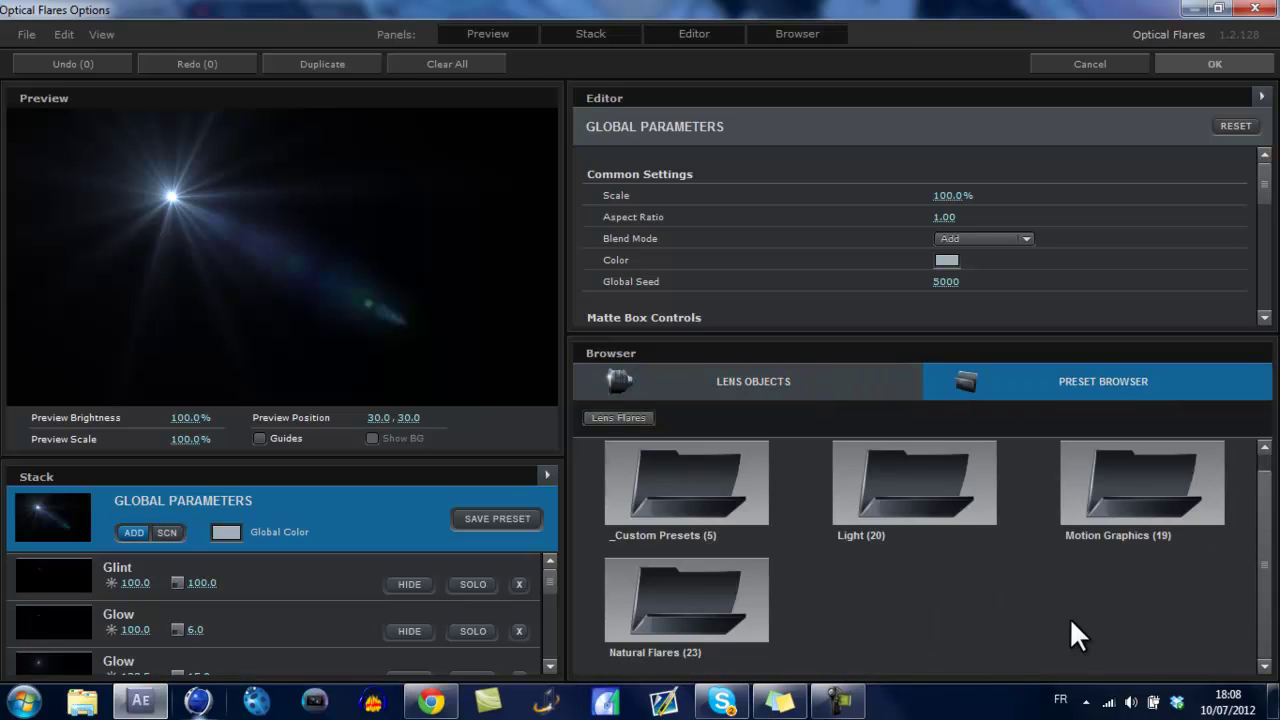
{"action": "double_click", "coordinate": [686, 483]}
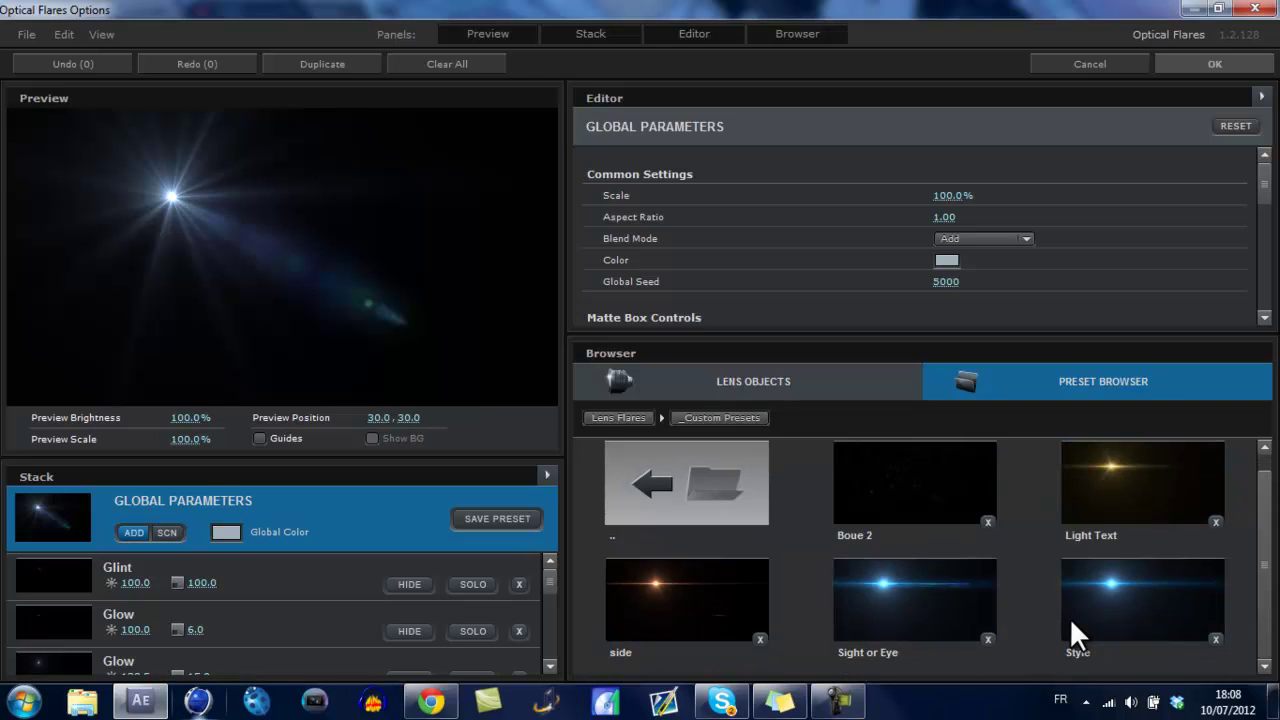
{"action": "left_click", "coordinate": [1142, 482]}
{"action": "key", "text": "Return"}
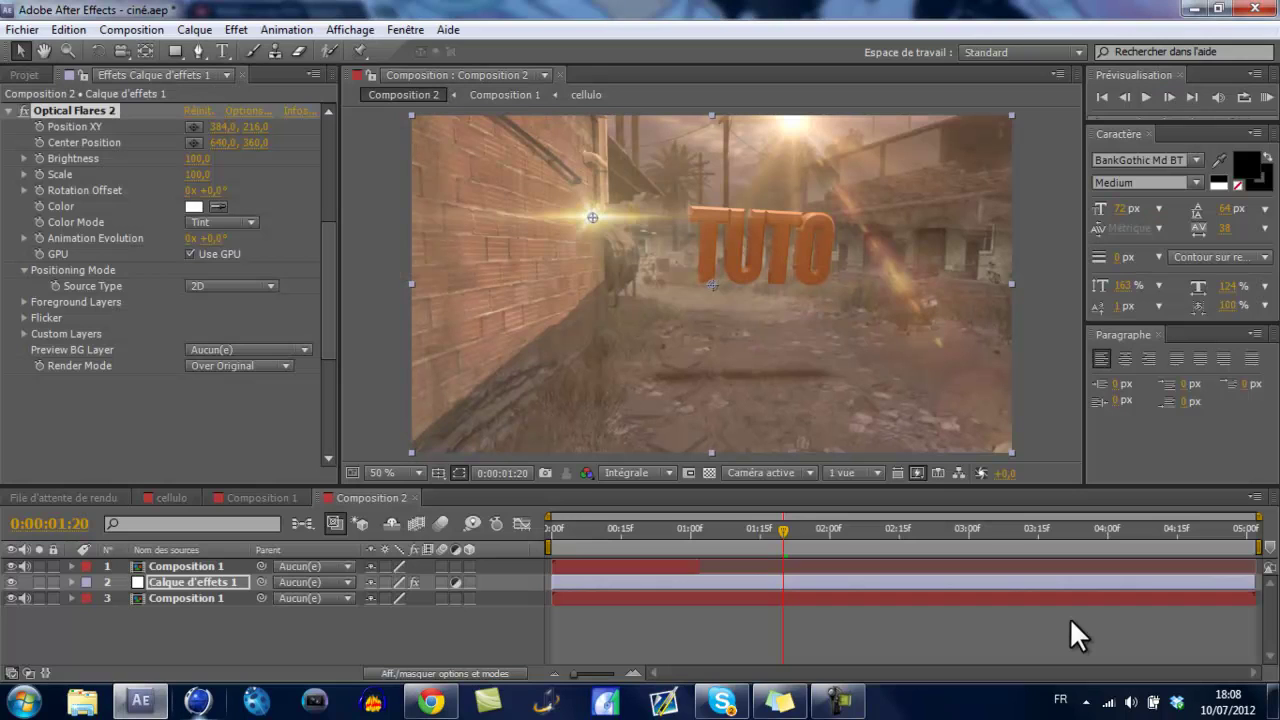
Step: Place the second flare on the TUTO text at 870,206, set Brightness to 30, and list its properties
{"action": "left_click_drag", "start_coordinate": [595, 217], "coordinate": [820, 212]}
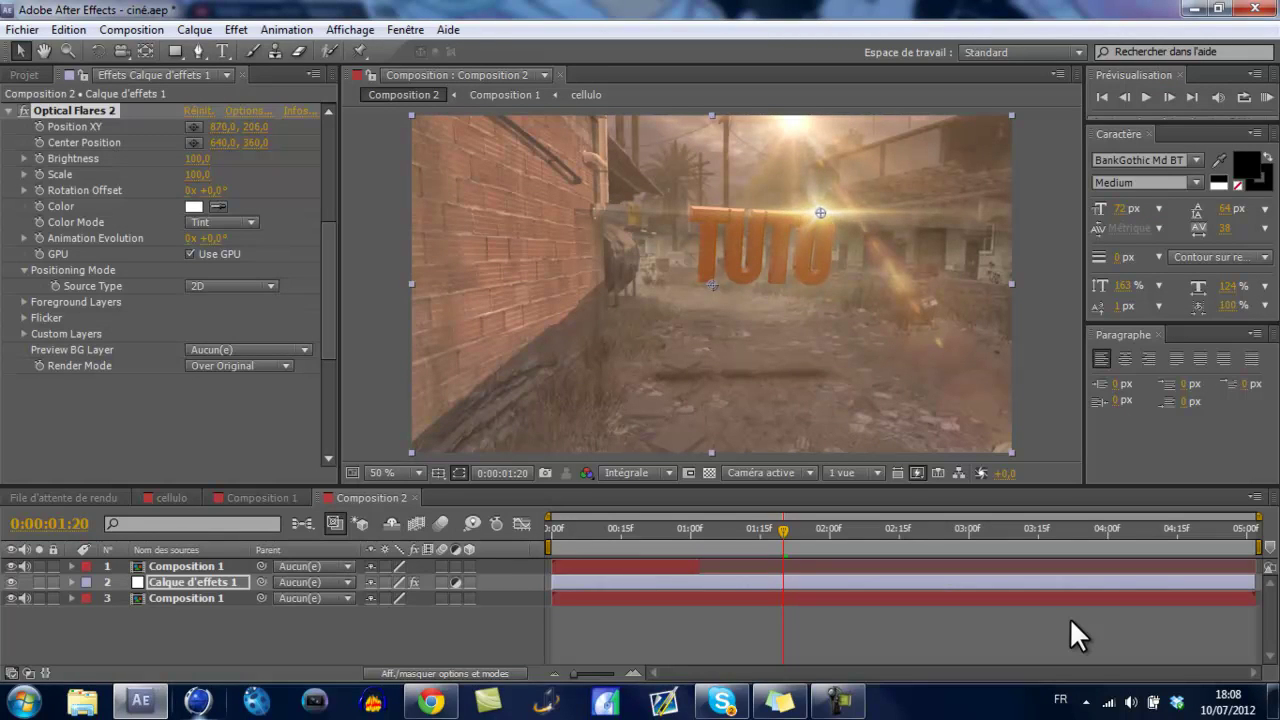
{"action": "left_click", "coordinate": [198, 158]}
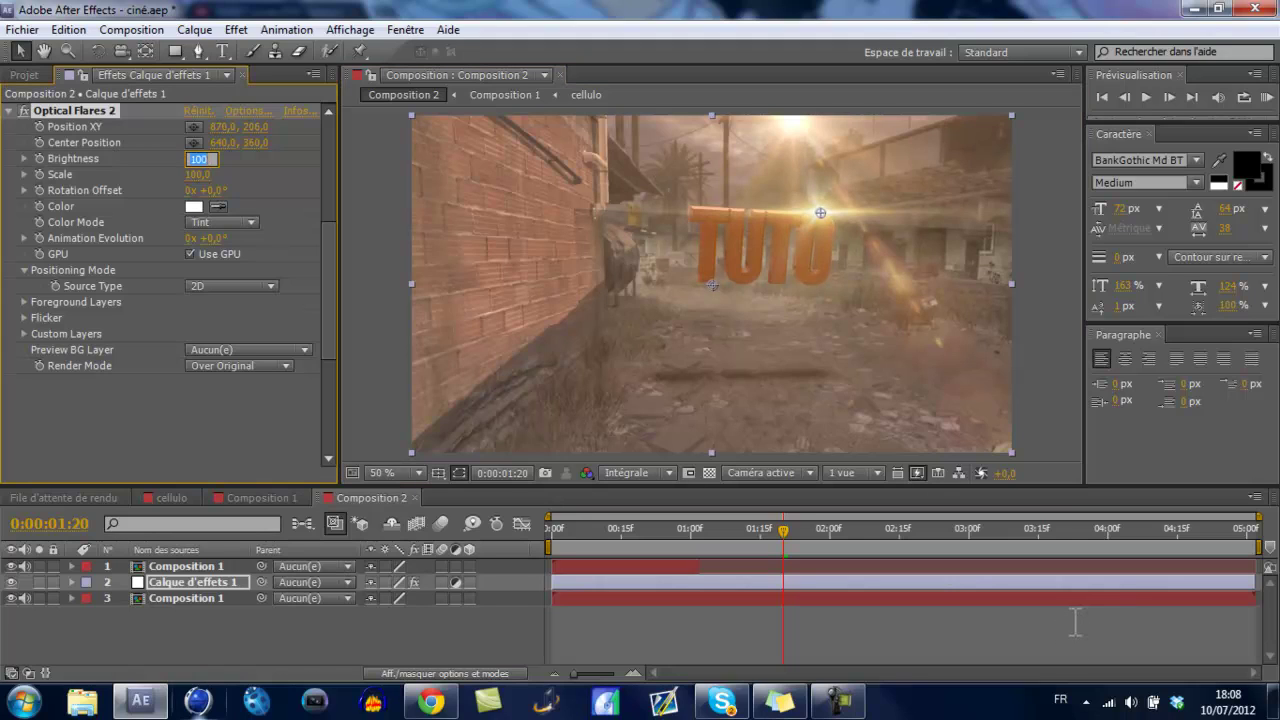
{"action": "type", "text": "30"}
{"action": "key", "text": "Return"}
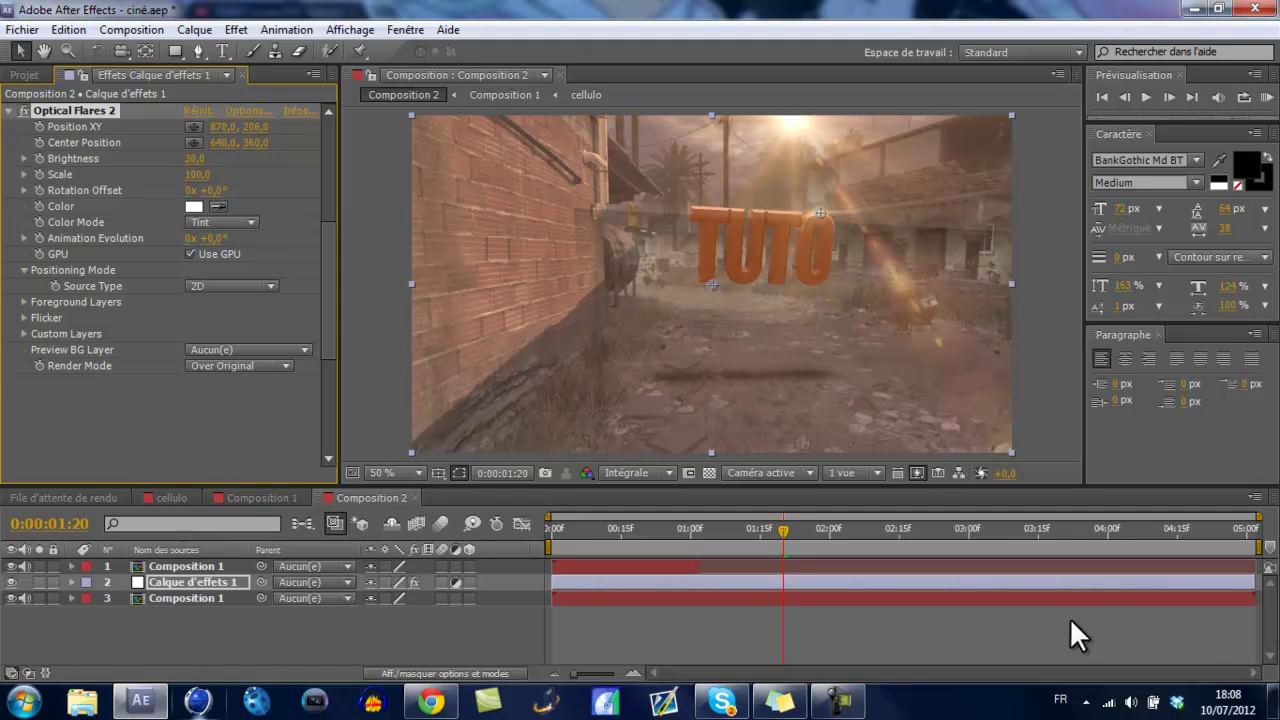
{"action": "key", "text": "u"}
{"action": "key", "text": "e"}
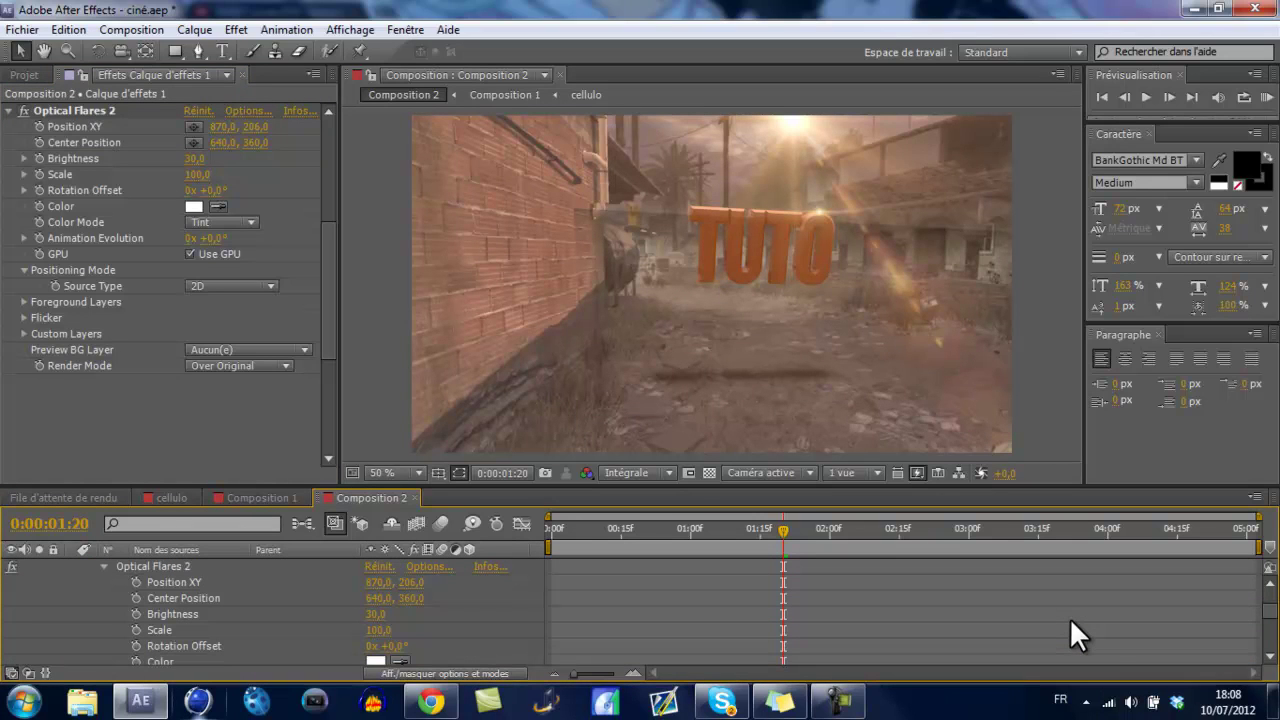
Step: At 2:04, position the second flare near 786,204 and key its Brightness at 0
{"action": "scroll", "coordinate": [1075, 635], "scroll_direction": "up", "scroll_amount": 2}
{"action": "left_click", "coordinate": [1075, 635]}
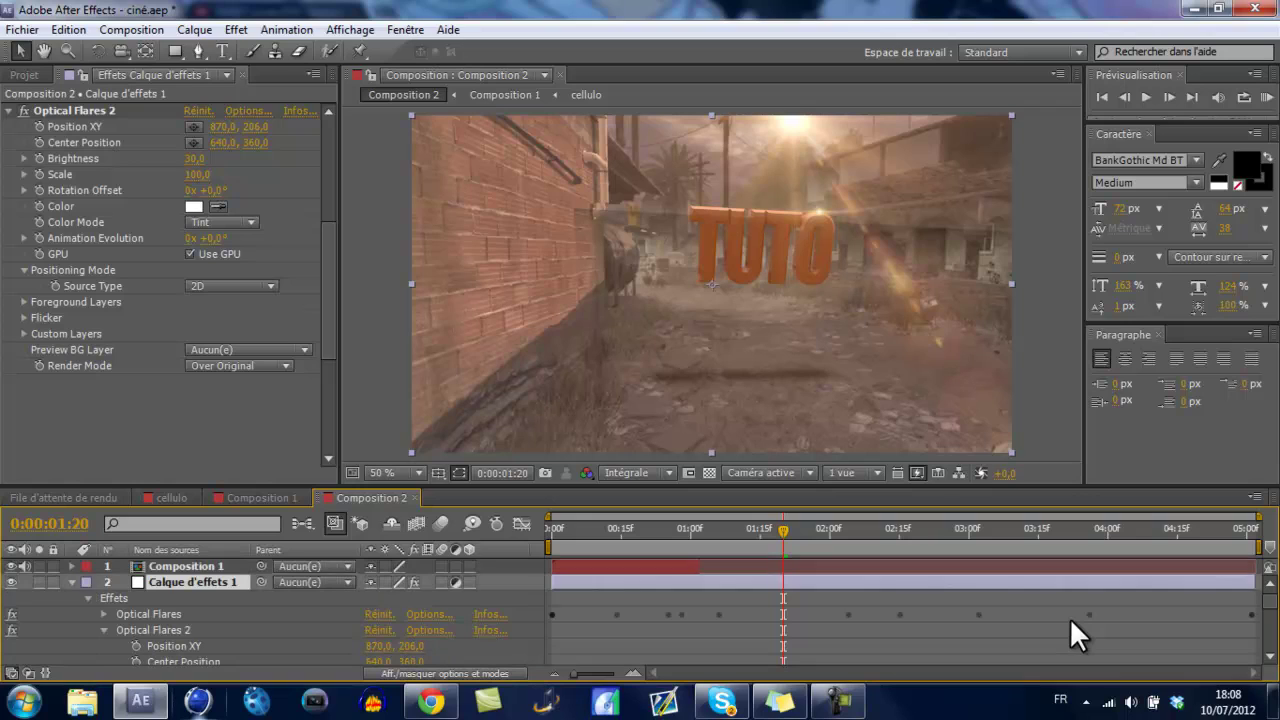
{"action": "scroll", "coordinate": [1075, 635], "scroll_direction": "down", "scroll_amount": 1}
{"action": "scroll", "coordinate": [1075, 635], "scroll_direction": "up", "scroll_amount": 1}
{"action": "key", "text": "Page_Down"}
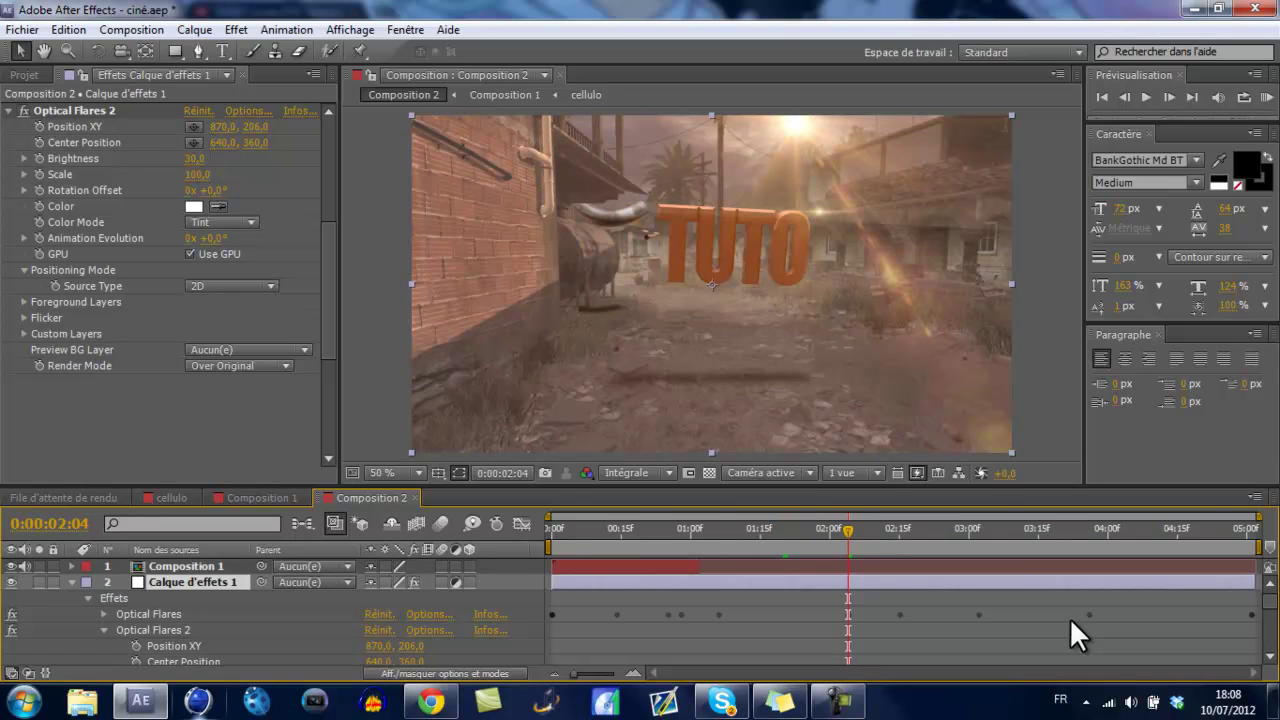
{"action": "key", "text": "Down"}
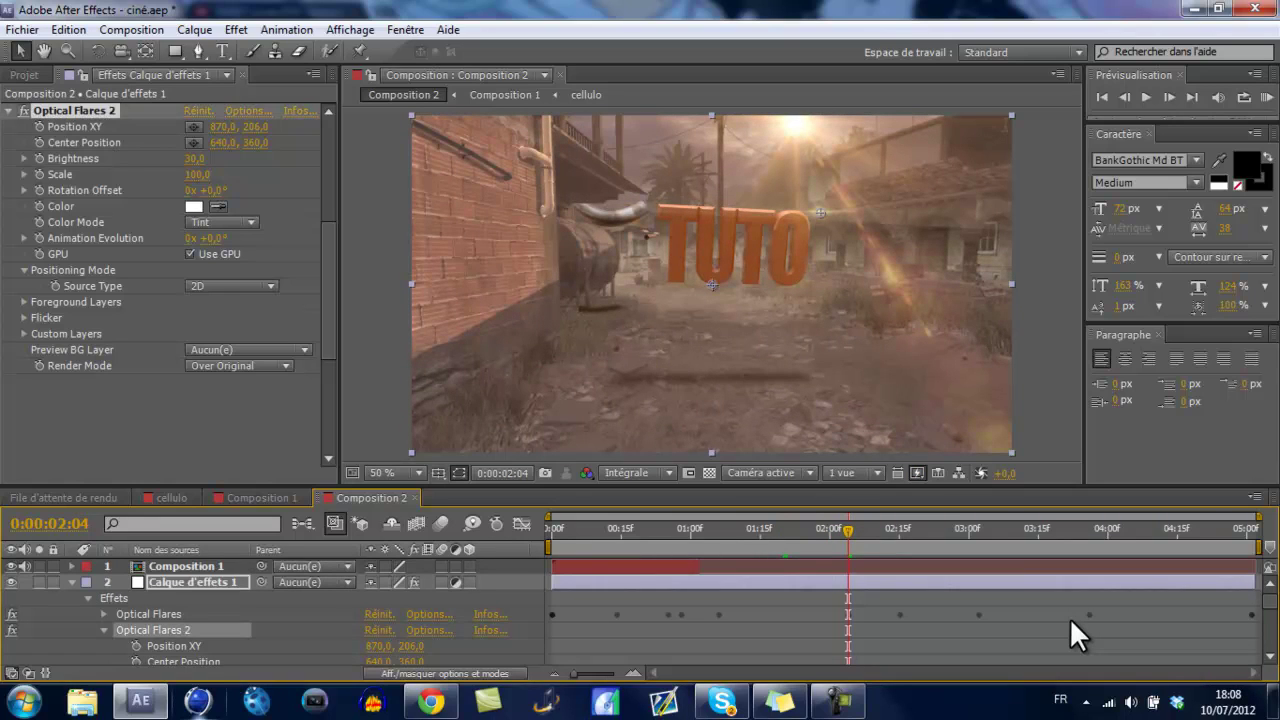
{"action": "scroll", "coordinate": [1078, 635], "scroll_direction": "down", "scroll_amount": 1}
{"action": "key", "text": "Down"}
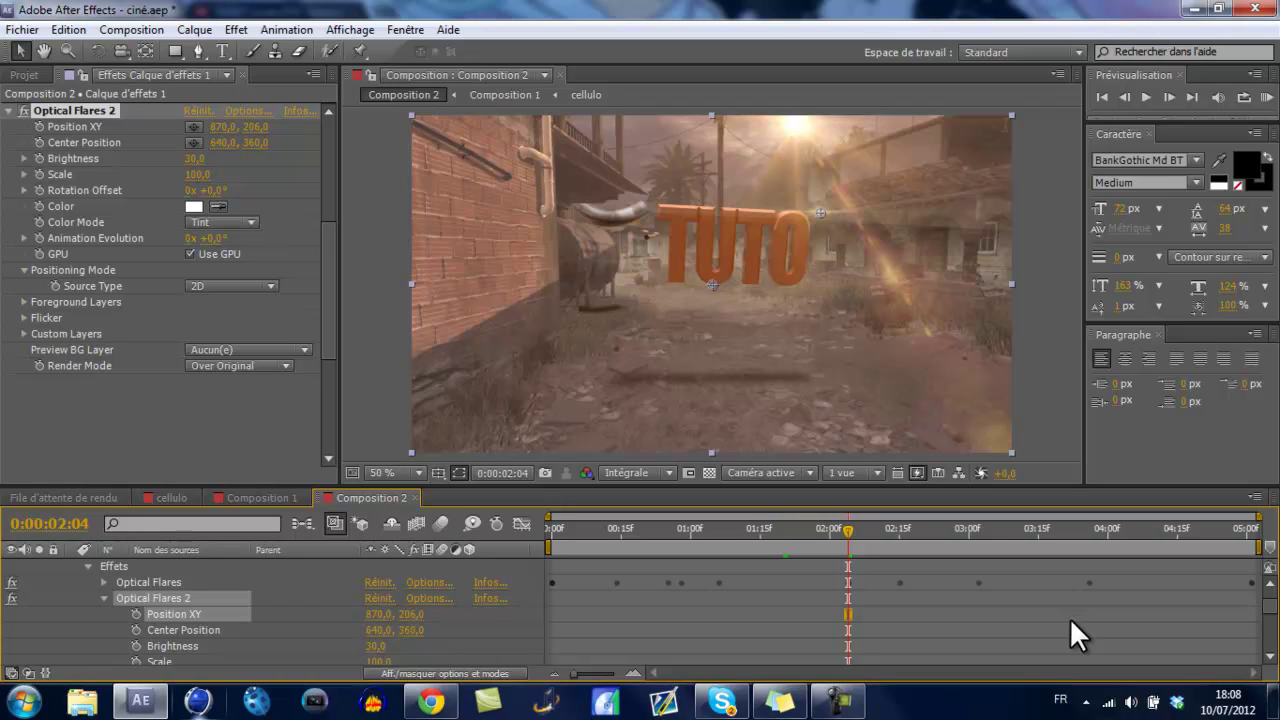
{"action": "key", "text": "shift+Left"}
{"action": "key", "text": "shift+Left"}
{"action": "key", "text": "Right"}
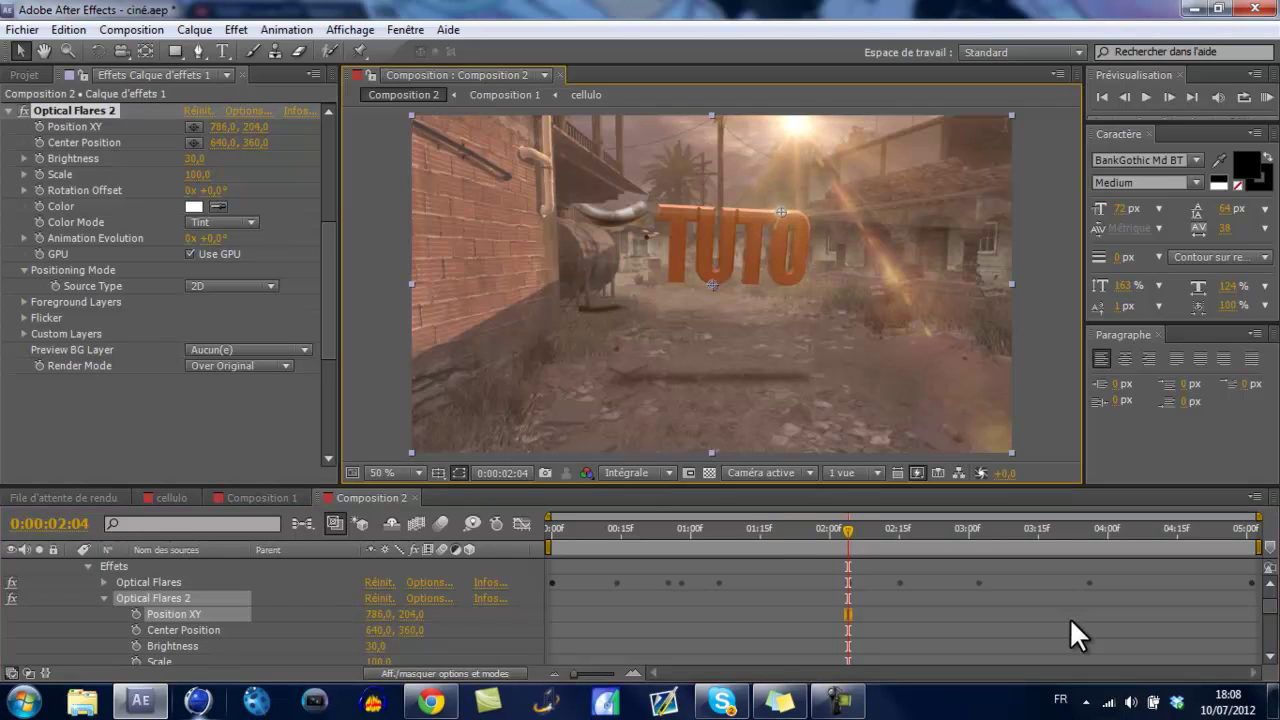
{"action": "key", "text": "Up"}
{"action": "key", "text": "Down"}
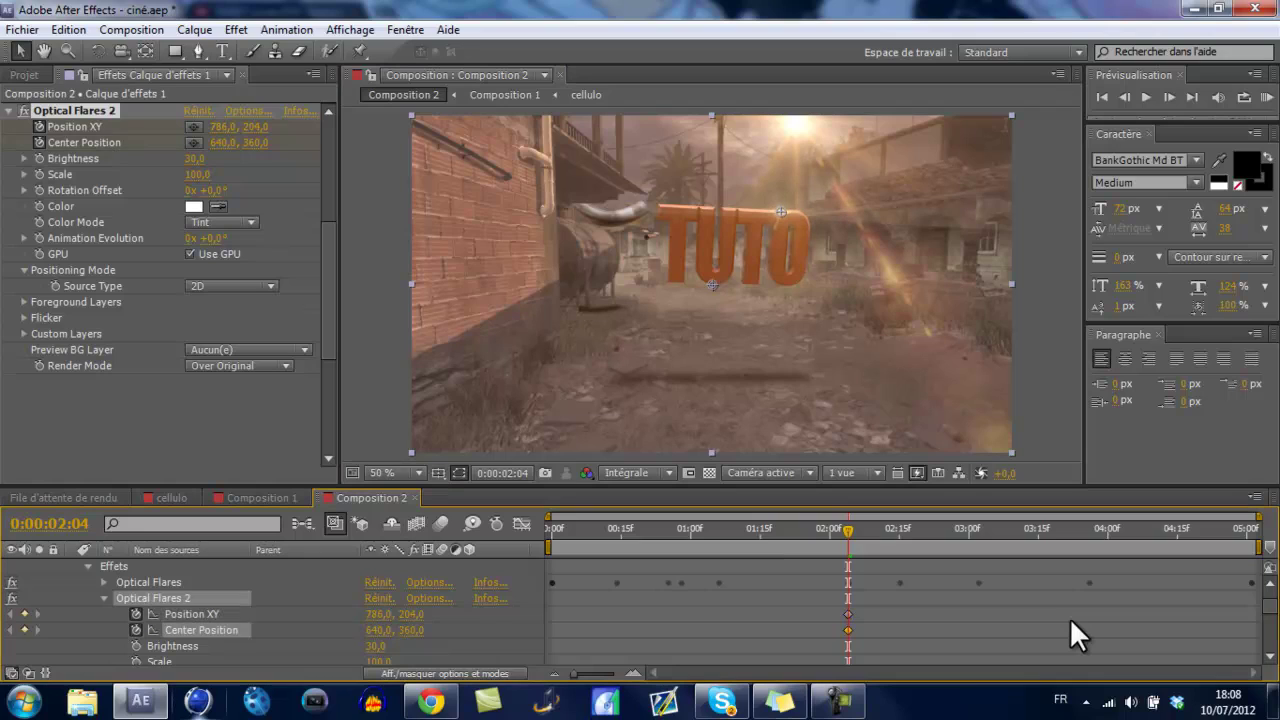
{"action": "key", "text": "Down"}
{"action": "key", "text": "Return"}
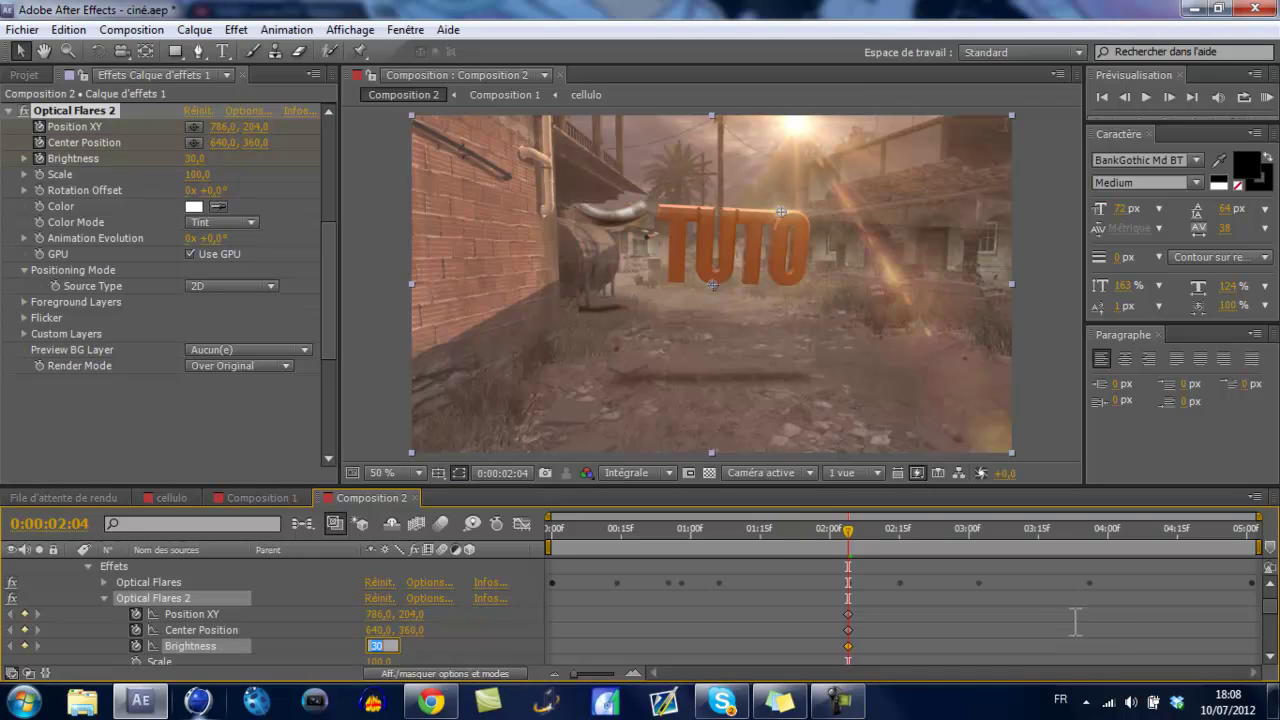
{"action": "type", "text": "0"}
{"action": "key", "text": "Return"}
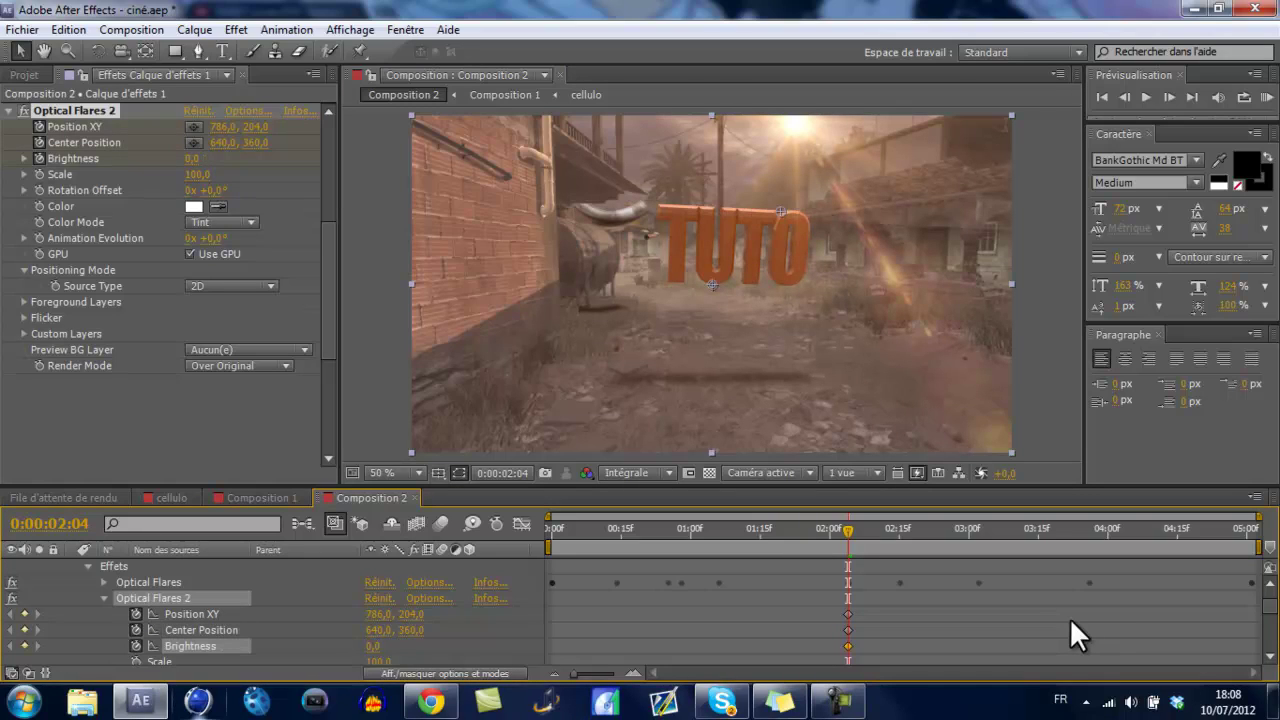
Step: At 2:09, add a Position XY keyframe at 816,198 and key Brightness at 30
{"action": "key", "text": "space"}
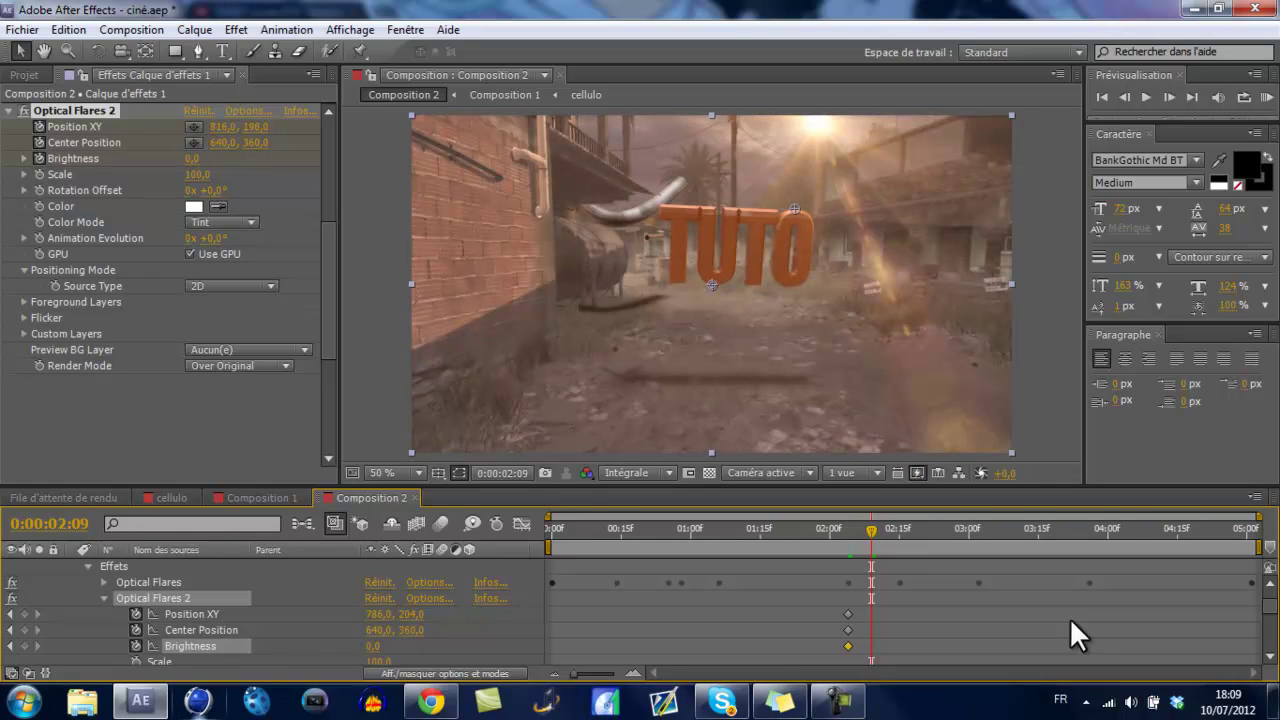
{"action": "key", "text": "Return"}
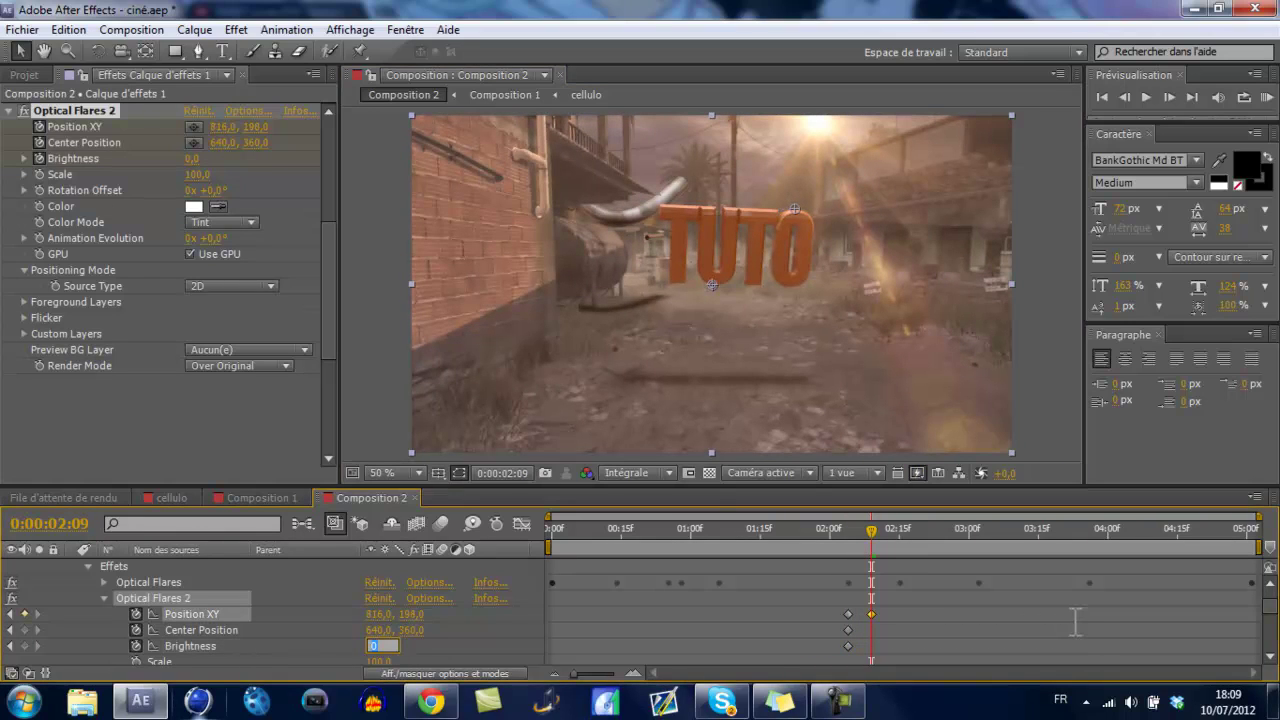
{"action": "type", "text": "30"}
{"action": "key", "text": "Return"}
Step: Add Position XY keyframes for the second flare at 2:17 and 2:22
{"action": "left_click", "coordinate": [1071, 622]}
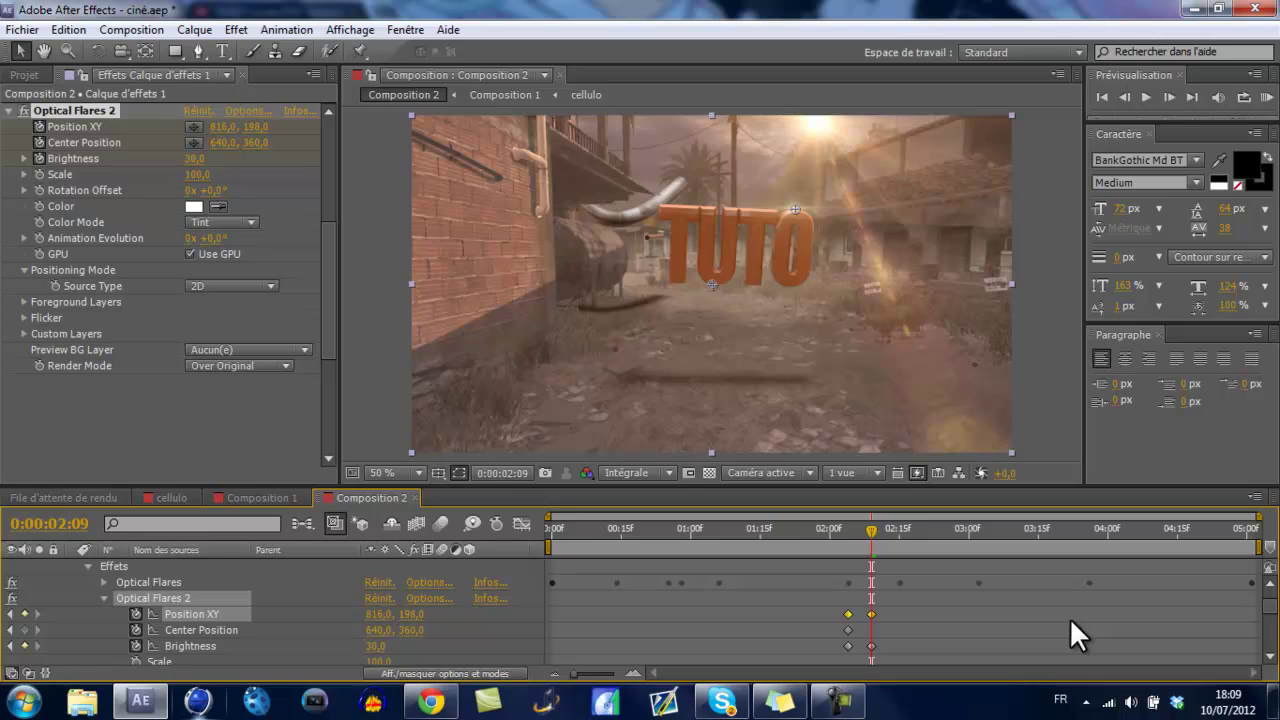
{"action": "key", "text": "Page_Up"}
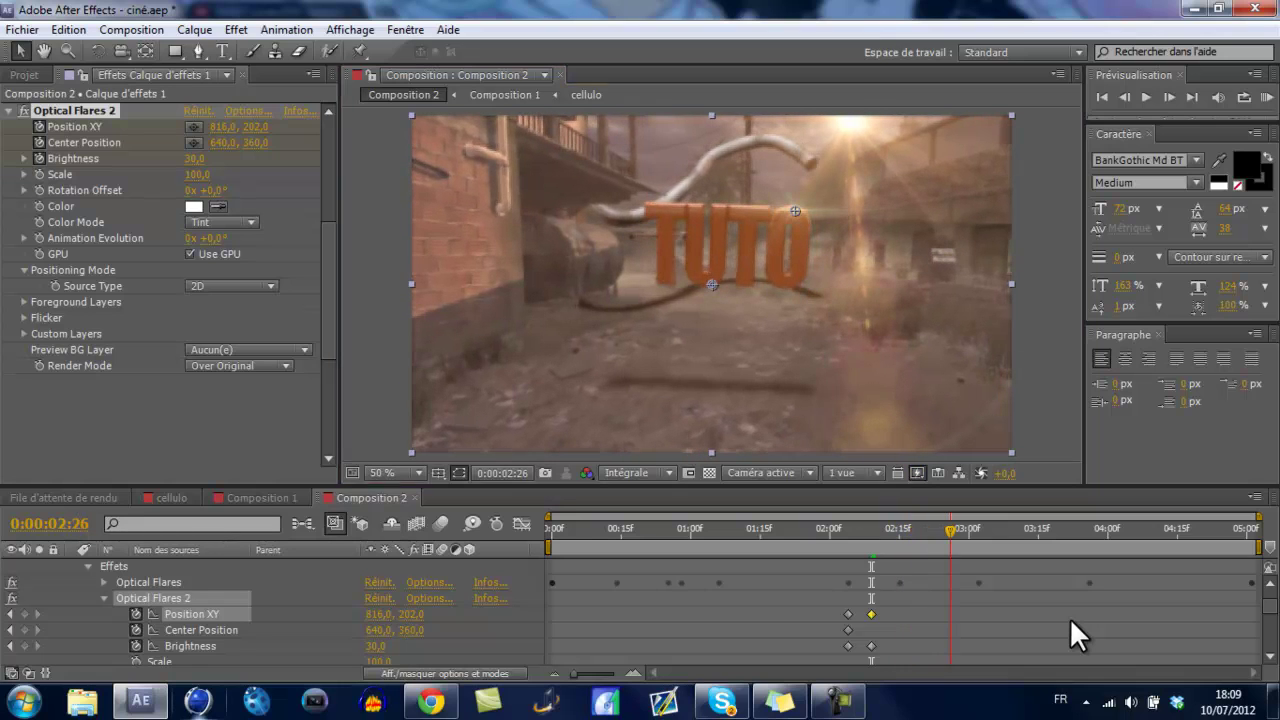
{"action": "key", "text": "space"}
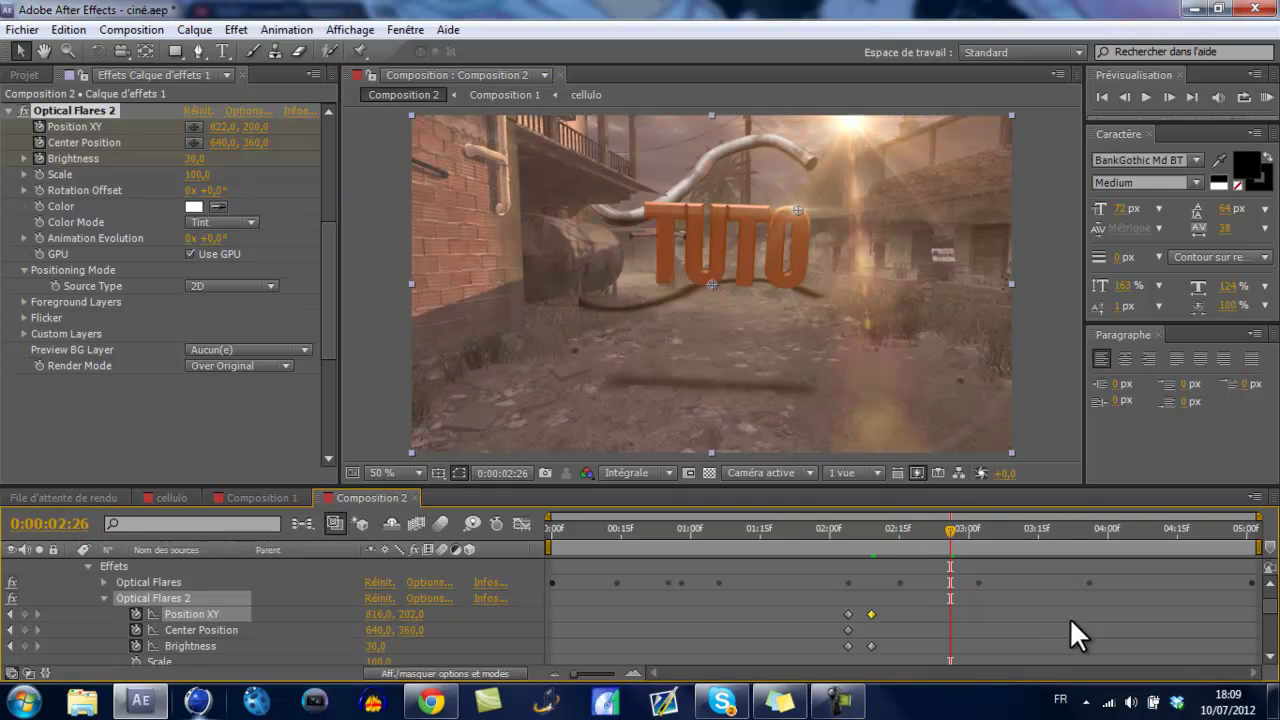
{"action": "key", "text": "Page_Up"}
{"action": "key", "text": "Page_Up"}
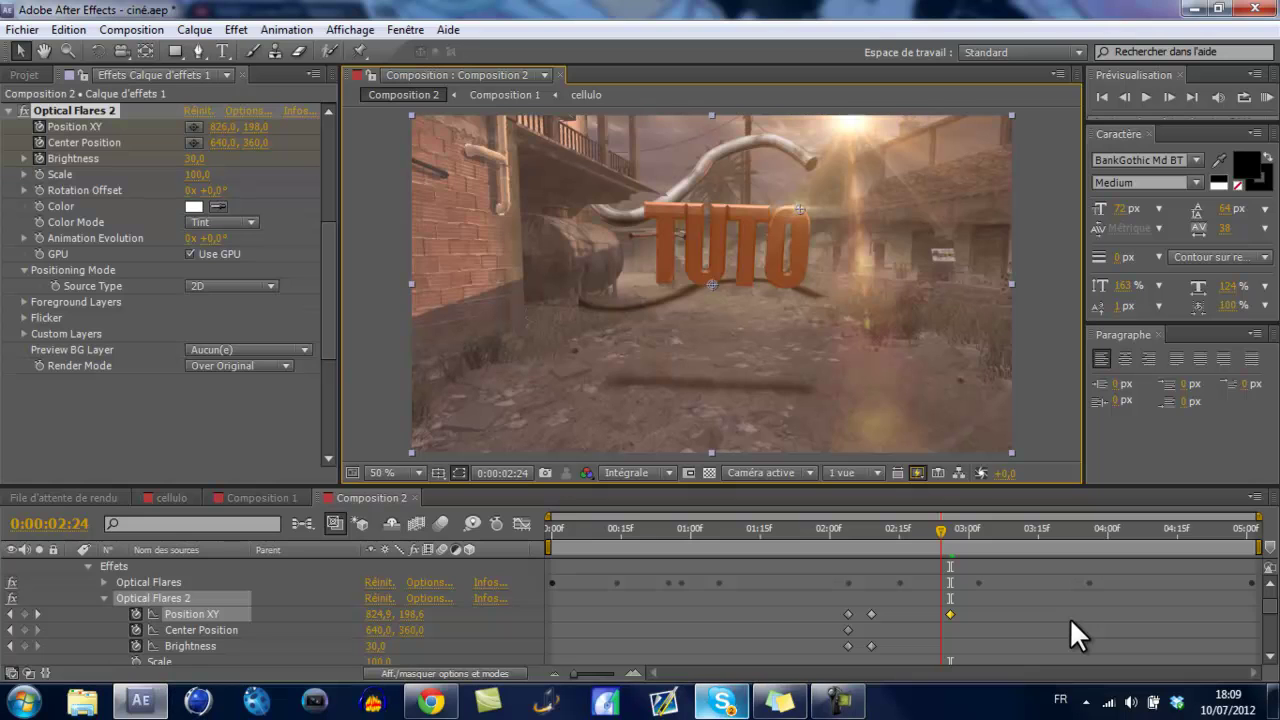
{"action": "key", "text": "Page_Up"}
{"action": "key", "text": "Page_Up"}
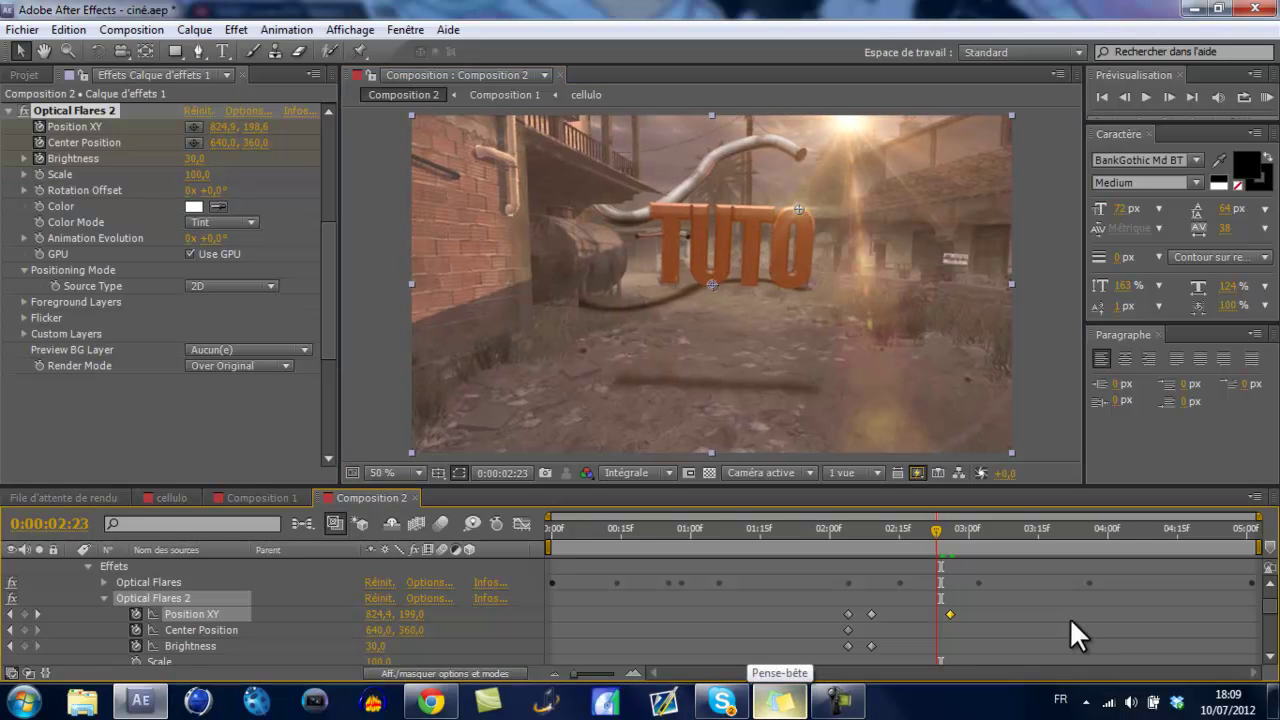
{"action": "key", "text": "Page_Up"}
{"action": "key", "text": "Page_Up"}
{"action": "key", "text": "Page_Up"}
{"action": "key", "text": "Page_Up"}
{"action": "key", "text": "Page_Up"}
{"action": "key", "text": "Page_Up"}
{"action": "key", "text": "Page_Down"}
{"action": "key", "text": "Page_Down"}
{"action": "key", "text": "Page_Down"}
{"action": "key", "text": "Page_Down"}
{"action": "key", "text": "Page_Down"}
{"action": "key", "text": "Page_Down"}
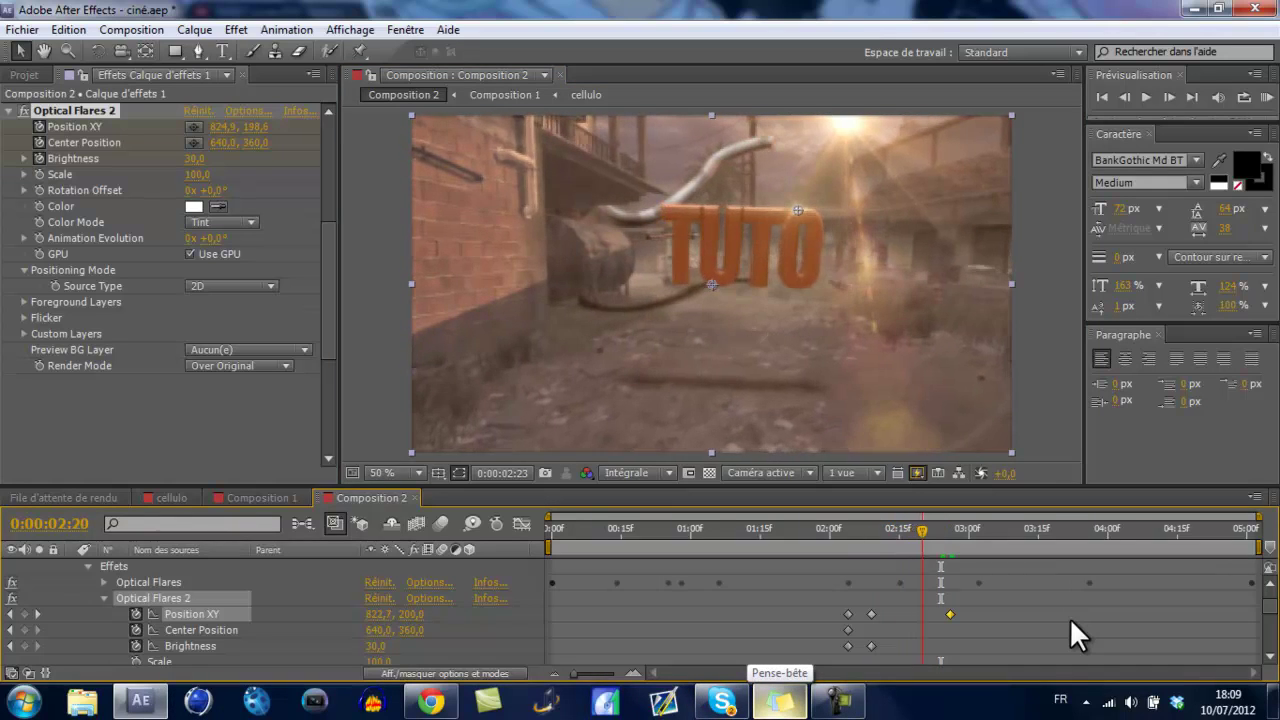
{"action": "key", "text": "Page_Down"}
{"action": "key", "text": "Page_Down"}
{"action": "key", "text": "Page_Down"}
{"action": "key", "text": "Page_Down"}
{"action": "key", "text": "Page_Down"}
{"action": "key", "text": "Page_Down"}
{"action": "key", "text": "Page_Up"}
{"action": "key", "text": "Page_Up"}
{"action": "key", "text": "Page_Up"}
{"action": "key", "text": "Page_Up"}
{"action": "key", "text": "Page_Up"}
{"action": "key", "text": "Page_Up"}
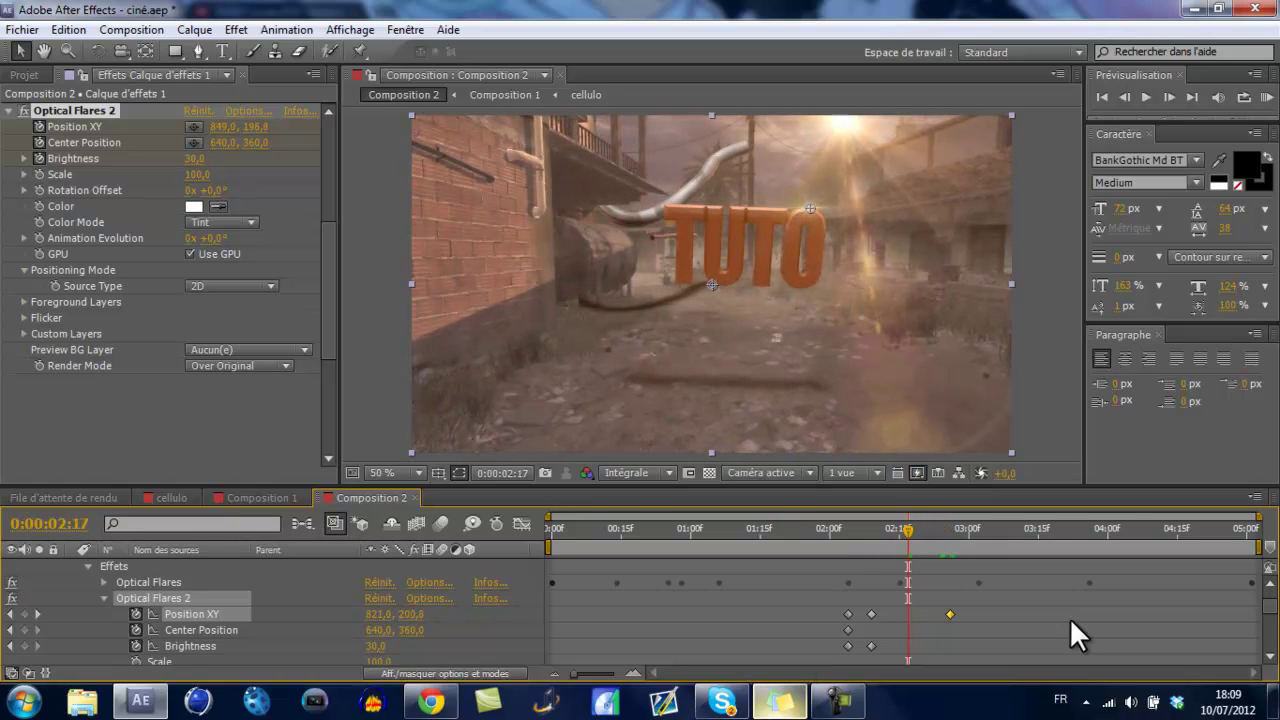
{"action": "key", "text": "Page_Up"}
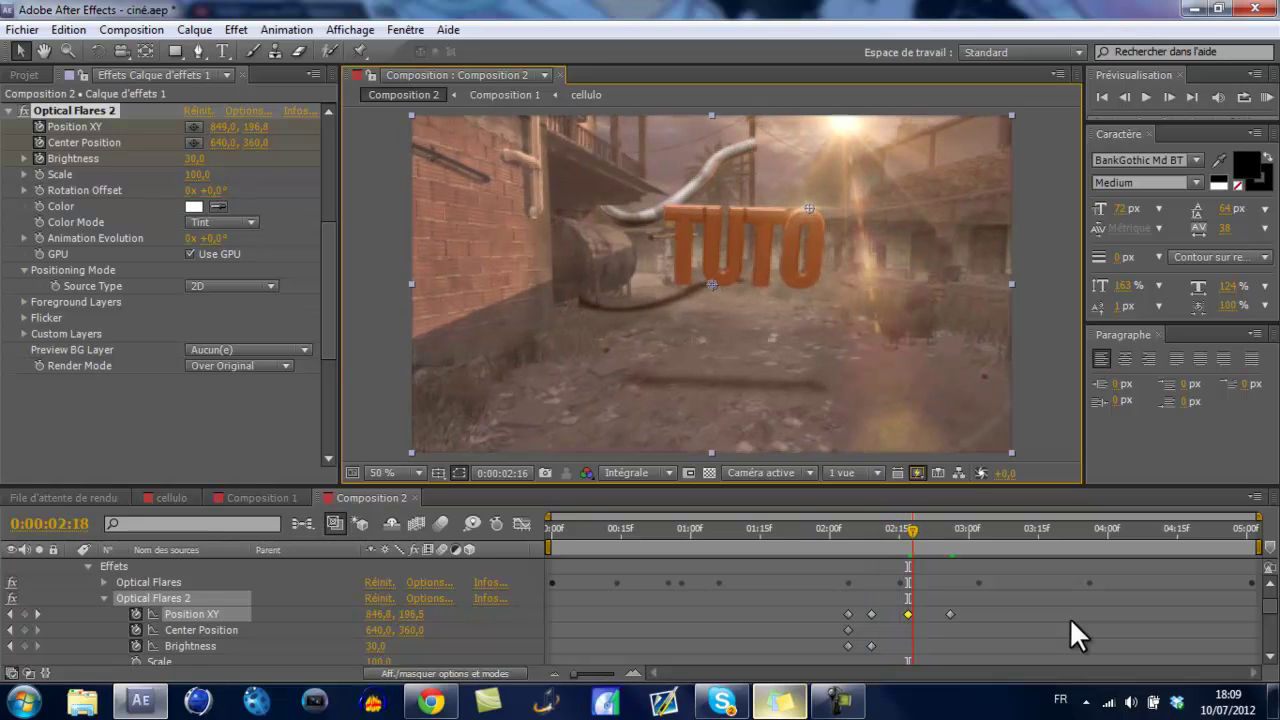
{"action": "key", "text": "Page_Down"}
{"action": "key", "text": "Page_Down"}
{"action": "key", "text": "Page_Down"}
{"action": "key", "text": "Page_Down"}
{"action": "key", "text": "Page_Down"}
{"action": "key", "text": "Page_Down"}
{"action": "key", "text": "Page_Down"}
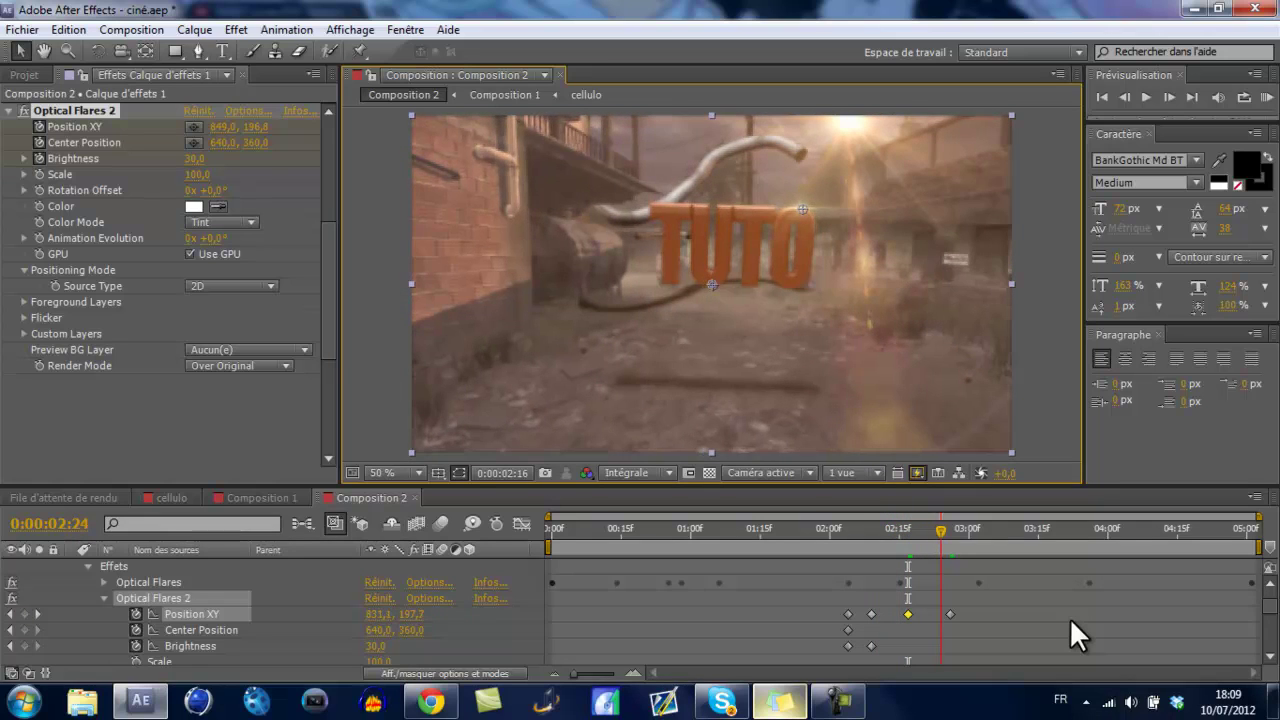
{"action": "key", "text": "Page_Up"}
{"action": "key", "text": "Page_Up"}
{"action": "key", "text": "Page_Up"}
{"action": "key", "text": "Page_Up"}
{"action": "key", "text": "Page_Up"}
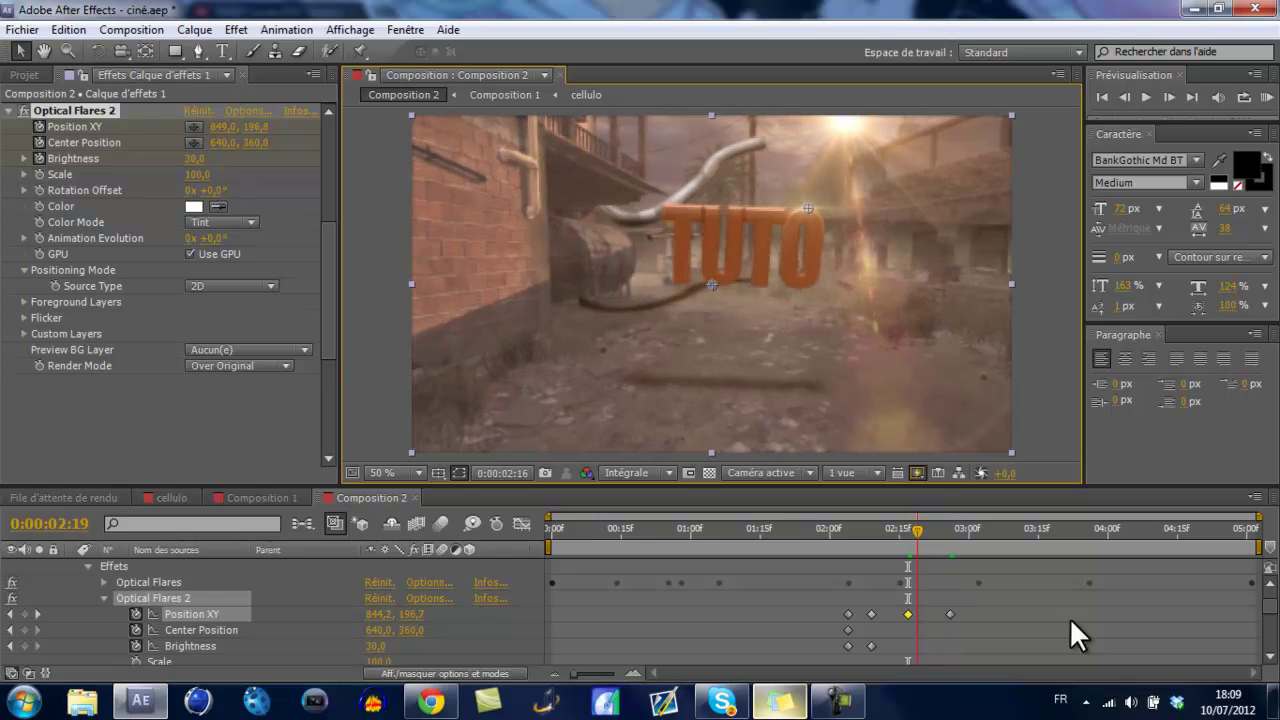
{"action": "key", "text": "Page_Down"}
{"action": "key", "text": "Page_Down"}
{"action": "key", "text": "Page_Down"}
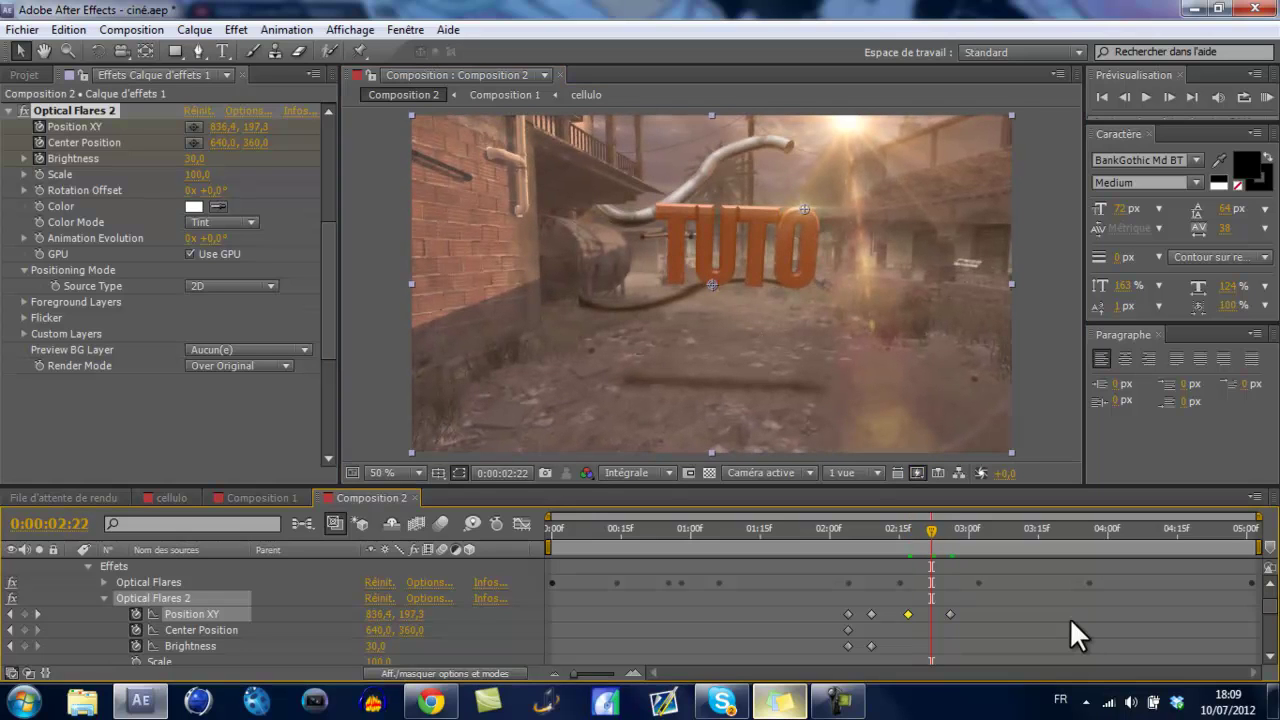
{"action": "key", "text": "ctrl+v"}
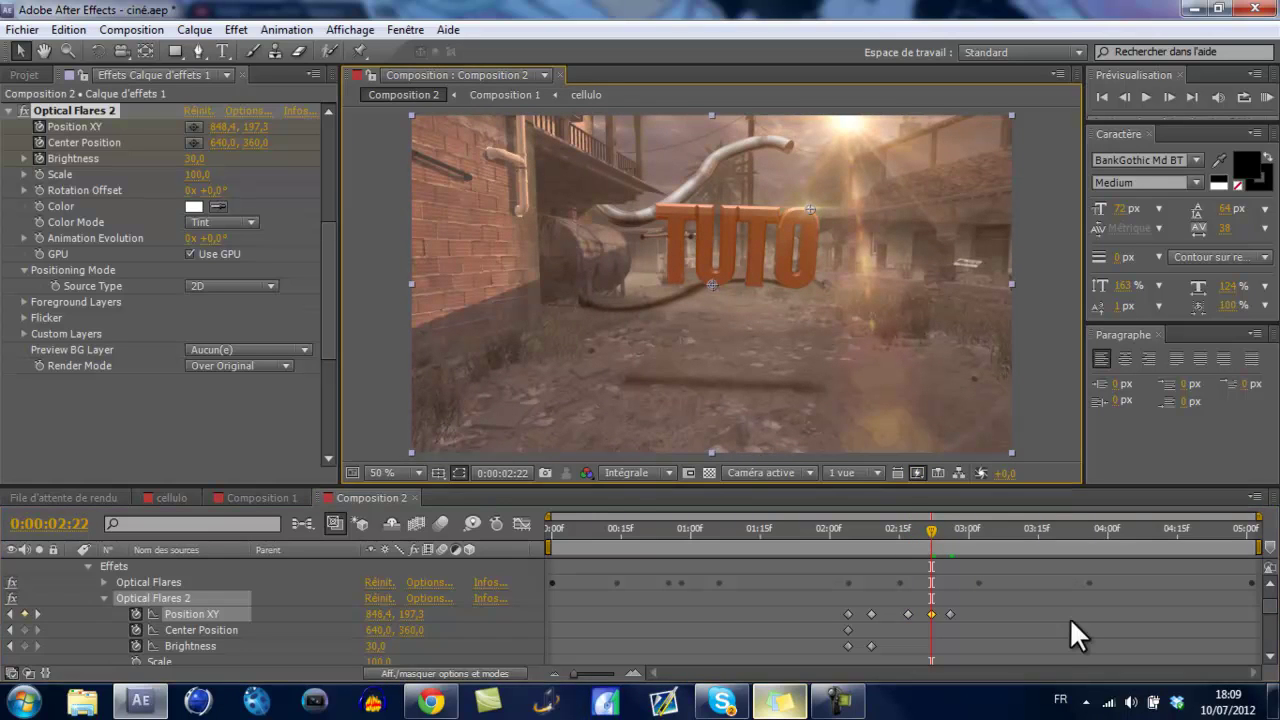
Step: Add a later Position XY keyframe moving the flare down and right to 818,266
{"action": "key", "text": "Page_Up"}
{"action": "key", "text": "Page_Up"}
{"action": "key", "text": "Page_Up"}
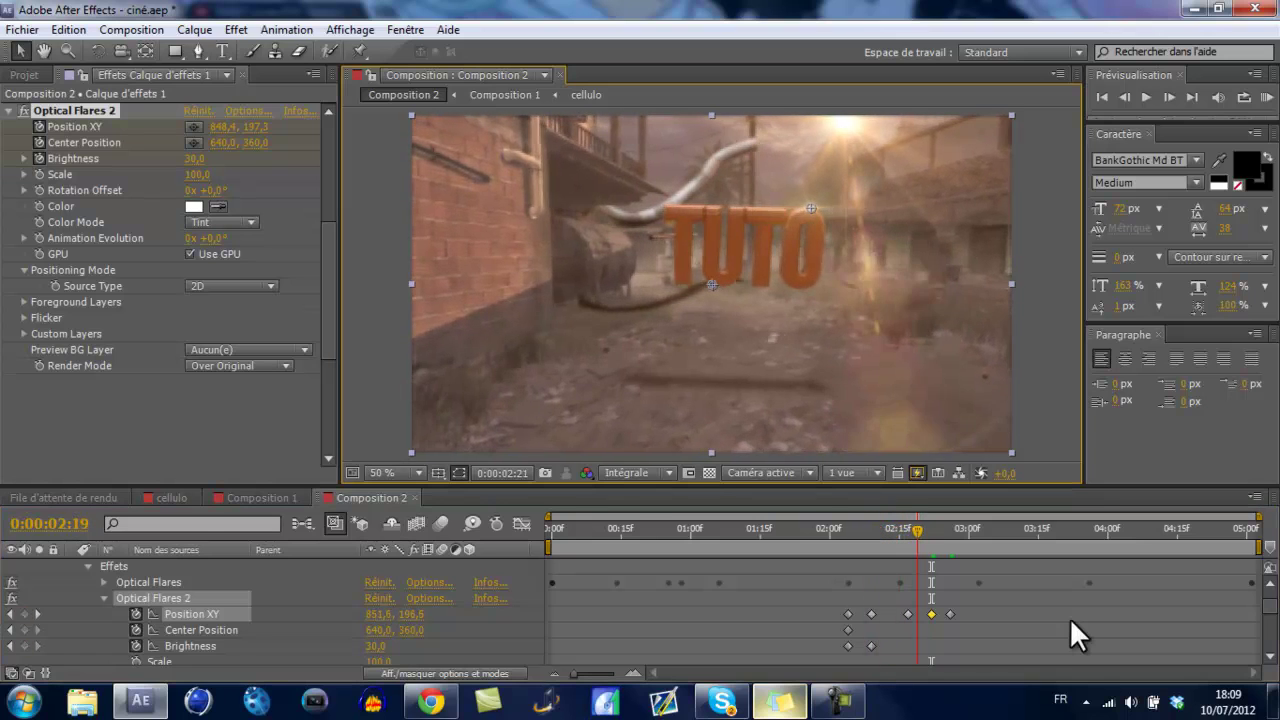
{"action": "key", "text": "Page_Down"}
{"action": "key", "text": "Page_Down"}
{"action": "key", "text": "Page_Down"}
{"action": "key", "text": "Page_Down"}
{"action": "key", "text": "Page_Down"}
{"action": "key", "text": "Page_Down"}
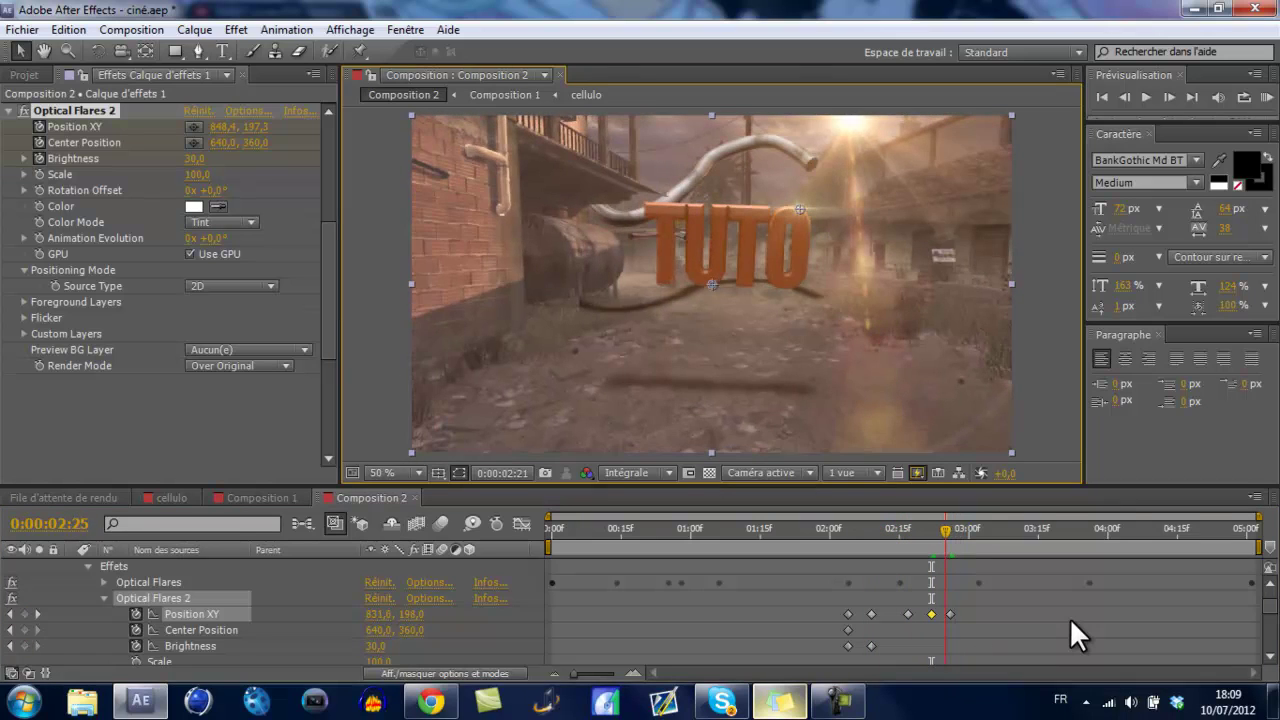
{"action": "key", "text": "Page_Down"}
{"action": "key", "text": "Page_Up"}
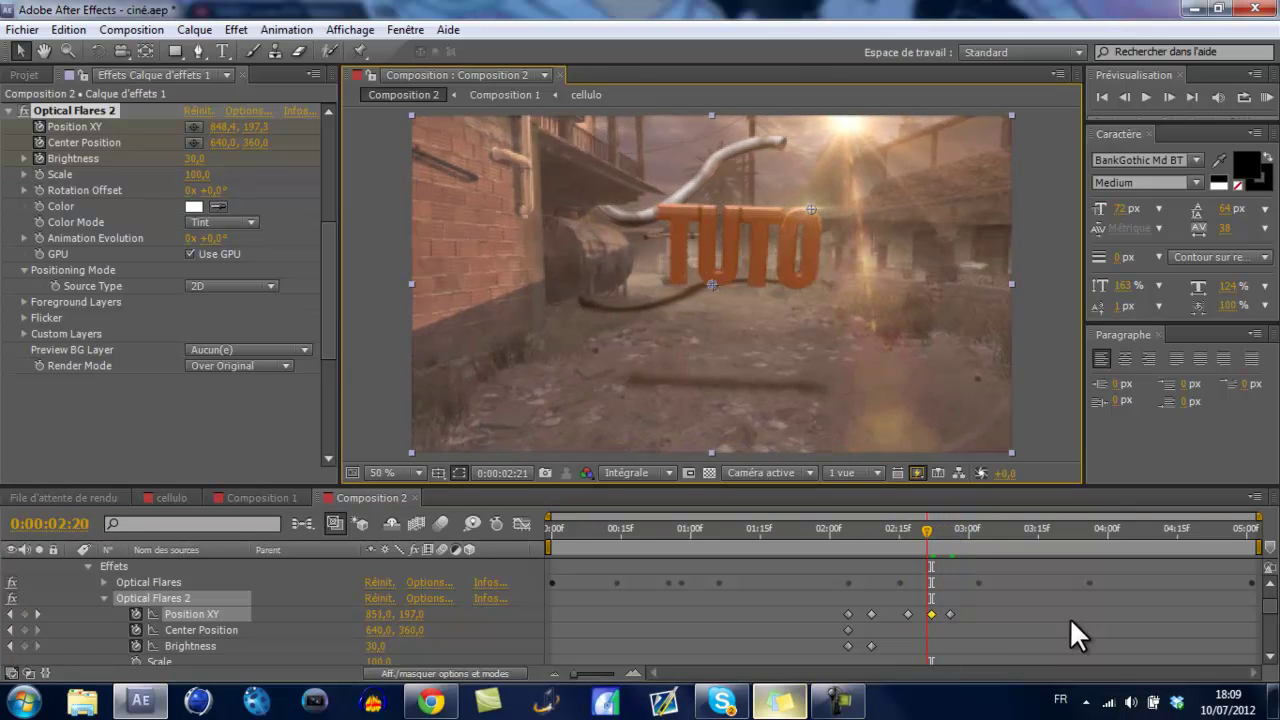
{"action": "key", "text": "Page_Up"}
{"action": "key", "text": "Page_Up"}
{"action": "key", "text": "Page_Up"}
{"action": "key", "text": "Page_Down"}
{"action": "key", "text": "Page_Down"}
{"action": "key", "text": "Page_Down"}
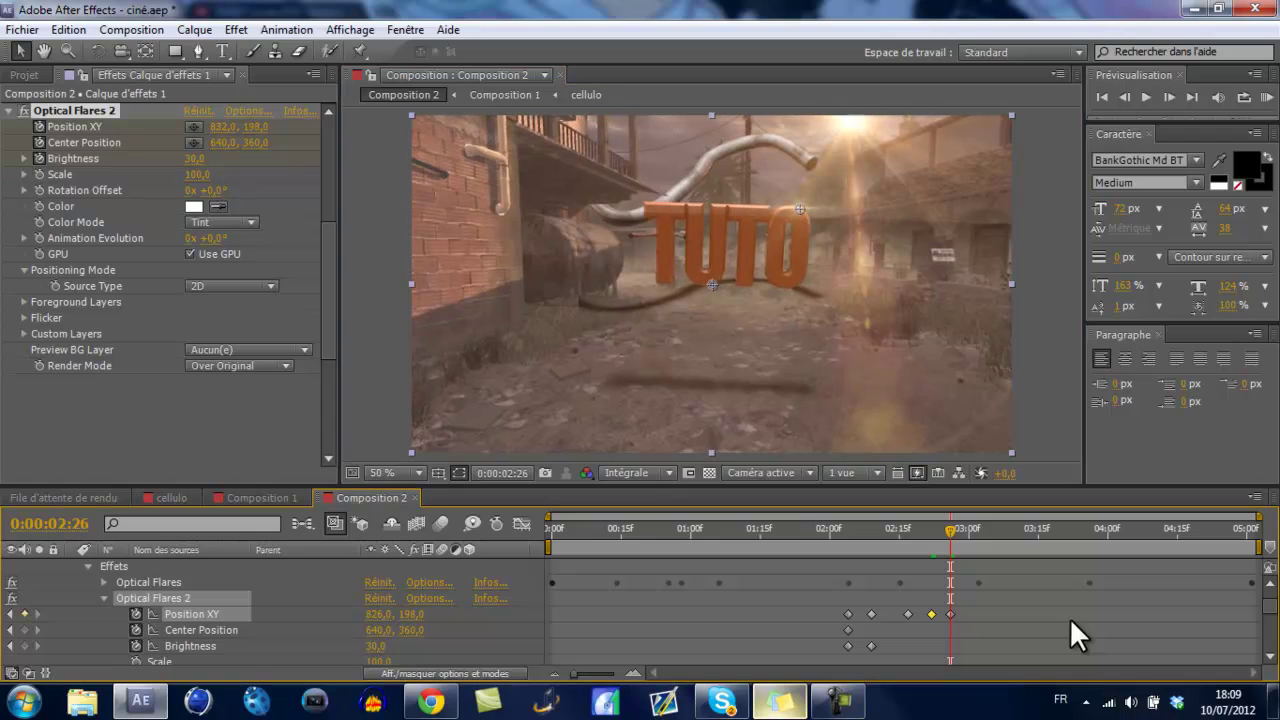
{"action": "left_click_drag", "start_coordinate": [800, 209], "coordinate": [806, 215]}
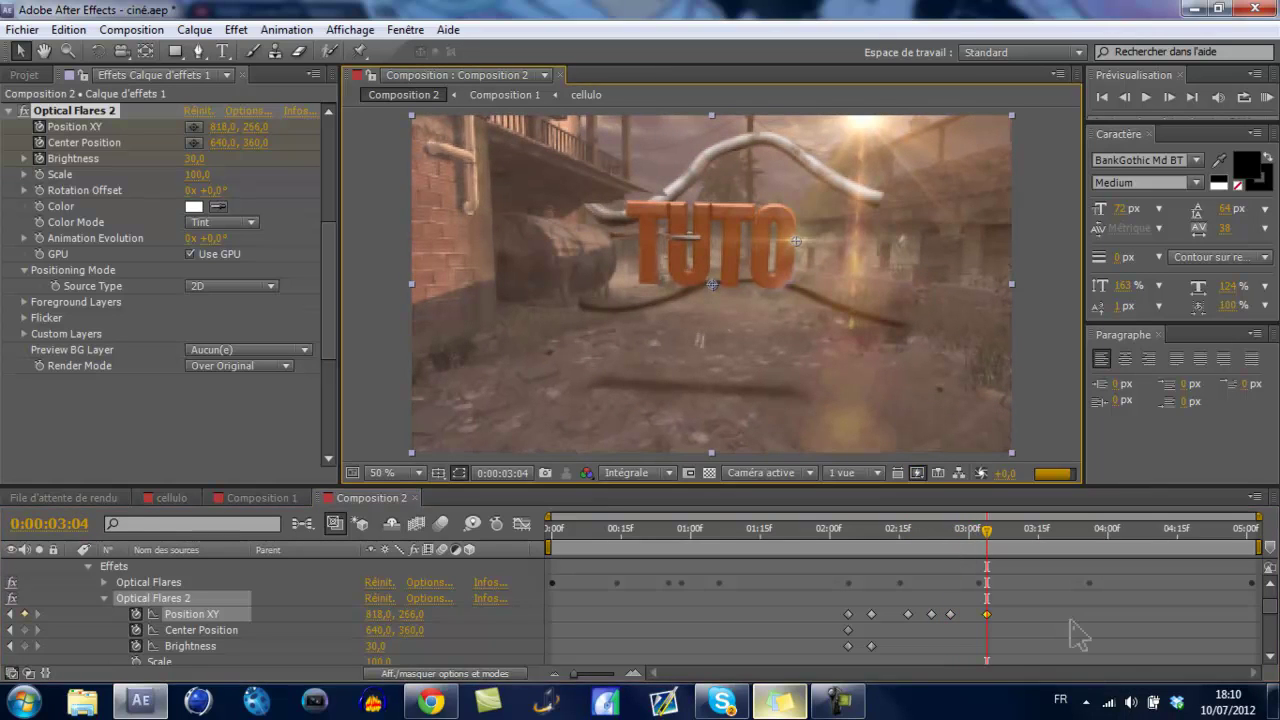
Step: Key the second flare's Brightness at 30 at 2:26 and 0 at 3:04
{"action": "key", "text": "j"}
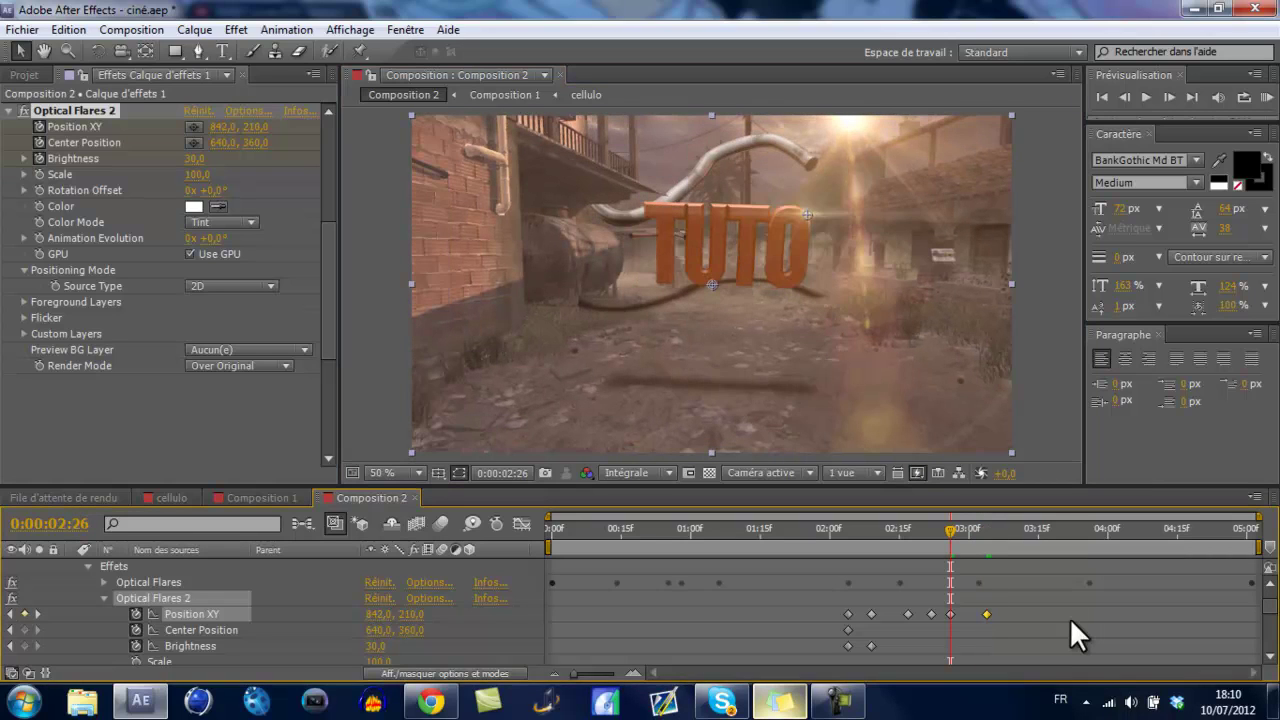
{"action": "key", "text": "Down"}
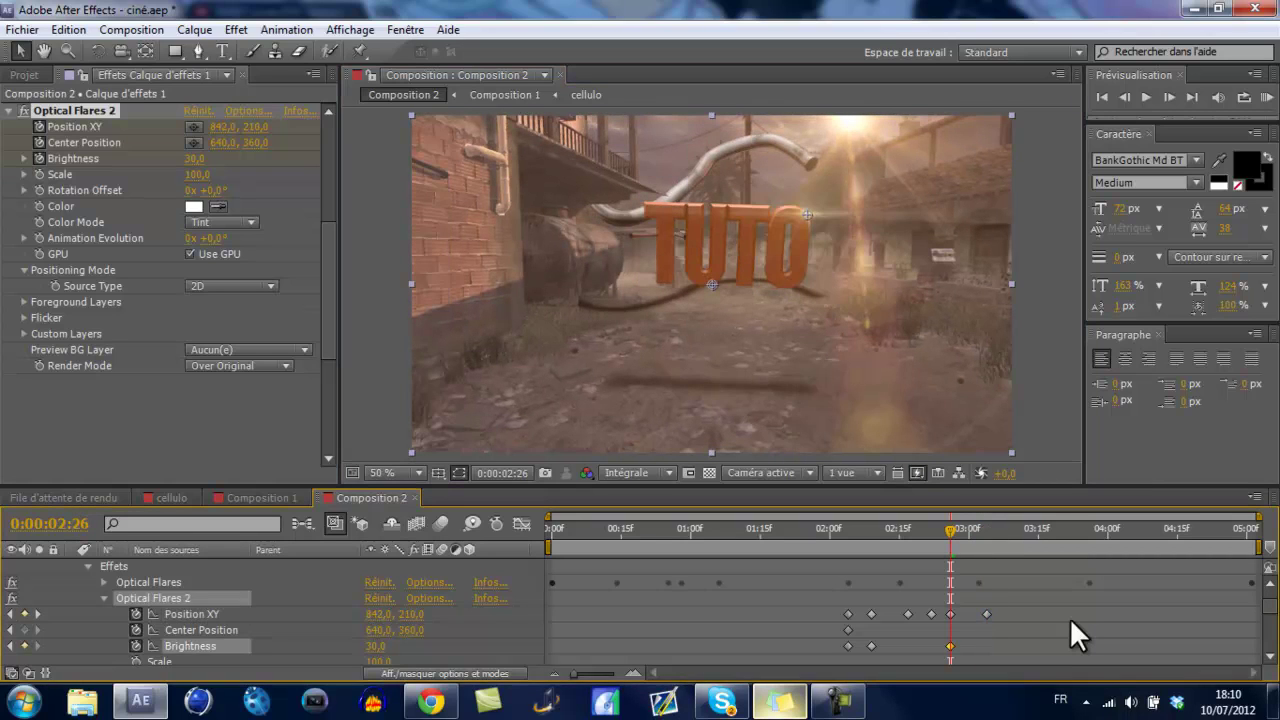
{"action": "type", "text": "k"}
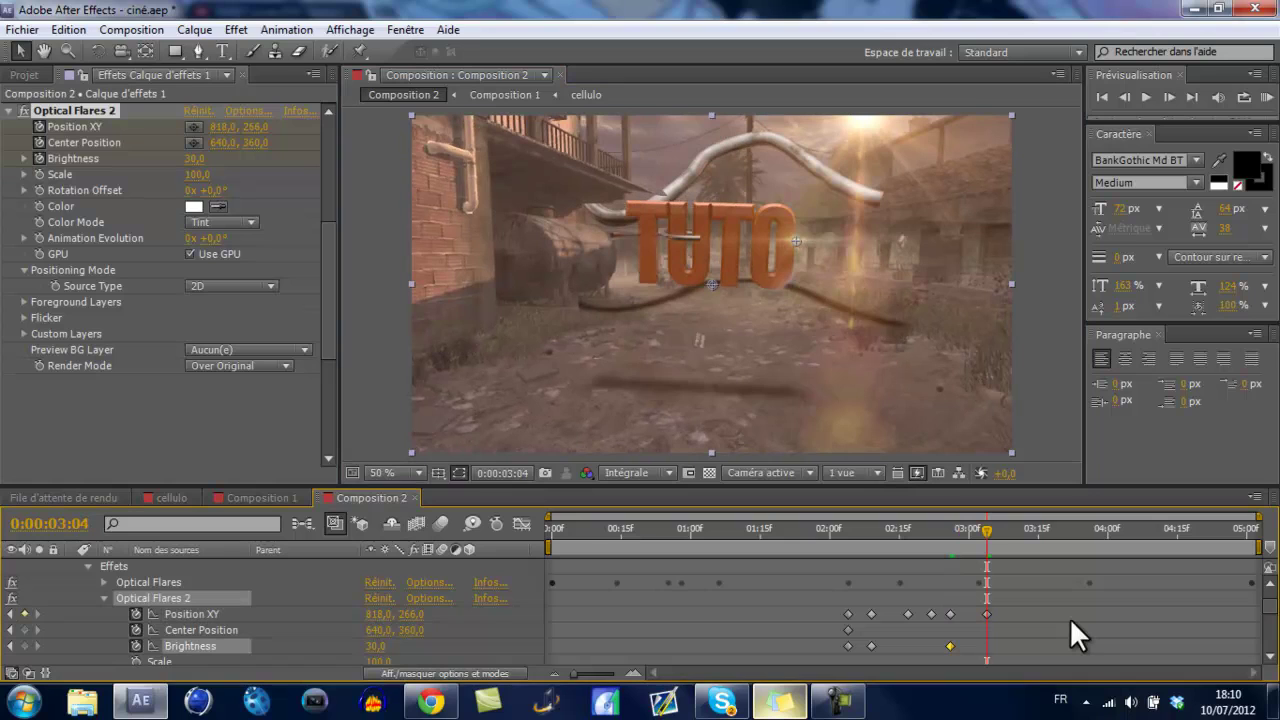
{"action": "type", "text": "0"}
{"action": "key", "text": "Return"}
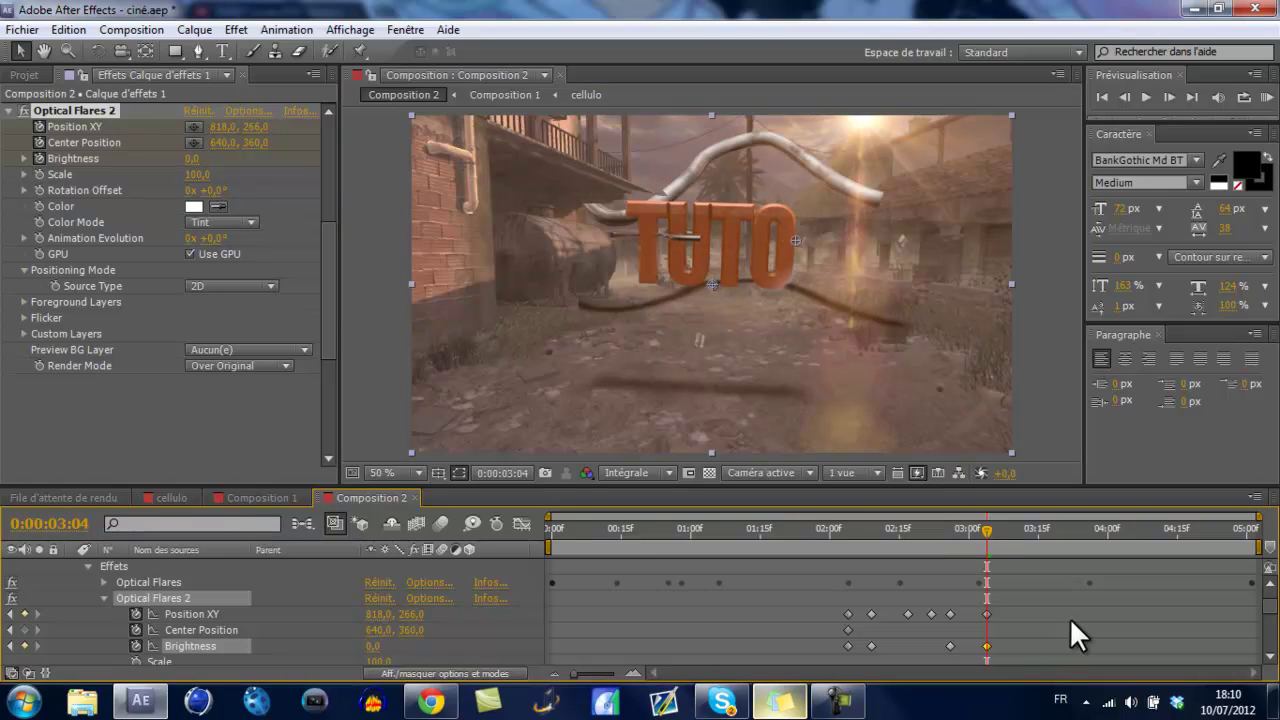
Step: Return to 2:10 and preview the flare flash-and-fade animation
{"action": "key", "text": "Page_Up"}
{"action": "key", "text": "Page_Up"}
{"action": "key", "text": "Page_Up"}
{"action": "key", "text": "shift+Page_Up"}
{"action": "key", "text": "shift+Page_Up"}
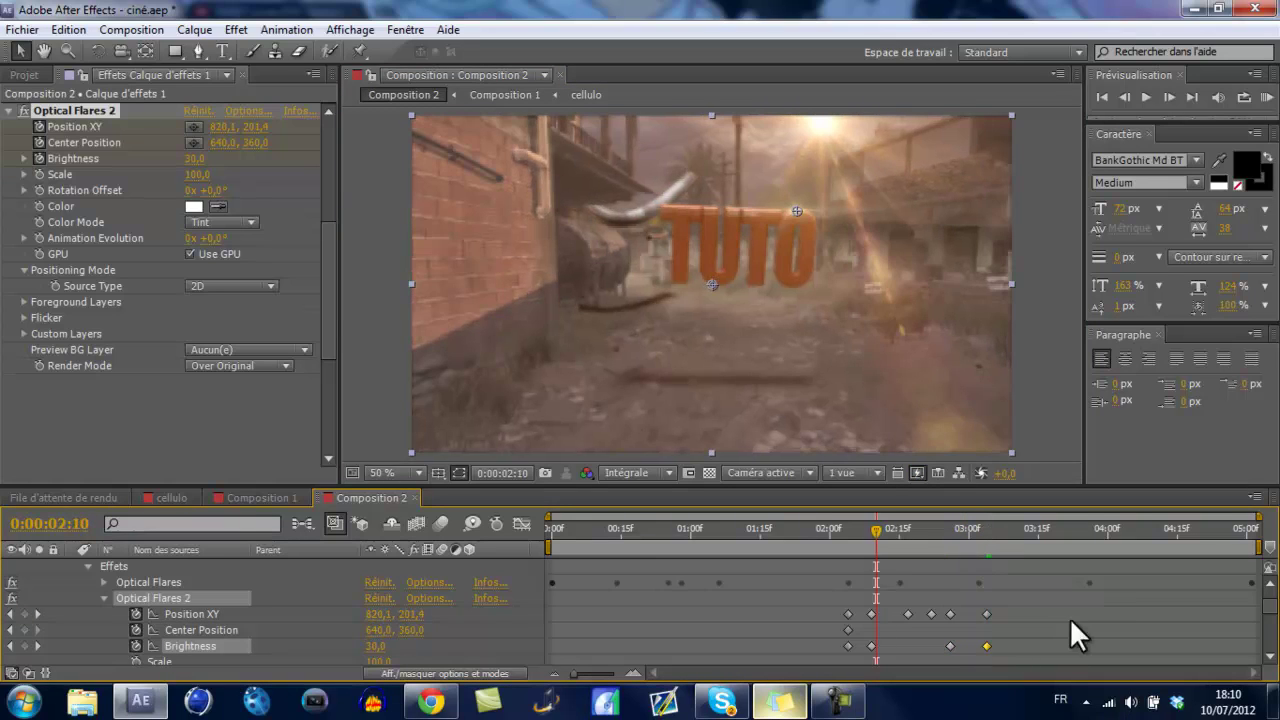
{"action": "key", "text": "F2"}
{"action": "key", "text": "space"}
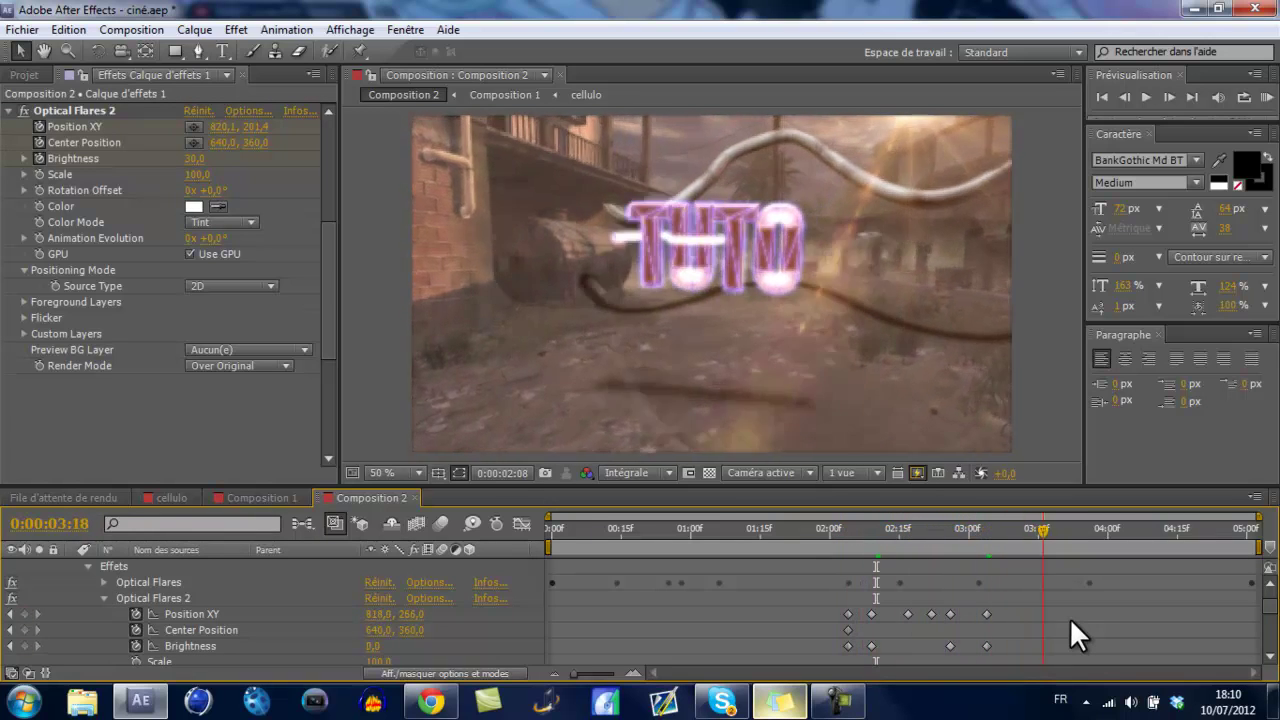
{"action": "key", "text": "space"}
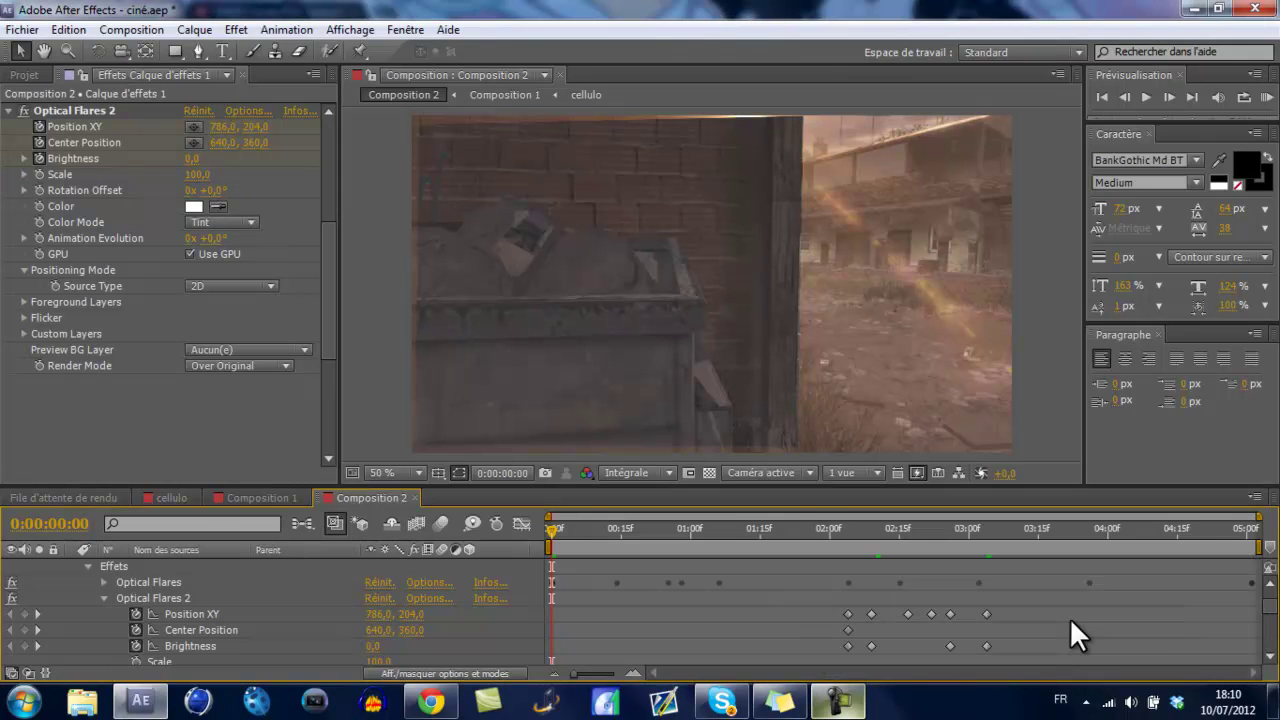
{"action": "key", "text": "space"}
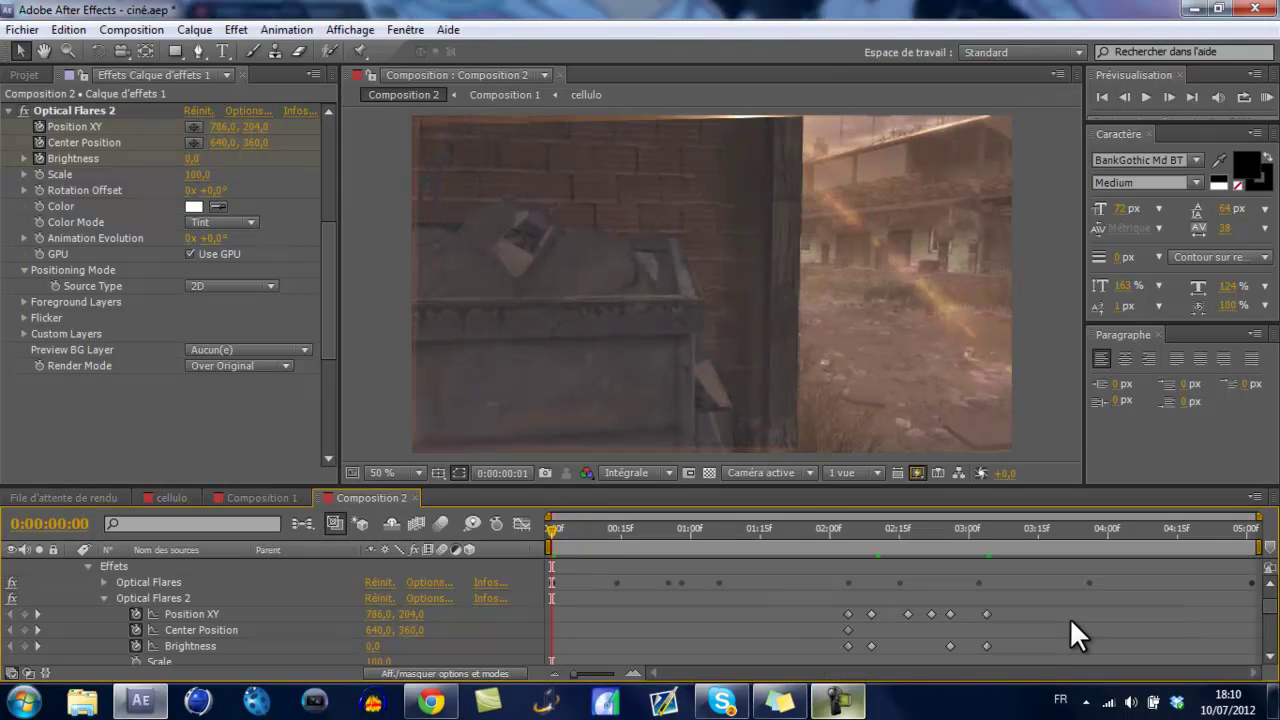